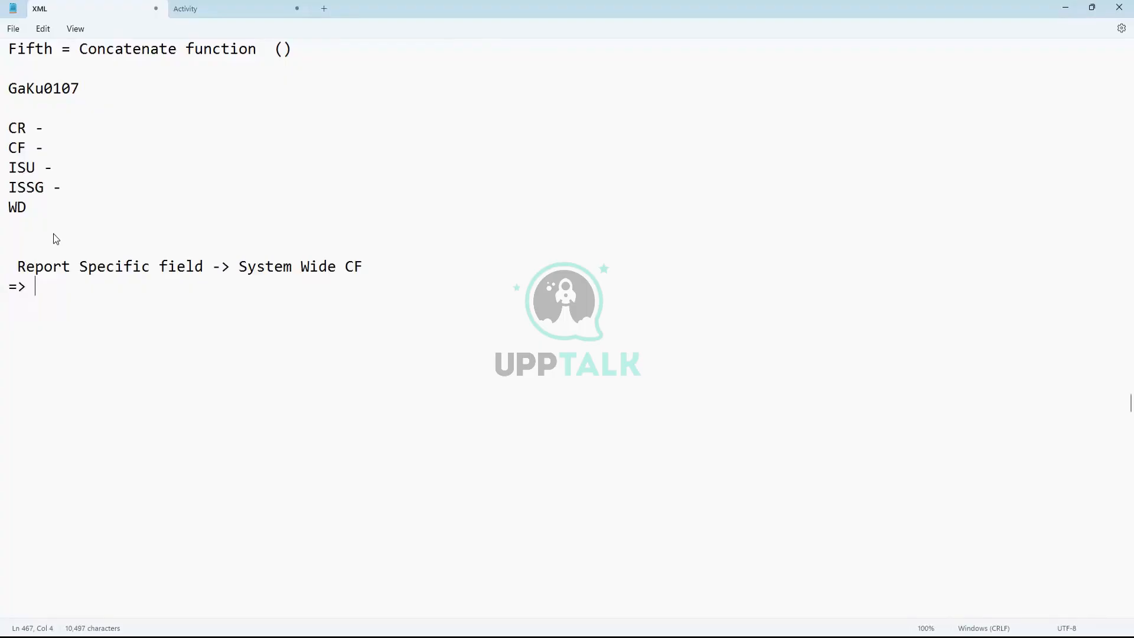
Step: Write "Convert Calculated Field for Report" after the arrow under the Report Specific to System Wide note, followed by blank lines
{"action": "type", "text": "Conver C"}
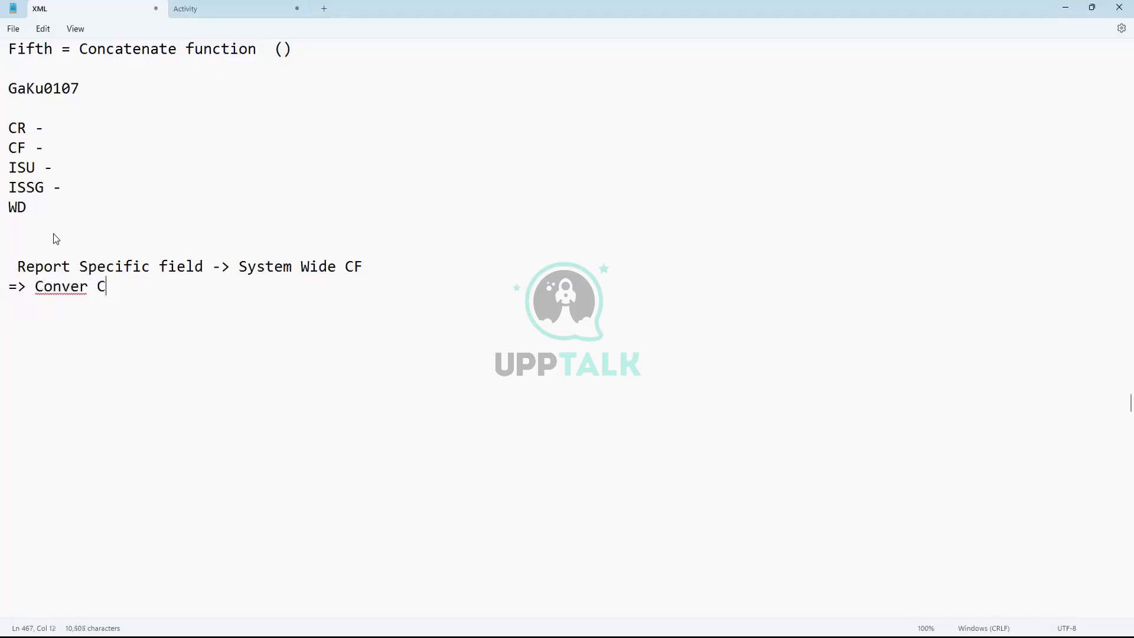
{"action": "key", "text": "BackSpace"}
{"action": "key", "text": "BackSpace"}
{"action": "type", "text": "t Calcu"}
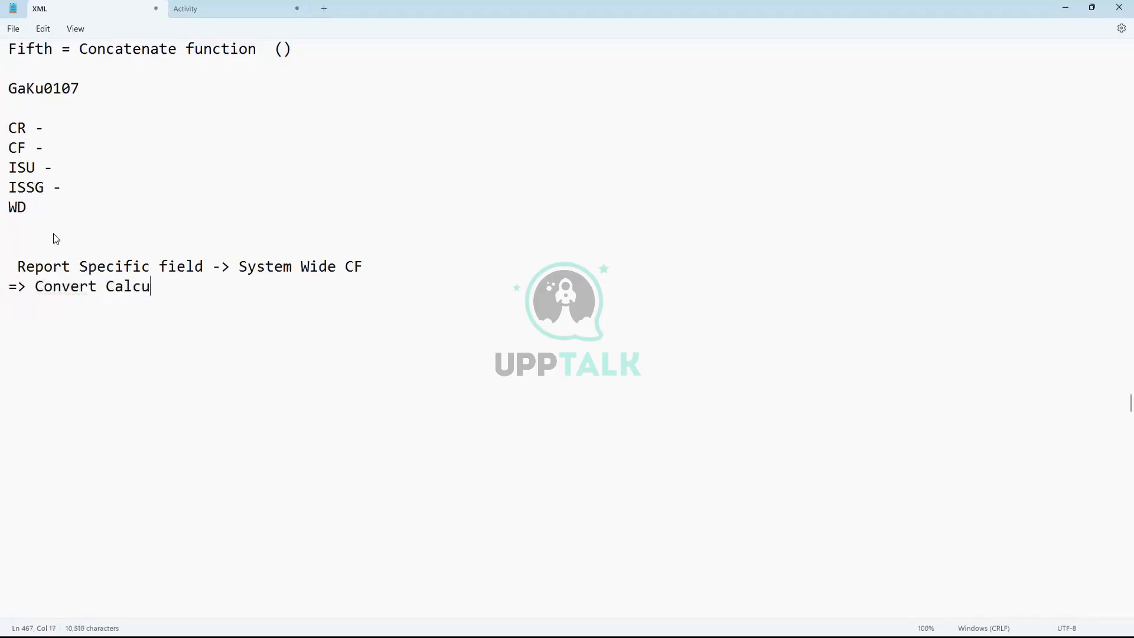
{"action": "type", "text": "lated Field "}
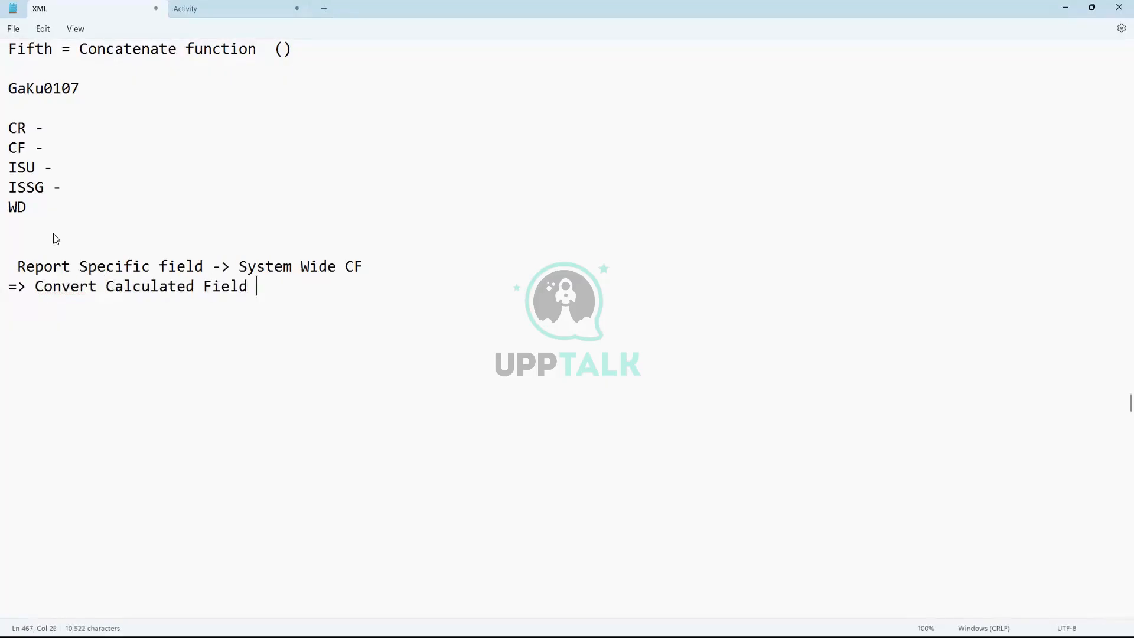
{"action": "type", "text": "for Report"}
{"action": "key", "text": "Return"}
{"action": "key", "text": "Return"}
{"action": "key", "text": "Return"}
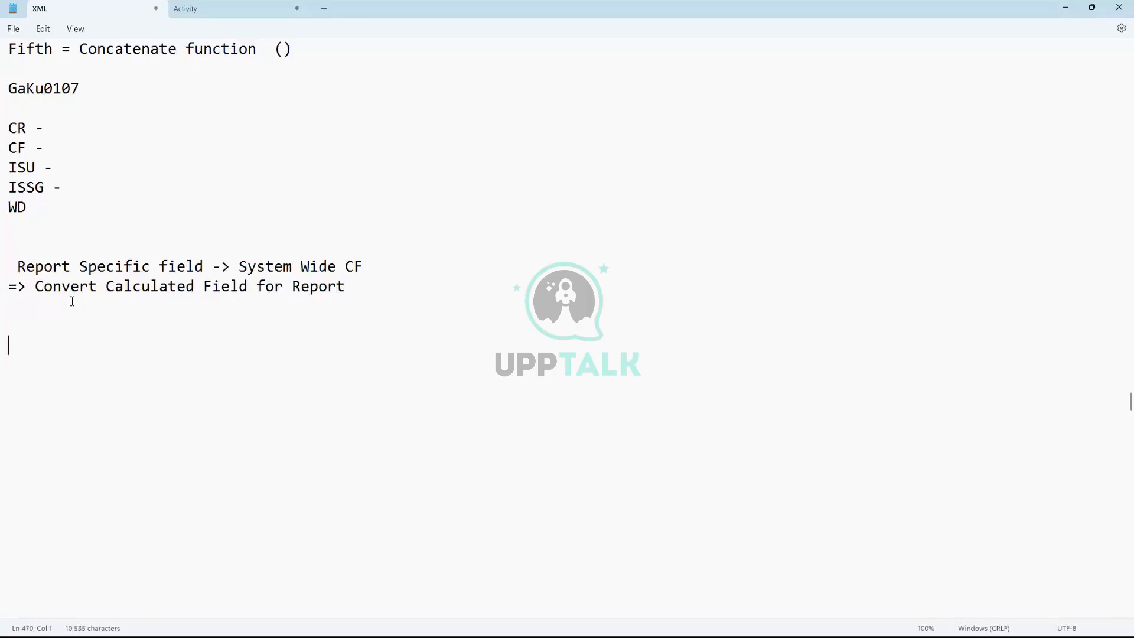
Step: Insert an asterisk directly before "Convert Calculated Field for Report"
{"action": "left_click", "coordinate": [347, 286]}
{"action": "left_click_drag", "start_coordinate": [352, 286], "coordinate": [18, 294]}
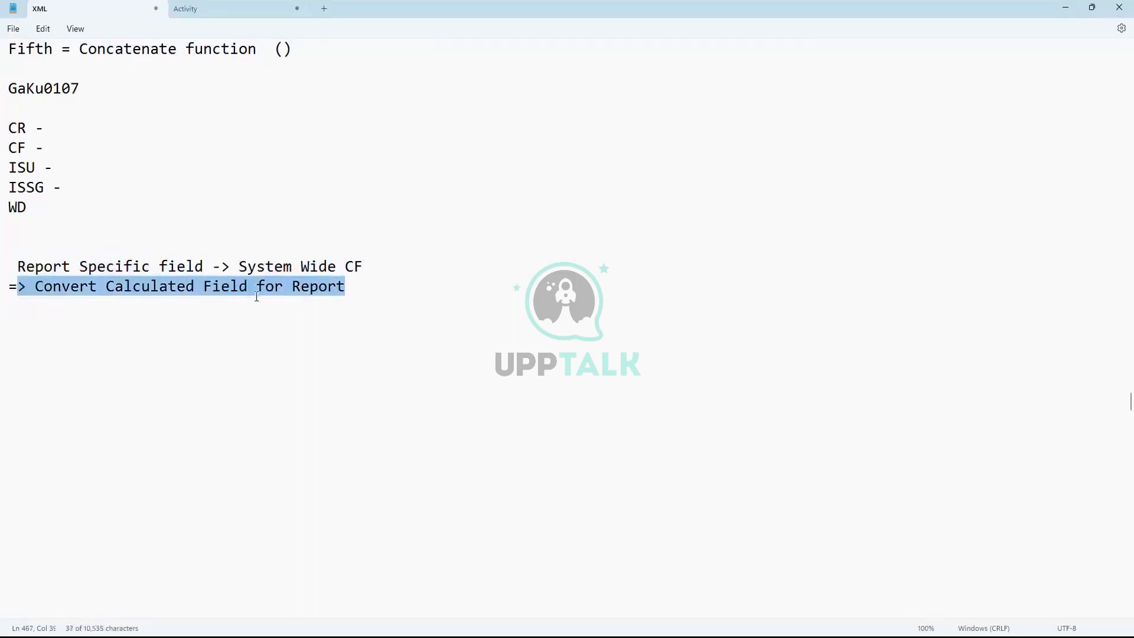
{"action": "left_click_drag", "start_coordinate": [353, 297], "coordinate": [367, 284]}
{"action": "left_click", "coordinate": [37, 288]}
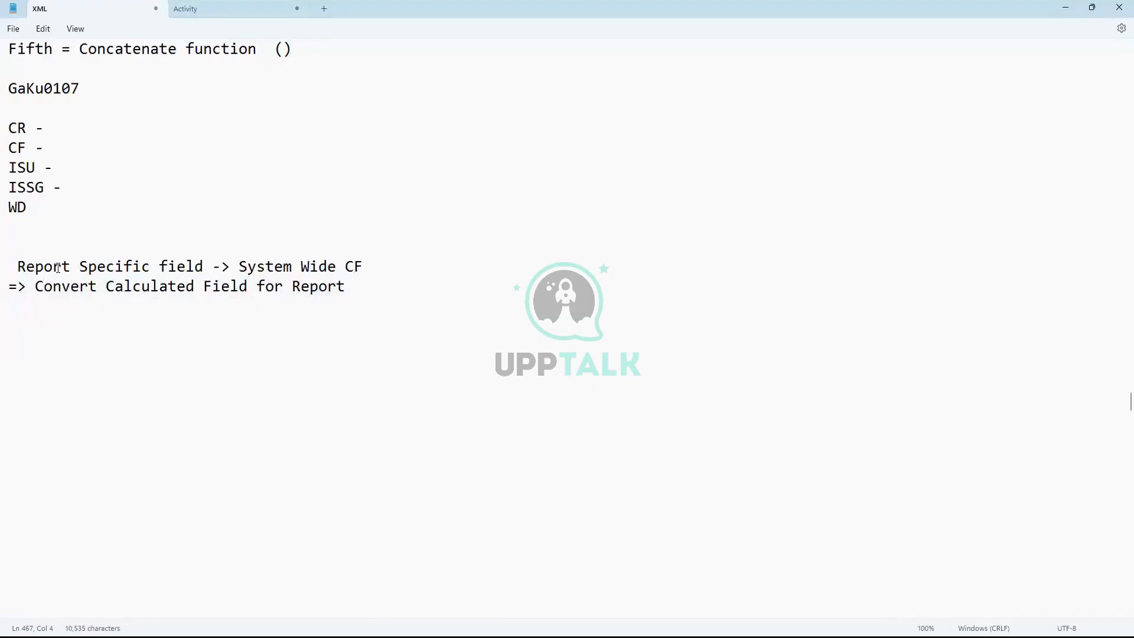
{"action": "type", "text": "*"}
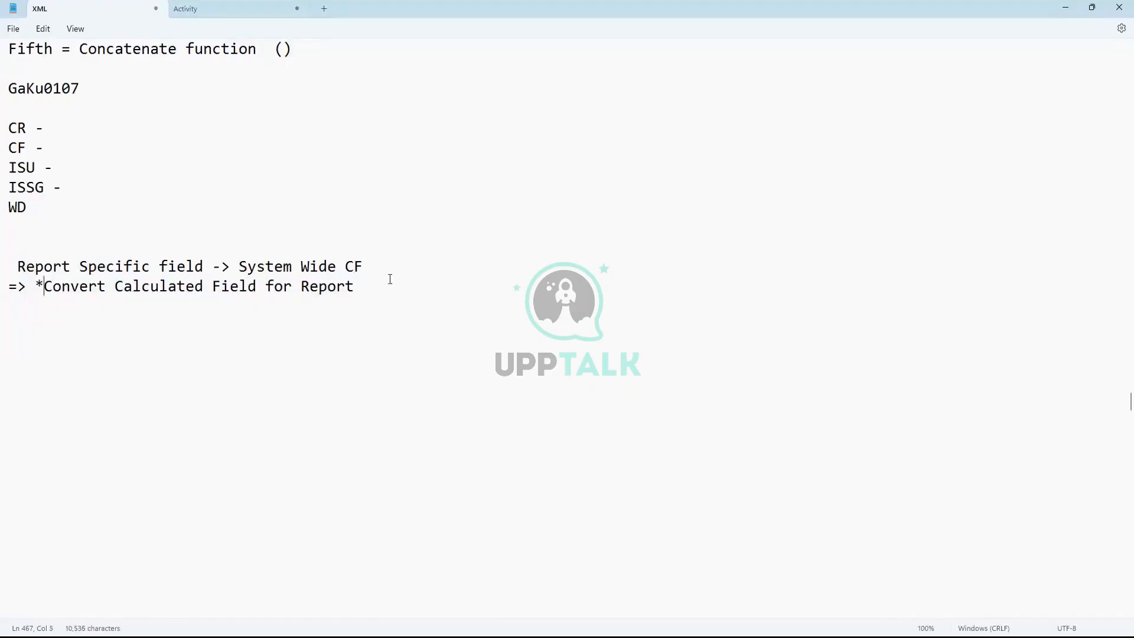
Step: Add the note "System Wide -> Report Specific" below, with "=> *Convert Calculated Field" on the following line
{"action": "key", "text": "Return"}
{"action": "type", "text": "System Wide -"}
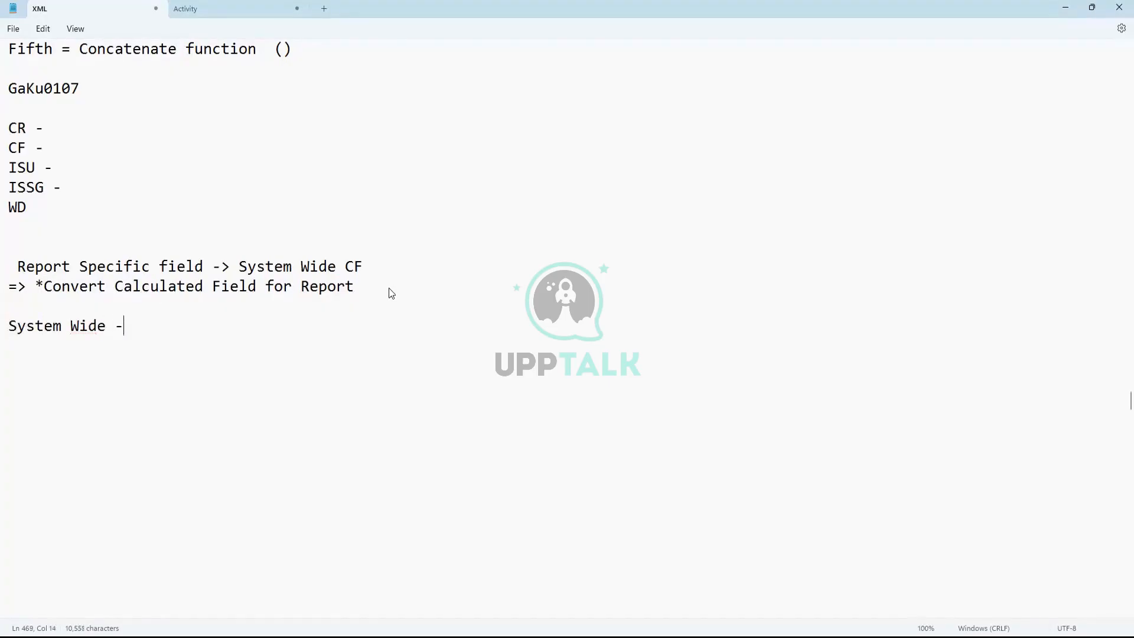
{"action": "type", "text": "> Report Specific"}
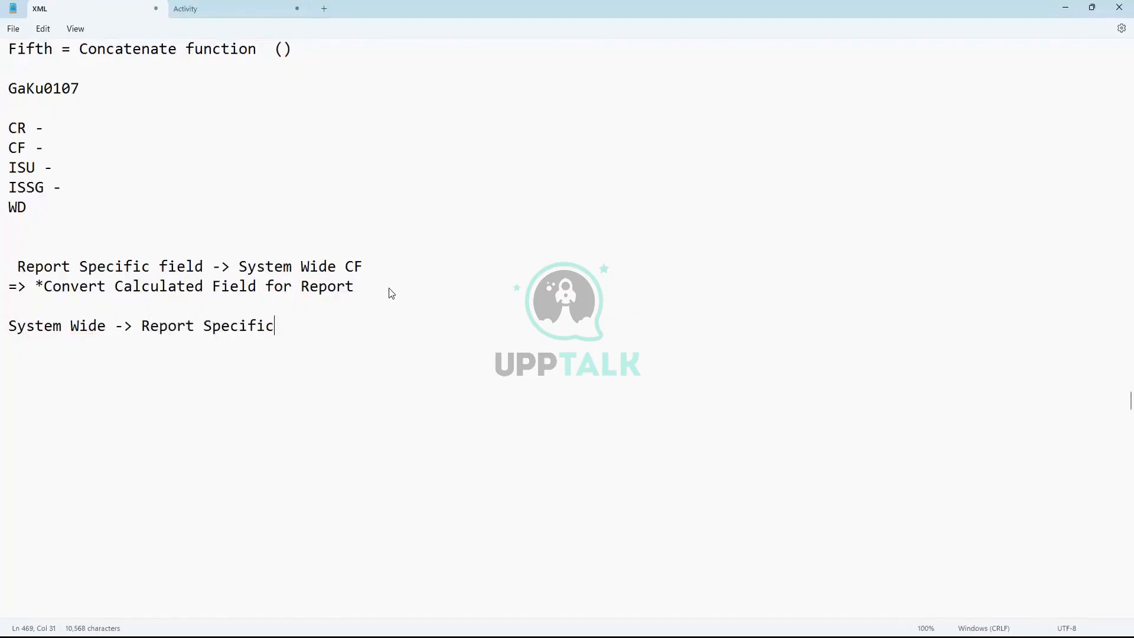
{"action": "type", "text": "=> 8"}
{"action": "key", "text": "BackSpace"}
{"action": "type", "text": "*"}
{"action": "key", "text": "BackSpace"}
{"action": "type", "text": "Convert"}
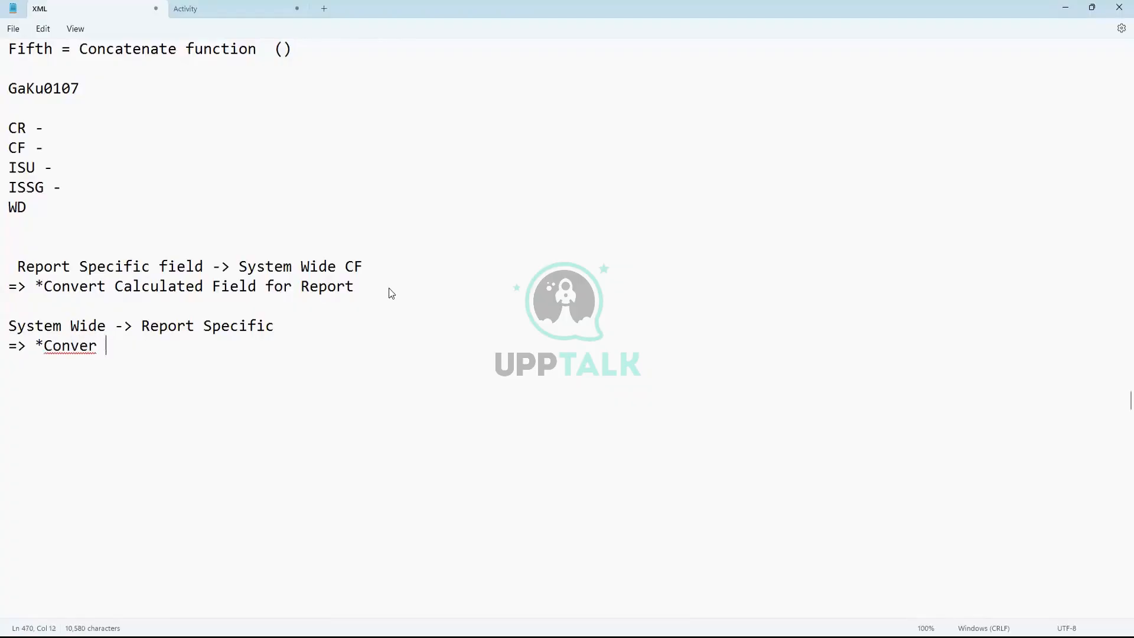
{"action": "key", "text": "BackSpace"}
{"action": "type", "text": "t Calculated Field"}
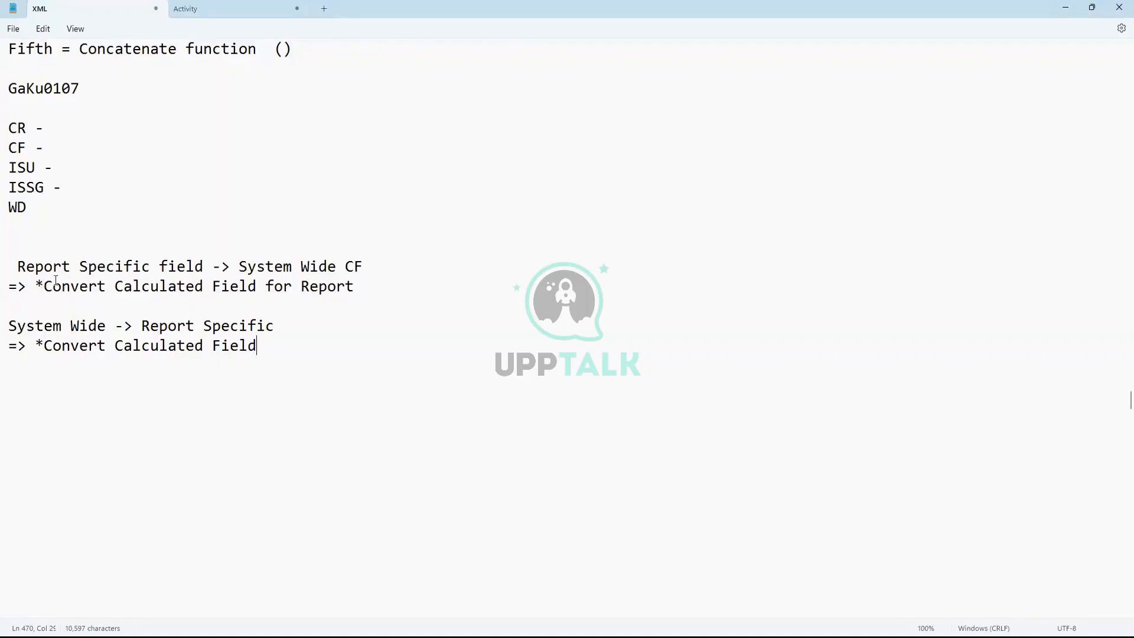
Step: Review both conversion notes by highlighting the source and target field types and the conversion task named for each
{"action": "left_click_drag", "start_coordinate": [203, 266], "coordinate": [5, 271]}
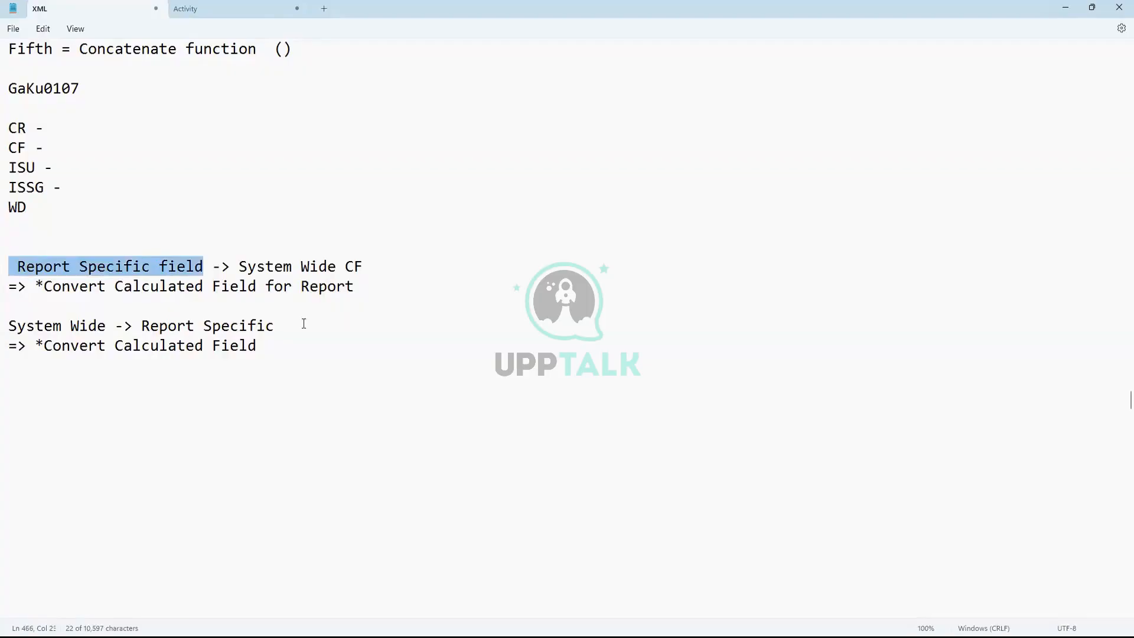
{"action": "scroll", "coordinate": [306, 313], "scroll_direction": "down", "scroll_amount": 1}
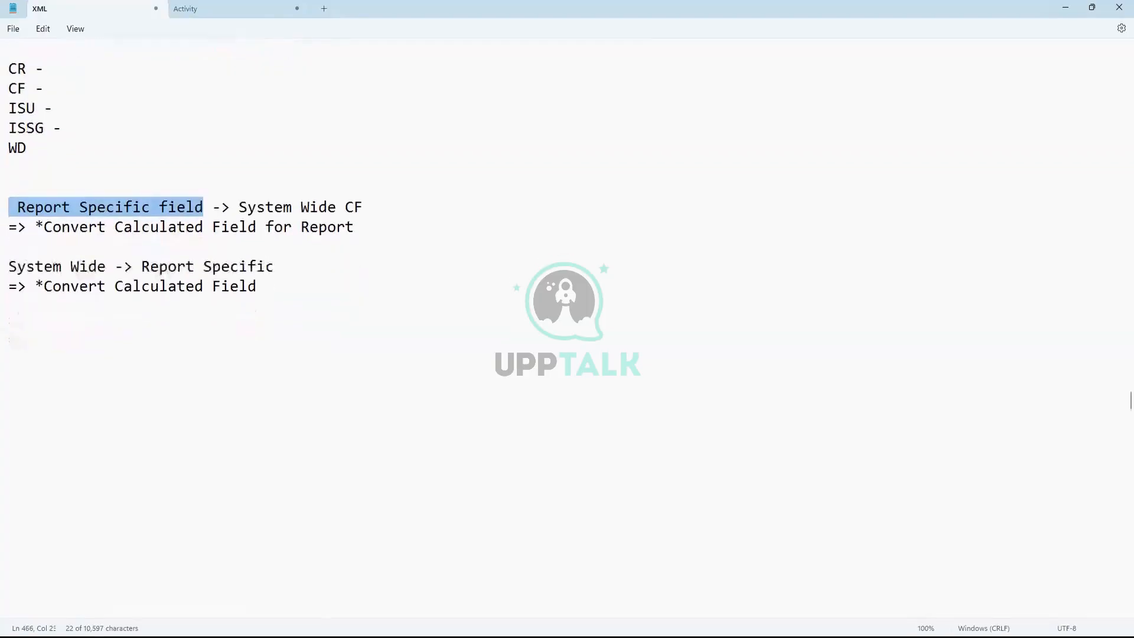
{"action": "left_click_drag", "start_coordinate": [44, 227], "coordinate": [356, 231]}
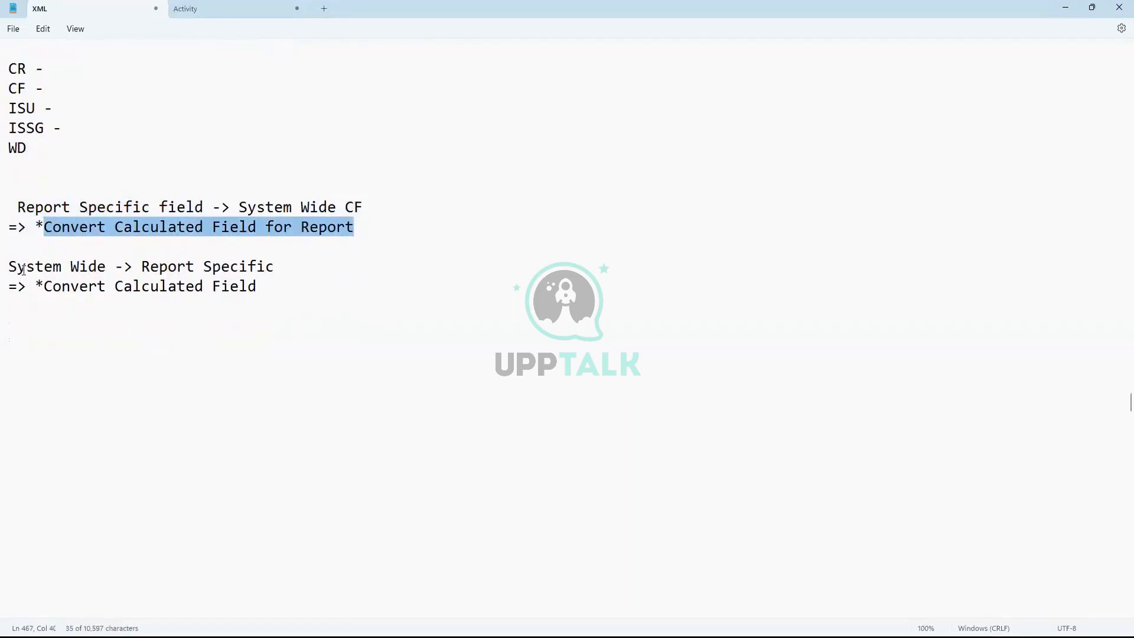
{"action": "left_click_drag", "start_coordinate": [12, 265], "coordinate": [99, 266]}
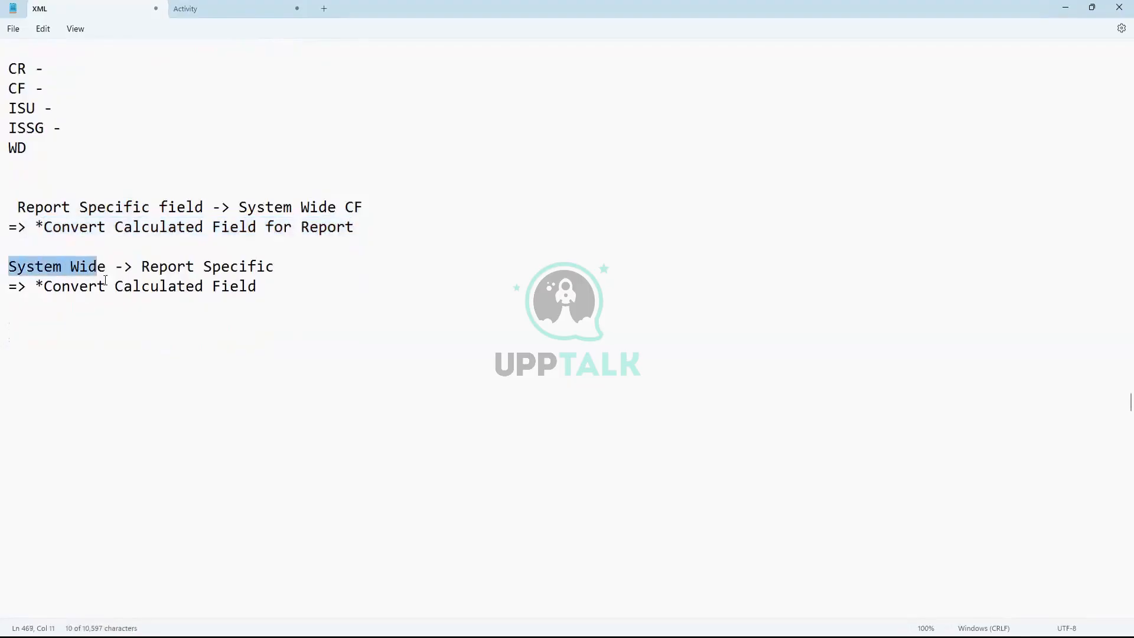
{"action": "left_click_drag", "start_coordinate": [142, 266], "coordinate": [275, 263]}
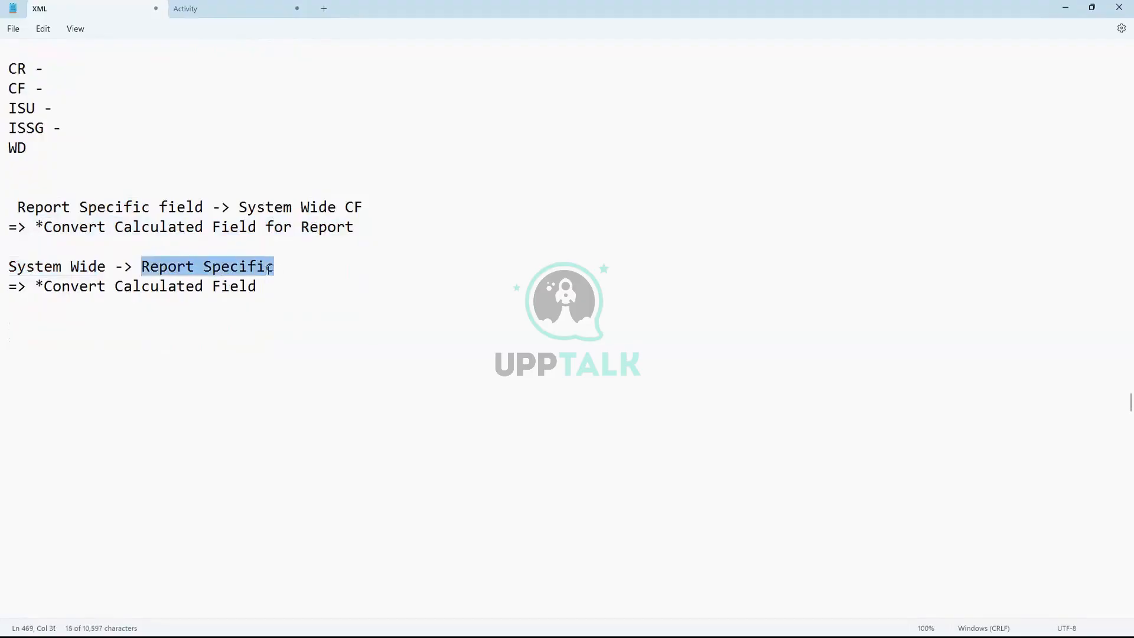
{"action": "left_click_drag", "start_coordinate": [258, 288], "coordinate": [33, 288]}
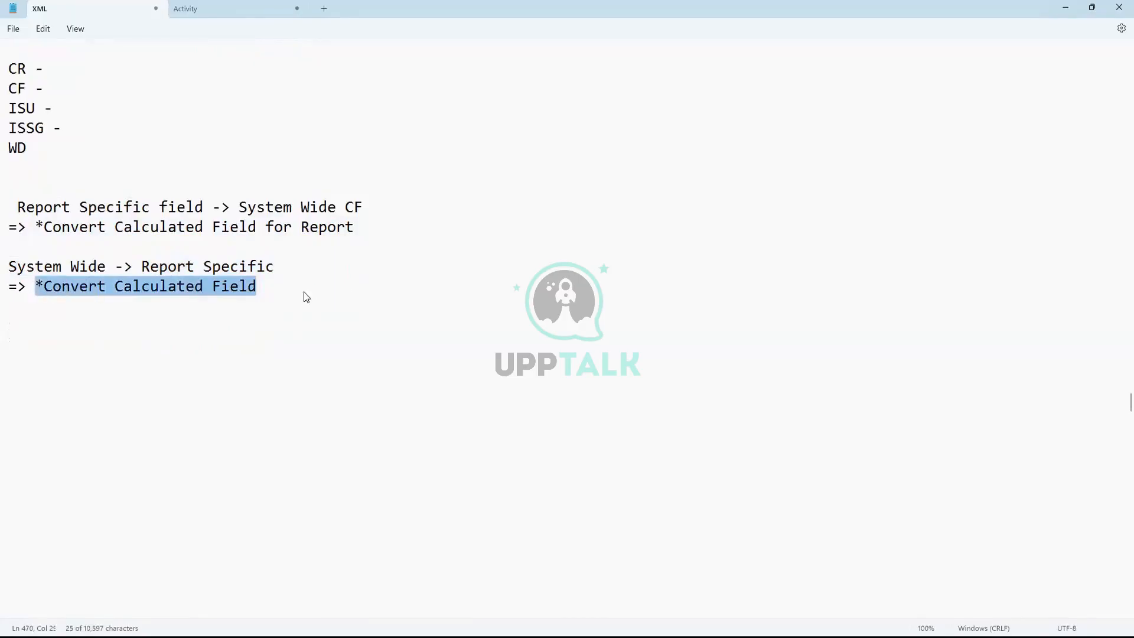
{"action": "left_click", "coordinate": [304, 295]}
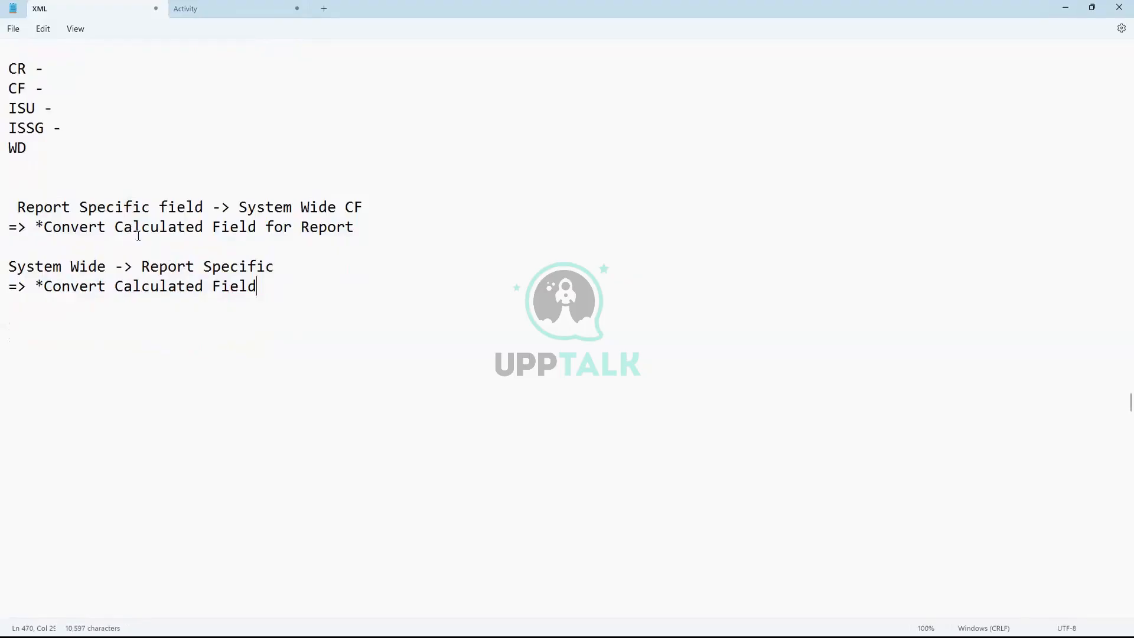
Step: Add three blank lines below the final "Convert Calculated Field" line
{"action": "key", "text": "Return"}
{"action": "key", "text": "Return"}
{"action": "key", "text": "Return"}
Step: Switch to Workday and open the Create Calculated Field task by searching for "create cal fie"
{"action": "left_click", "coordinate": [469, 23]}
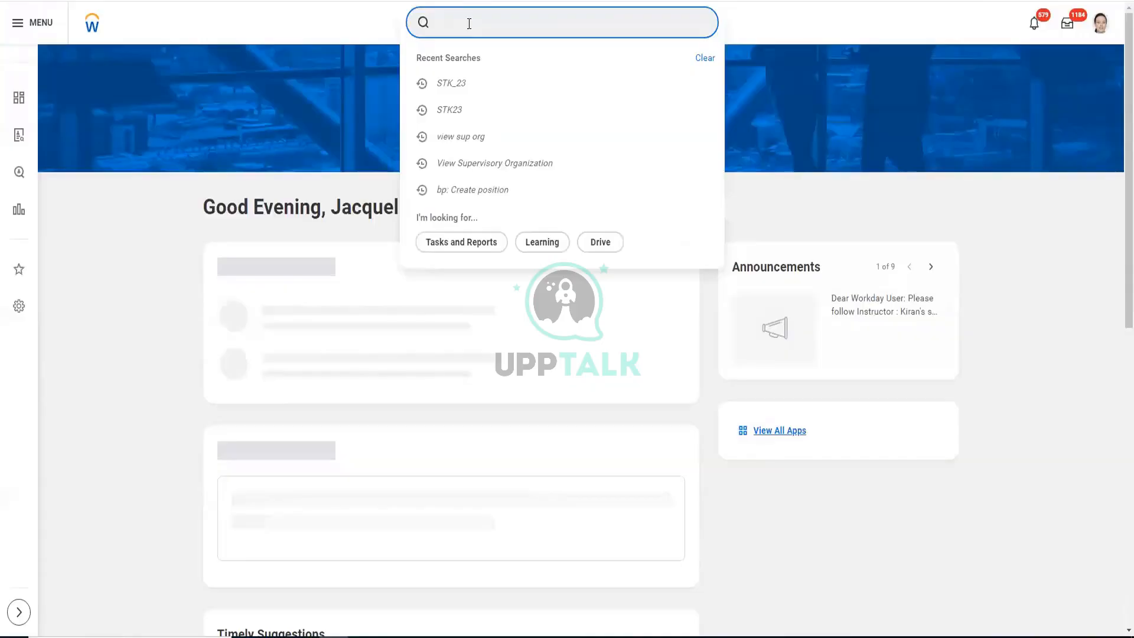
{"action": "type", "text": "create cal"}
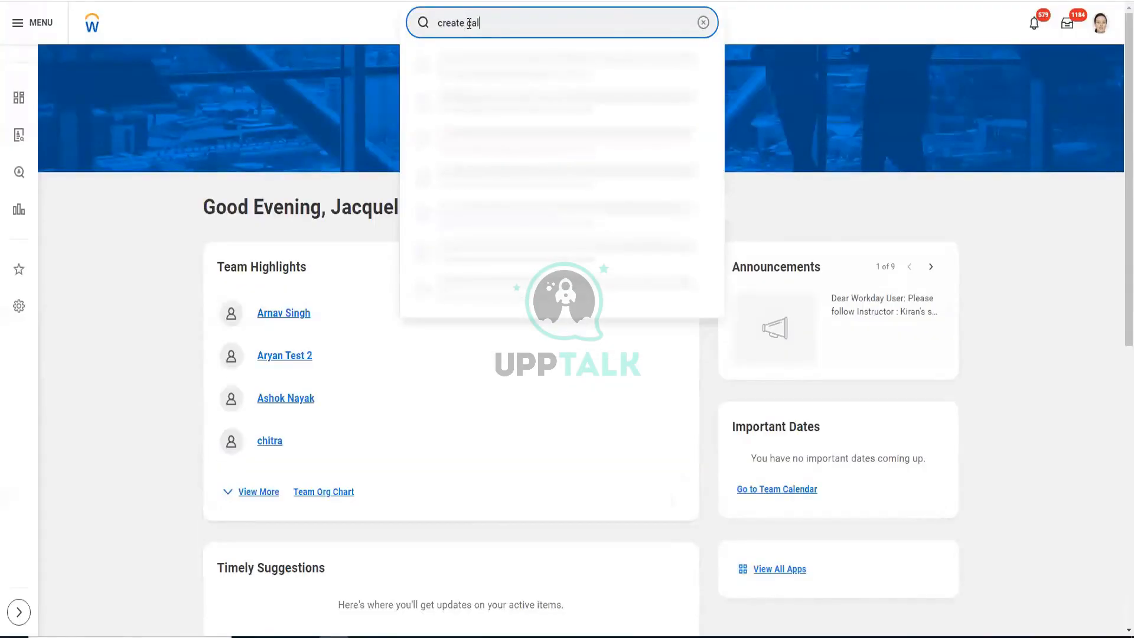
{"action": "type", "text": " fie"}
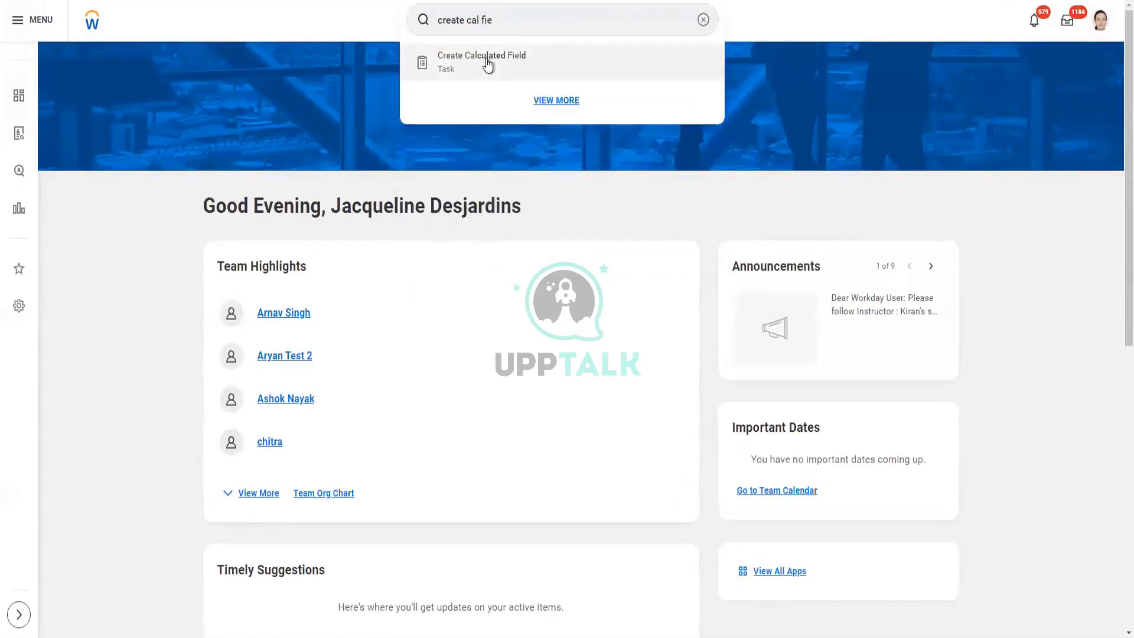
{"action": "key", "text": "Return"}
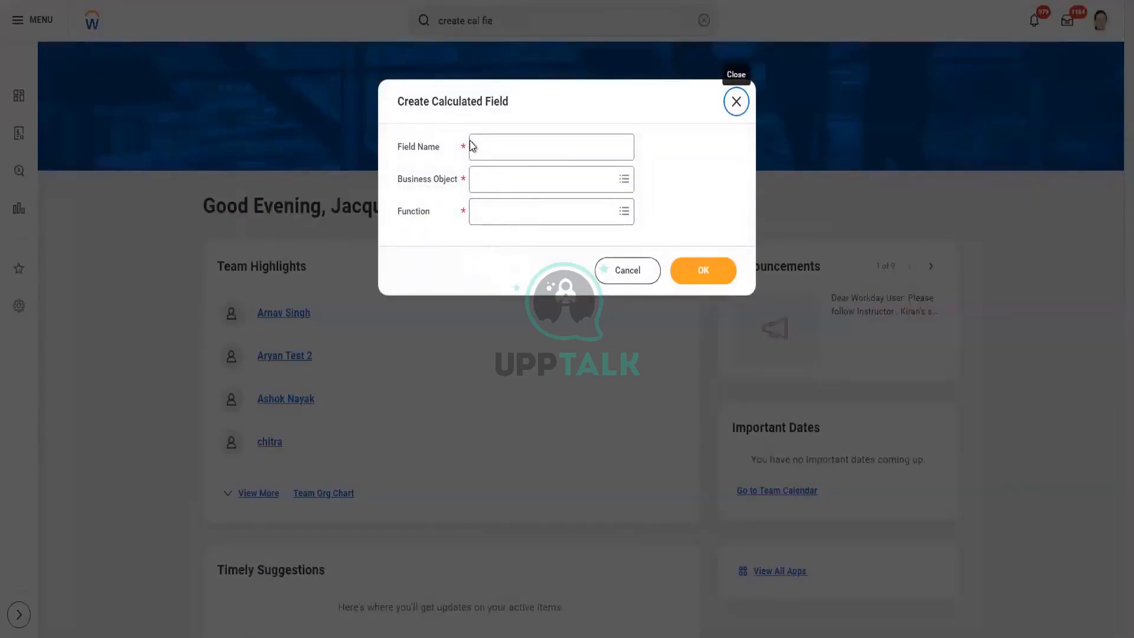
Step: Examine the full list of functions available for a new calculated field
{"action": "left_click", "coordinate": [489, 216]}
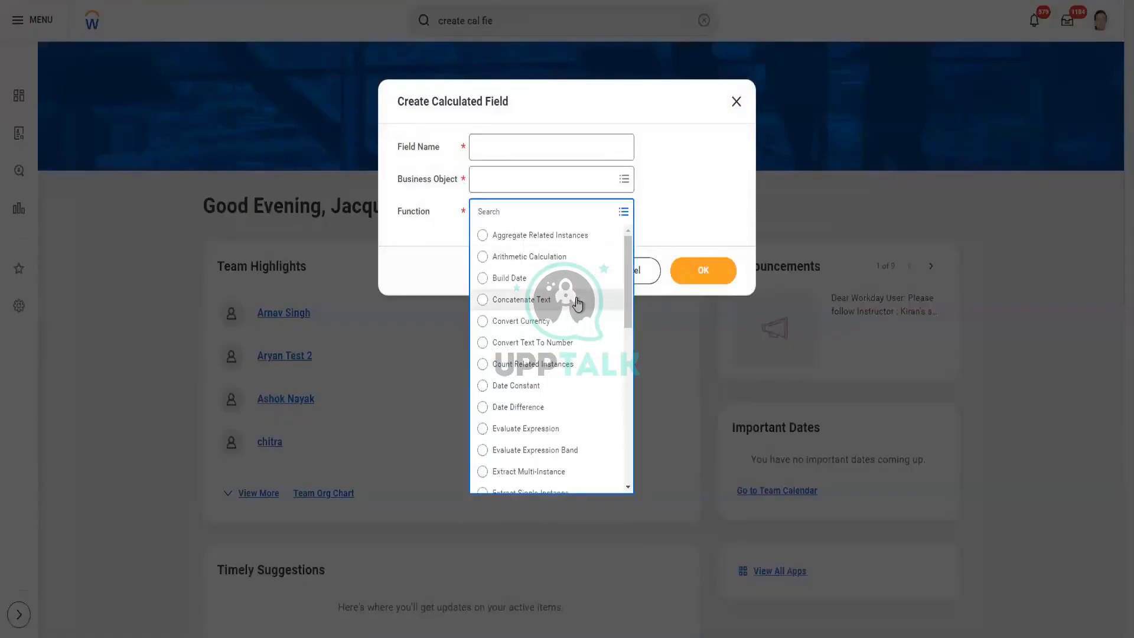
{"action": "scroll", "coordinate": [576, 299], "scroll_direction": "down", "scroll_amount": 3}
{"action": "scroll", "coordinate": [576, 299], "scroll_direction": "down", "scroll_amount": 4}
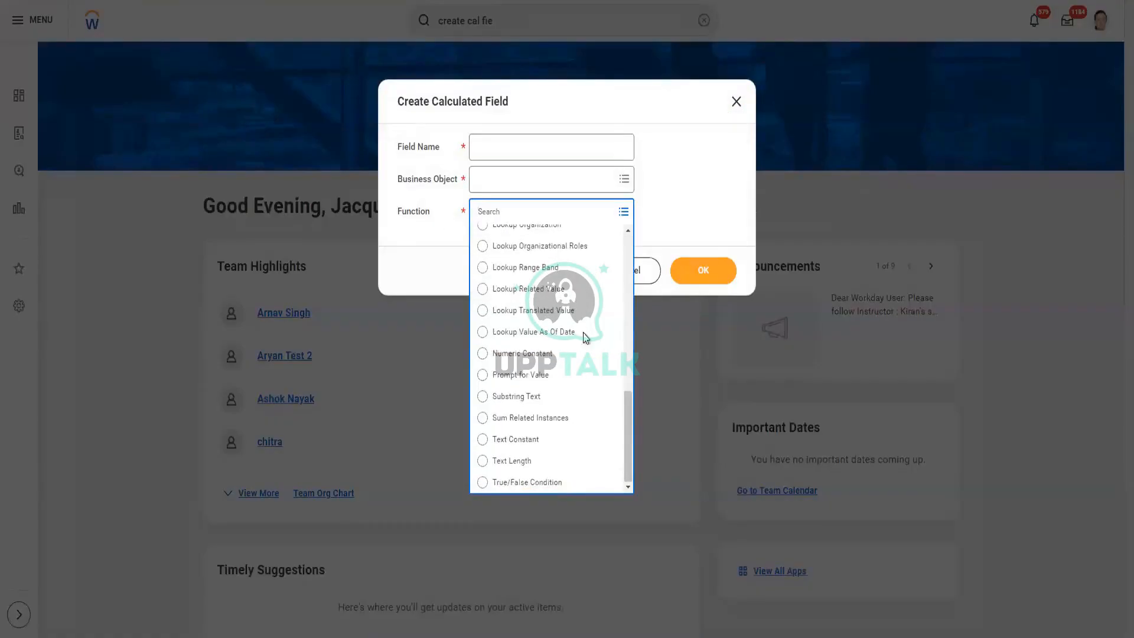
{"action": "scroll", "coordinate": [584, 336], "scroll_direction": "up", "scroll_amount": 7}
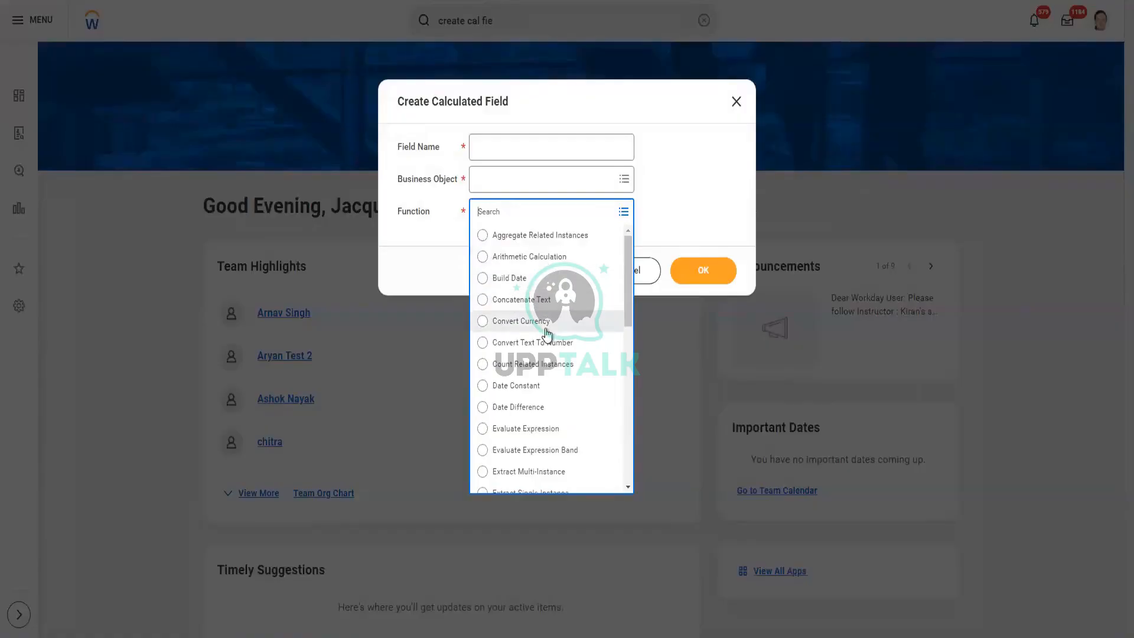
{"action": "scroll", "coordinate": [549, 326], "scroll_direction": "down", "scroll_amount": 4}
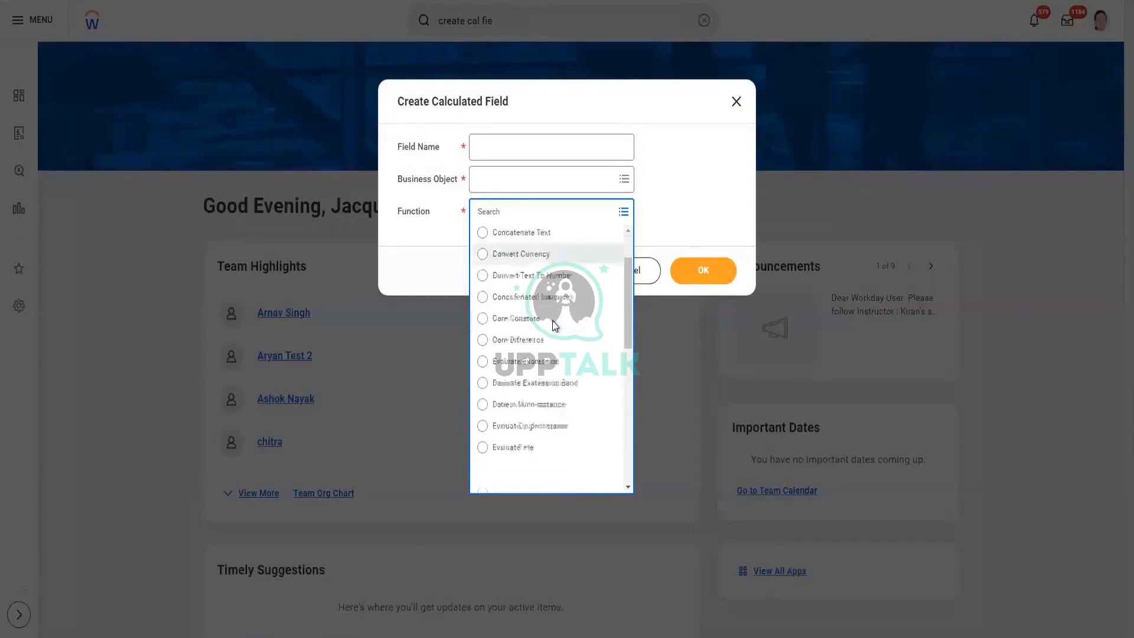
{"action": "scroll", "coordinate": [550, 327], "scroll_direction": "down", "scroll_amount": 4}
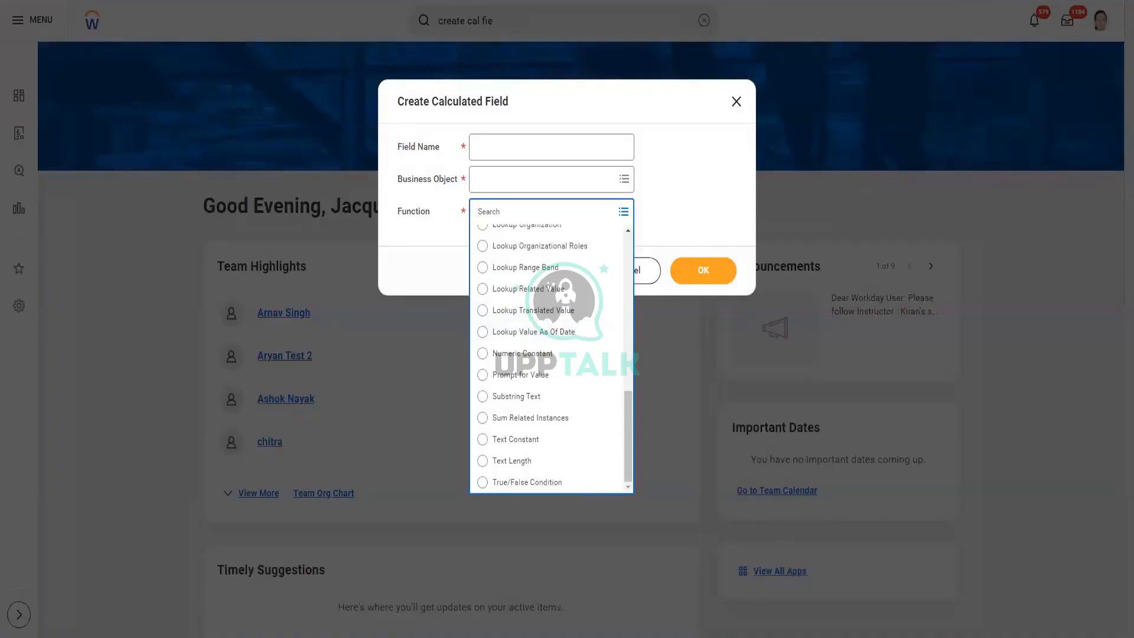
Step: Switch back to Notepad and start a dashed list of function categories with "- Numeric" and "- Text"
{"action": "key", "text": "alt+Tab"}
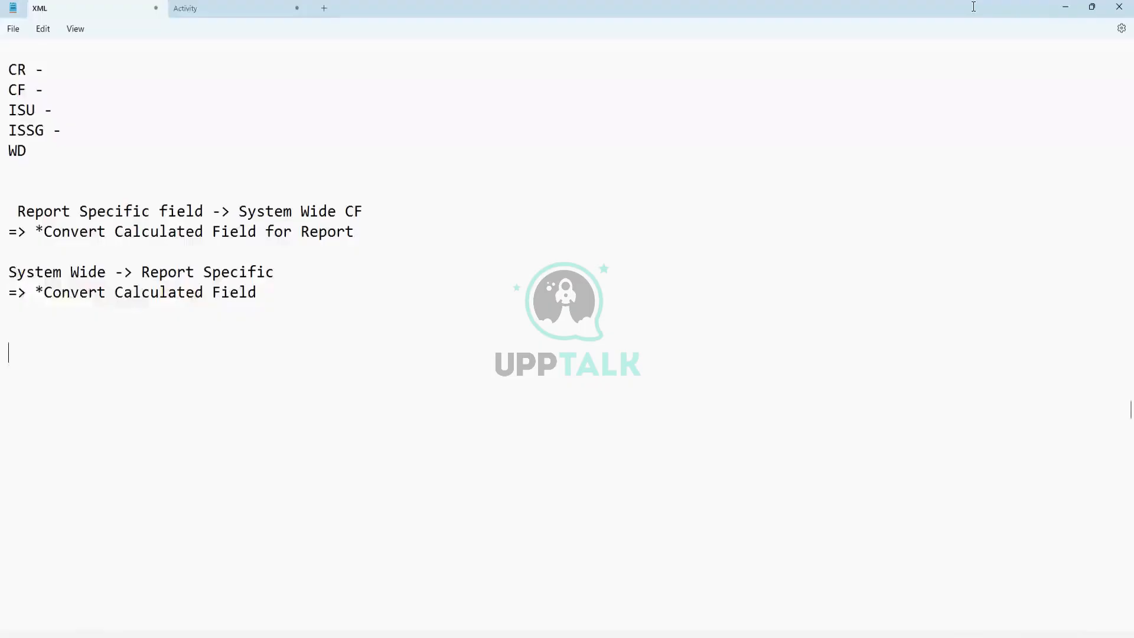
{"action": "type", "text": "Numeric"}
{"action": "key", "text": "Left"}
{"action": "key", "text": "Left"}
{"action": "key", "text": "Left"}
{"action": "key", "text": "Left"}
{"action": "key", "text": "Left"}
{"action": "key", "text": "Left"}
{"action": "key", "text": "Left"}
{"action": "type", "text": "-"}
{"action": "key", "text": "Right"}
{"action": "key", "text": "Return"}
{"action": "type", "text": "- Text"}
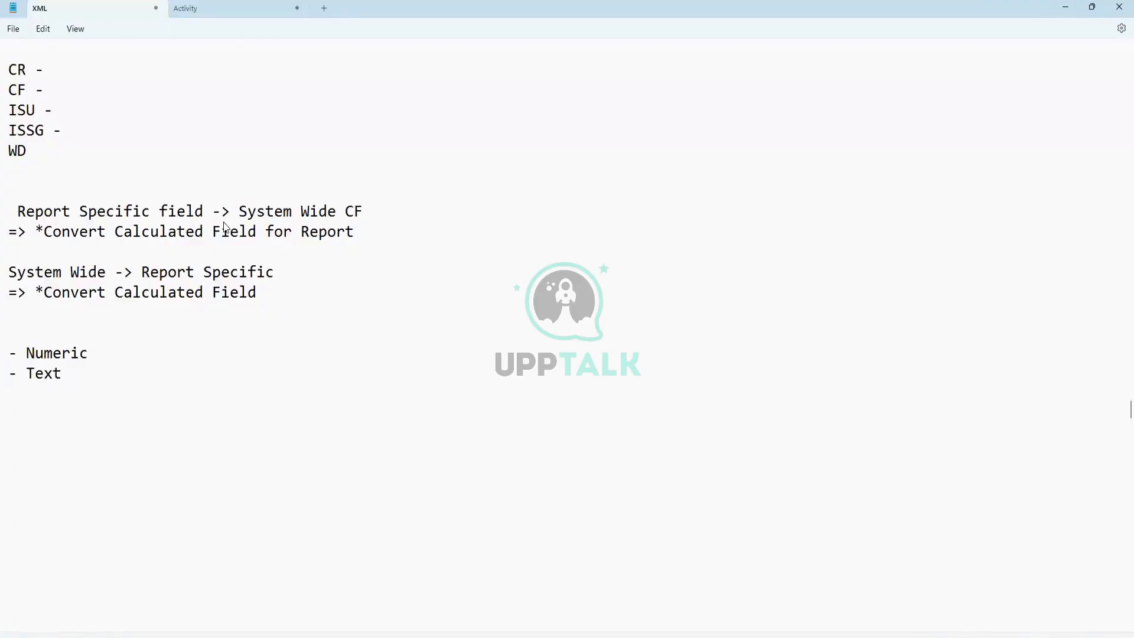
Step: Extend the dashed category list with Date, Organization, Boolean and Instance, each on its own line
{"action": "key", "text": "Return"}
{"action": "type", "text": "- Date"}
{"action": "key", "text": "Return"}
{"action": "type", "text": "- Organization"}
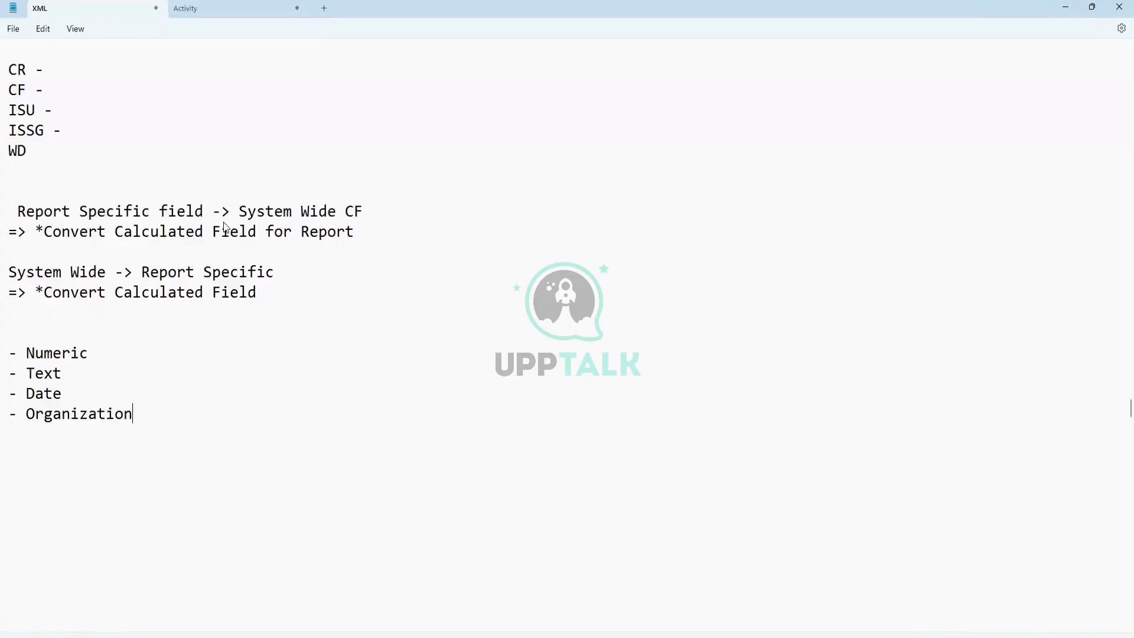
{"action": "key", "text": "Return"}
{"action": "type", "text": "- Boolean"}
{"action": "key", "text": "Return"}
{"action": "type", "text": "- Instanc"}
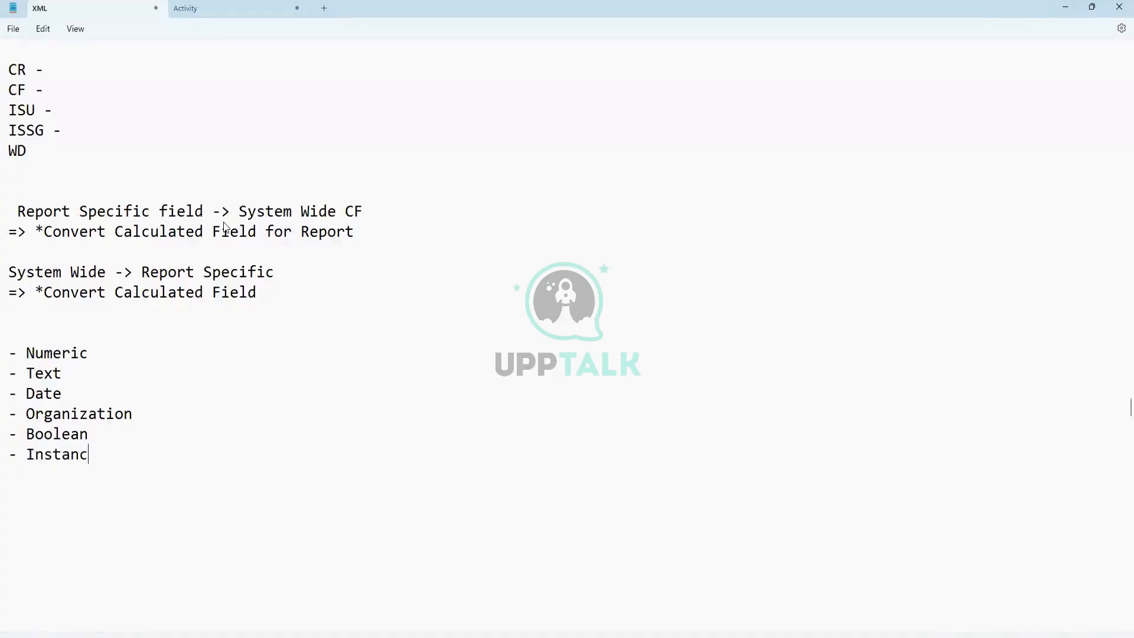
{"action": "type", "text": "e"}
Step: Insert five blank lines between the Numeric and Text entries
{"action": "left_click", "coordinate": [127, 352]}
{"action": "key", "text": "Return"}
{"action": "key", "text": "Return"}
{"action": "key", "text": "Return"}
{"action": "key", "text": "Return"}
{"action": "key", "text": "Return"}
Step: Add "Arithmatic Calculation" as the first function on the line directly below the Numeric heading
{"action": "key", "text": "Up"}
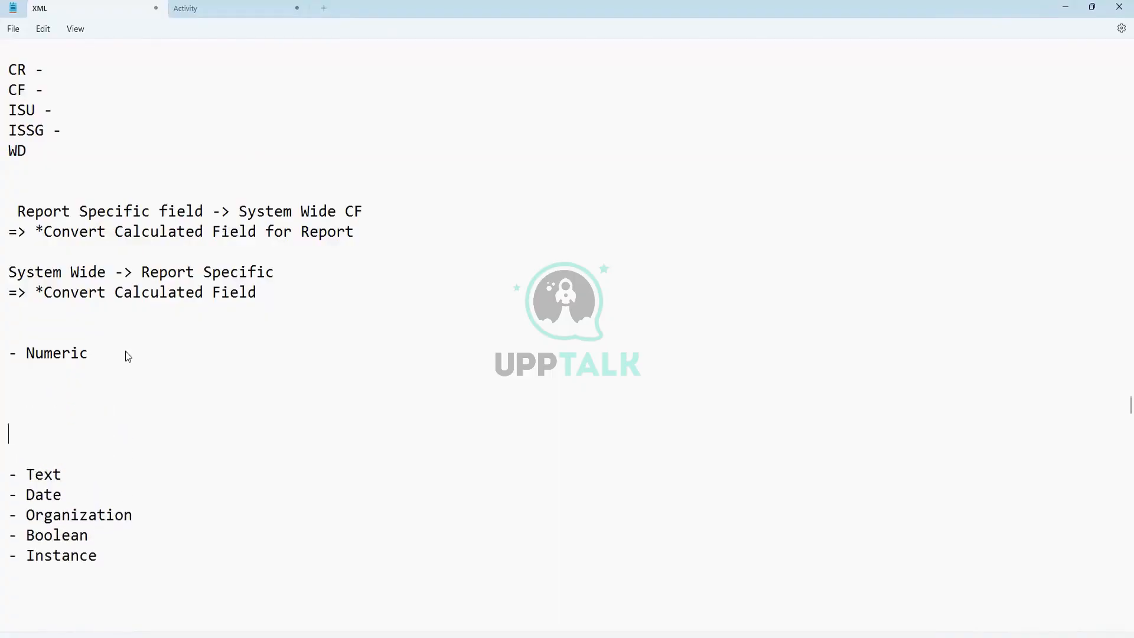
{"action": "key", "text": "Up"}
{"action": "key", "text": "Up"}
{"action": "key", "text": "Up"}
{"action": "type", "text": "Arithmatic C"}
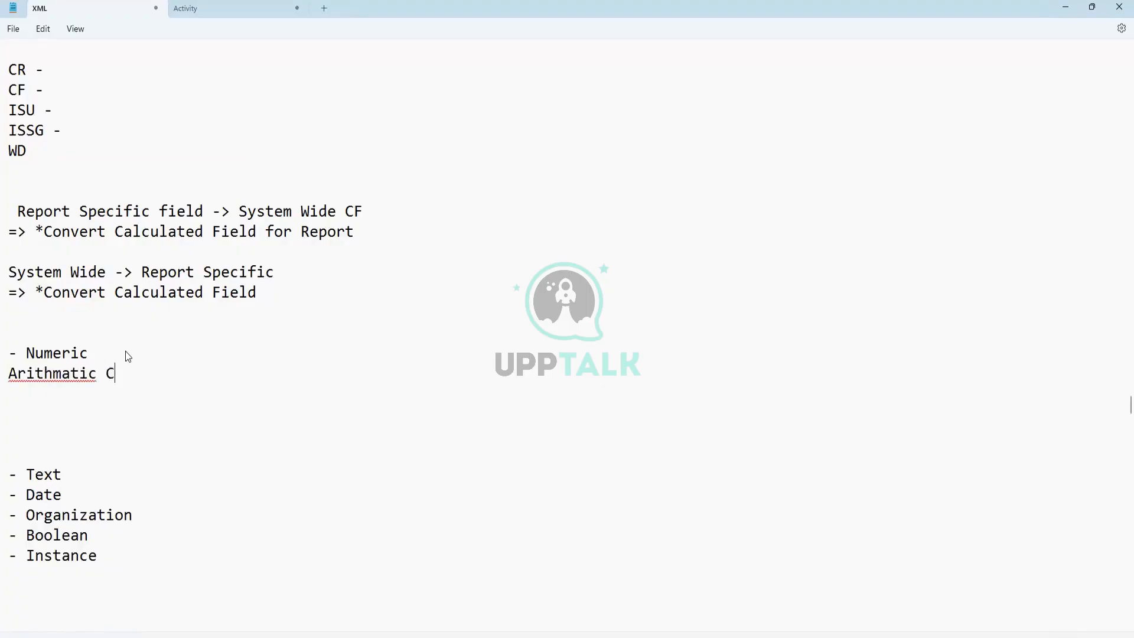
{"action": "type", "text": "alculation"}
{"action": "key", "text": "Return"}
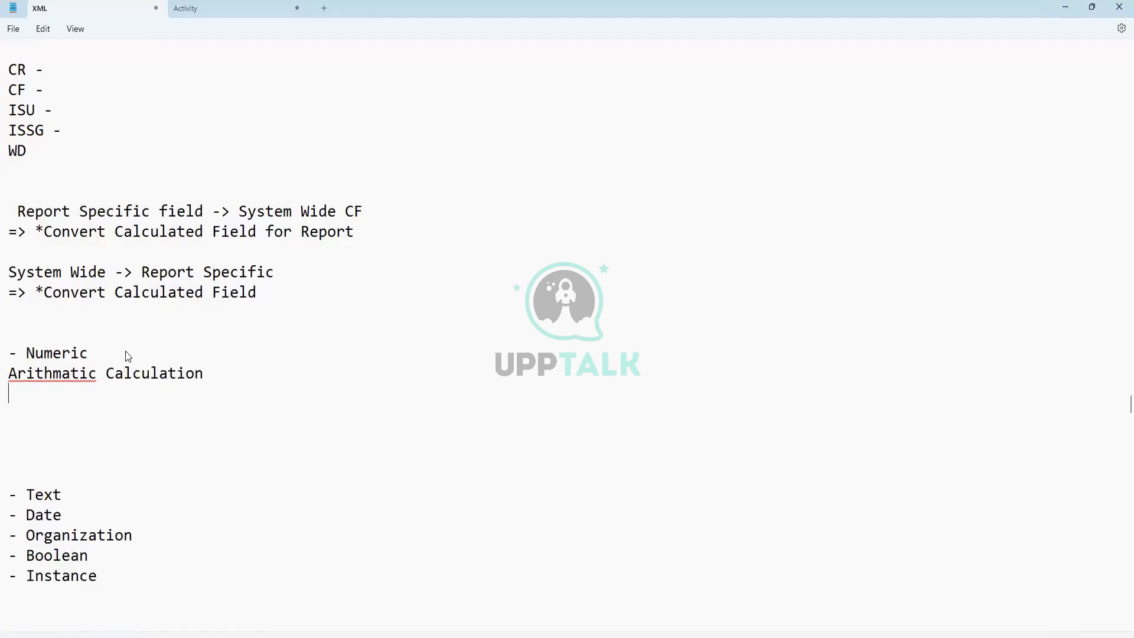
Step: Continue the Numeric group with "Convert TExt to number", "Date Difference" and "Numeric Constant", each on its own line
{"action": "type", "text": "Convert TExt to number"}
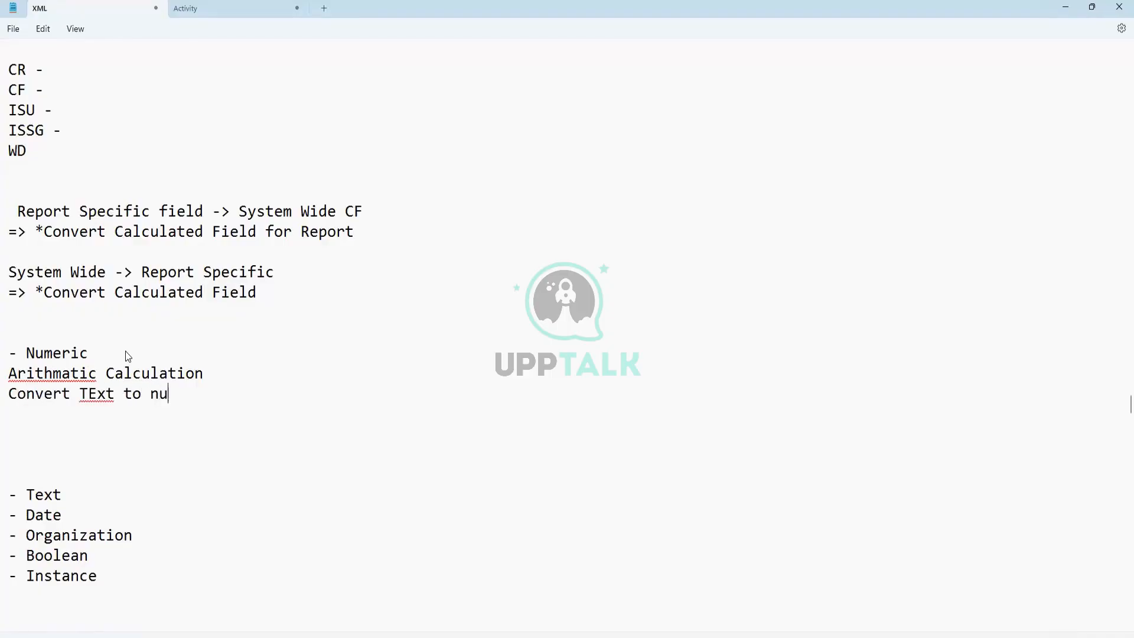
{"action": "key", "text": "Return"}
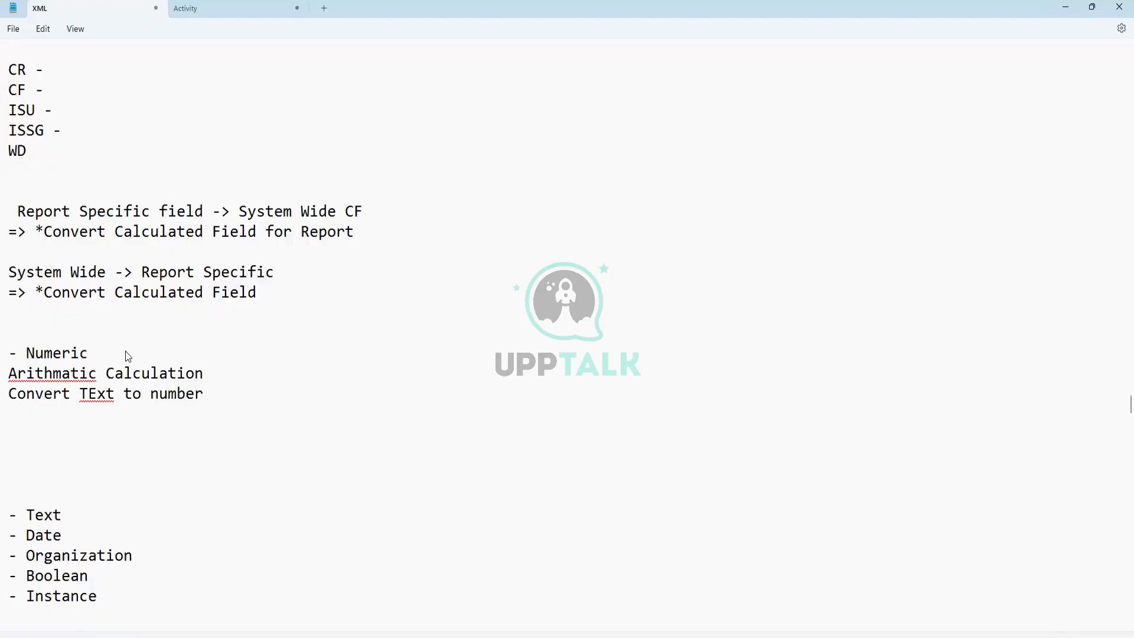
{"action": "type", "text": "Date Difference"}
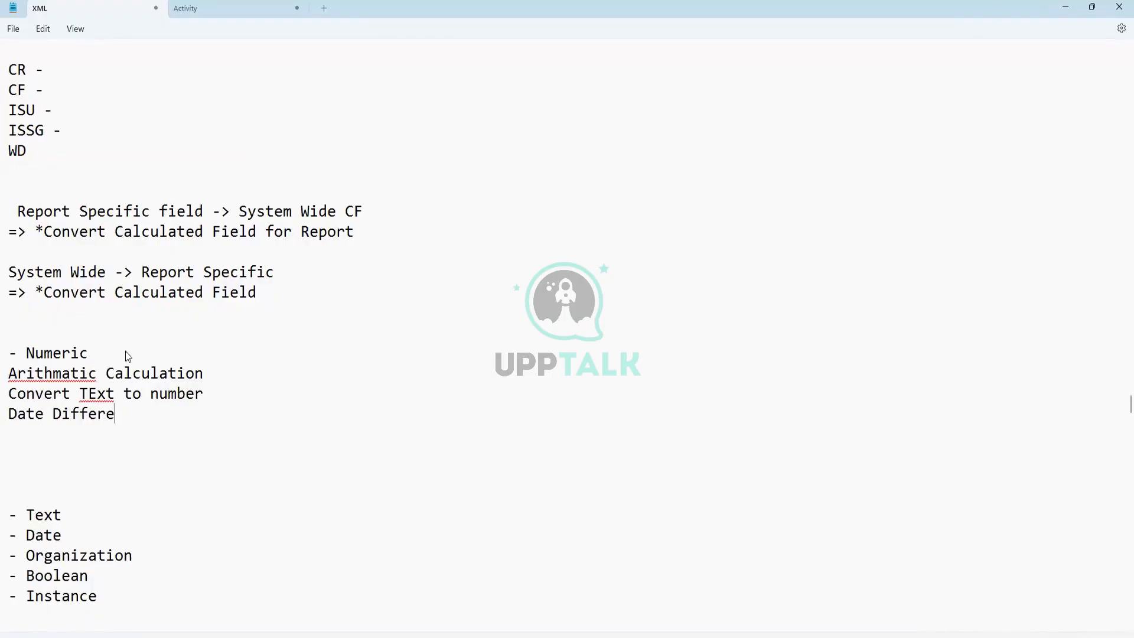
{"action": "key", "text": "Return"}
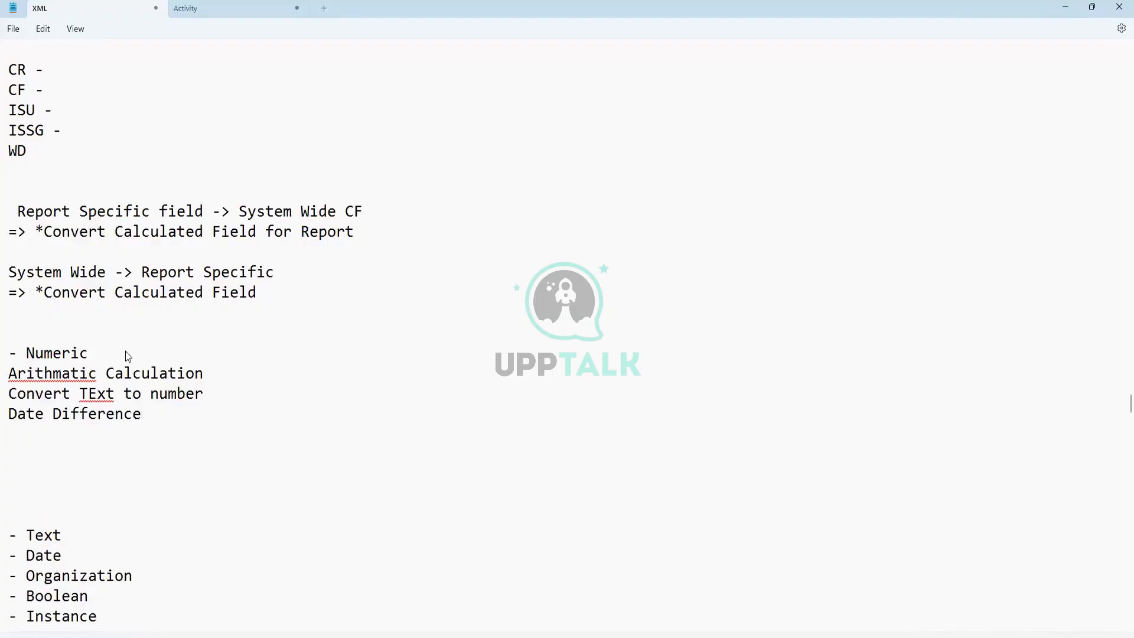
{"action": "type", "text": "Numeric Constant"}
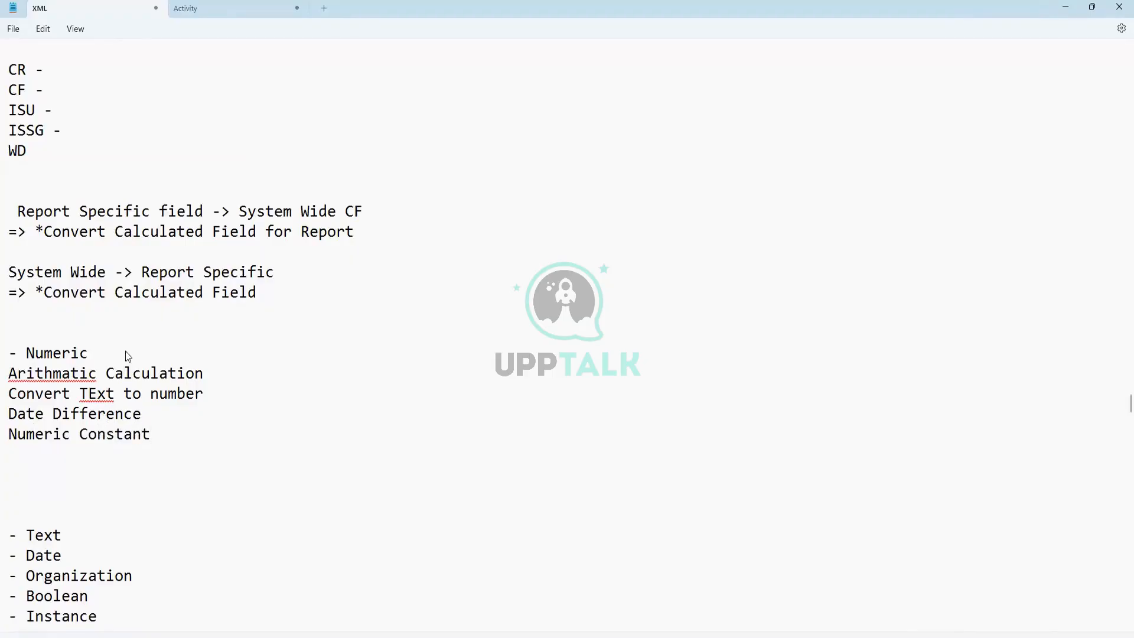
{"action": "key", "text": "Return"}
Step: Add CRI, SRI and "Text Length" to the Numeric group, each on a separate line
{"action": "type", "text": "CRI"}
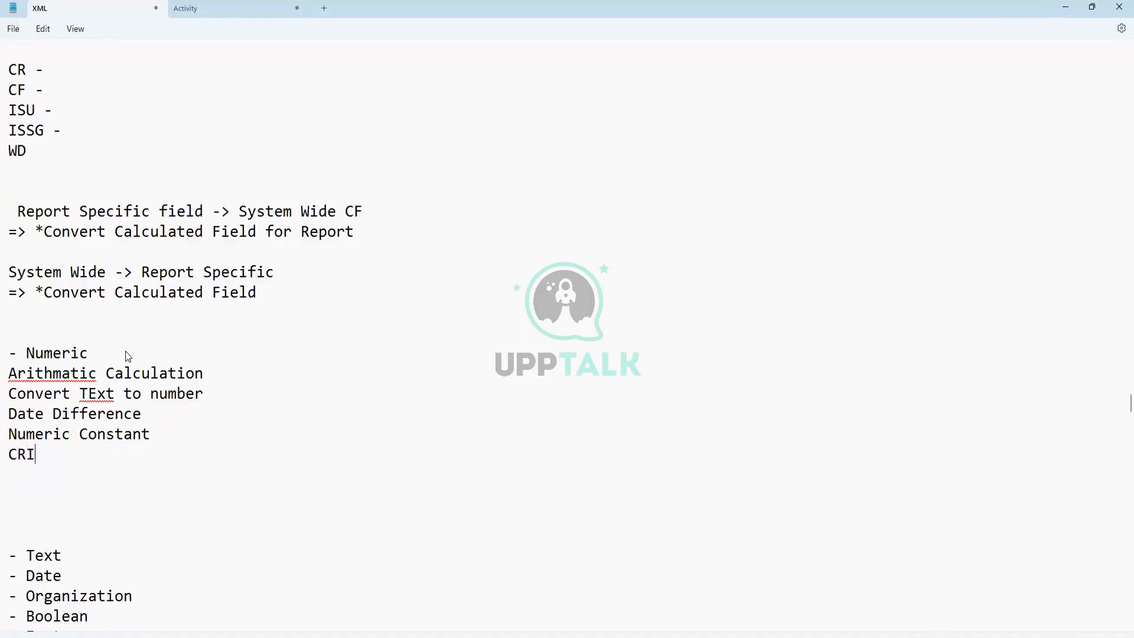
{"action": "key", "text": "Return"}
{"action": "type", "text": "SRI"}
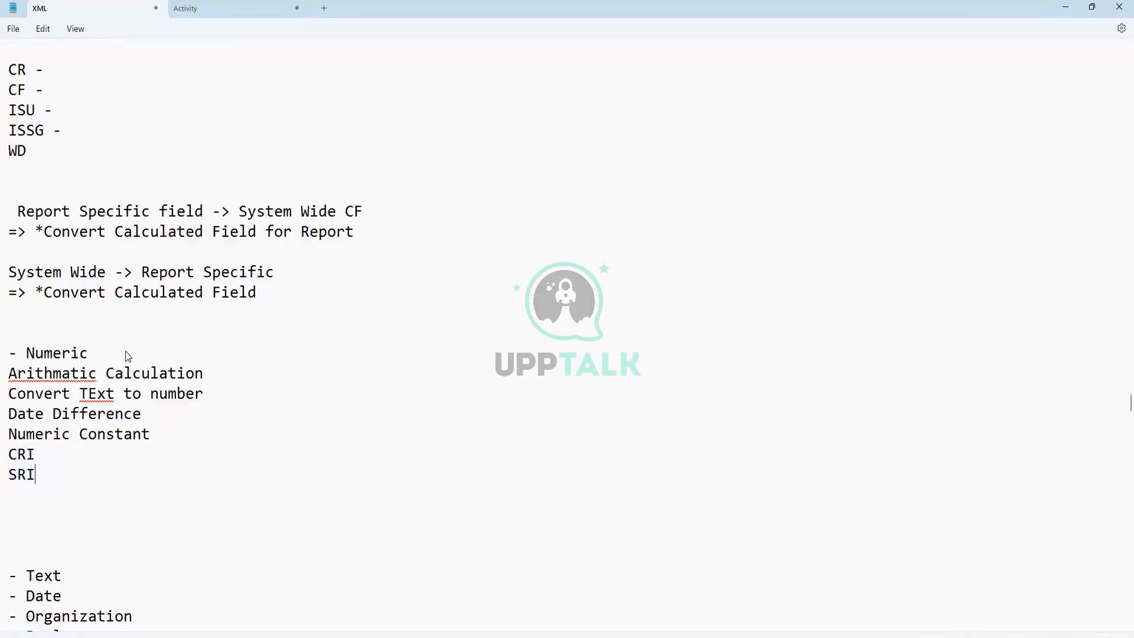
{"action": "type", "text": " Text Length"}
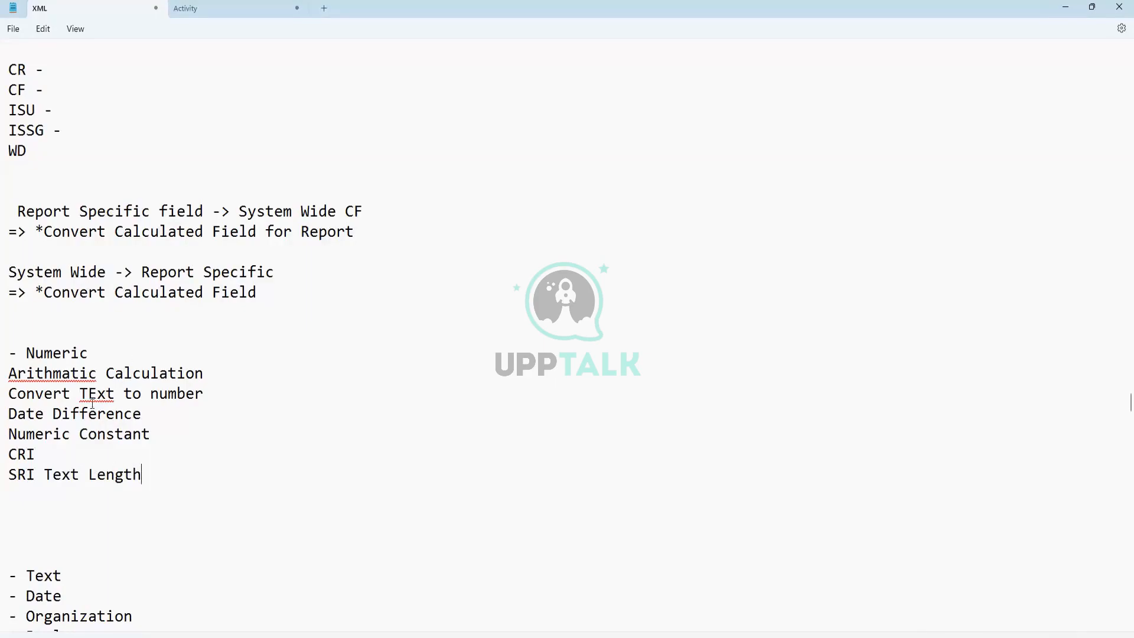
{"action": "left_click", "coordinate": [45, 472]}
{"action": "key", "text": "Return"}
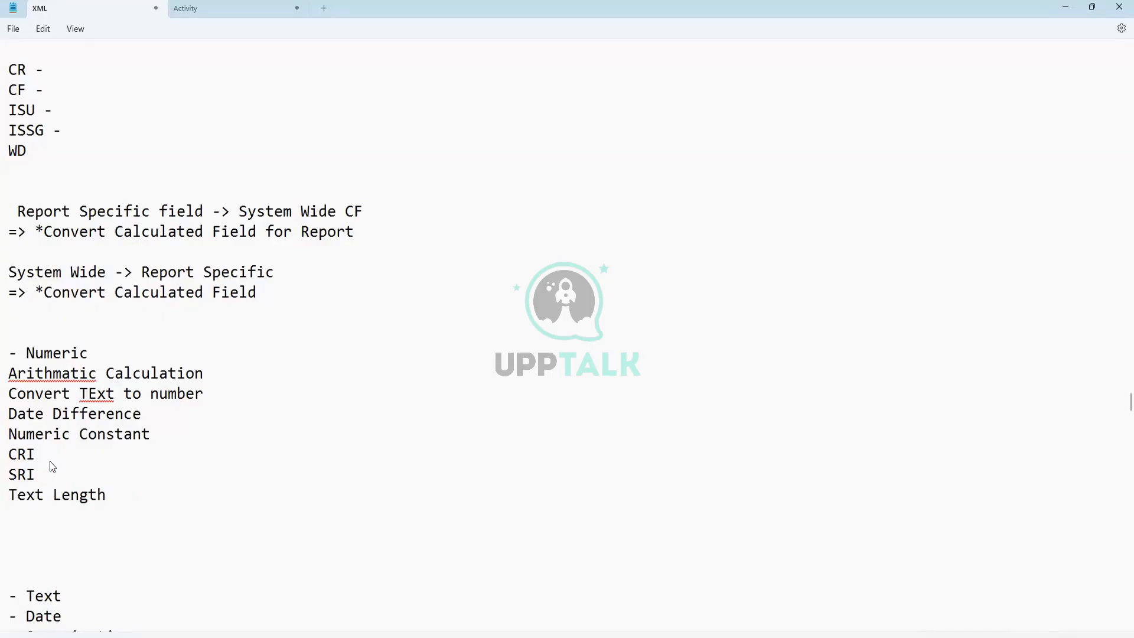
Step: Add "Convert Currency" on a new line below Text Length in the Numeric group
{"action": "key", "text": "End"}
{"action": "key", "text": "Return"}
{"action": "type", "text": "Co"}
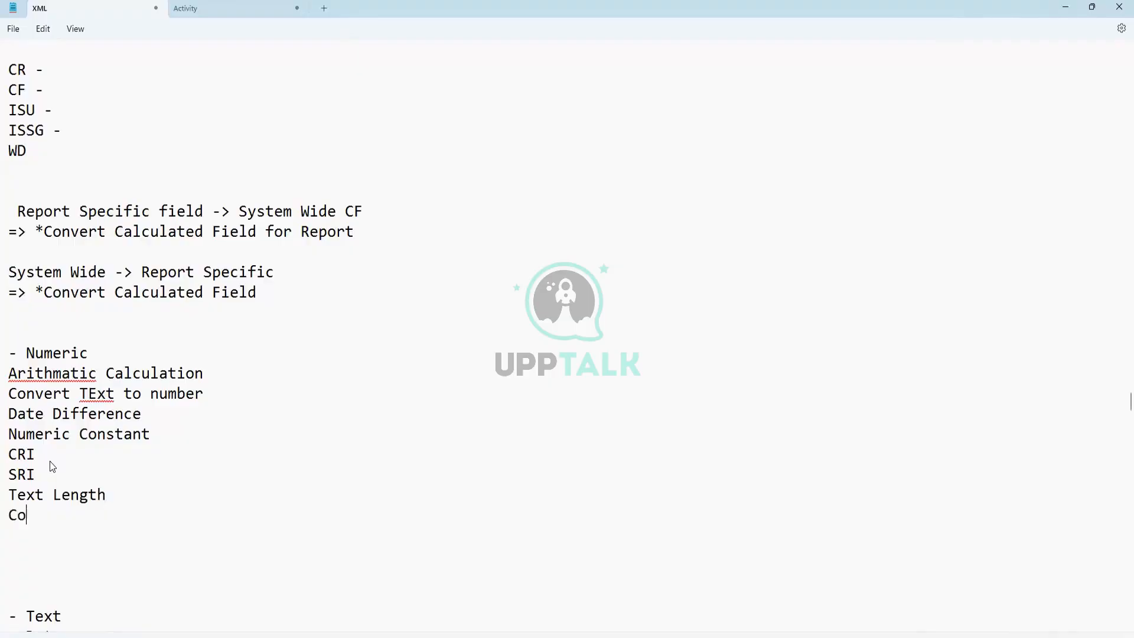
{"action": "type", "text": "nver t Currenct"}
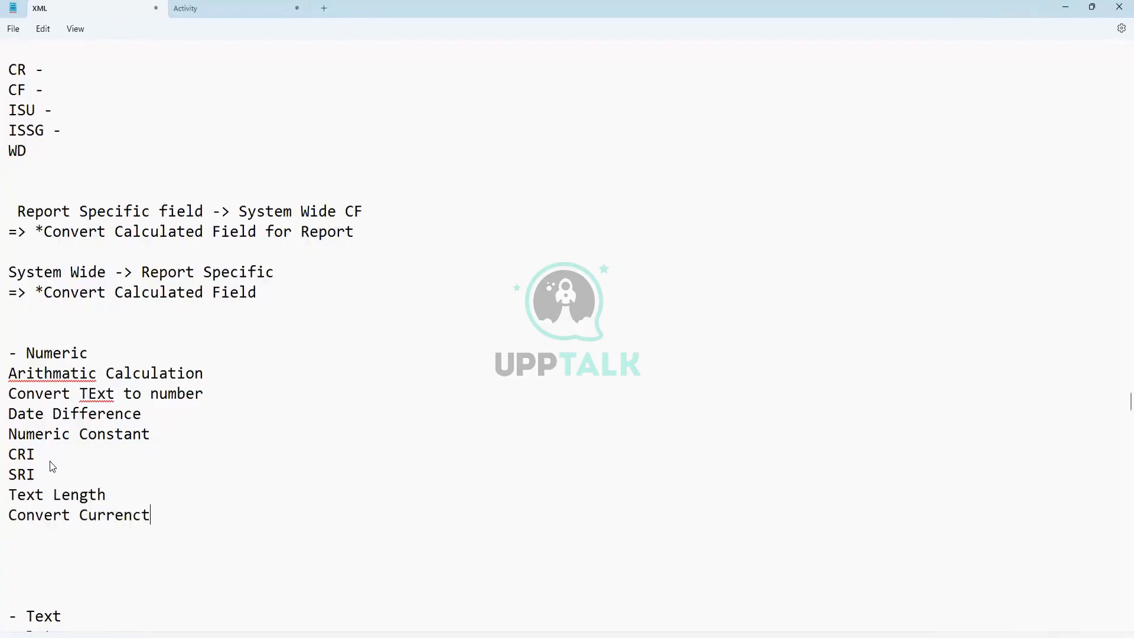
{"action": "key", "text": "BackSpace"}
{"action": "type", "text": "y"}
Step: Review the Numeric functions one by one, highlighting the entries from Arithmatic Calculation through Text Length
{"action": "scroll", "coordinate": [52, 464], "scroll_direction": "down", "scroll_amount": 4}
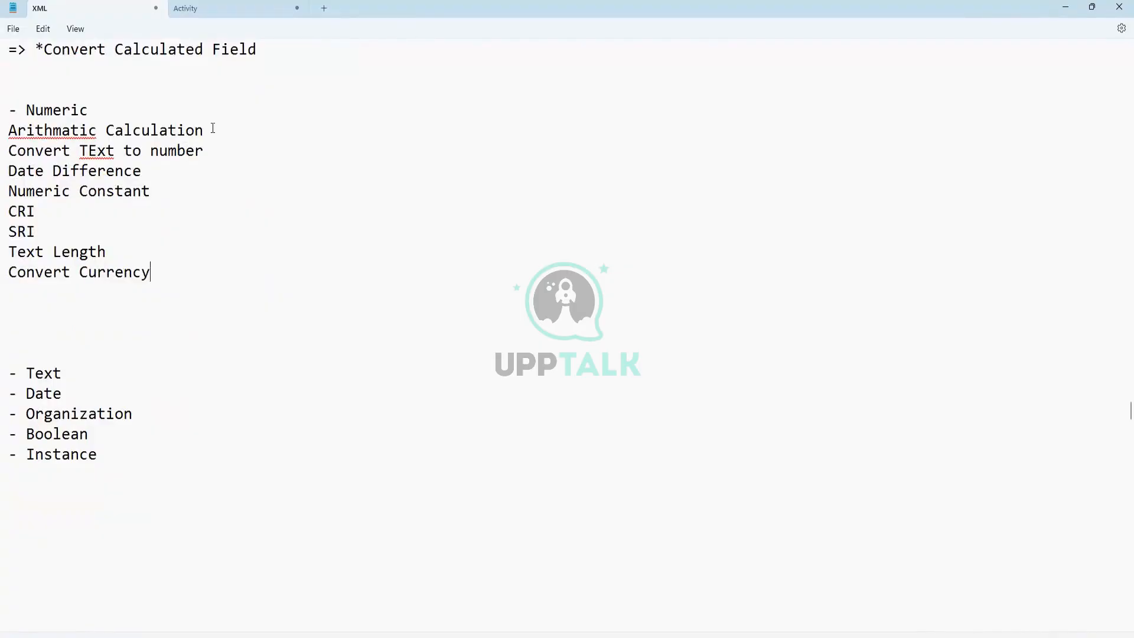
{"action": "left_click_drag", "start_coordinate": [207, 130], "coordinate": [7, 132]}
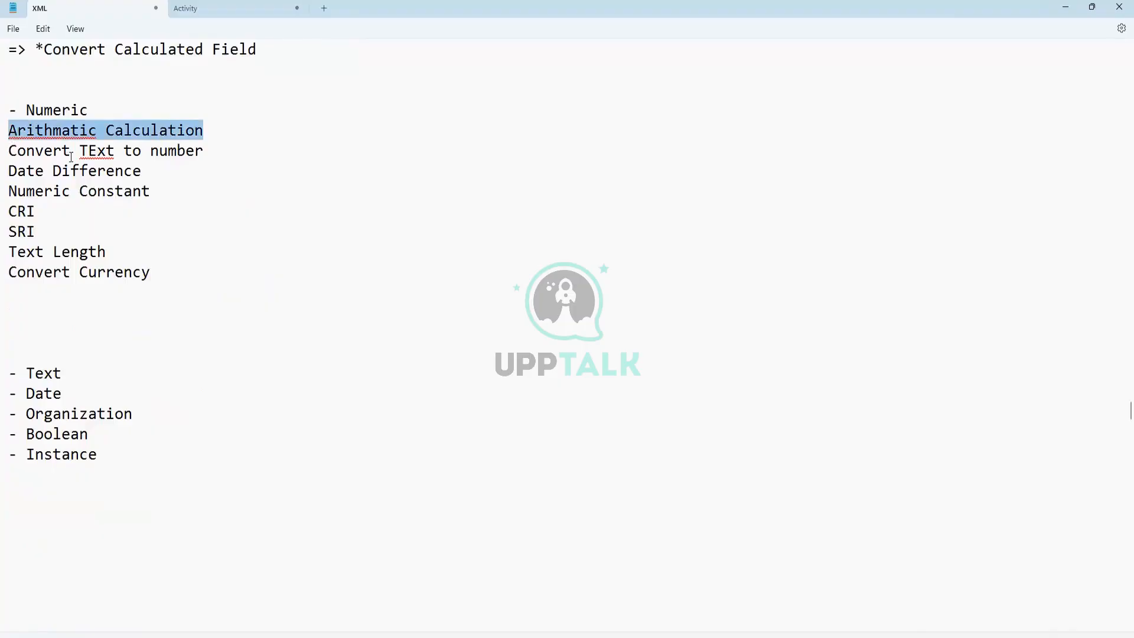
{"action": "left_click_drag", "start_coordinate": [210, 151], "coordinate": [6, 152]}
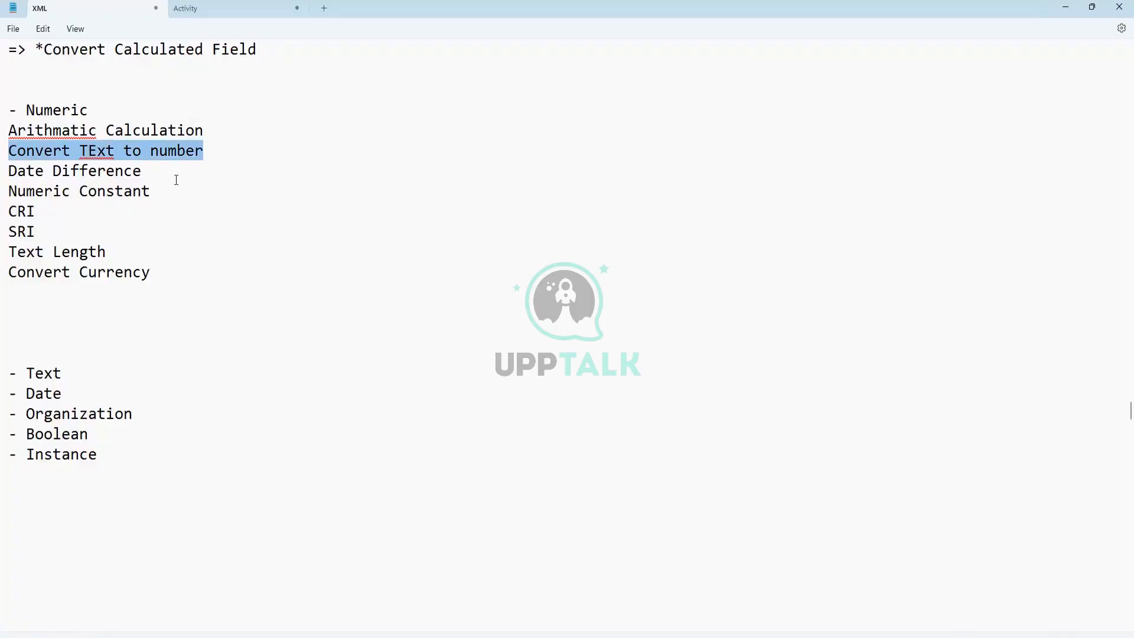
{"action": "left_click_drag", "start_coordinate": [154, 171], "coordinate": [1, 176]}
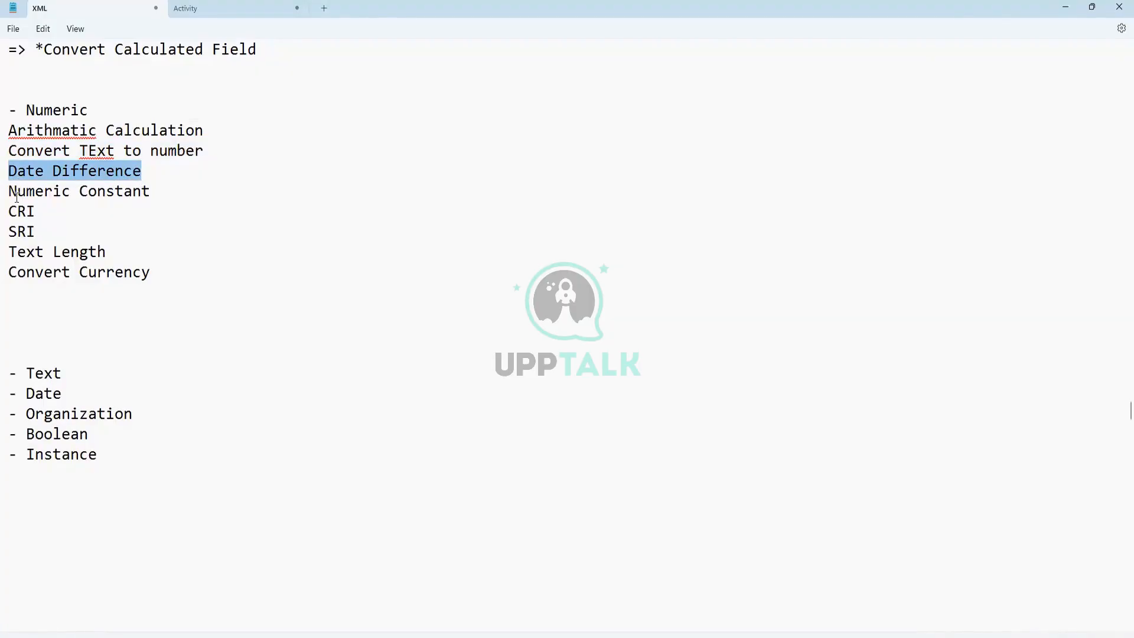
{"action": "left_click_drag", "start_coordinate": [9, 192], "coordinate": [121, 203]}
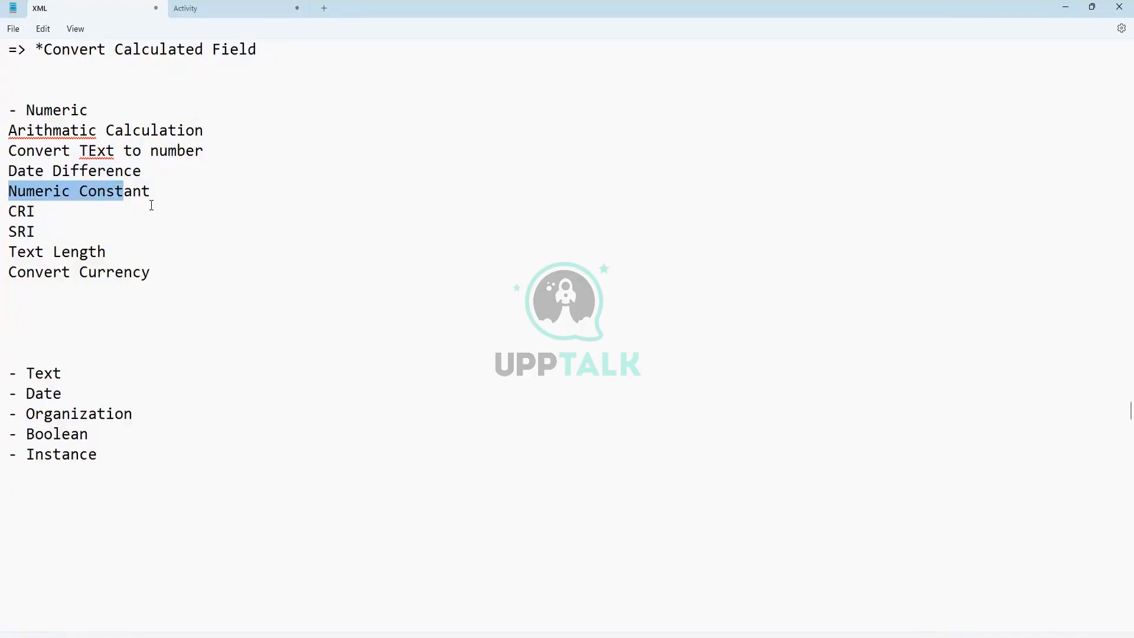
{"action": "left_click", "coordinate": [84, 209]}
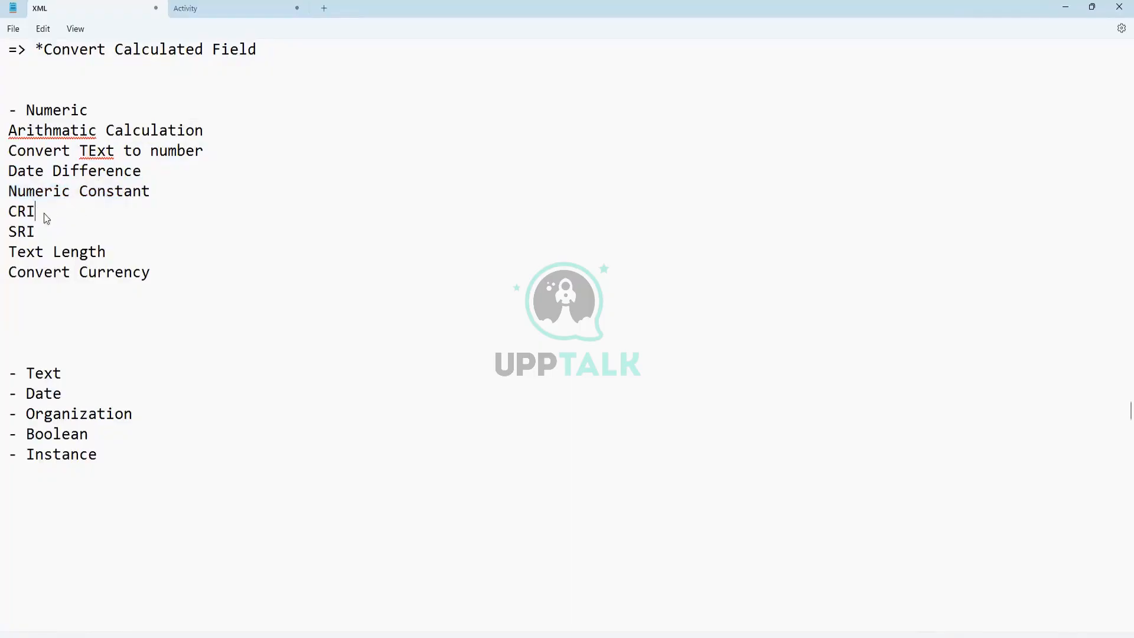
{"action": "left_click_drag", "start_coordinate": [41, 214], "coordinate": [8, 213]}
{"action": "left_click", "coordinate": [38, 212]}
{"action": "left_click_drag", "start_coordinate": [36, 231], "coordinate": [7, 232]}
{"action": "left_click_drag", "start_coordinate": [112, 252], "coordinate": [15, 255]}
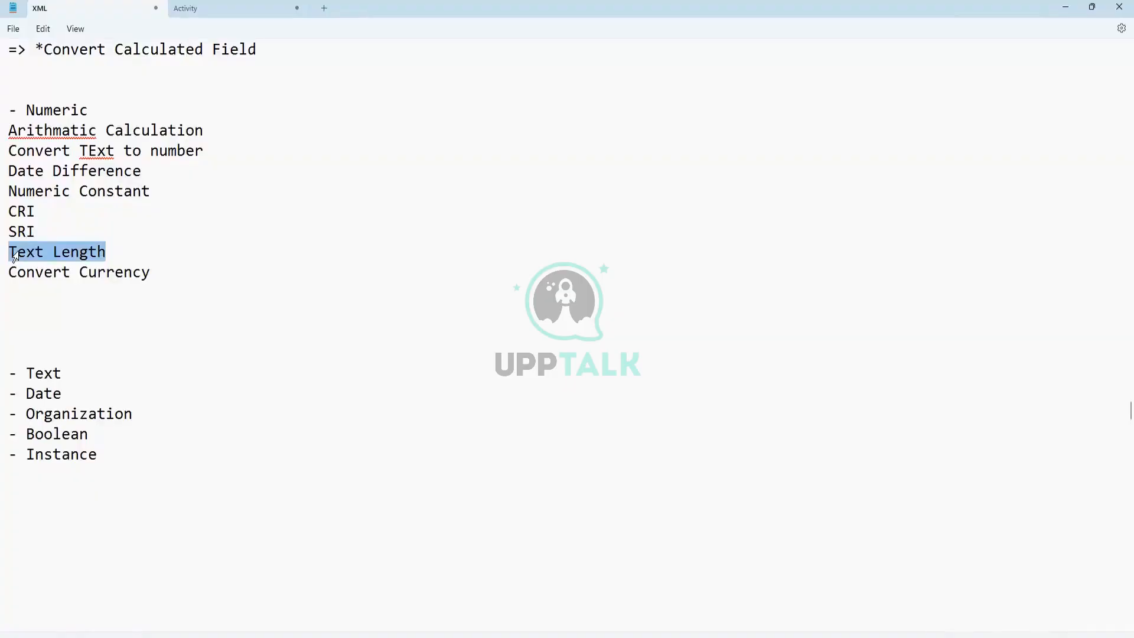
Step: Remove the extra blank lines below Convert Currency, leaving one blank line before the Text heading
{"action": "left_click", "coordinate": [10, 332]}
{"action": "key", "text": "BackSpace"}
{"action": "key", "text": "BackSpace"}
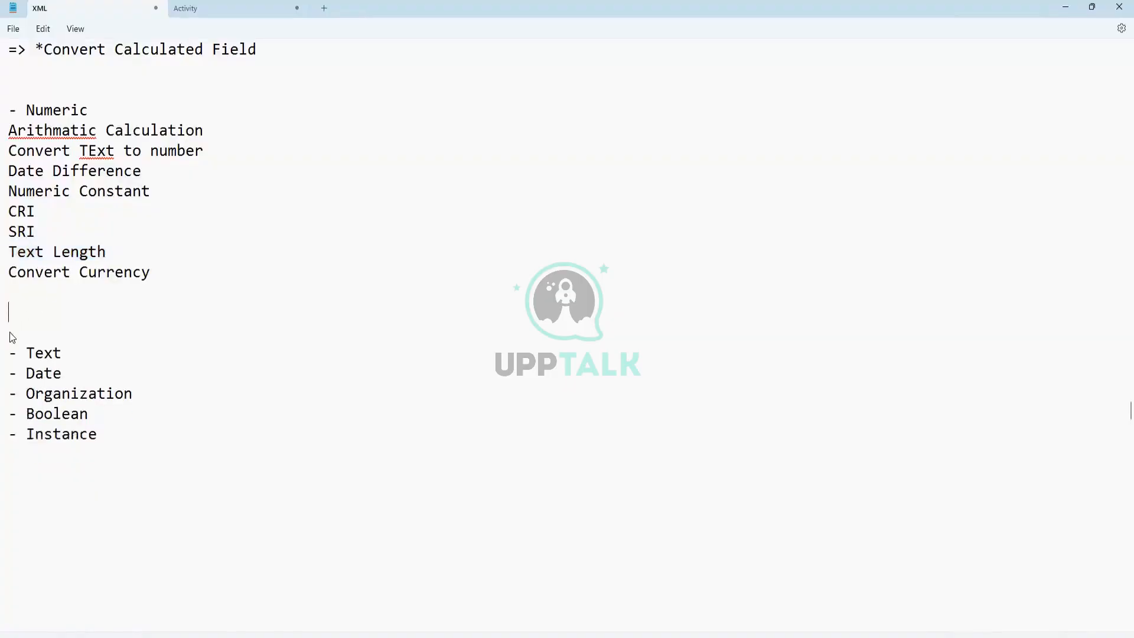
{"action": "key", "text": "BackSpace"}
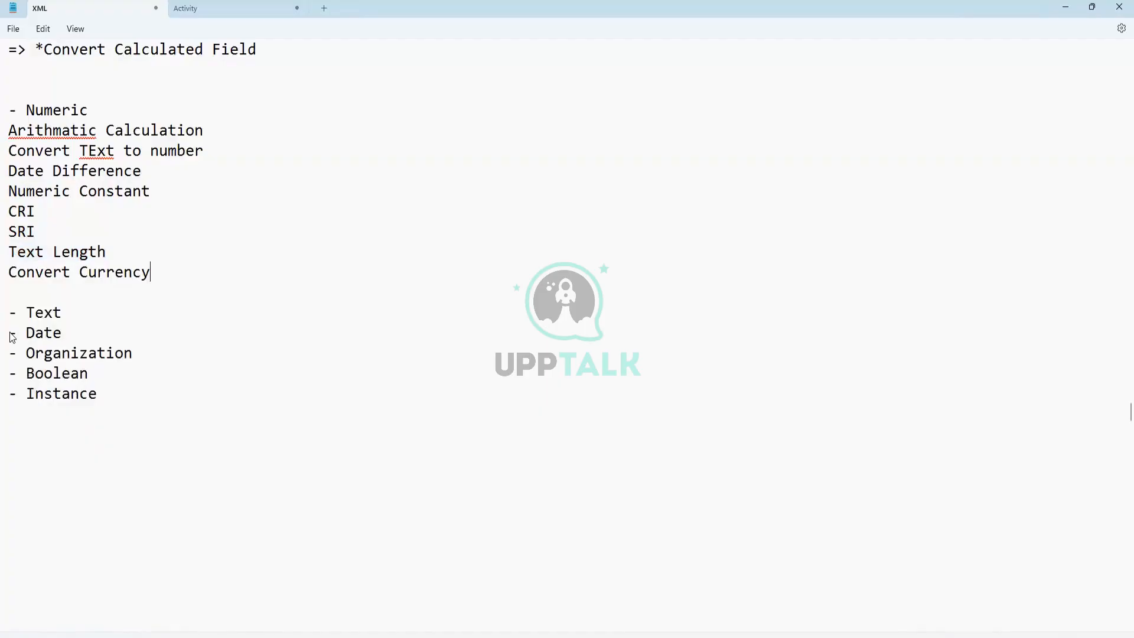
Step: Insert three blank lines between the Text and Date headings to make room for the text functions
{"action": "left_click", "coordinate": [76, 311]}
{"action": "key", "text": "Return"}
{"action": "key", "text": "Return"}
{"action": "key", "text": "Return"}
{"action": "key", "text": "Up"}
{"action": "key", "text": "Up"}
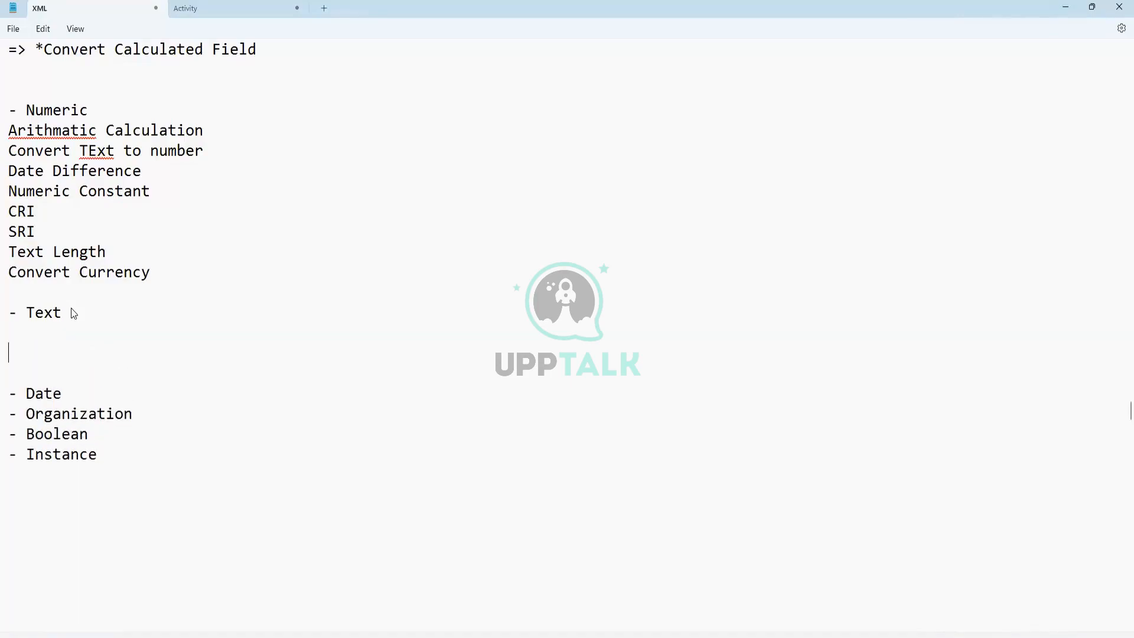
Step: Enter "Concatenate text" as the first function on the line below the Text heading
{"action": "type", "text": "Conca"}
{"action": "type", "text": "tena"}
{"action": "key", "text": "BackSpace"}
{"action": "type", "text": "nate tex"}
{"action": "type", "text": "t"}
{"action": "key", "text": "Return"}
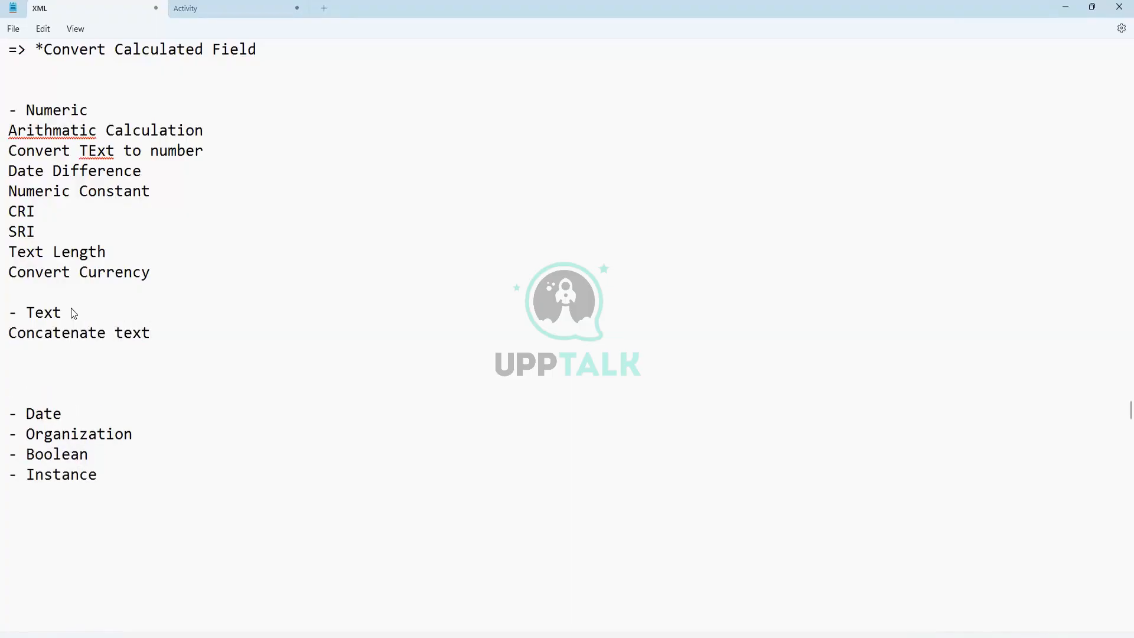
Step: Continue the Text group with "Lookup translated value", "Substring Text" and "Text Constant", each on its own line
{"action": "type", "text": "Lookup translated value"}
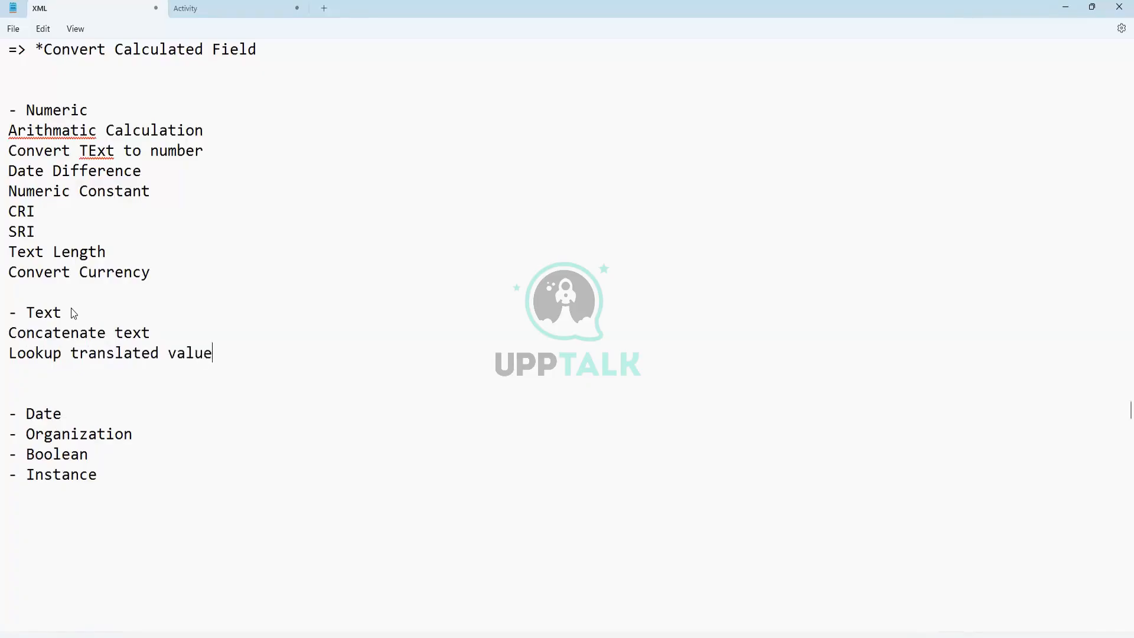
{"action": "key", "text": "Return"}
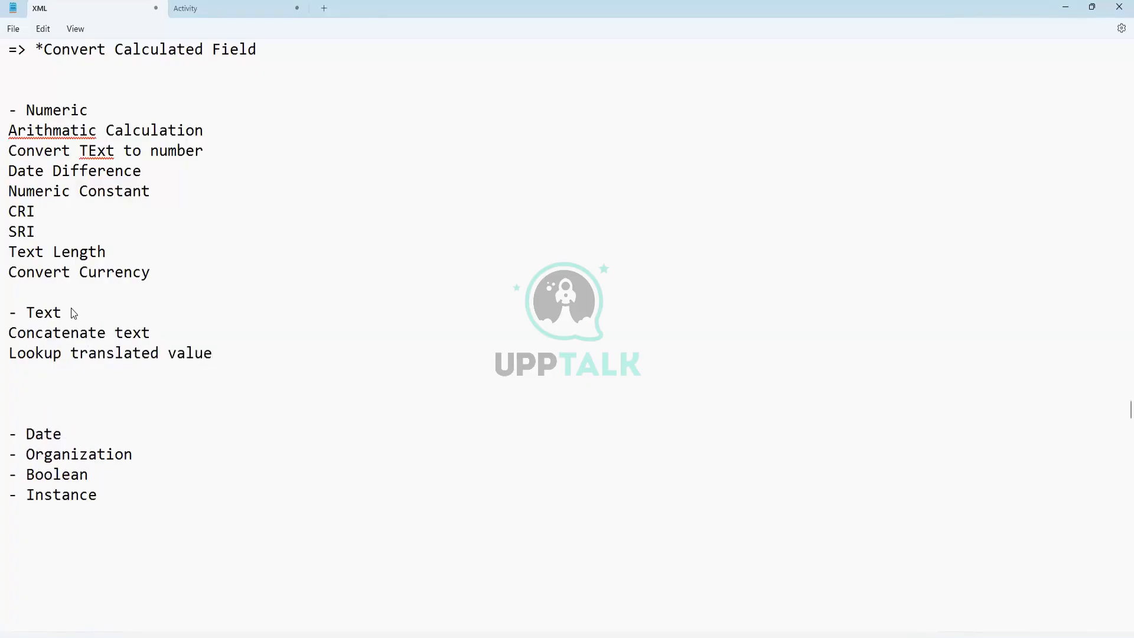
{"action": "type", "text": "Substring Text"}
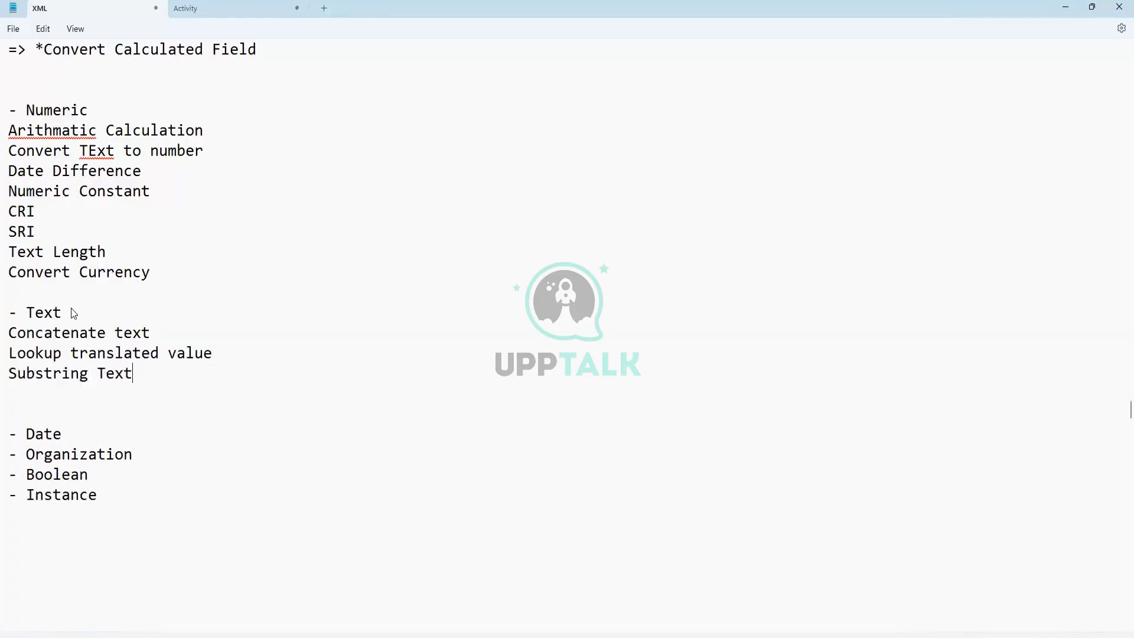
{"action": "key", "text": "Return"}
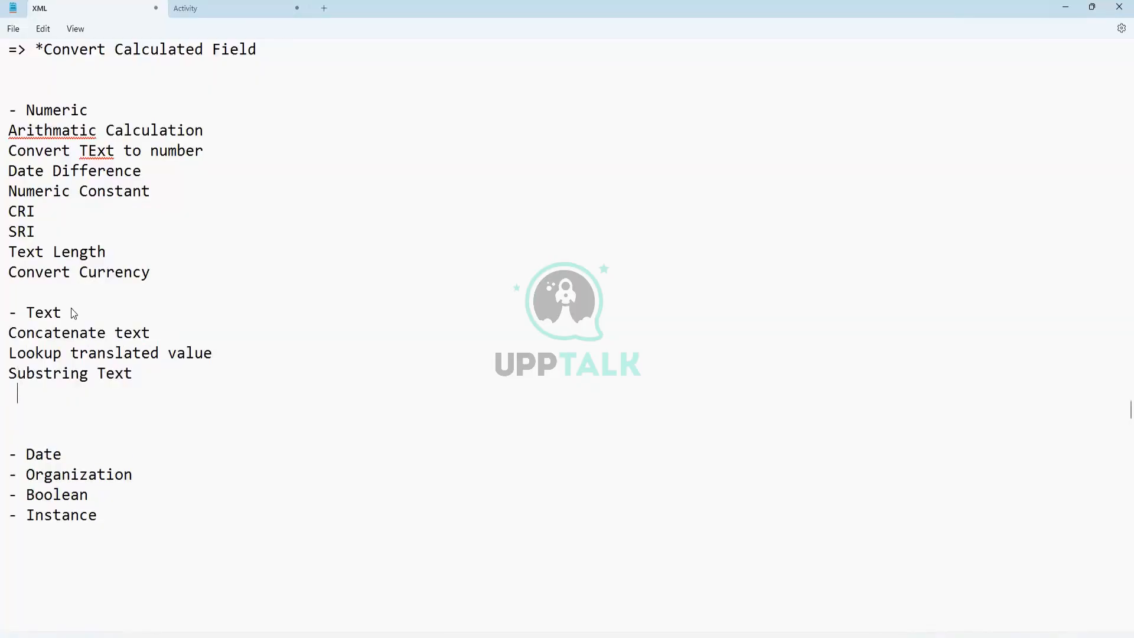
{"action": "type", "text": "Text Constant"}
{"action": "key", "text": "Return"}
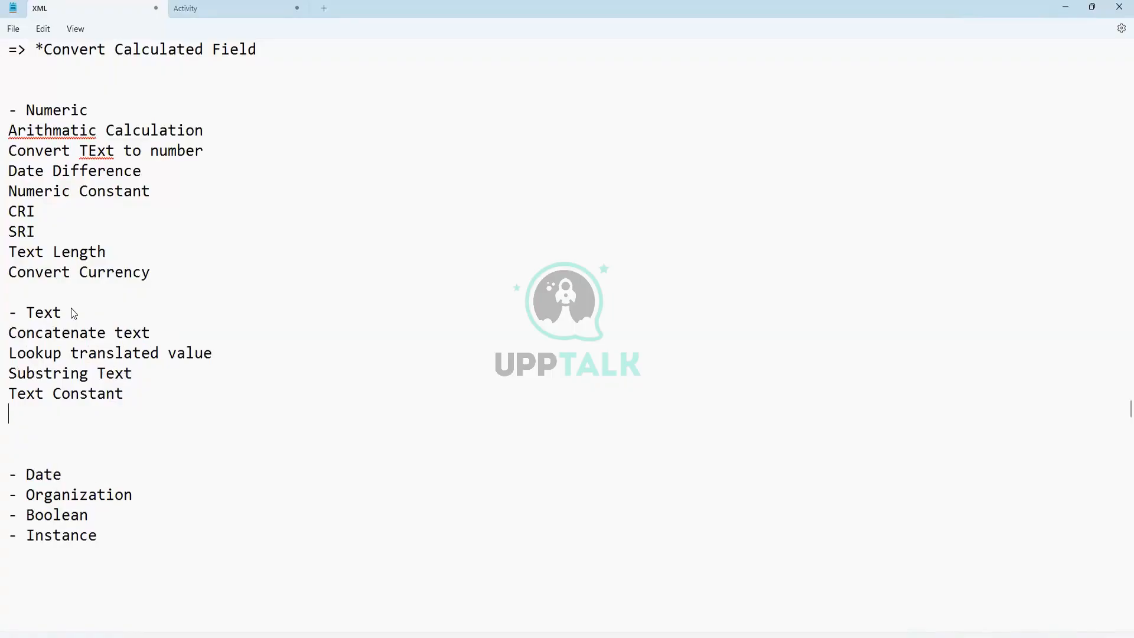
Step: Add "Format Date", "Format Number" and "Format Text" on separate lines to complete the Text group
{"action": "type", "text": "Format Date"}
{"action": "key", "text": "Return"}
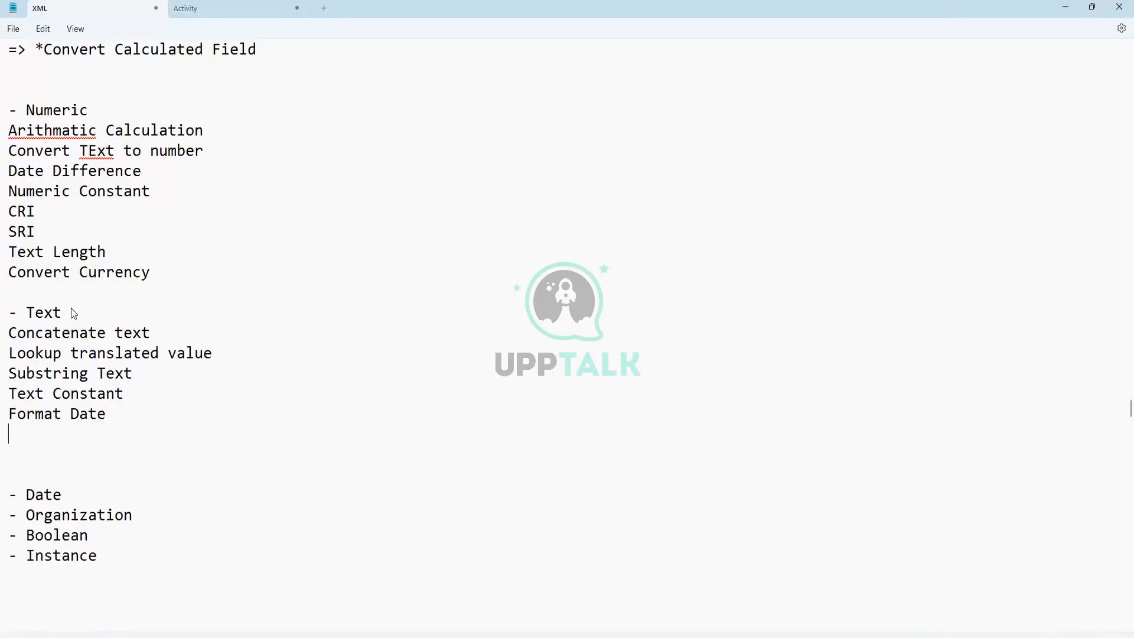
{"action": "type", "text": "Format Number"}
{"action": "key", "text": "Return"}
{"action": "type", "text": "Forma"}
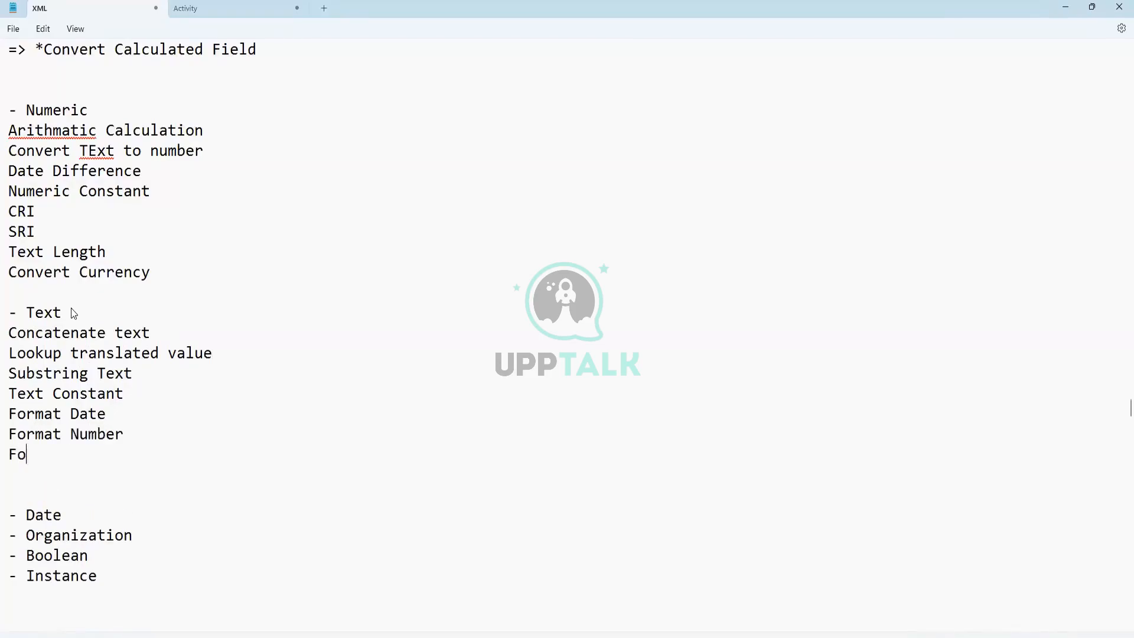
{"action": "type", "text": "t Text"}
Step: Review the Text group by highlighting Concatenate text, Substring Text, Format Date, Format Number and Format Text one at a time
{"action": "scroll", "coordinate": [81, 340], "scroll_direction": "down", "scroll_amount": 3}
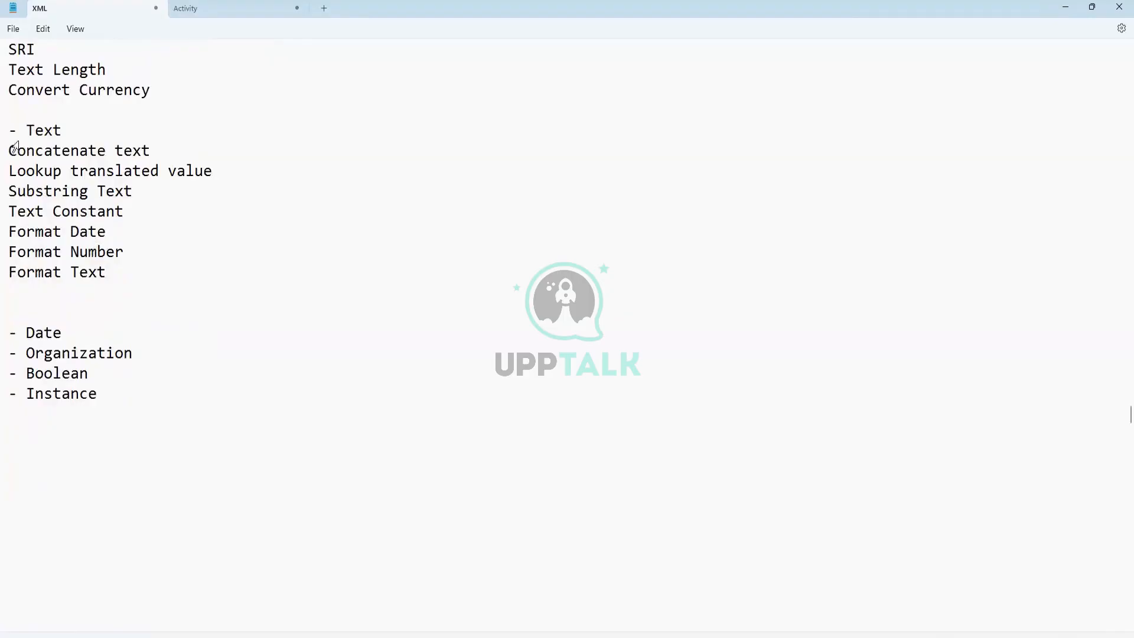
{"action": "left_click_drag", "start_coordinate": [8, 150], "coordinate": [155, 150]}
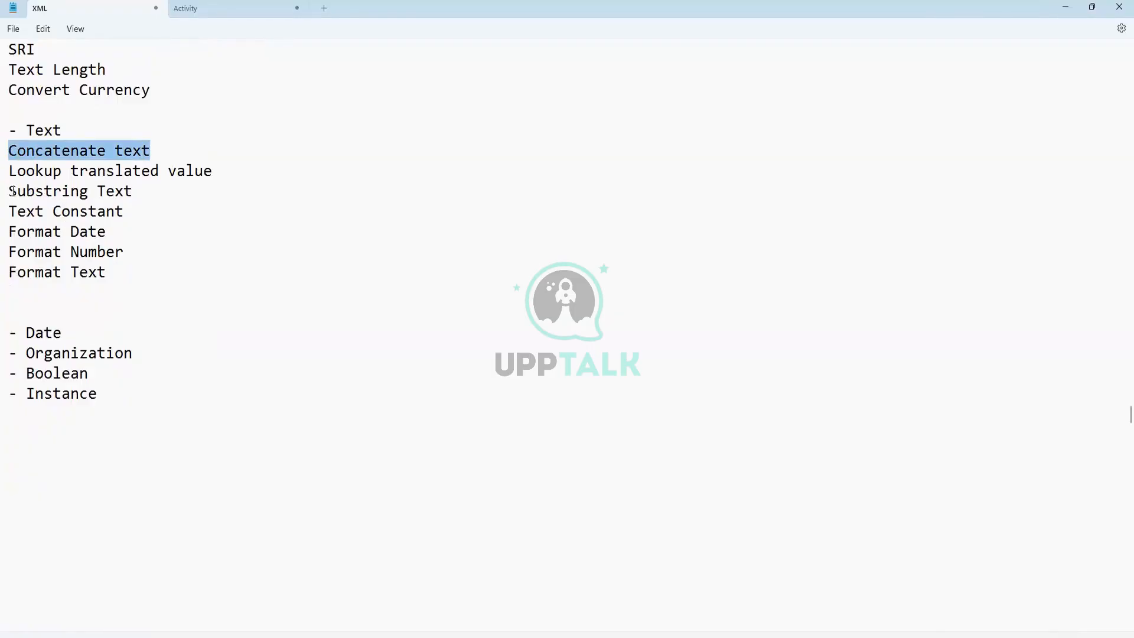
{"action": "left_click_drag", "start_coordinate": [11, 191], "coordinate": [135, 192]}
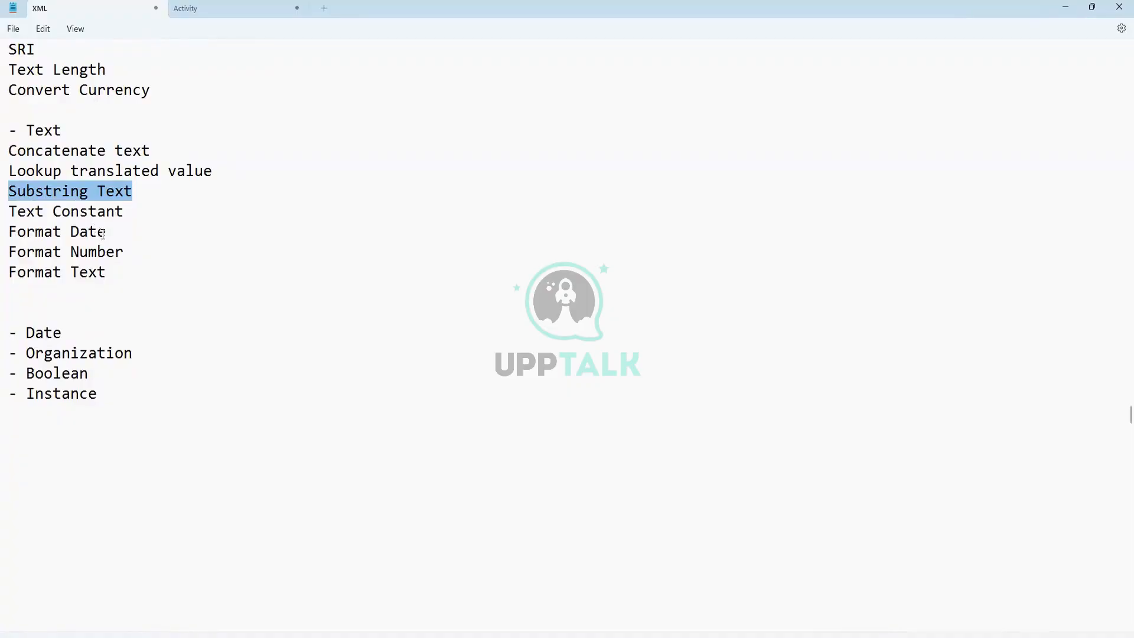
{"action": "left_click_drag", "start_coordinate": [106, 233], "coordinate": [7, 230]}
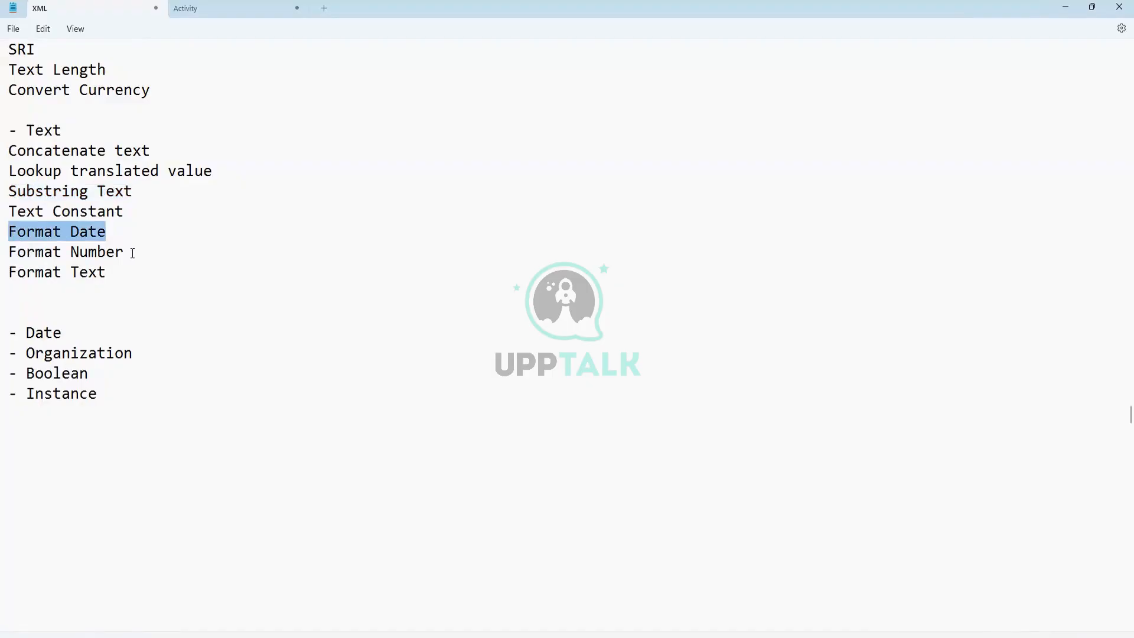
{"action": "left_click_drag", "start_coordinate": [131, 254], "coordinate": [7, 254]}
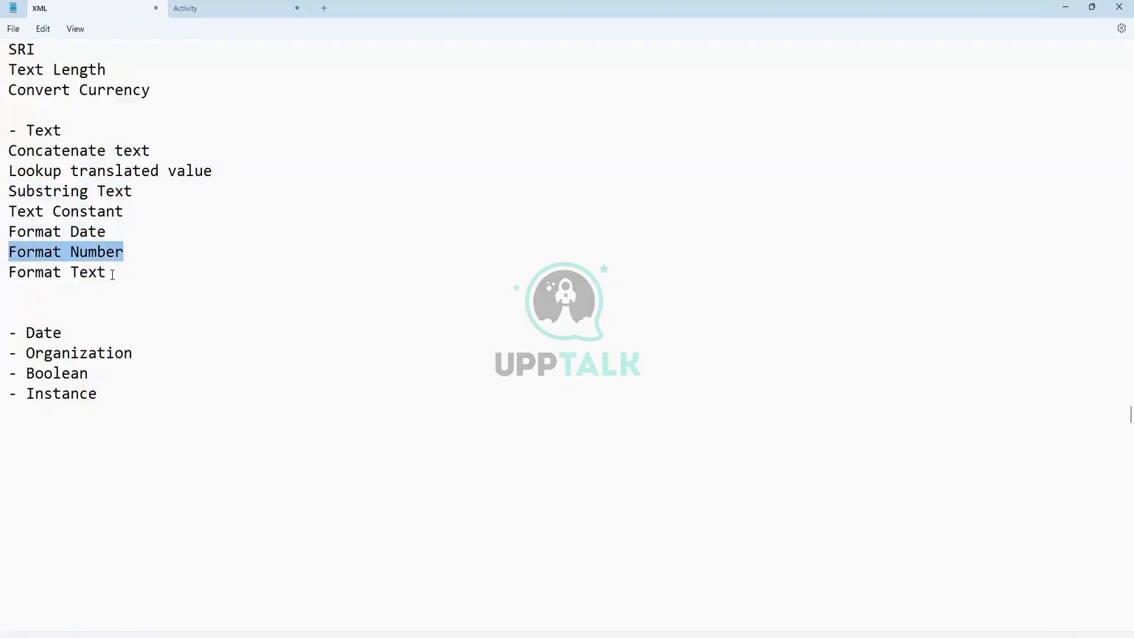
{"action": "left_click_drag", "start_coordinate": [112, 275], "coordinate": [9, 282]}
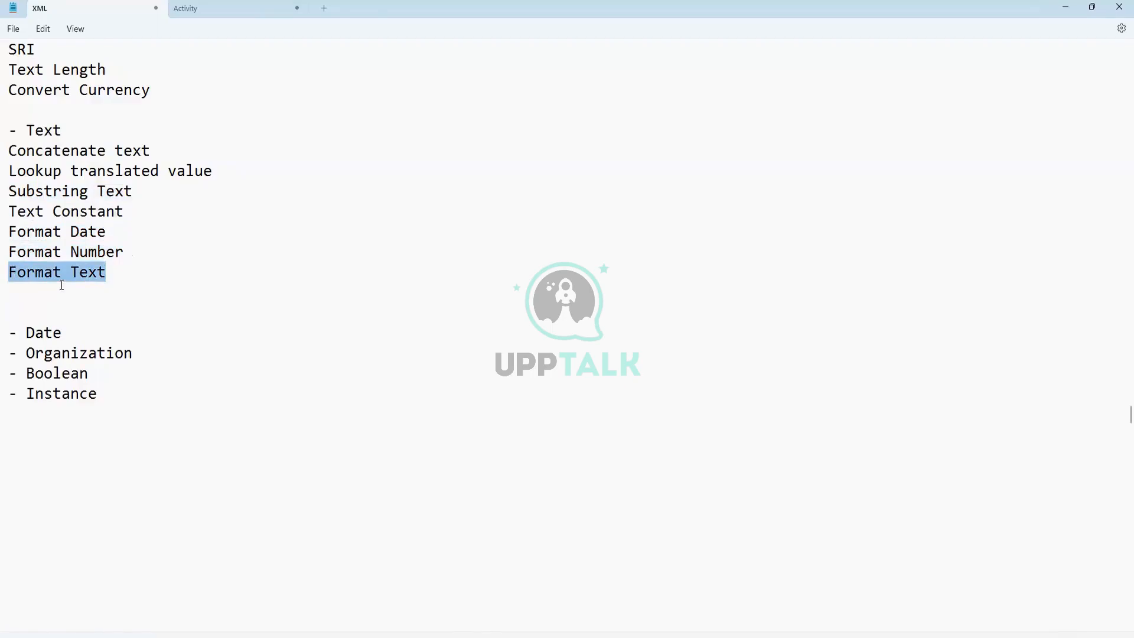
Step: Remove the extra blank line above the Date heading and insert three blank lines below that heading
{"action": "left_click", "coordinate": [27, 309]}
{"action": "key", "text": "BackSpace"}
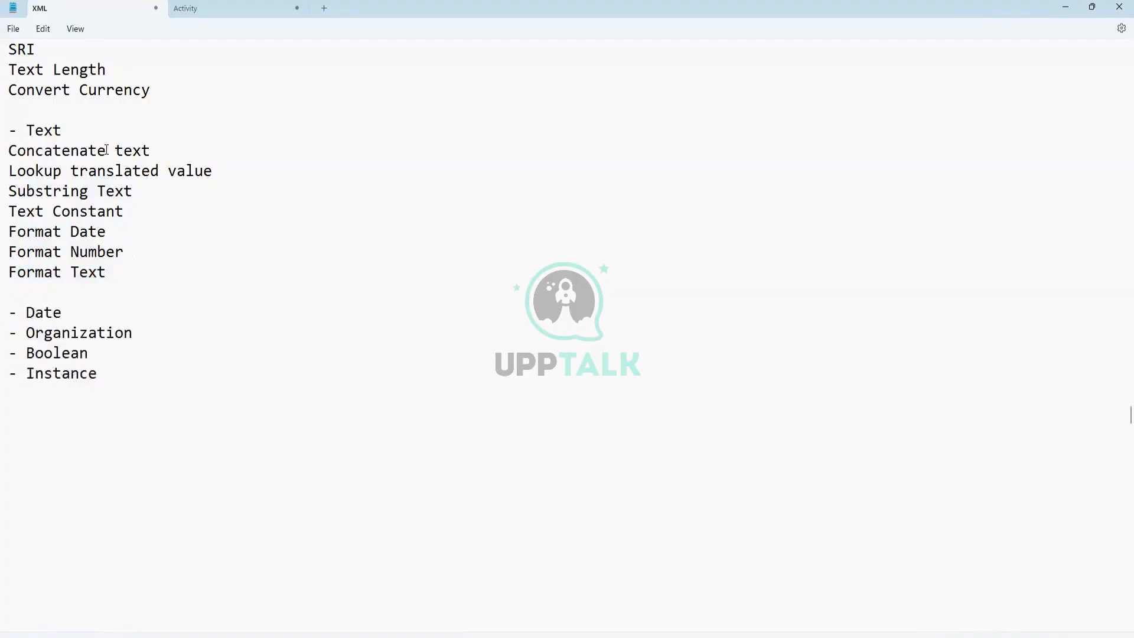
{"action": "left_click", "coordinate": [64, 311]}
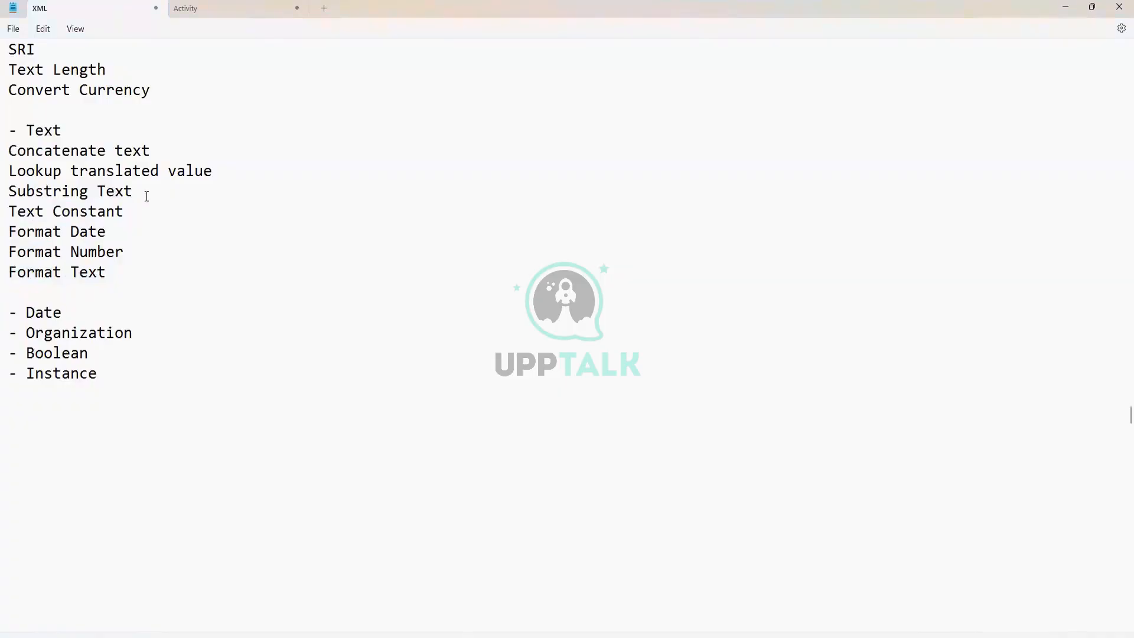
{"action": "key", "text": "Return"}
{"action": "key", "text": "Return"}
{"action": "key", "text": "Return"}
{"action": "key", "text": "Up"}
{"action": "key", "text": "Up"}
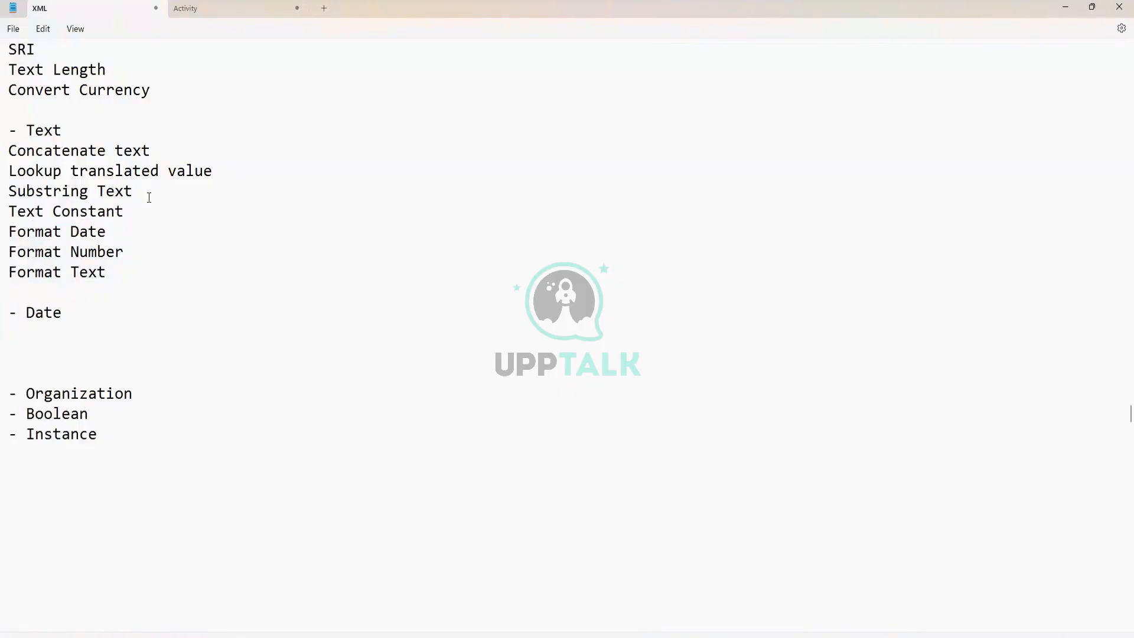
Step: List "Build Date", "Date Constant" and "Increment Decrement Date" on separate lines under the Date heading
{"action": "type", "text": "Build C"}
{"action": "key", "text": "BackSpace"}
{"action": "type", "text": "Date"}
{"action": "key", "text": "Return"}
{"action": "type", "text": "Date "}
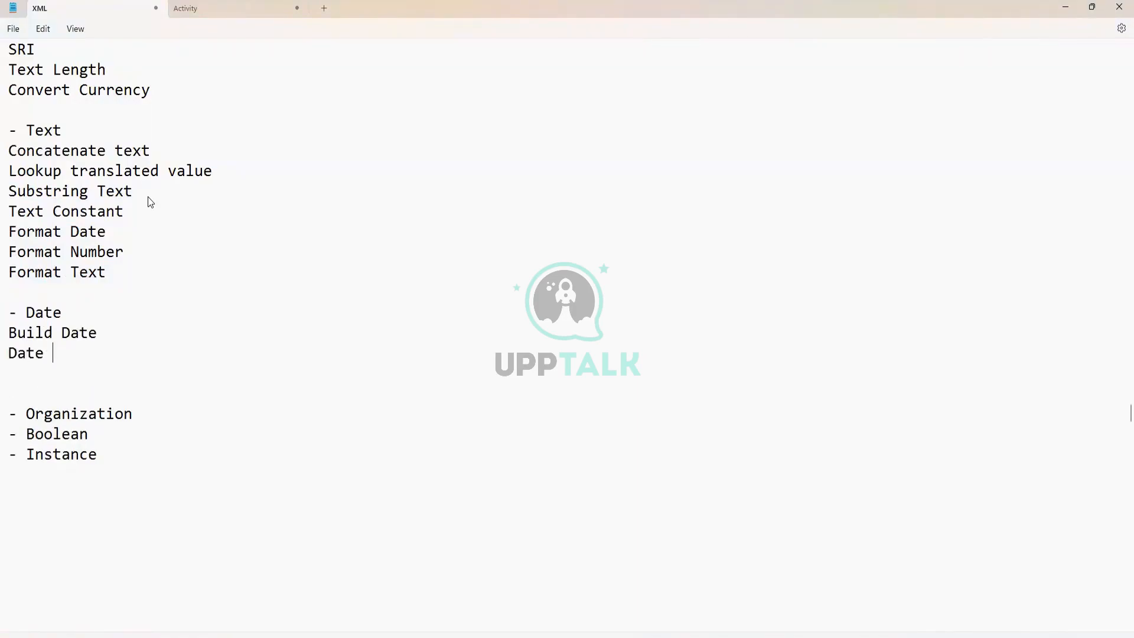
{"action": "type", "text": "Constant"}
{"action": "key", "text": "Return"}
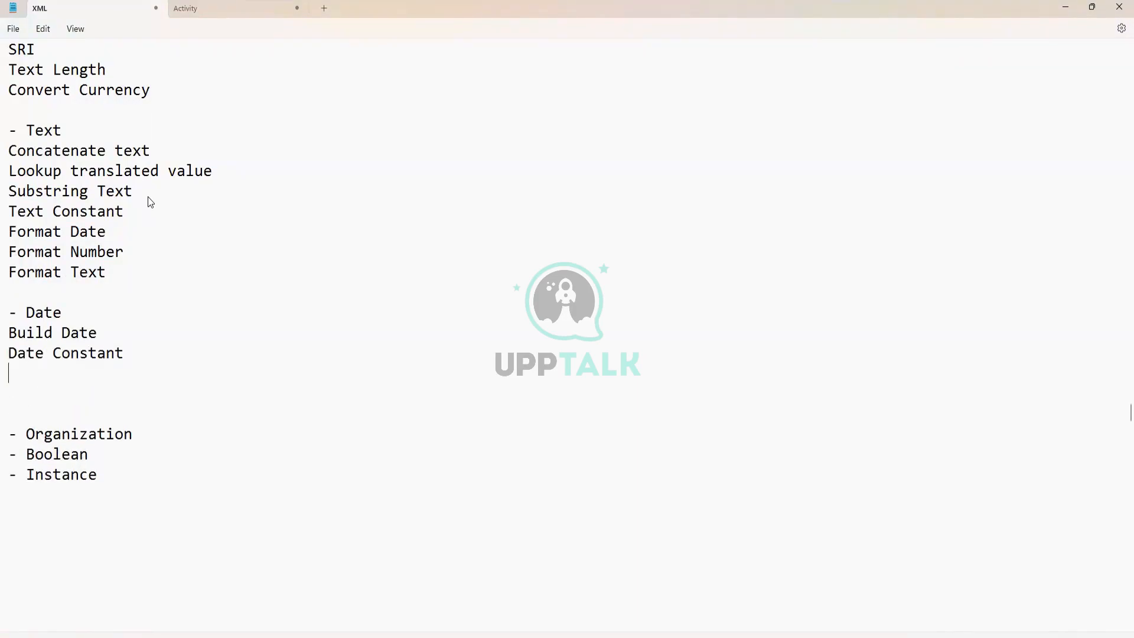
{"action": "type", "text": "Increment Decrement Date"}
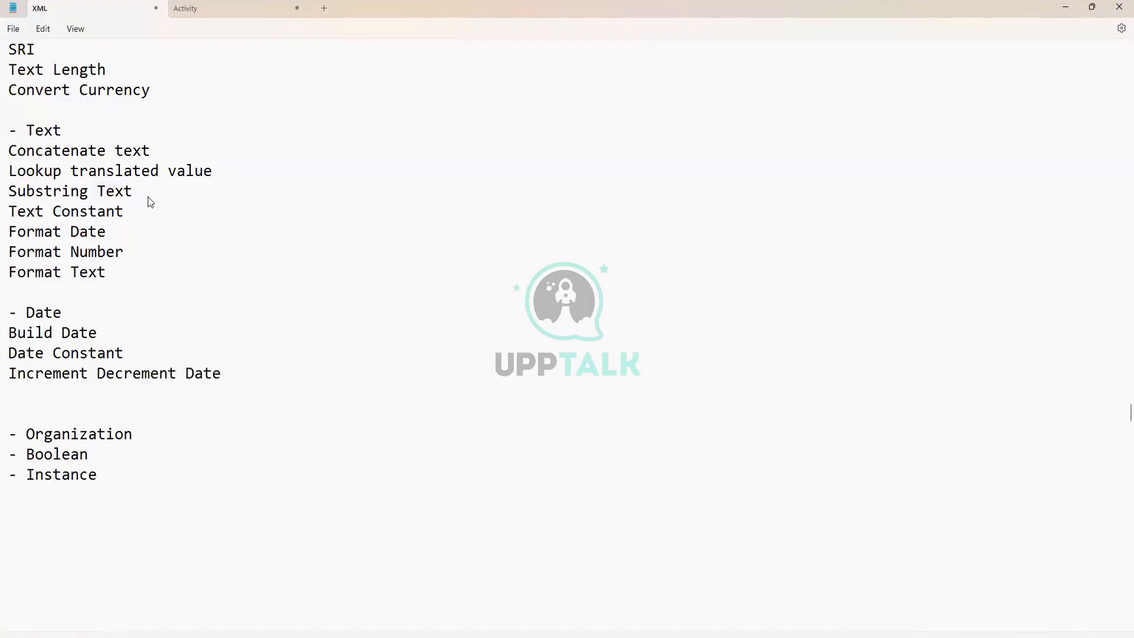
Step: Make room below the Organization heading and enter "Lookup Organizations" and "Lookup Organization Roles" on separate lines
{"action": "key", "text": "Down"}
{"action": "key", "text": "Down"}
{"action": "key", "text": "Down"}
{"action": "key", "text": "Return"}
{"action": "key", "text": "Return"}
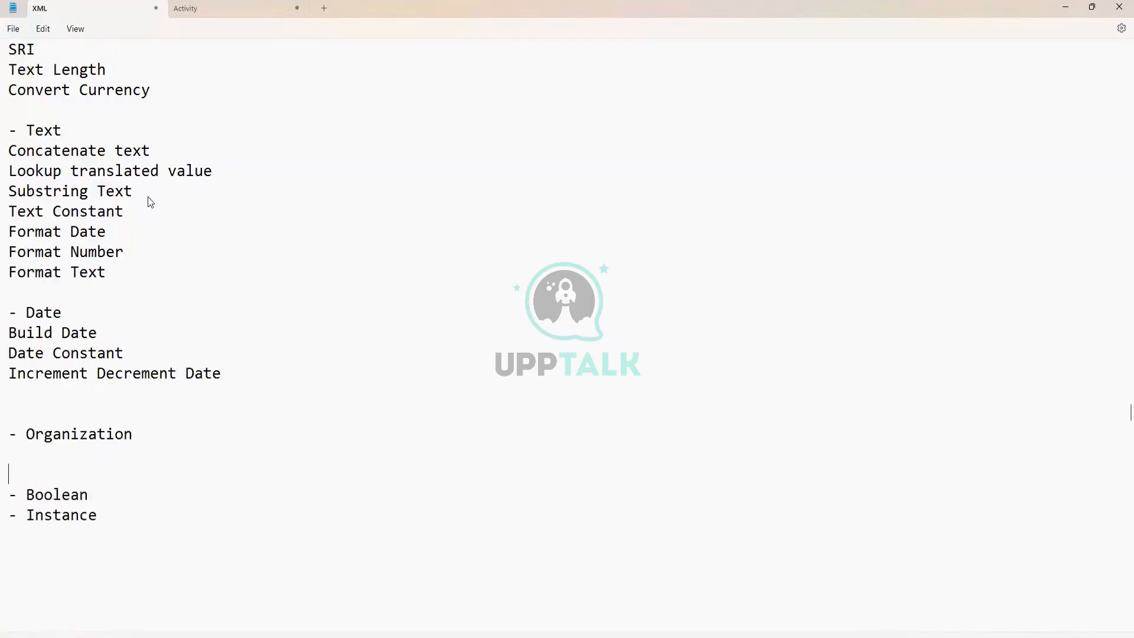
{"action": "key", "text": "Up"}
{"action": "type", "text": "Lookup Organizat"}
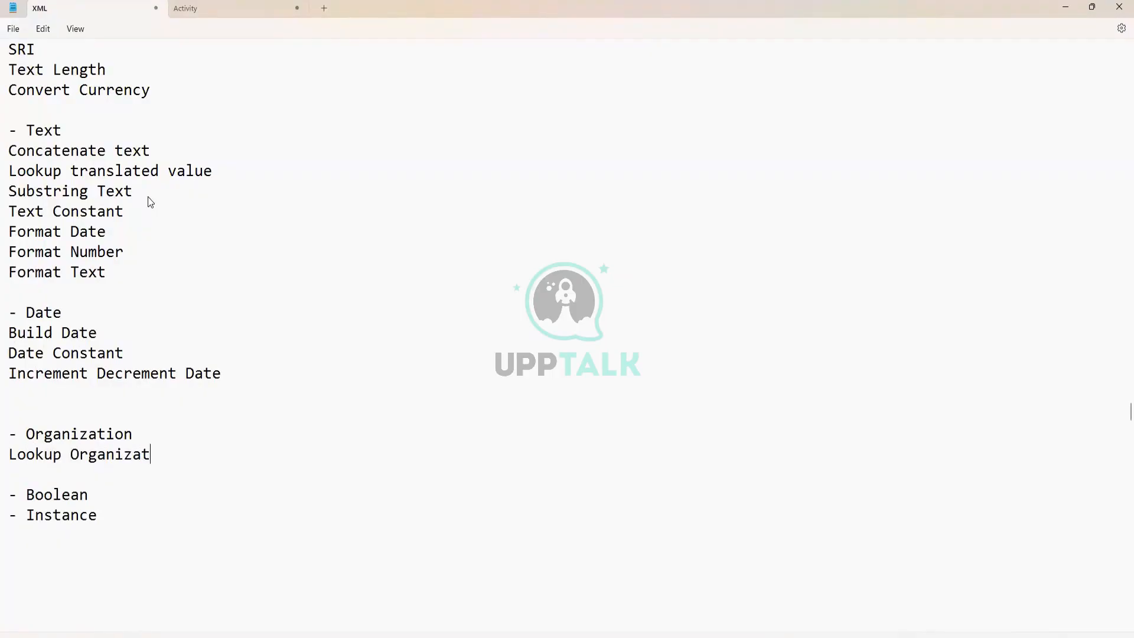
{"action": "type", "text": "ions"}
{"action": "key", "text": "Return"}
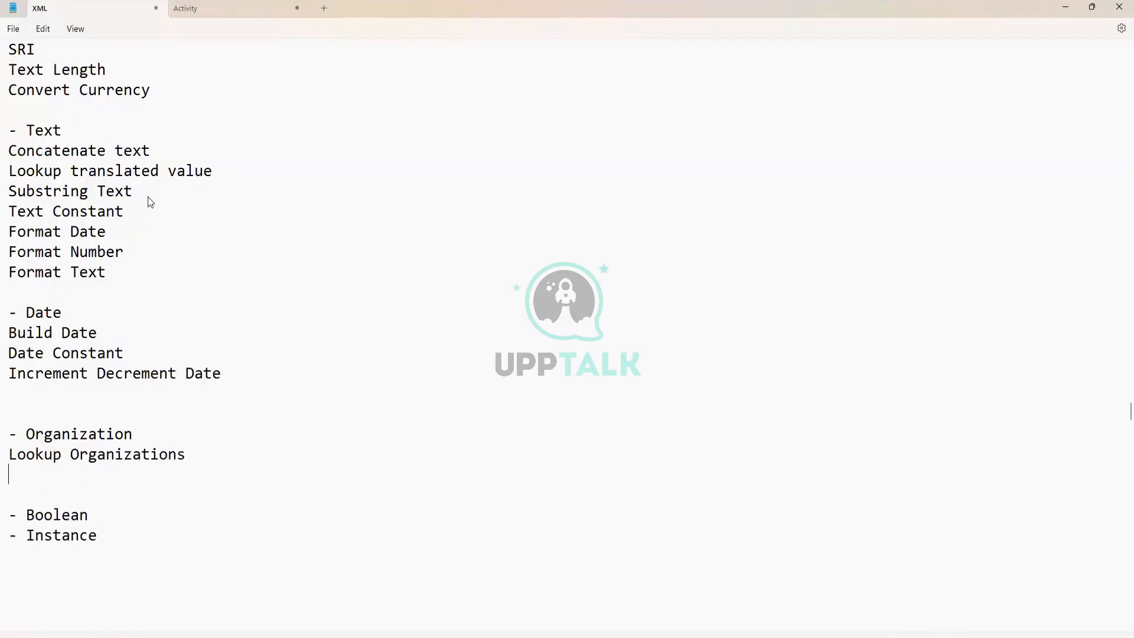
{"action": "type", "text": "Lookup Organiza"}
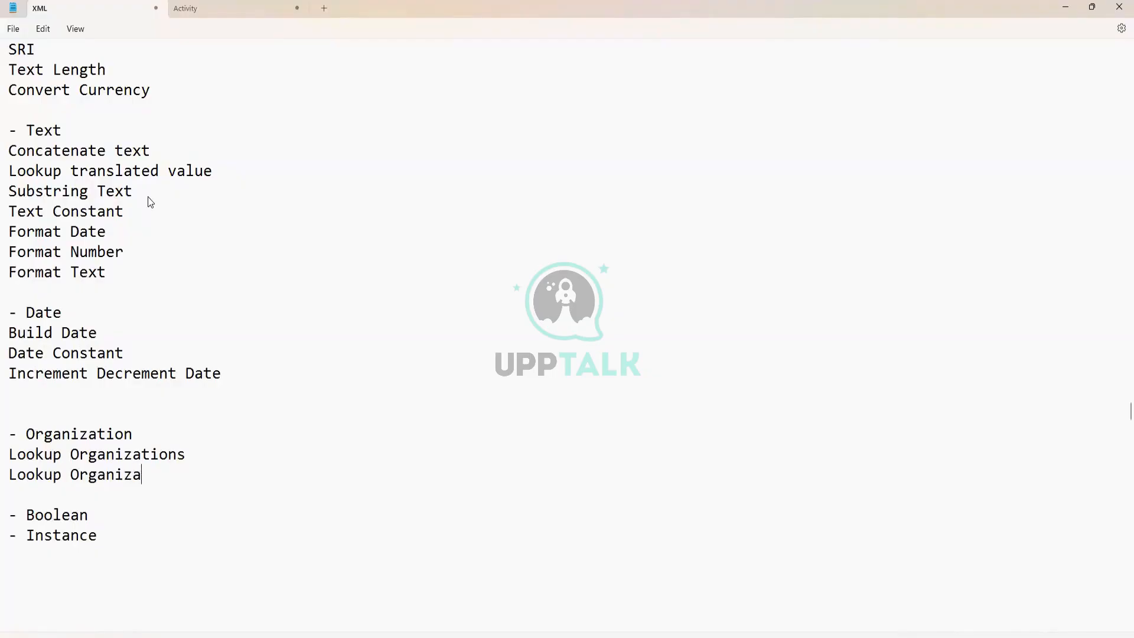
{"action": "type", "text": "tion Roles"}
{"action": "key", "text": "Return"}
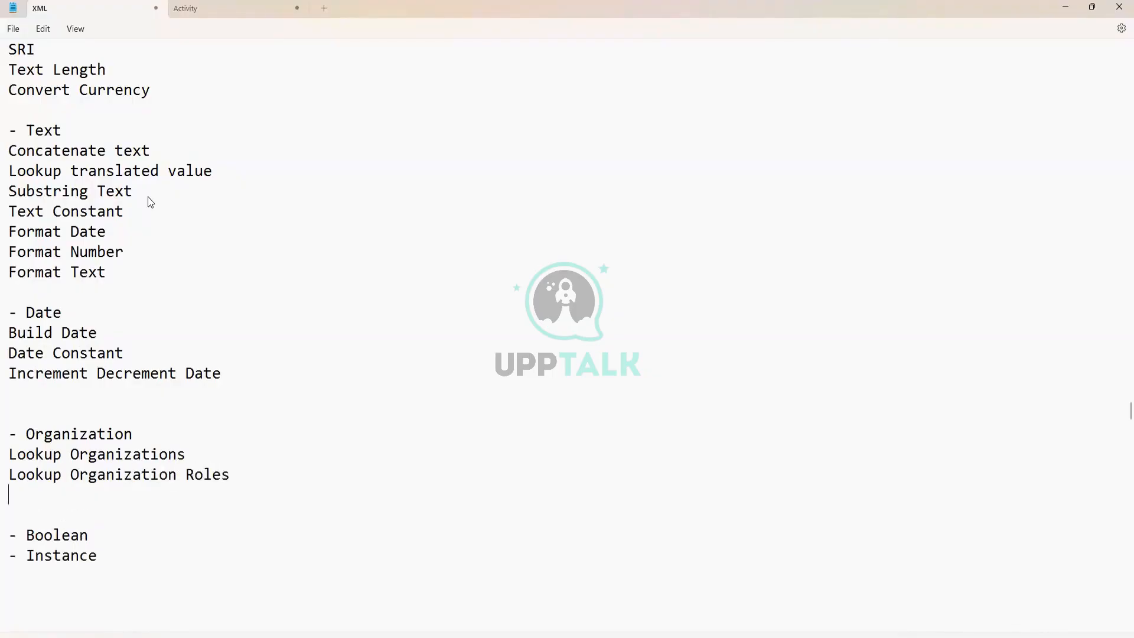
Step: Complete the Organization group with "Lookup Hierarchy" and "Lookup Hierarchy RollUp", each on its own line
{"action": "type", "text": "Lookup Hiera"}
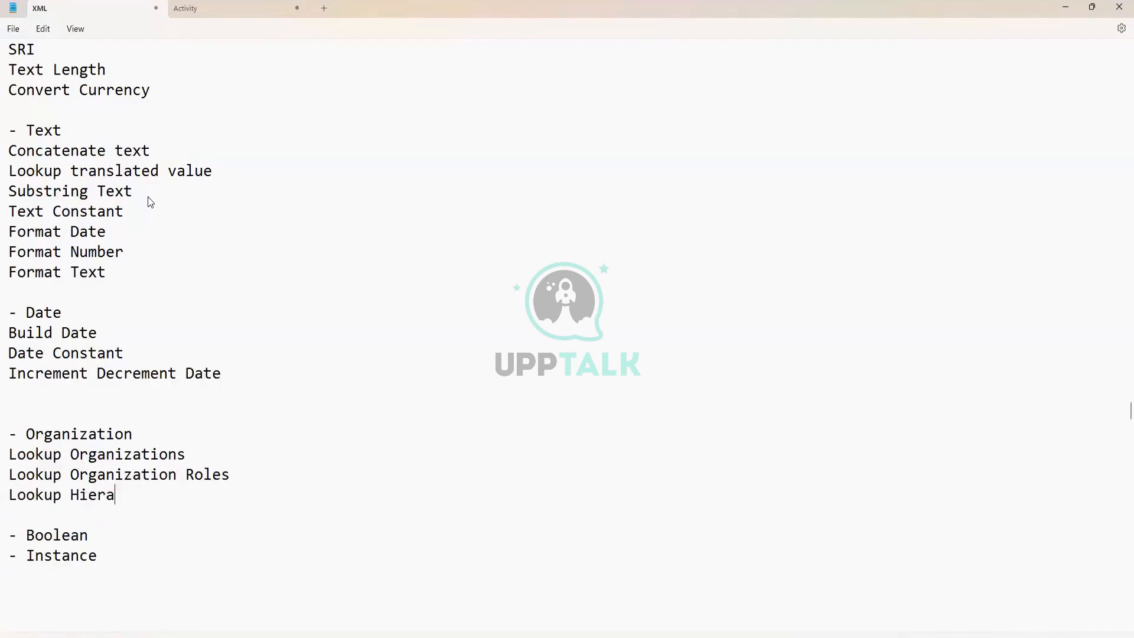
{"action": "type", "text": "rchy"}
{"action": "key", "text": "Return"}
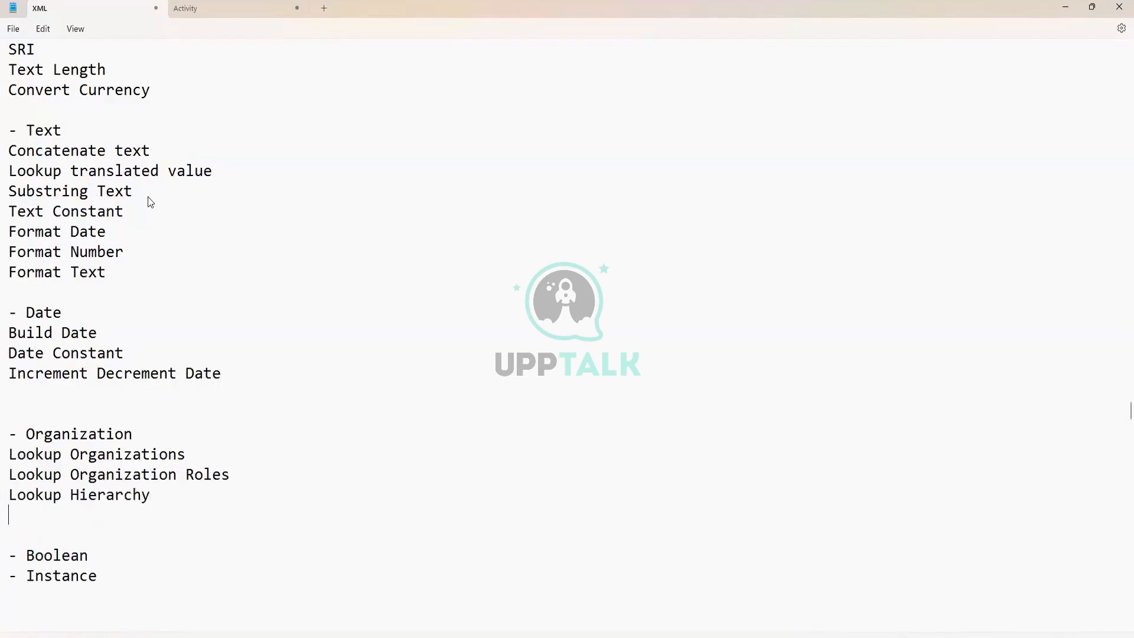
{"action": "type", "text": "Lookup Hierac"}
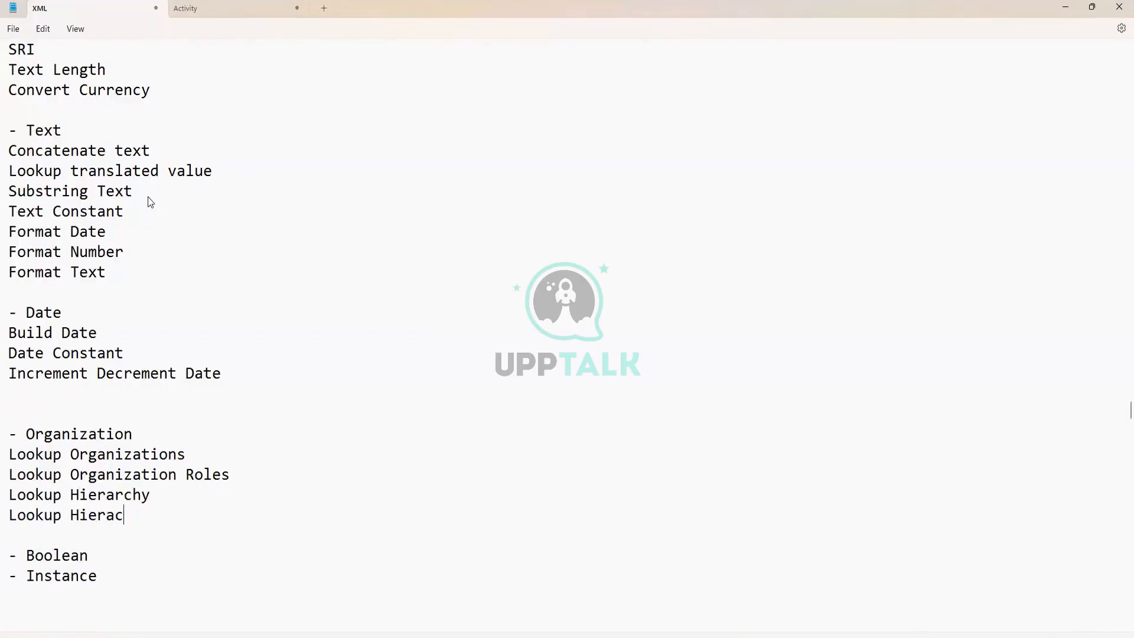
{"action": "key", "text": "BackSpace"}
{"action": "type", "text": "rchy RollUp"}
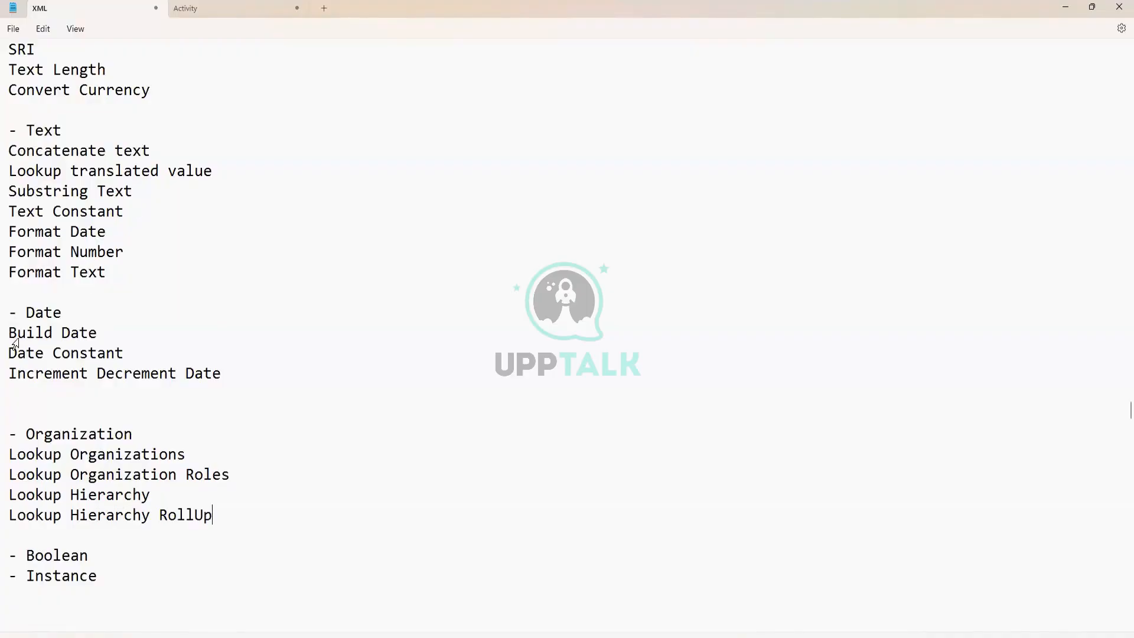
Step: Enter "True False" directly under the Boolean heading, leaving one blank line before the Instance heading
{"action": "scroll", "coordinate": [169, 443], "scroll_direction": "down", "scroll_amount": 3}
{"action": "left_click", "coordinate": [120, 372]}
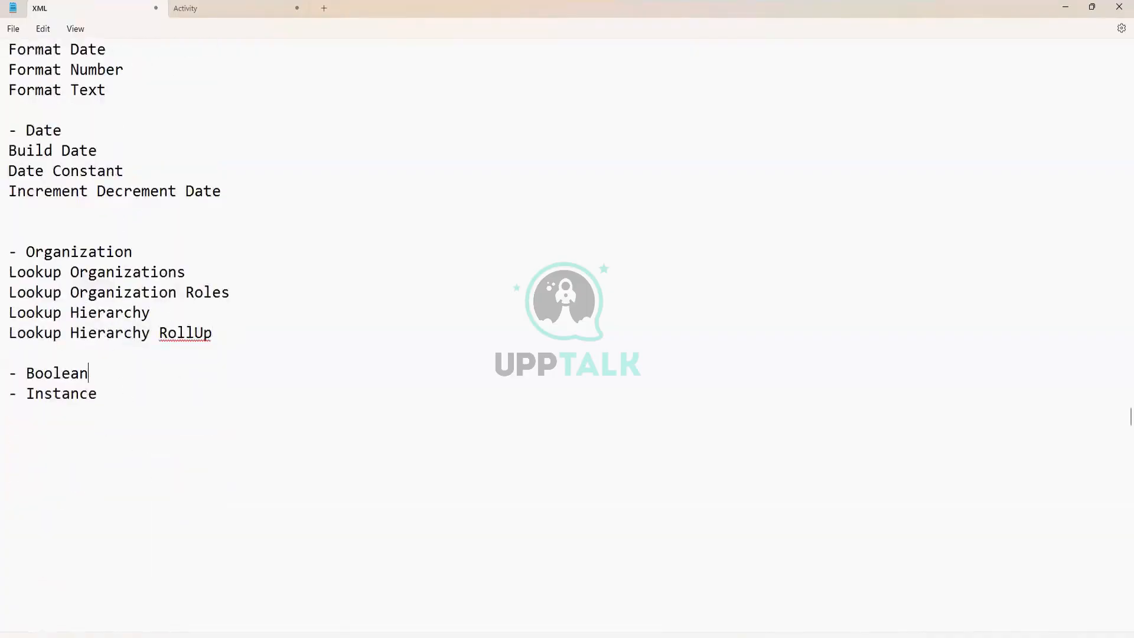
{"action": "key", "text": "Return"}
{"action": "key", "text": "Return"}
{"action": "type", "text": "Tru"}
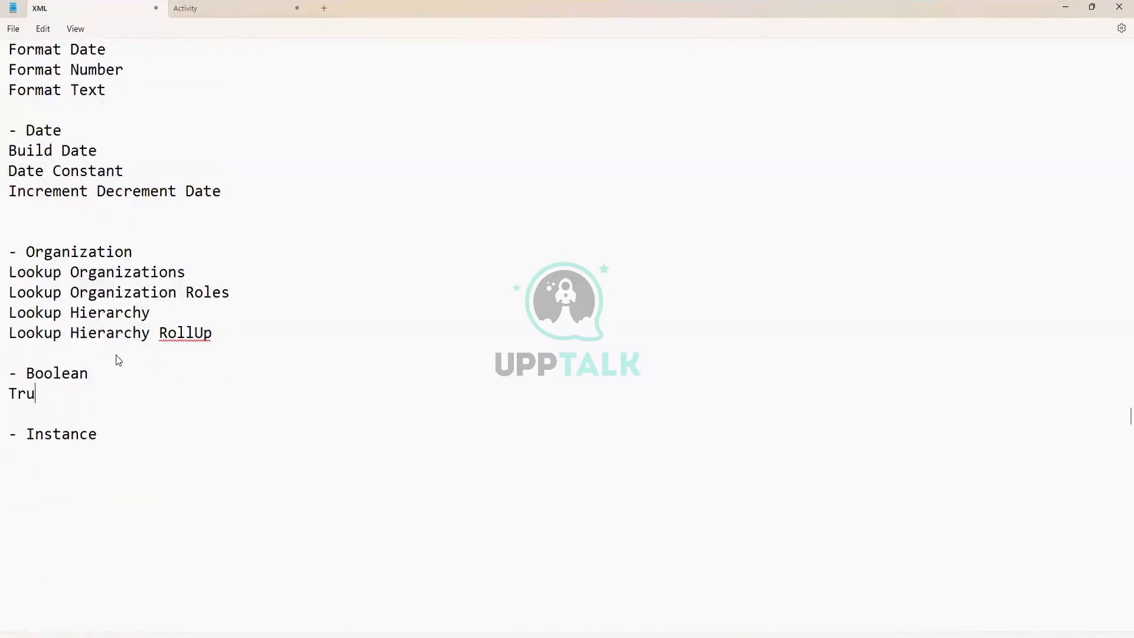
{"action": "type", "text": "e Fale"}
{"action": "key", "text": "BackSpace"}
{"action": "type", "text": "se"}
Step: Enter "Lookup Range Band" as the first function under the Instance heading
{"action": "left_click", "coordinate": [126, 427]}
{"action": "type", "text": "Lookup "}
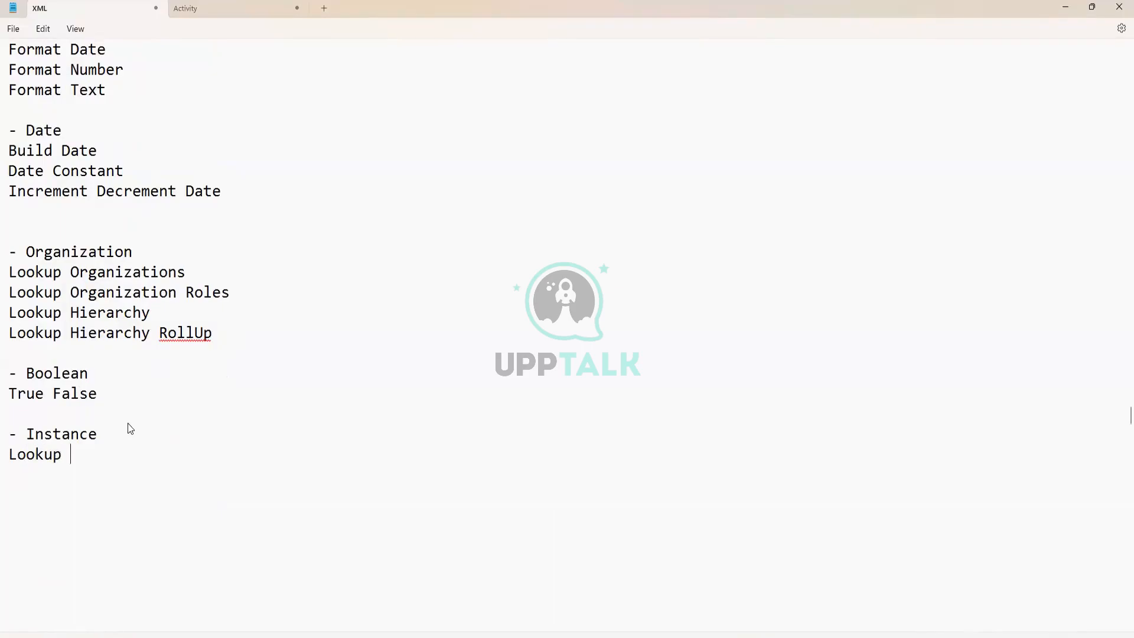
{"action": "type", "text": "Range Band"}
{"action": "key", "text": "Return"}
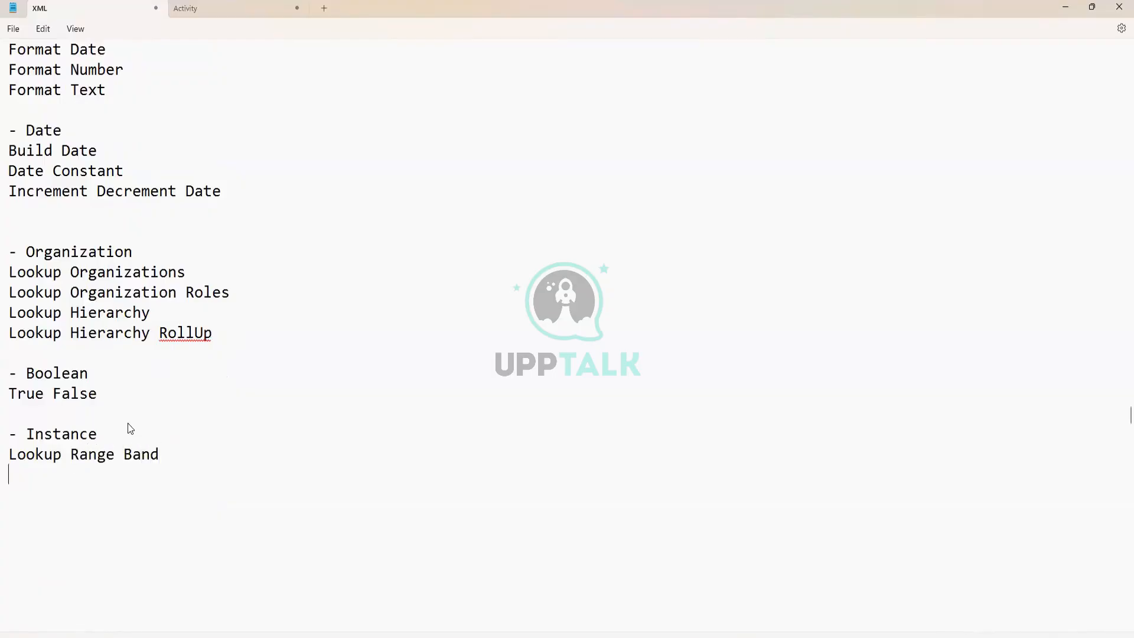
Step: Add "Extract Single Instance" and "Extract Multiple Instance" on separate lines to the Instance group
{"action": "type", "text": "Ectacrt"}
{"action": "key", "text": "BackSpace"}
{"action": "key", "text": "BackSpace"}
{"action": "key", "text": "BackSpace"}
{"action": "key", "text": "BackSpace"}
{"action": "key", "text": "BackSpace"}
{"action": "key", "text": "BackSpace"}
{"action": "type", "text": "xtract Single "}
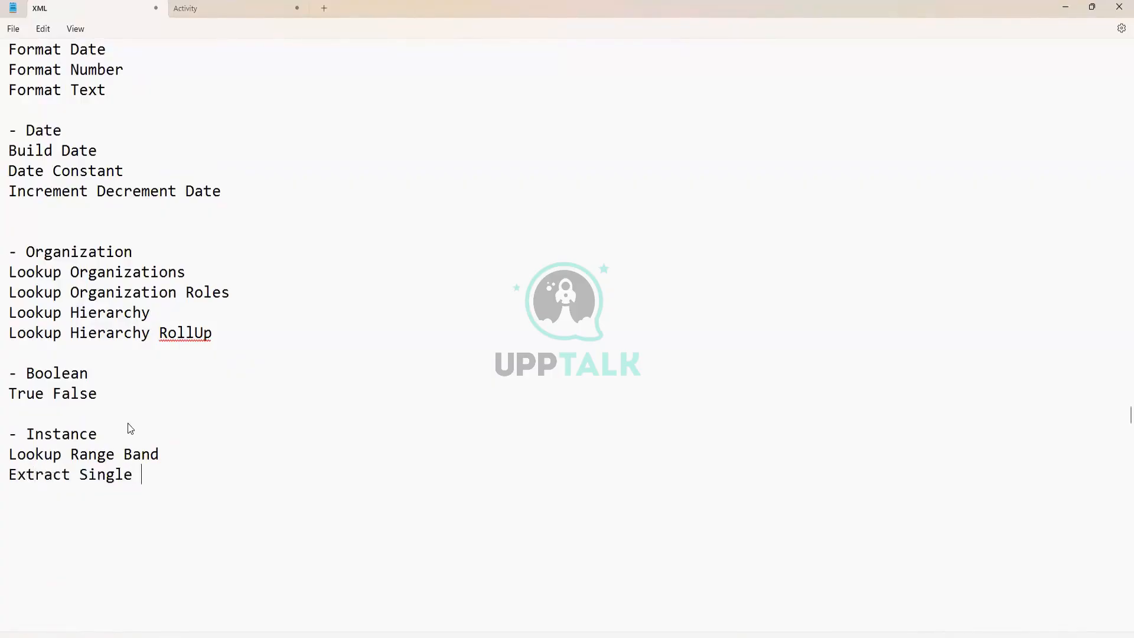
{"action": "type", "text": "Instance"}
{"action": "key", "text": "Return"}
{"action": "type", "text": "Extract "}
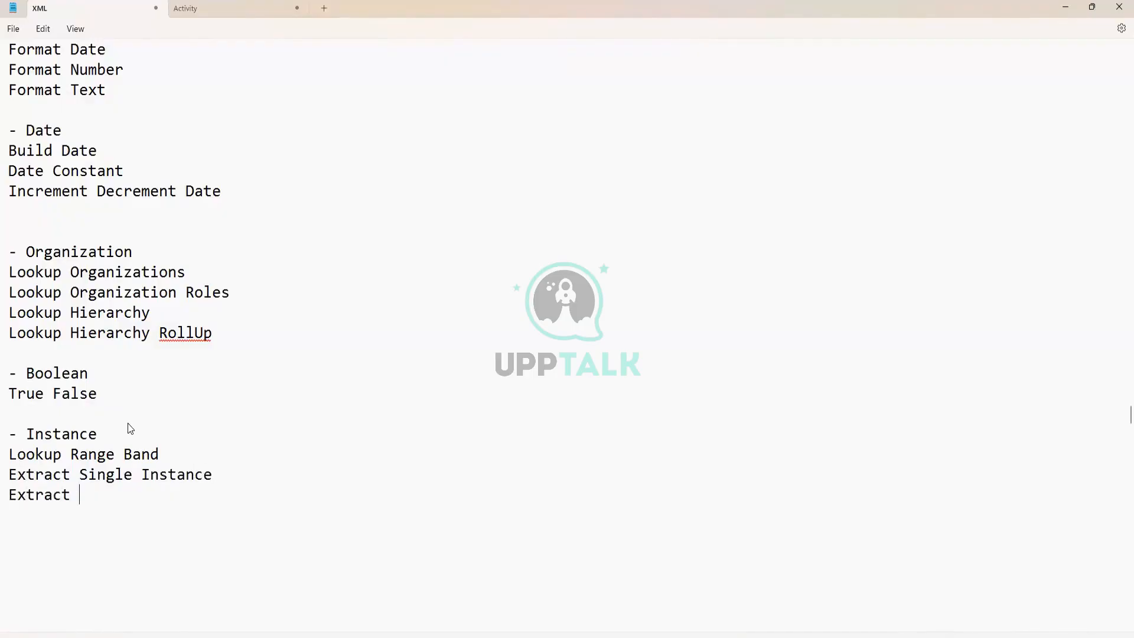
{"action": "type", "text": "Multiple Instance"}
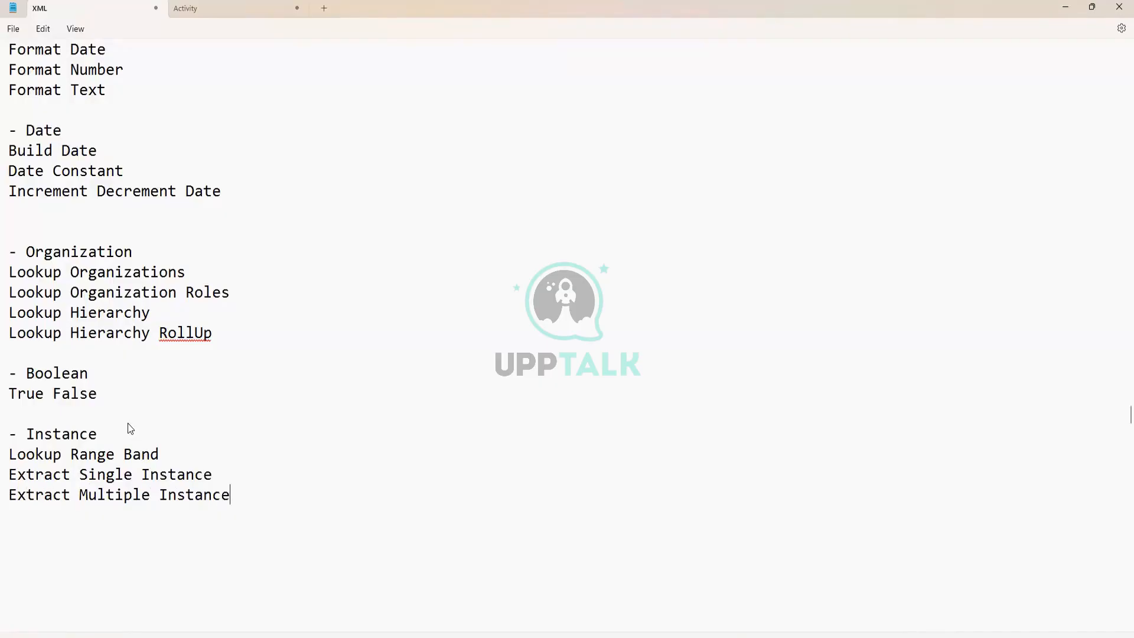
Step: Add "Aggregated Related Instances" as the last line of the Instance group
{"action": "key", "text": "Return"}
{"action": "type", "text": "Aggregated Related"}
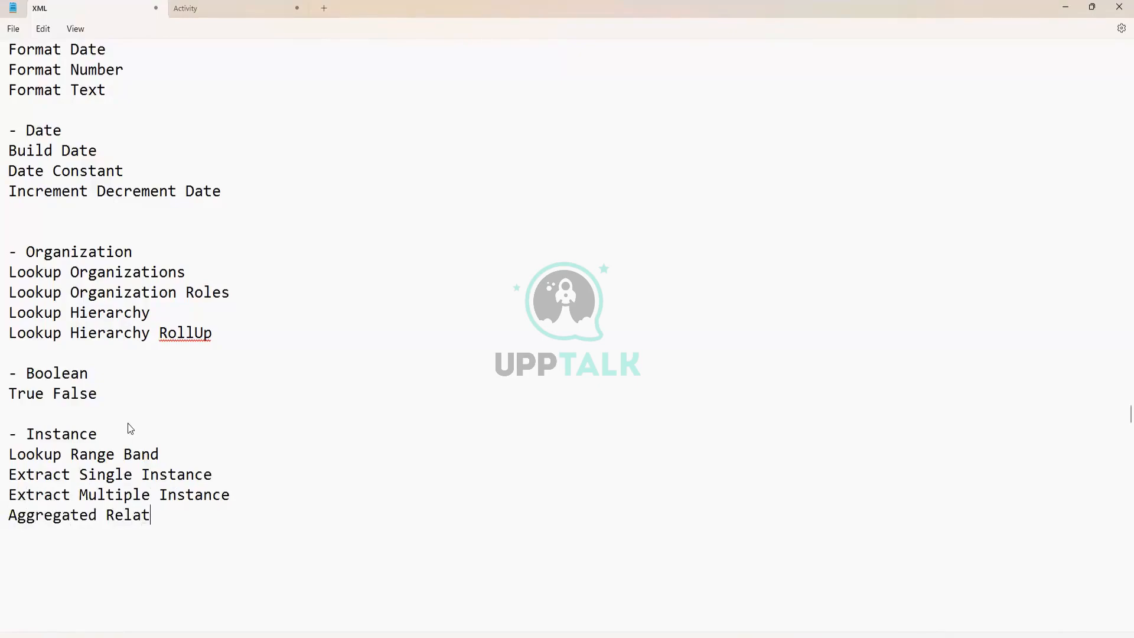
{"action": "type", "text": "Instances"}
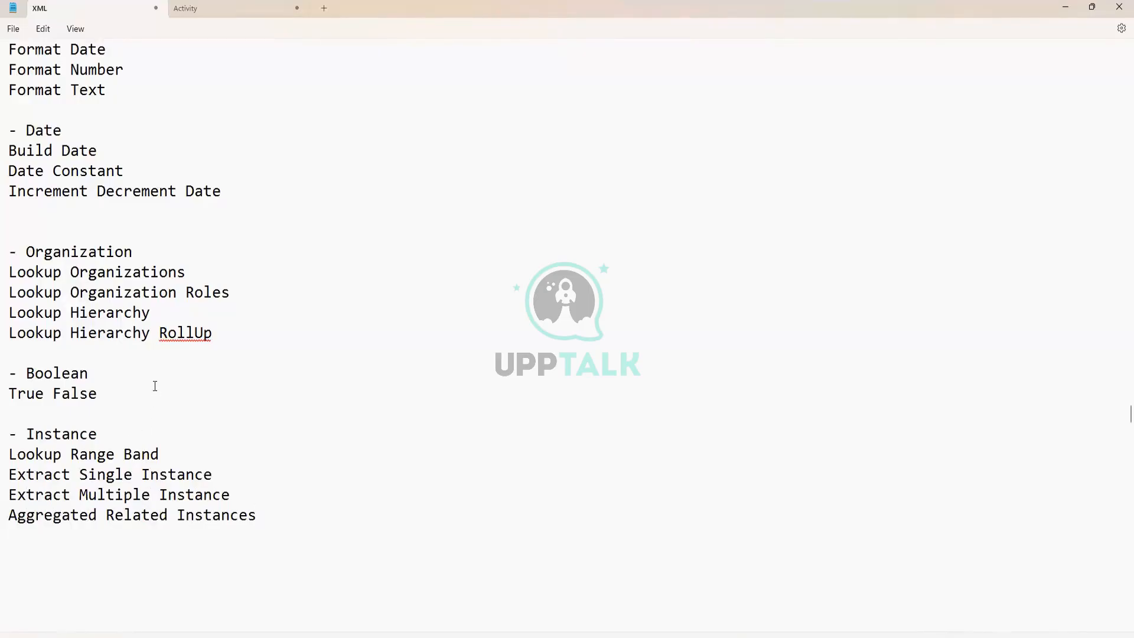
Step: Add an "Other:" heading two blank lines below the Instance group, followed by a blank line
{"action": "key", "text": "Return"}
{"action": "key", "text": "Return"}
{"action": "key", "text": "Return"}
{"action": "type", "text": "Other"}
{"action": "type", "text": ":"}
{"action": "key", "text": "Return"}
{"action": "key", "text": "Return"}
Step: Enter "Evaluate Expression" as the first function under the Other heading, with about a dozen blank lines of working space below
{"action": "type", "text": "Evaudate"}
{"action": "key", "text": "BackSpace"}
{"action": "key", "text": "BackSpace"}
{"action": "key", "text": "BackSpace"}
{"action": "key", "text": "BackSpace"}
{"action": "key", "text": "BackSpace"}
{"action": "key", "text": "Return"}
{"action": "key", "text": "Return"}
{"action": "key", "text": "Return"}
{"action": "key", "text": "Return"}
{"action": "key", "text": "Return"}
{"action": "key", "text": "Return"}
{"action": "key", "text": "Return"}
{"action": "key", "text": "Return"}
{"action": "key", "text": "Return"}
{"action": "key", "text": "Return"}
{"action": "key", "text": "Return"}
{"action": "key", "text": "Return"}
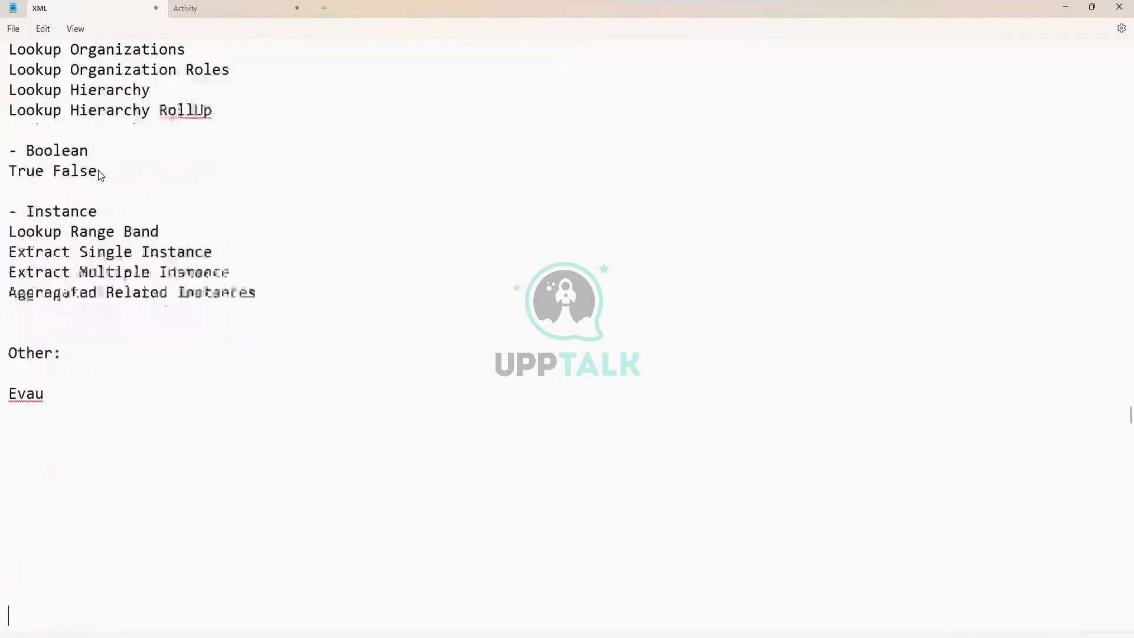
{"action": "left_click", "coordinate": [62, 367]}
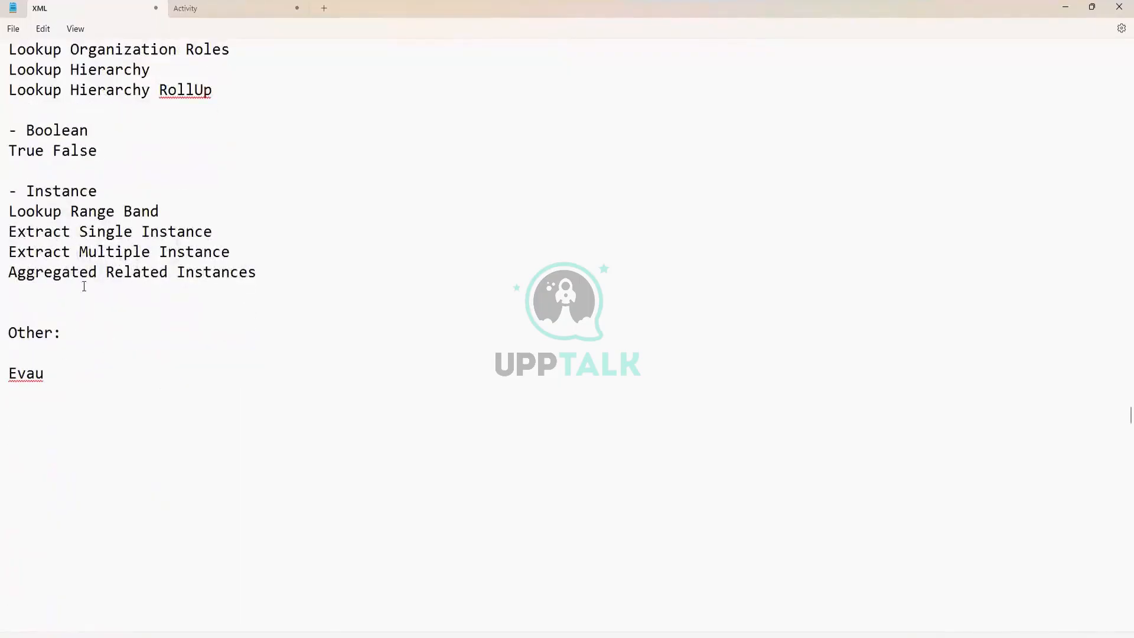
{"action": "key", "text": "BackSpace"}
{"action": "type", "text": "luate Expression"}
{"action": "key", "text": "Return"}
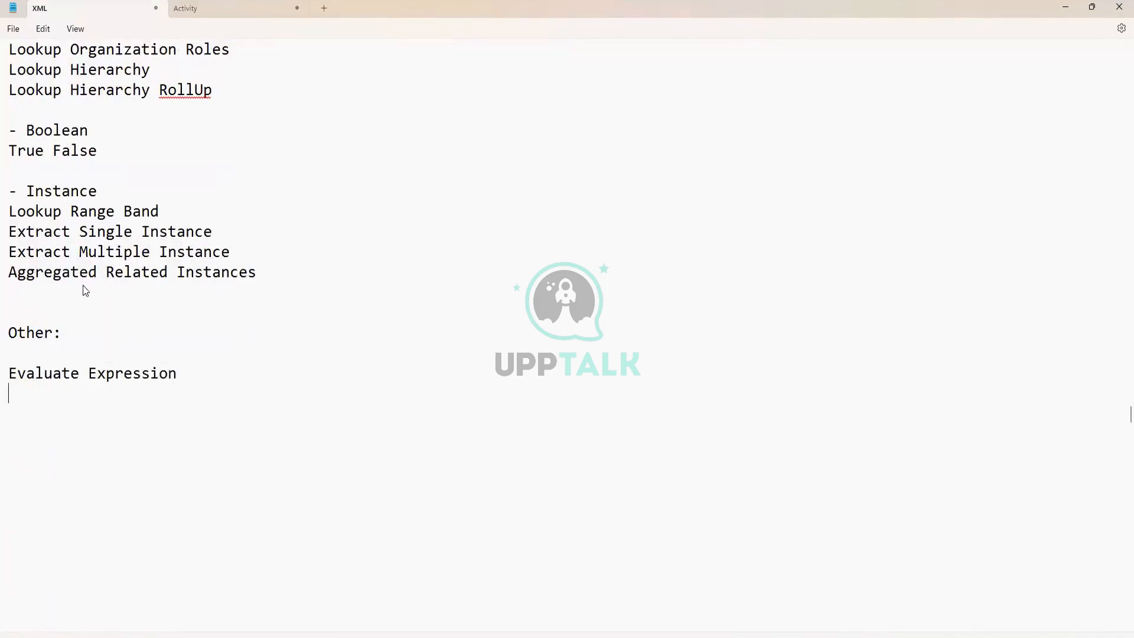
Step: Add "Lookup Related Value" on the line below "Evaluate Expression" in the Other group
{"action": "type", "text": "Lookup Related "}
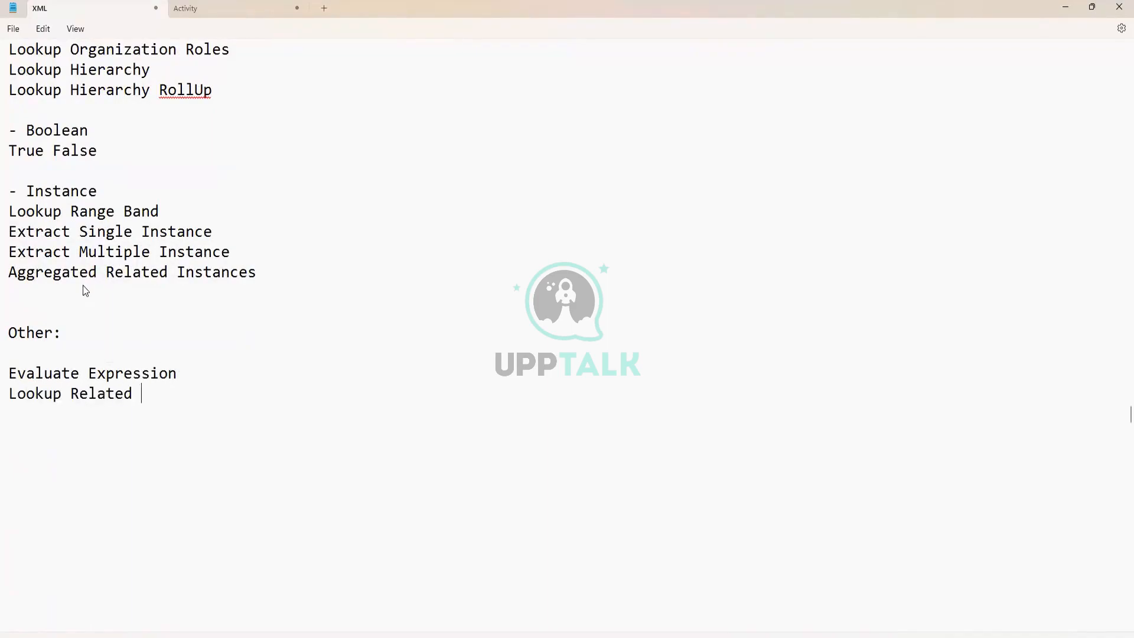
{"action": "type", "text": "Valo"}
{"action": "key", "text": "BackSpace"}
{"action": "type", "text": "ue"}
{"action": "key", "text": "Return"}
Step: Add "Look Value As of Date" as the following function in the Other group
{"action": "type", "text": "Look Calue"}
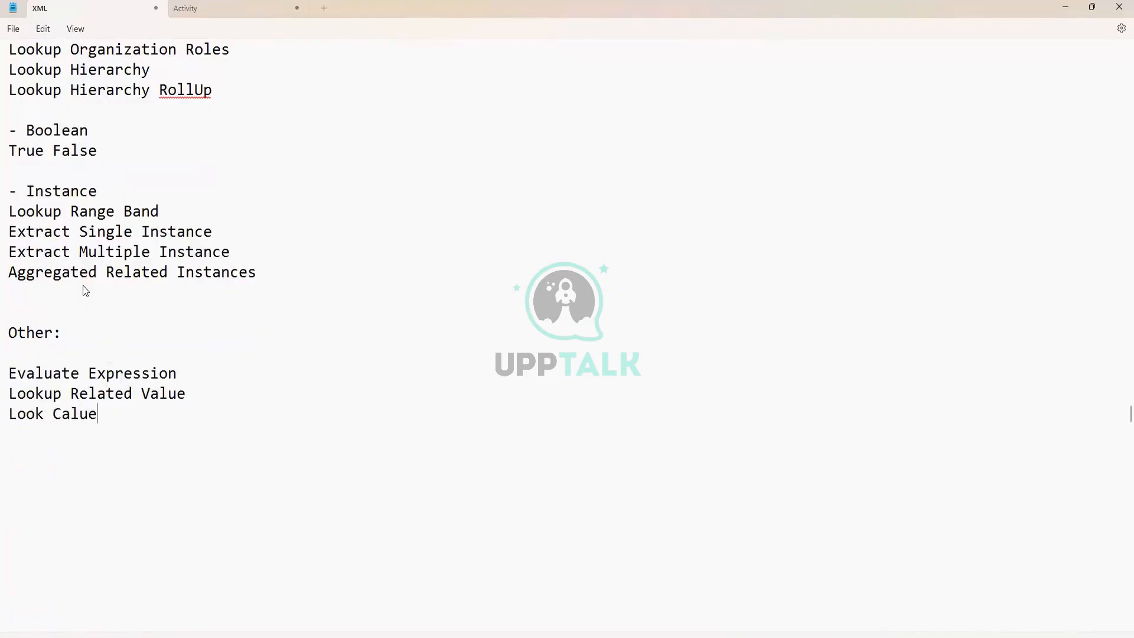
{"action": "key", "text": "BackSpace"}
{"action": "key", "text": "BackSpace"}
{"action": "key", "text": "BackSpace"}
{"action": "key", "text": "BackSpace"}
{"action": "key", "text": "BackSpace"}
{"action": "key", "text": "BackSpace"}
{"action": "type", "text": "Value As of Date"}
{"action": "key", "text": "Return"}
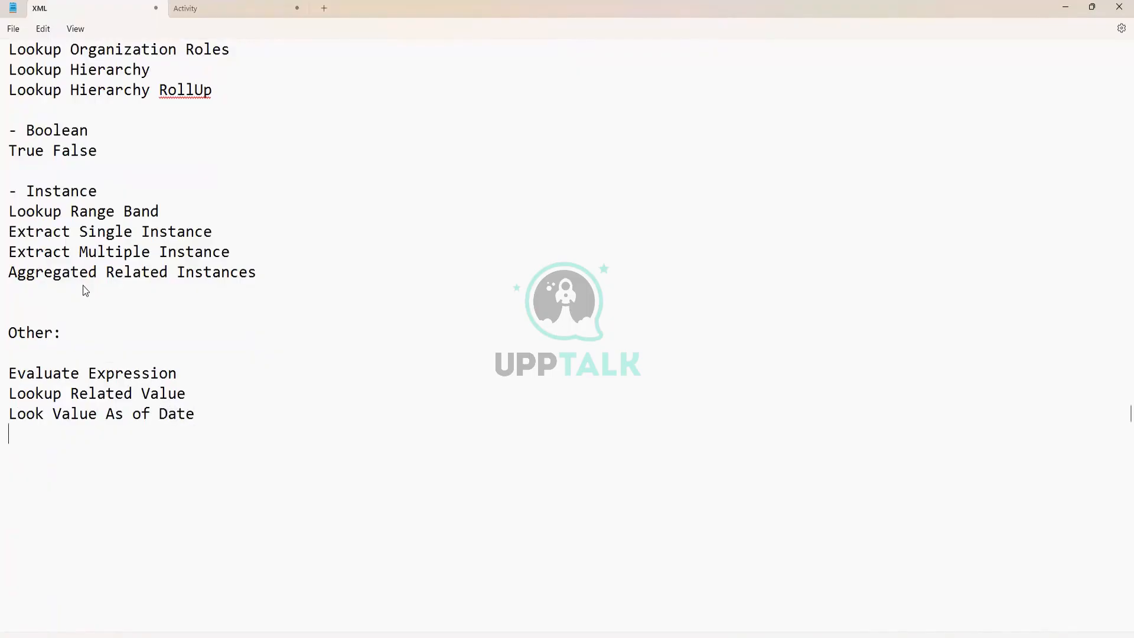
Step: Add "Prompt for Value" and "Evaluate Expression Band" on separate lines to the Other group
{"action": "type", "text": "Prompt for Value"}
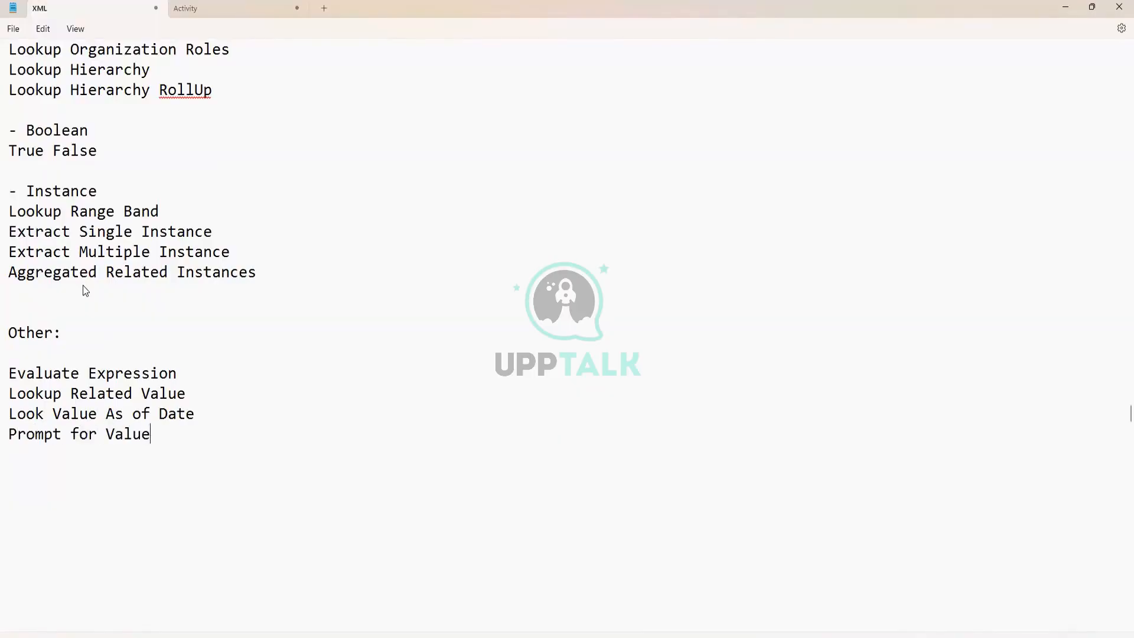
{"action": "key", "text": "Return"}
{"action": "type", "text": "Evaluate Express"}
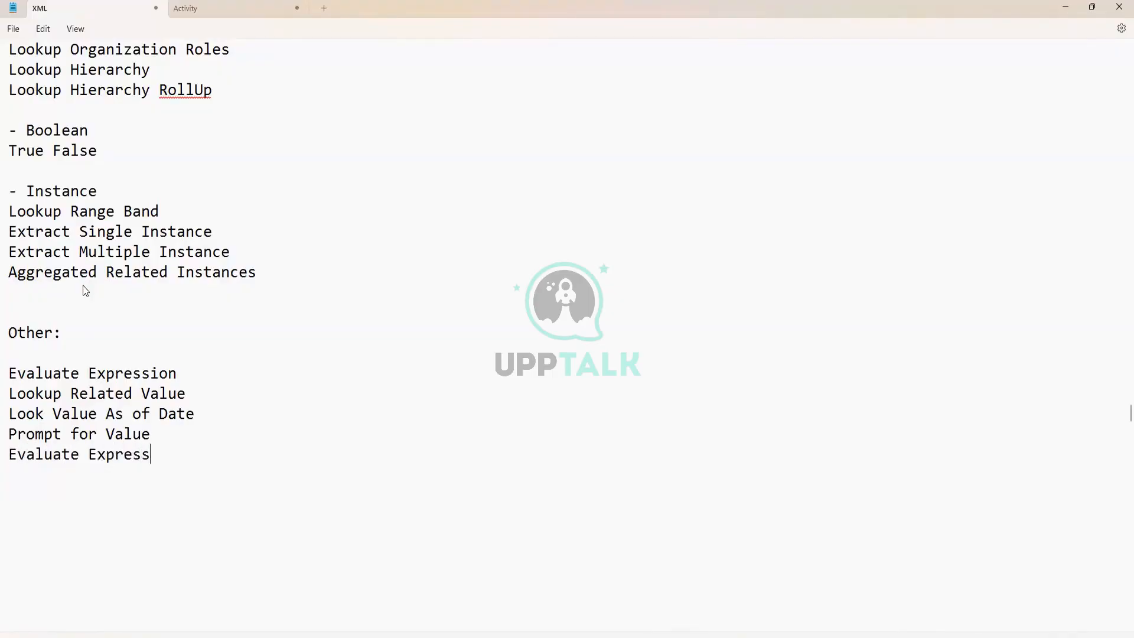
{"action": "type", "text": "ion Band"}
{"action": "key", "text": "Return"}
Step: Add "Lookup Fields with prompts" and "Lookup Date Rollup" as the last two lines of the Other group
{"action": "type", "text": "Lookup "}
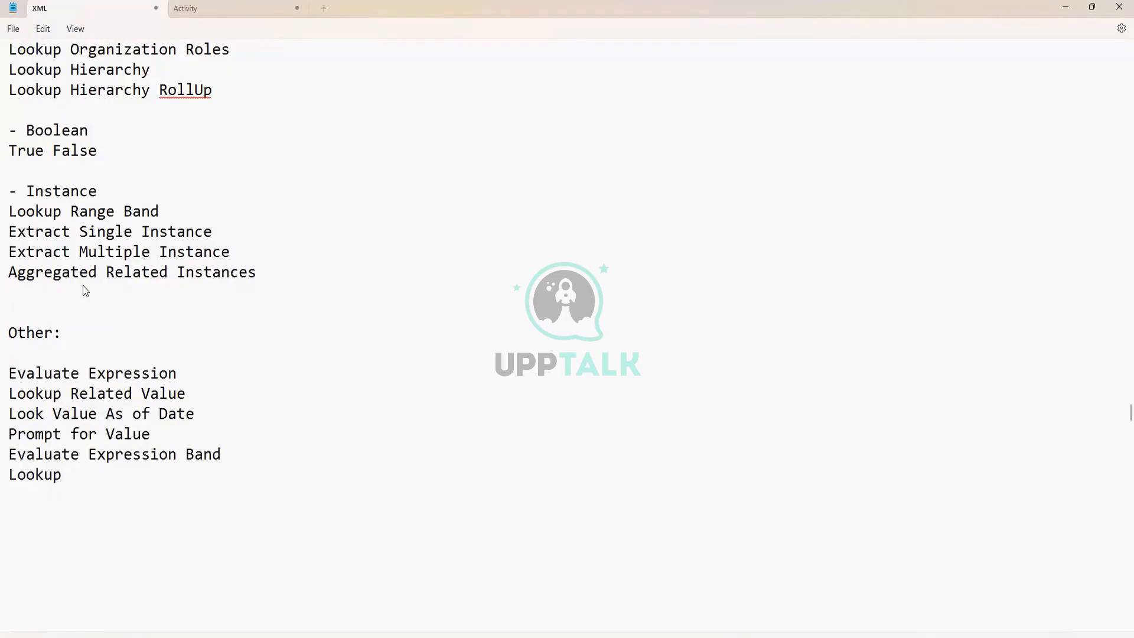
{"action": "type", "text": "Fields with prompts"}
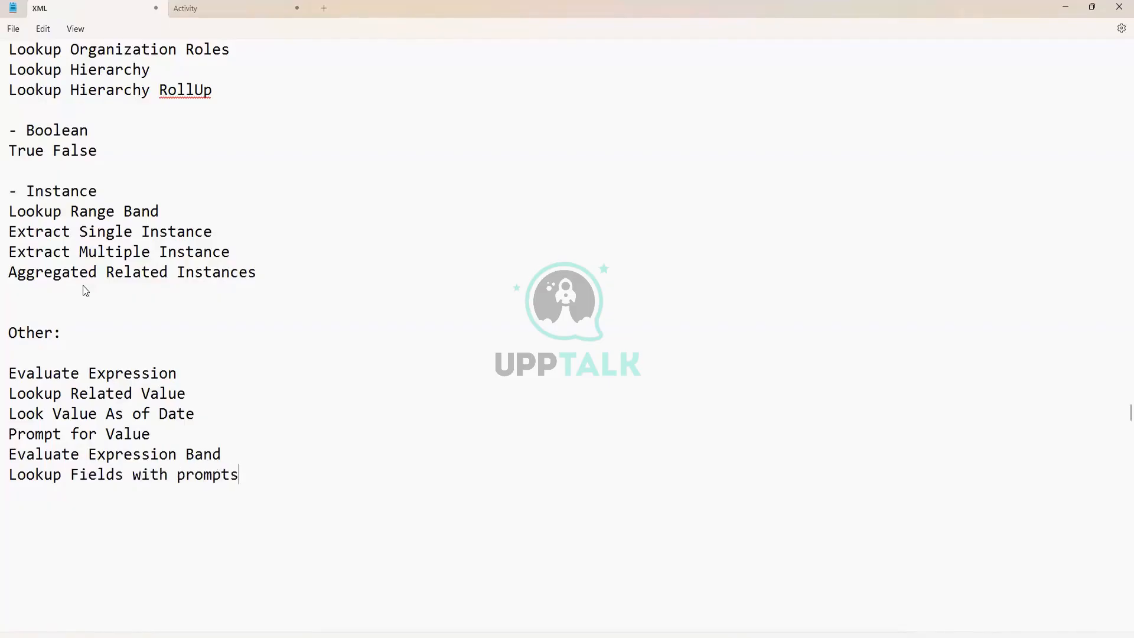
{"action": "key", "text": "Return"}
{"action": "type", "text": "Lookup Date R"}
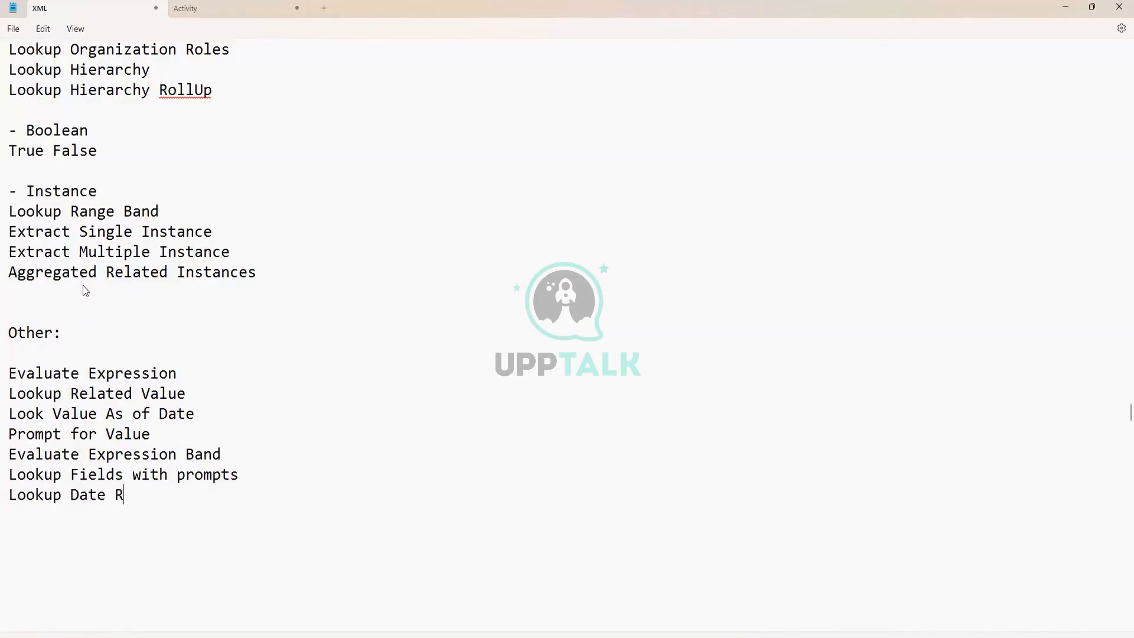
{"action": "type", "text": "ollup"}
Step: Go back to the Numeric group and review its functions, highlighting the word "Calculation" in the first entry
{"action": "scroll", "coordinate": [271, 253], "scroll_direction": "up", "scroll_amount": 2}
{"action": "scroll", "coordinate": [273, 257], "scroll_direction": "up", "scroll_amount": 10}
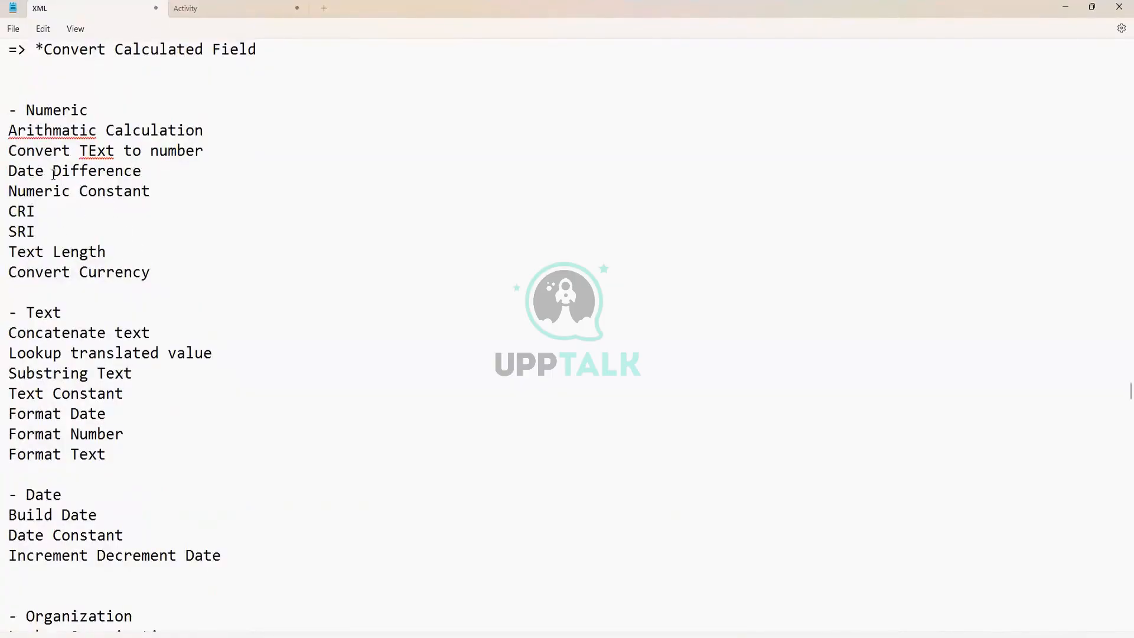
{"action": "left_click", "coordinate": [13, 29]}
{"action": "left_click", "coordinate": [173, 127]}
{"action": "double_click", "coordinate": [172, 127]}
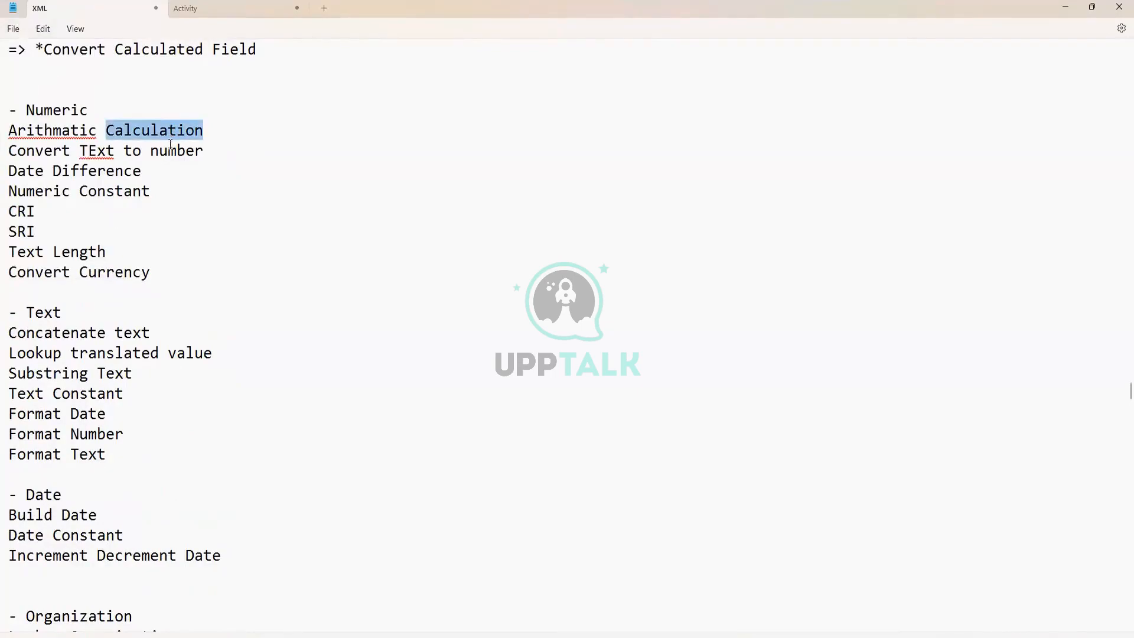
{"action": "left_click", "coordinate": [170, 148]}
{"action": "double_click", "coordinate": [152, 130]}
{"action": "left_click", "coordinate": [212, 155]}
{"action": "scroll", "coordinate": [134, 242], "scroll_direction": "down", "scroll_amount": 4}
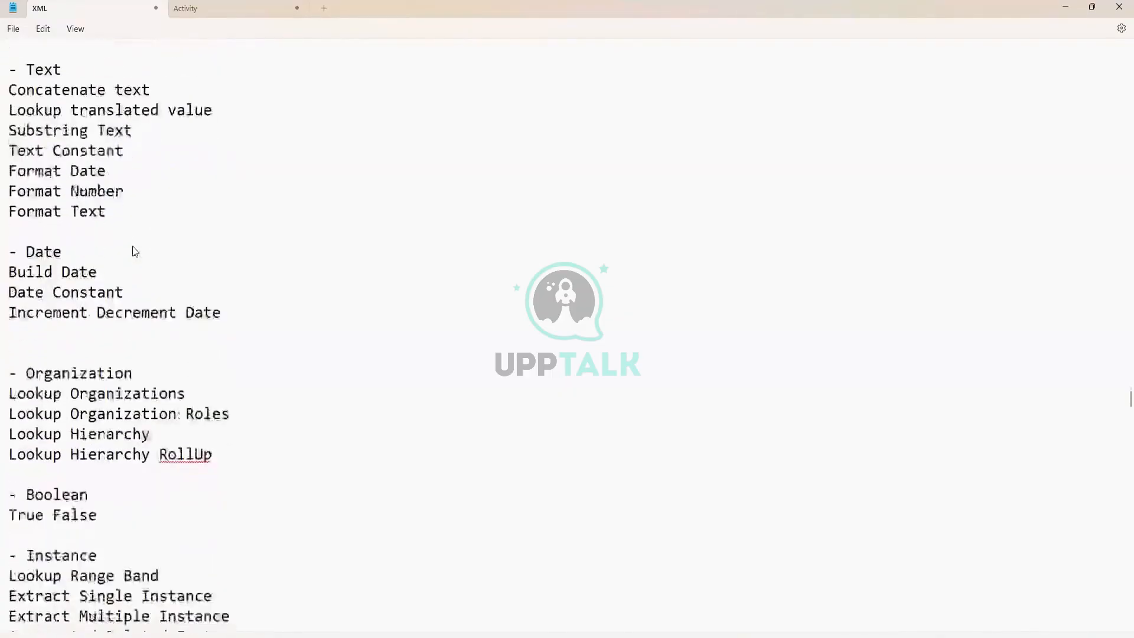
{"action": "scroll", "coordinate": [133, 247], "scroll_direction": "up", "scroll_amount": 5}
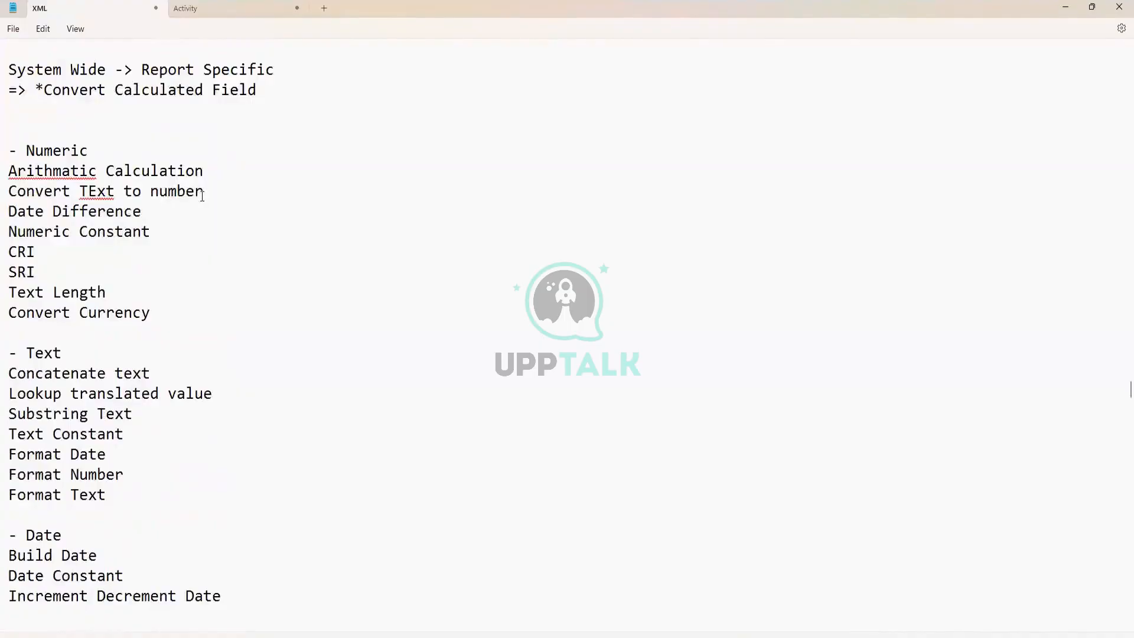
Step: Correct "TExt" to "Text" in the "Convert TExt to number" line of the Numeric group
{"action": "scroll", "coordinate": [193, 207], "scroll_direction": "down", "scroll_amount": 1}
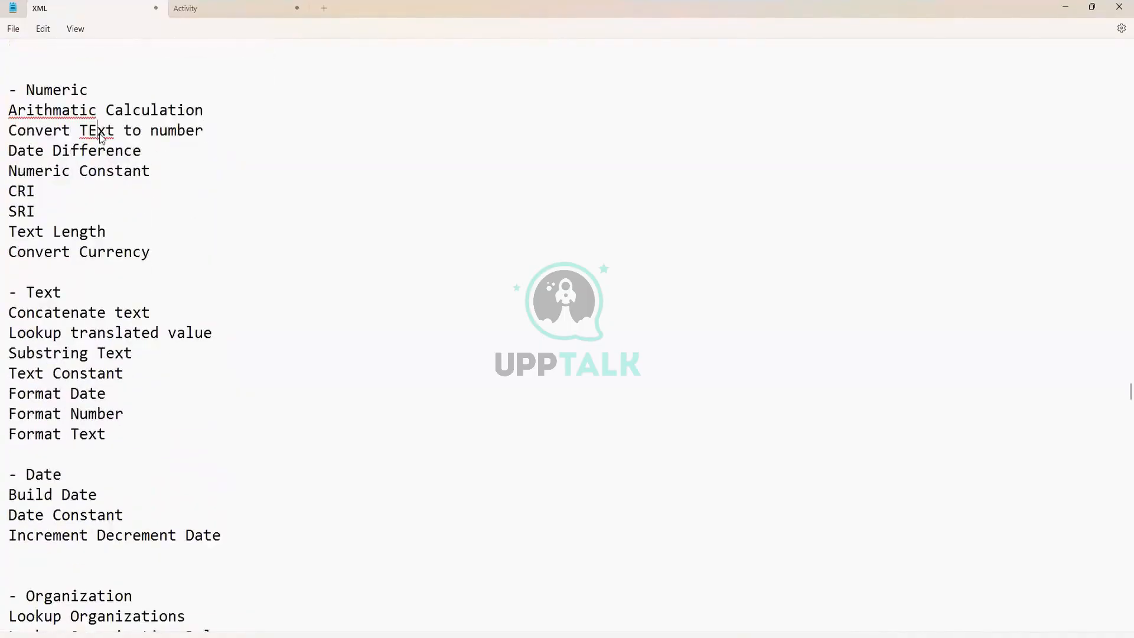
{"action": "key", "text": "BackSpace"}
{"action": "type", "text": "e"}
Step: Review the Numeric, Text and Date groups, highlighting "Date Constant" and "Increment Decrement Date" in the Date group
{"action": "scroll", "coordinate": [185, 177], "scroll_direction": "down", "scroll_amount": 5}
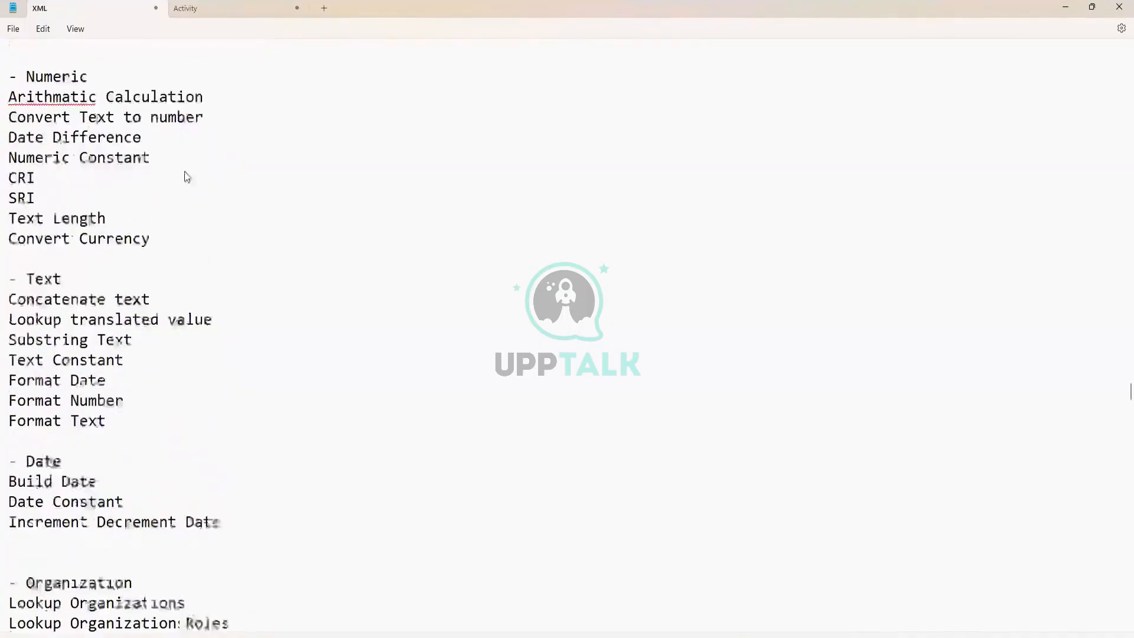
{"action": "scroll", "coordinate": [190, 182], "scroll_direction": "up", "scroll_amount": 5}
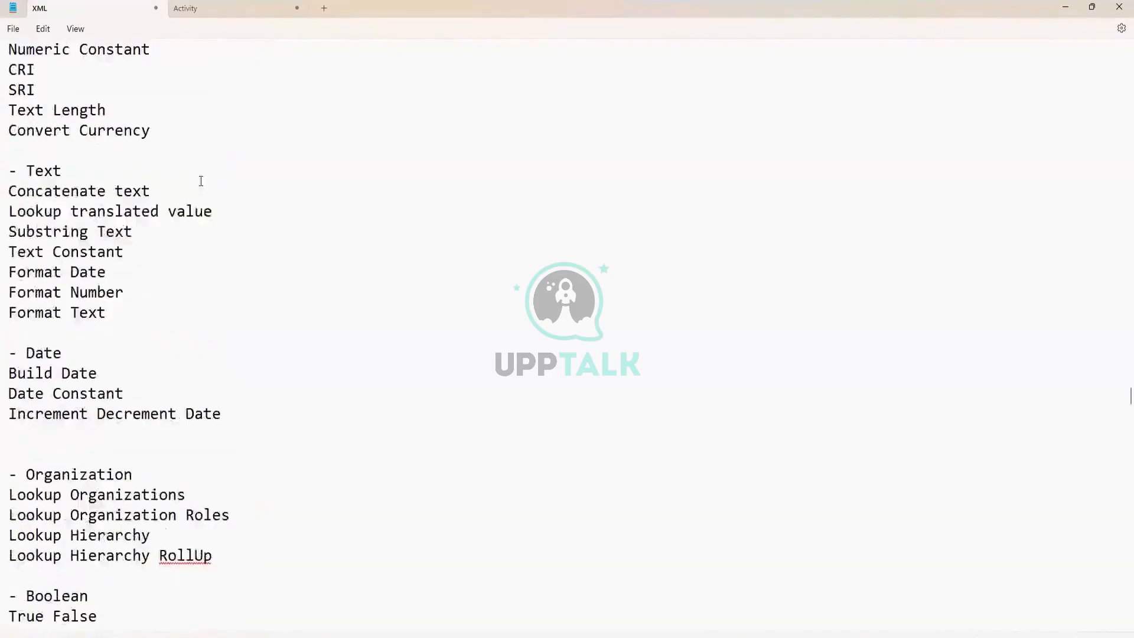
{"action": "scroll", "coordinate": [253, 284], "scroll_direction": "up", "scroll_amount": 3}
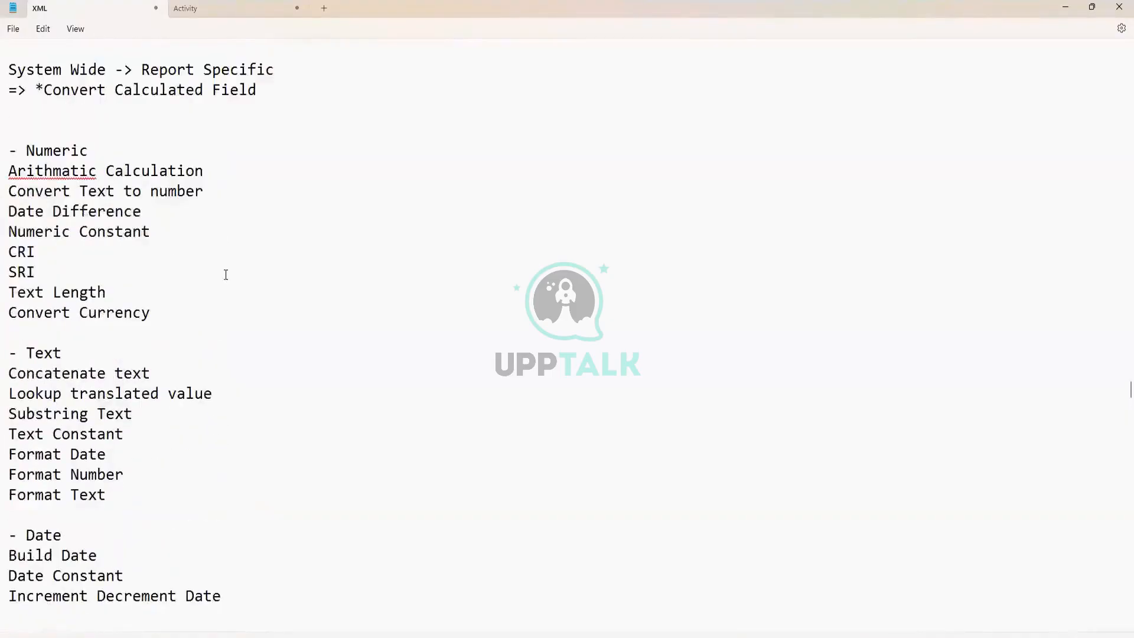
{"action": "scroll", "coordinate": [98, 248], "scroll_direction": "up", "scroll_amount": 1}
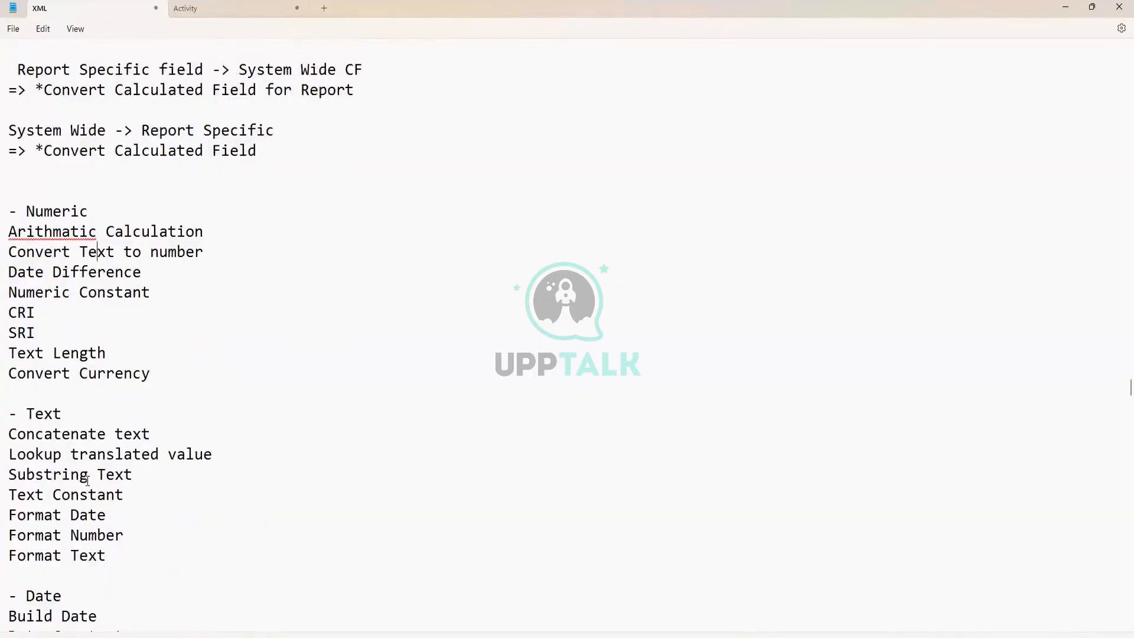
{"action": "scroll", "coordinate": [87, 480], "scroll_direction": "down", "scroll_amount": 1}
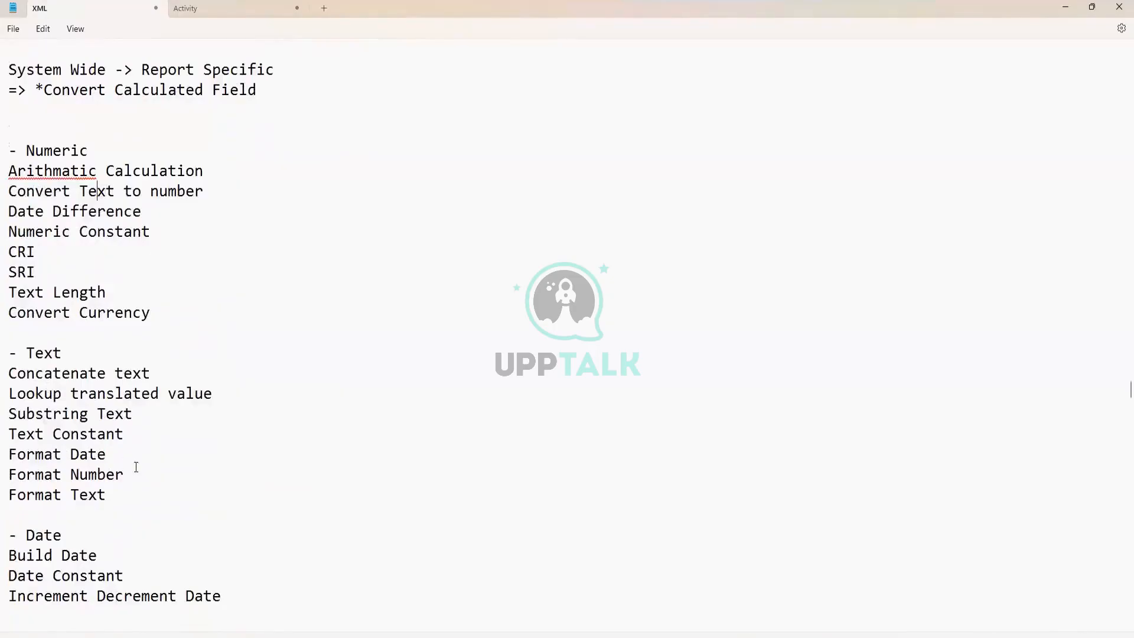
{"action": "scroll", "coordinate": [134, 463], "scroll_direction": "down", "scroll_amount": 3}
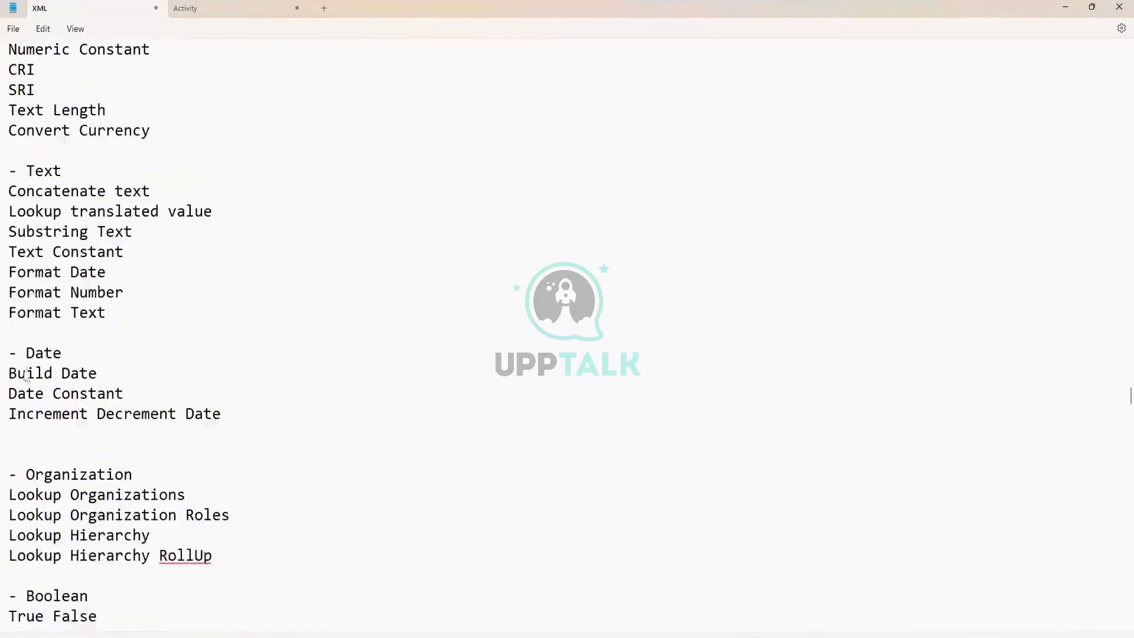
{"action": "left_click_drag", "start_coordinate": [25, 372], "coordinate": [121, 394]}
{"action": "left_click", "coordinate": [52, 413]}
{"action": "left_click_drag", "start_coordinate": [10, 395], "coordinate": [123, 396]}
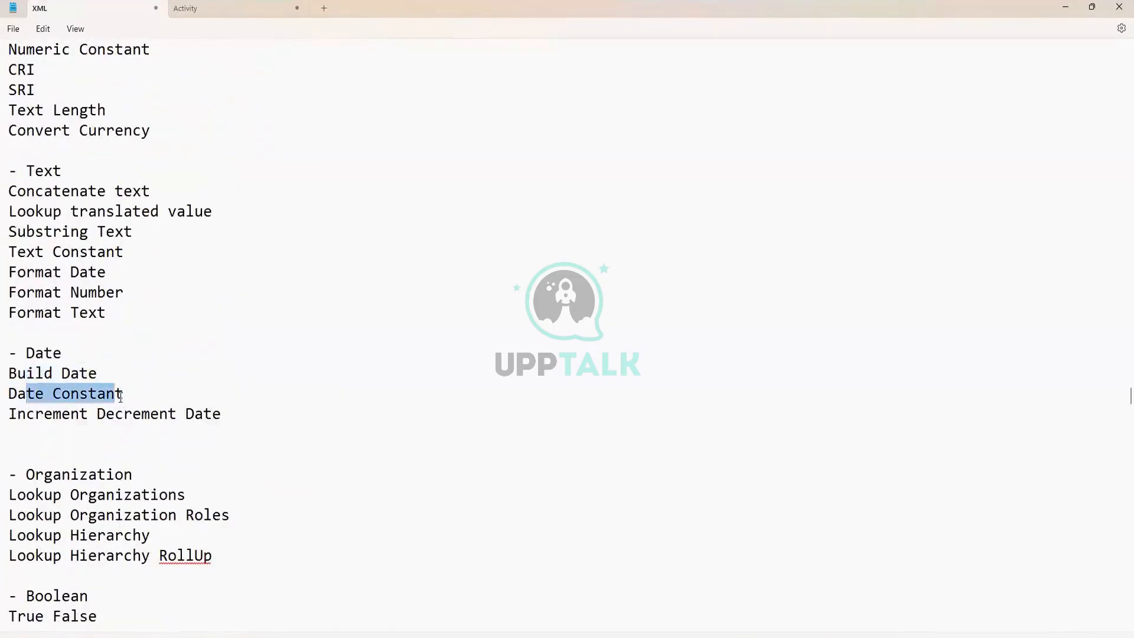
{"action": "left_click_drag", "start_coordinate": [26, 413], "coordinate": [169, 415]}
Step: Review the Organization, Boolean, Instance and Other groups, highlighting the Instance and Other headings
{"action": "scroll", "coordinate": [163, 435], "scroll_direction": "down", "scroll_amount": 1}
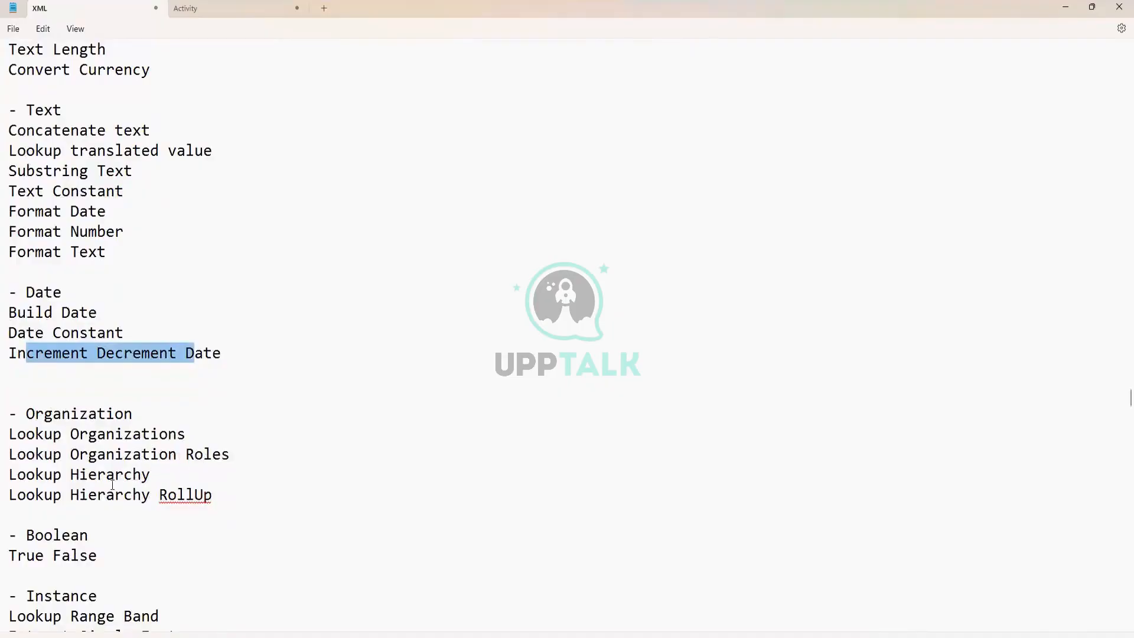
{"action": "scroll", "coordinate": [194, 483], "scroll_direction": "down", "scroll_amount": 1}
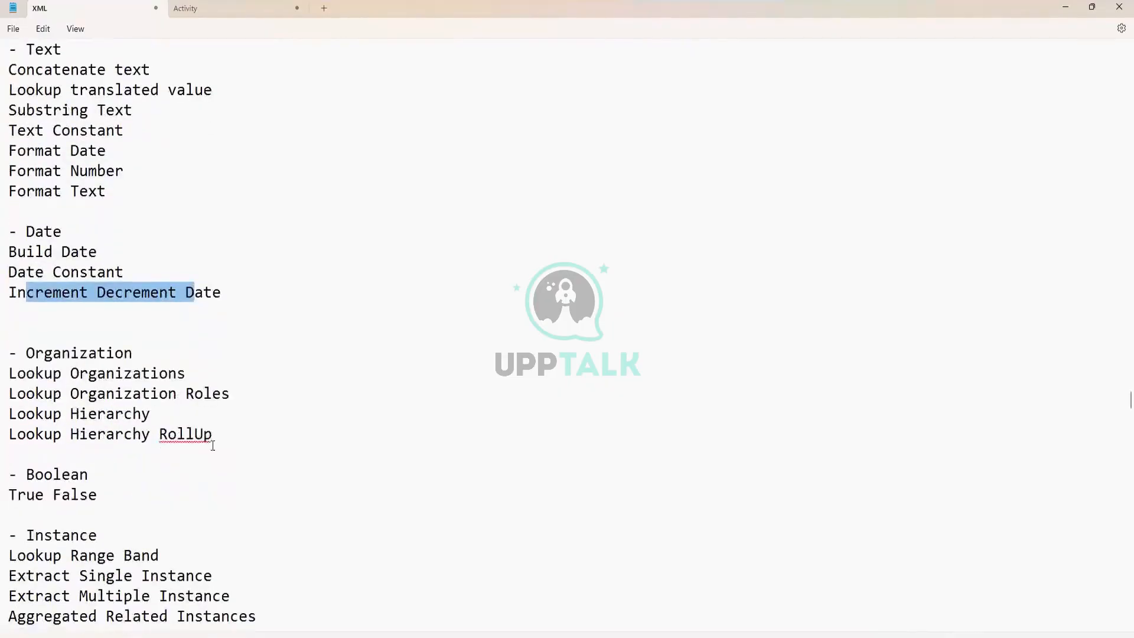
{"action": "left_click", "coordinate": [114, 495]}
{"action": "scroll", "coordinate": [116, 502], "scroll_direction": "down", "scroll_amount": 4}
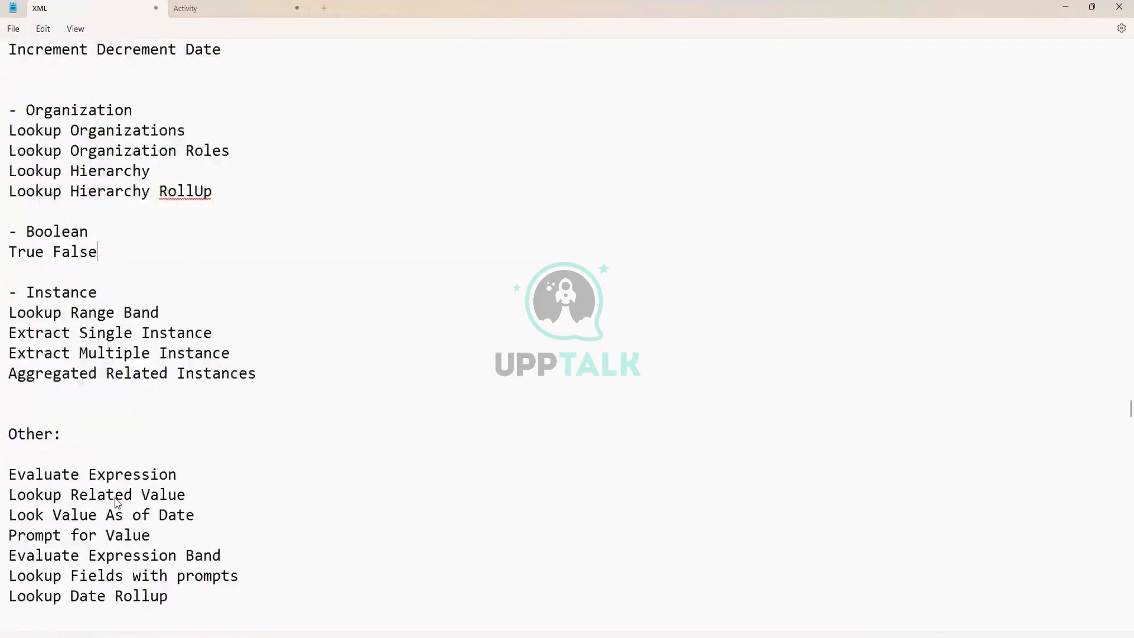
{"action": "left_click_drag", "start_coordinate": [98, 253], "coordinate": [114, 290]}
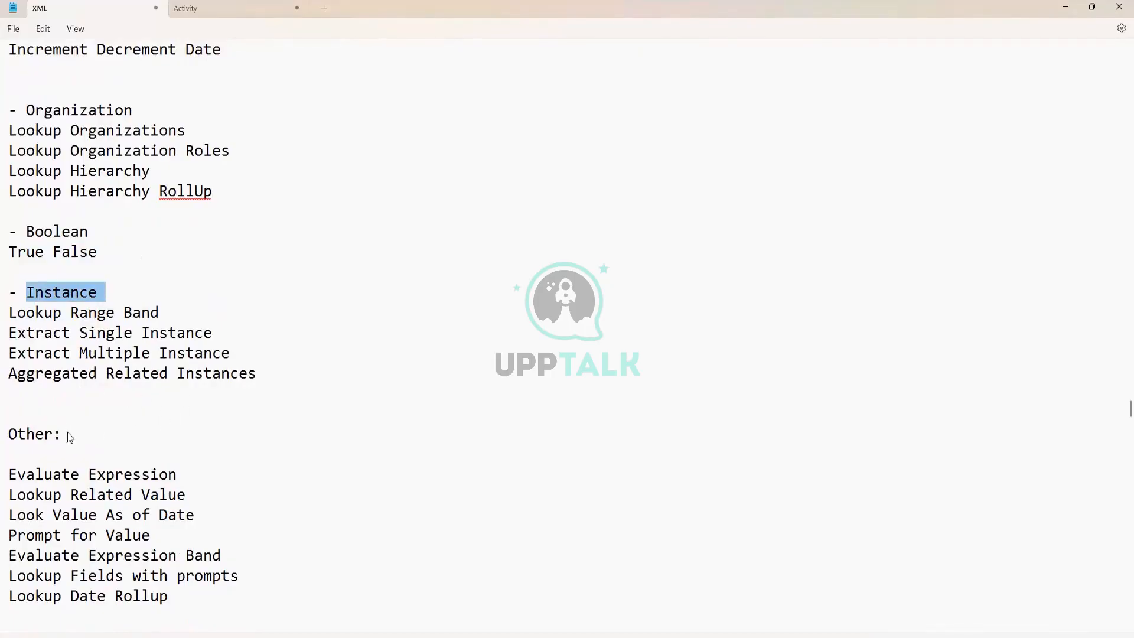
{"action": "left_click_drag", "start_coordinate": [65, 434], "coordinate": [12, 436]}
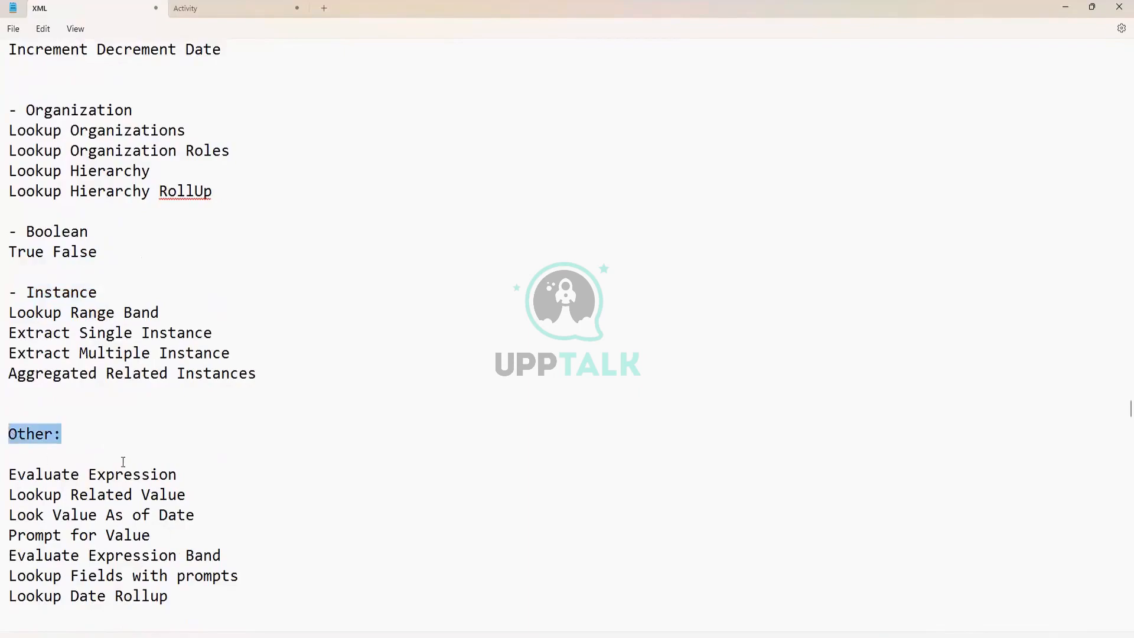
{"action": "scroll", "coordinate": [116, 390], "scroll_direction": "up", "scroll_amount": 2}
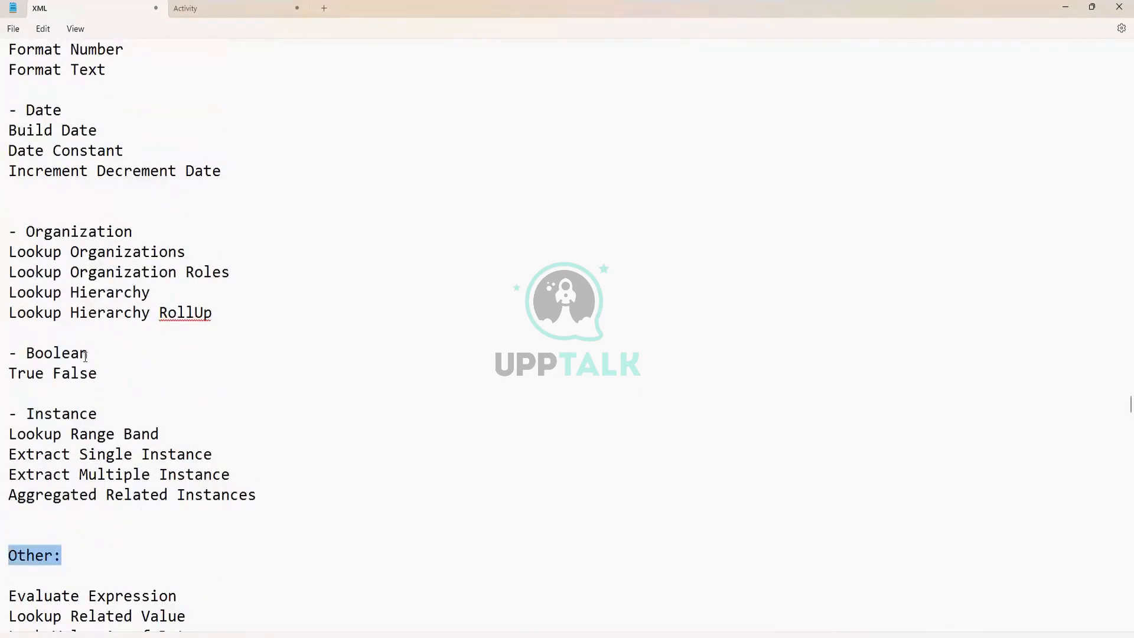
Step: Correct "Look" to "Lookup" in the "Look Value As of Date" line of the Other group
{"action": "scroll", "coordinate": [85, 356], "scroll_direction": "down", "scroll_amount": 2}
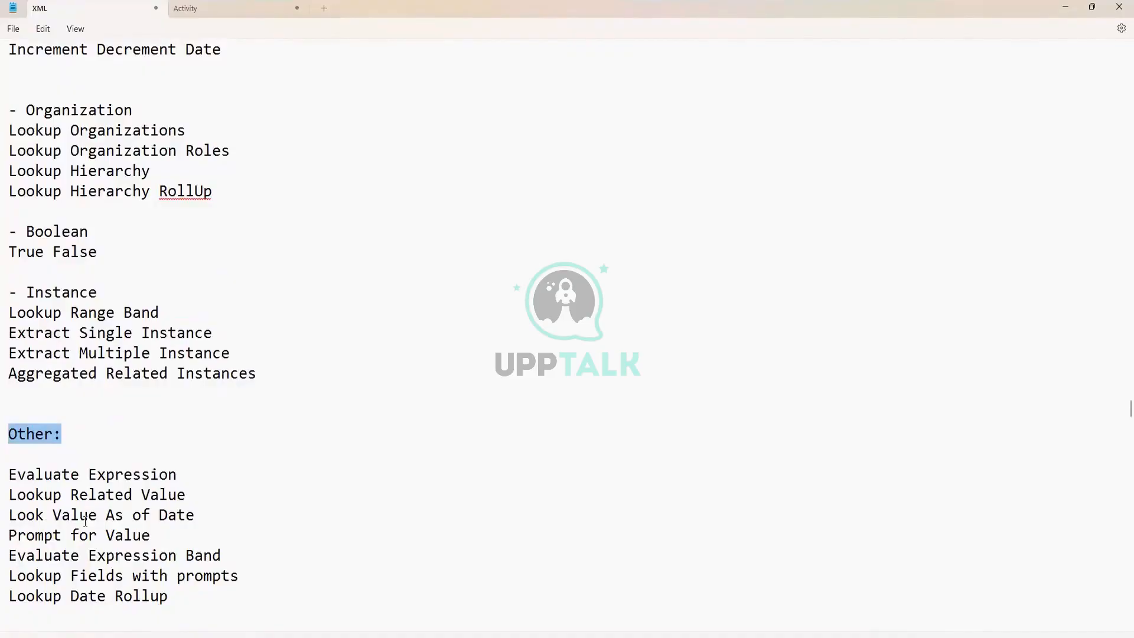
{"action": "left_click", "coordinate": [46, 514]}
{"action": "type", "text": "up"}
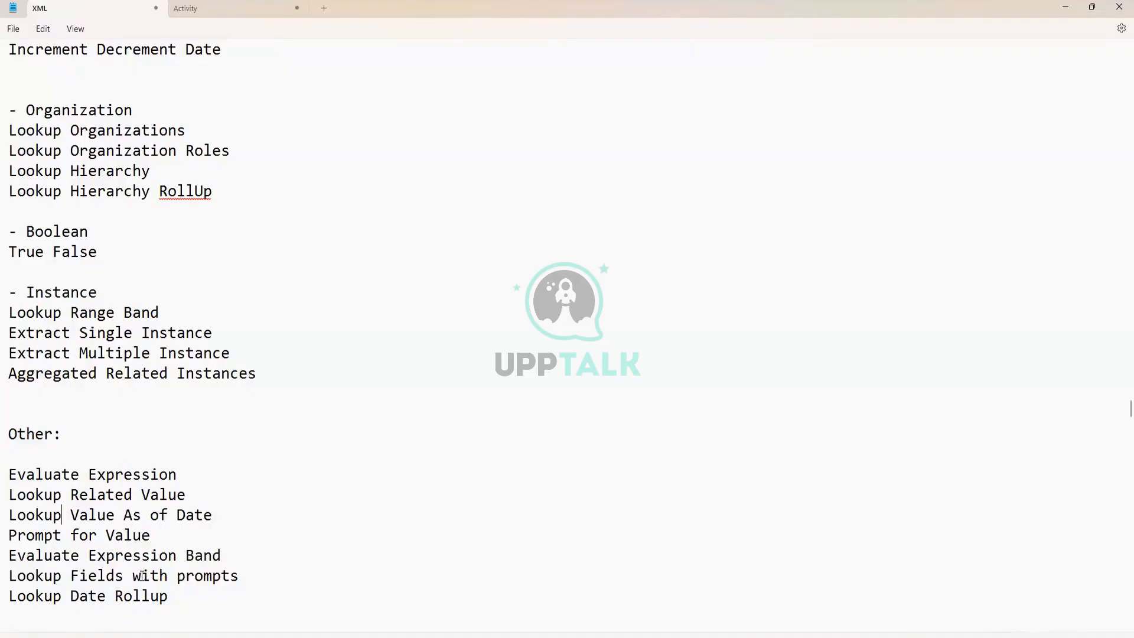
Step: Add the task line "*Create Calculated Fields" two blank lines below "Lookup Date Rollup"
{"action": "scroll", "coordinate": [283, 555], "scroll_direction": "down", "scroll_amount": 4}
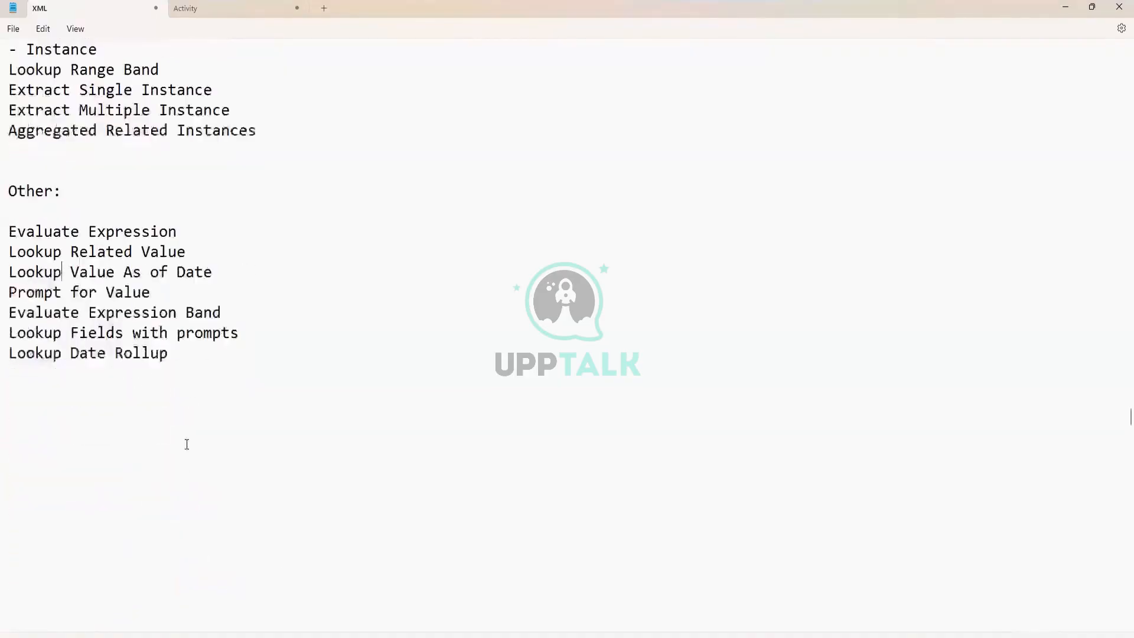
{"action": "left_click", "coordinate": [203, 357]}
{"action": "key", "text": "Return"}
{"action": "key", "text": "Return"}
{"action": "key", "text": "Return"}
{"action": "type", "text": "* "}
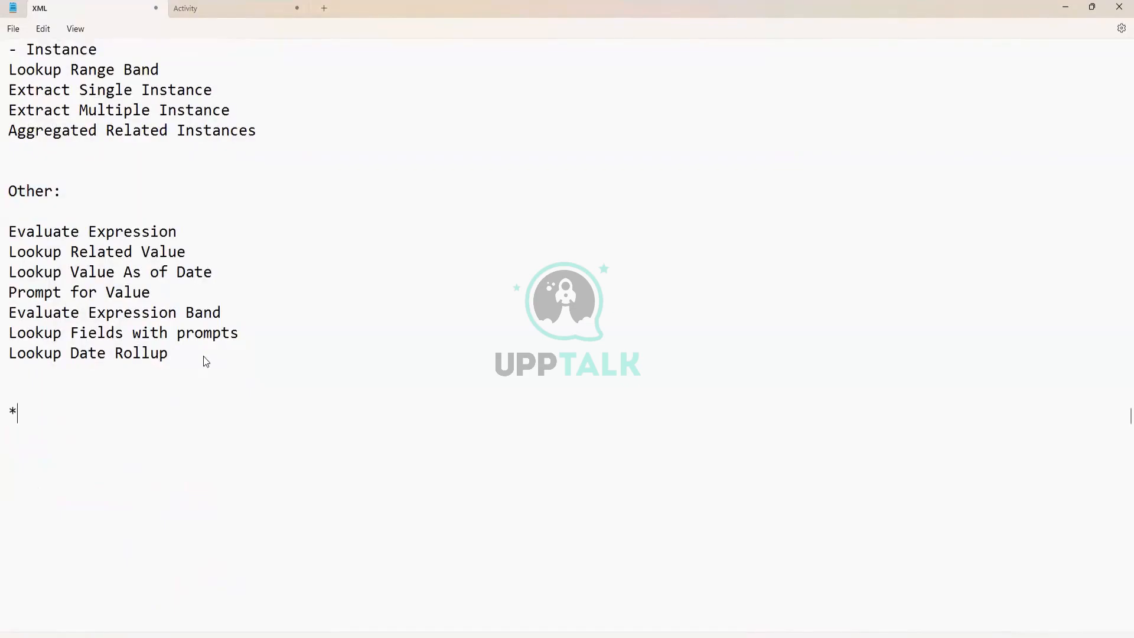
{"action": "type", "text": "Create"}
{"action": "key", "text": "BackSpace"}
{"action": "key", "text": "BackSpace"}
{"action": "key", "text": "BackSpace"}
{"action": "key", "text": "BackSpace"}
{"action": "type", "text": "ate Calc"}
{"action": "type", "text": "u"}
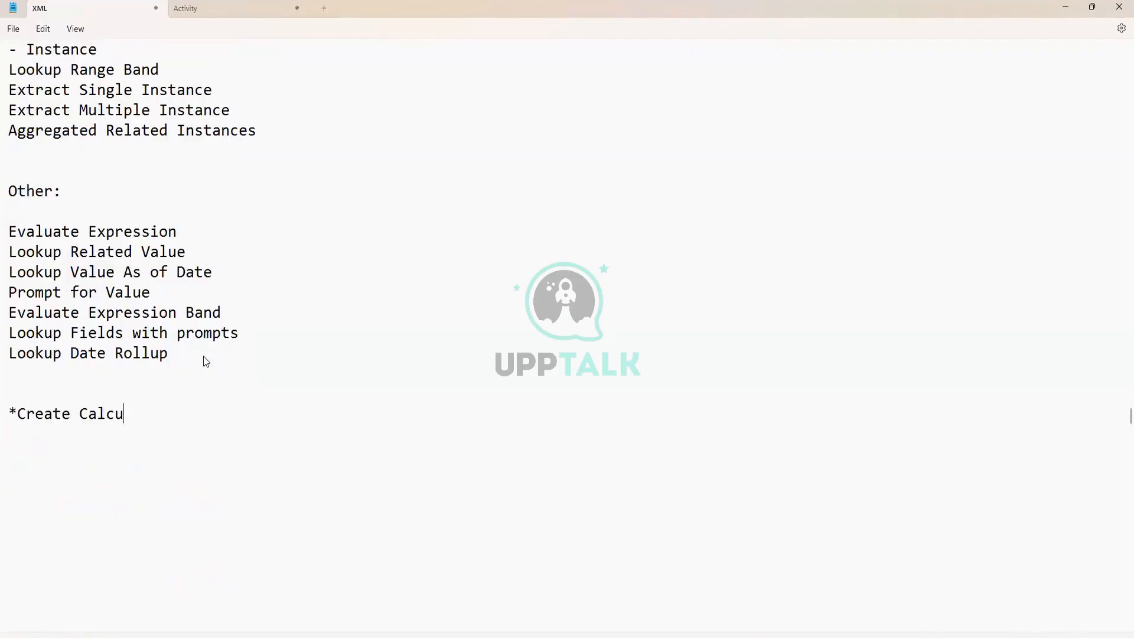
{"action": "type", "text": "lated Fields"}
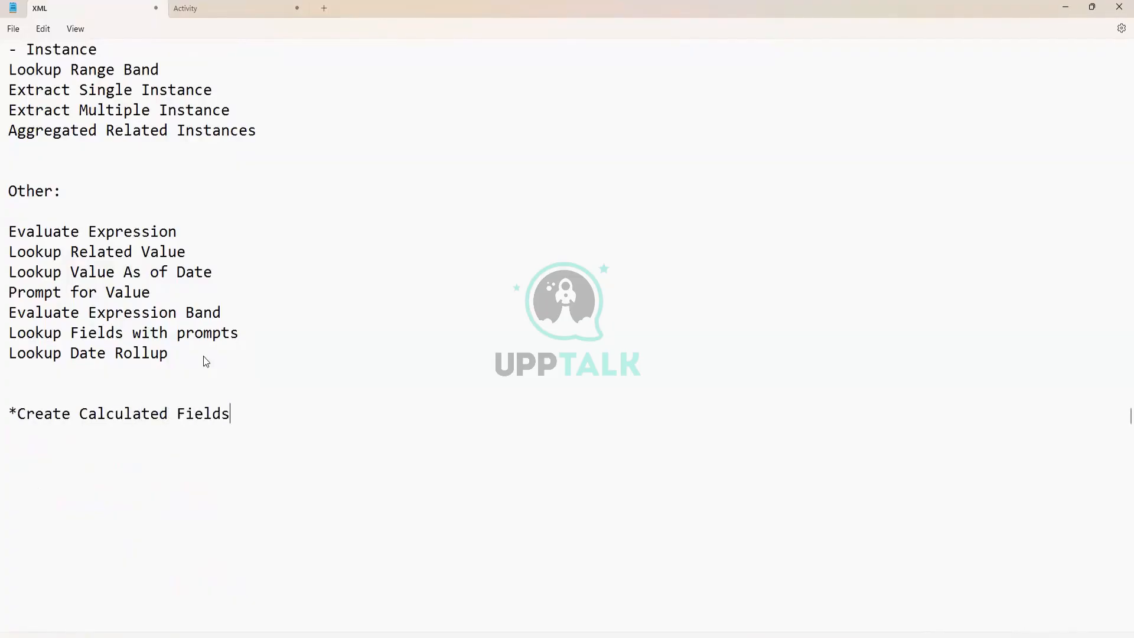
Step: Add the task line "*Maintain calculated Field" below "*Create Calculated Fields", separated by one blank line
{"action": "key", "text": "Return"}
{"action": "key", "text": "Return"}
{"action": "type", "text": "*"}
{"action": "key", "text": "BackSpace"}
{"action": "type", "text": "Maintain ca"}
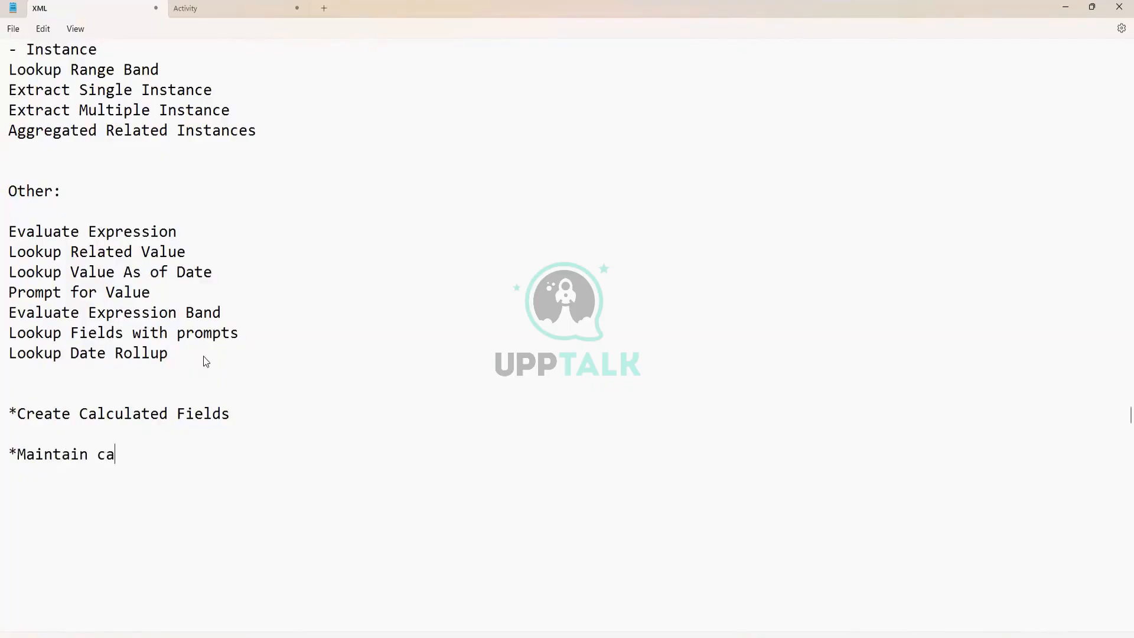
{"action": "type", "text": "lculated Field"}
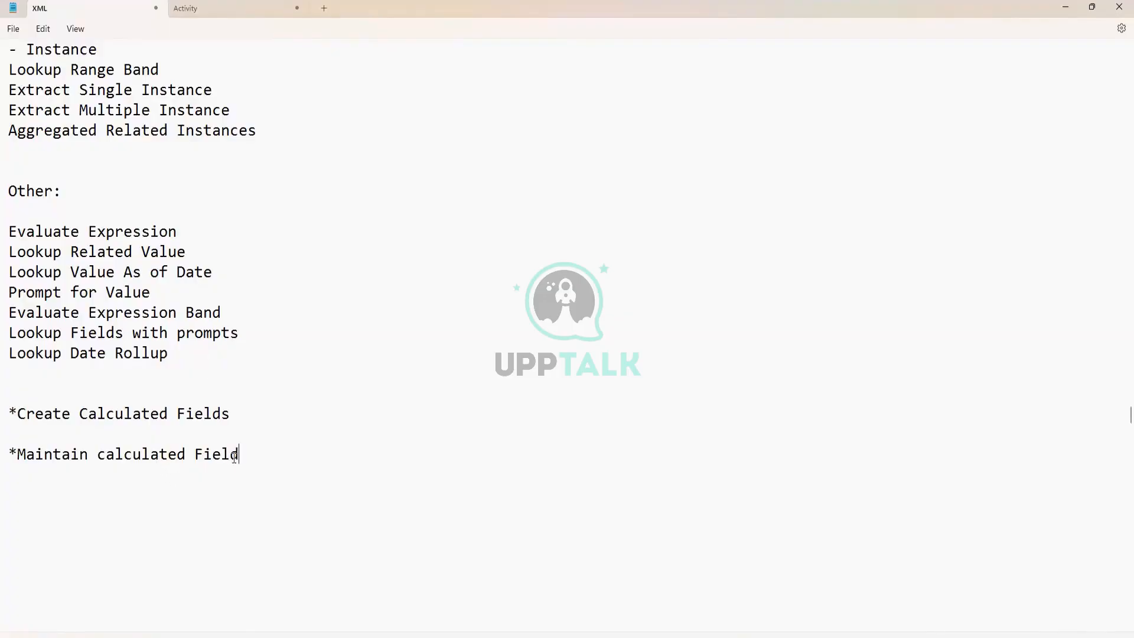
{"action": "type", "text": " :"}
{"action": "key", "text": "BackSpace"}
{"action": "key", "text": "BackSpace"}
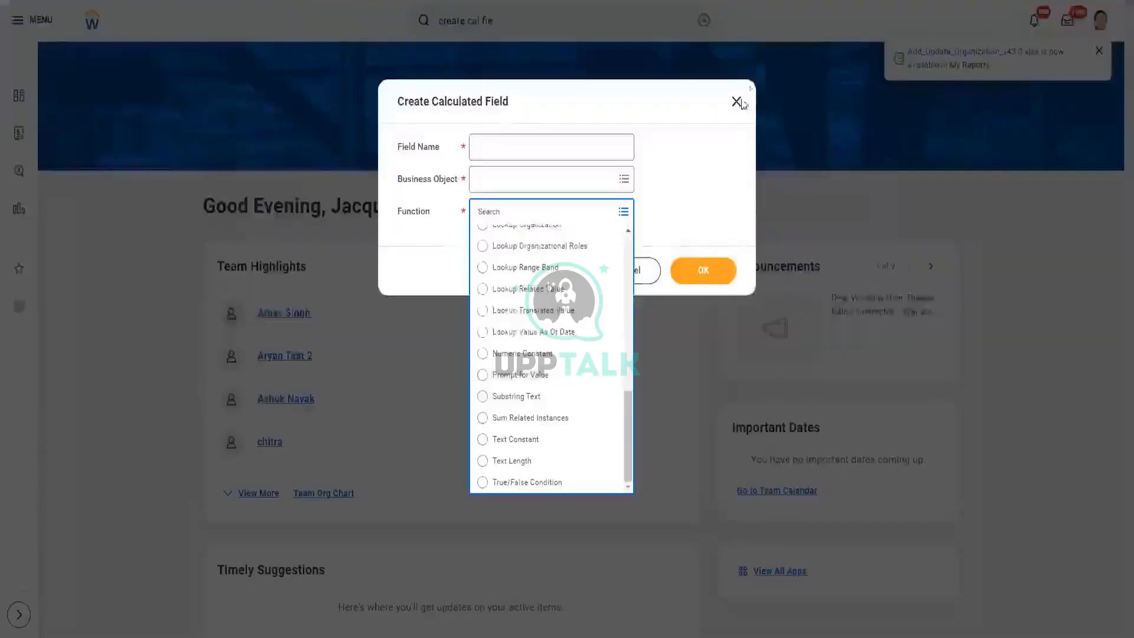
Step: Cancel the Create Calculated Field dialog and open the Maintain Calculated Fields task
{"action": "left_click", "coordinate": [737, 103]}
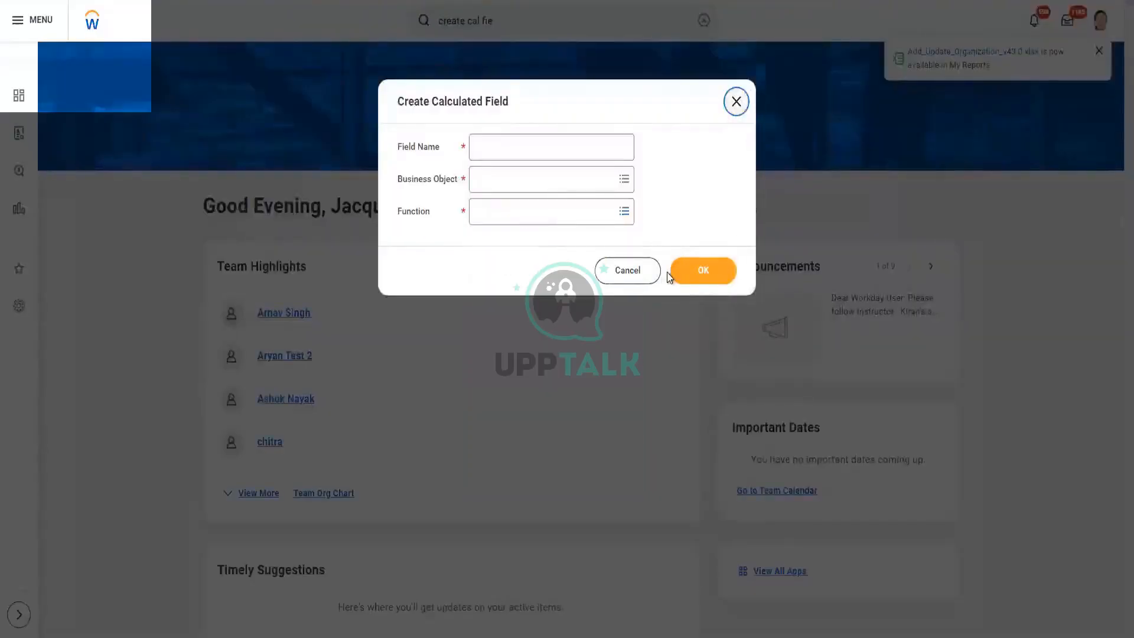
{"action": "left_click", "coordinate": [636, 271]}
{"action": "left_click", "coordinate": [526, 20]}
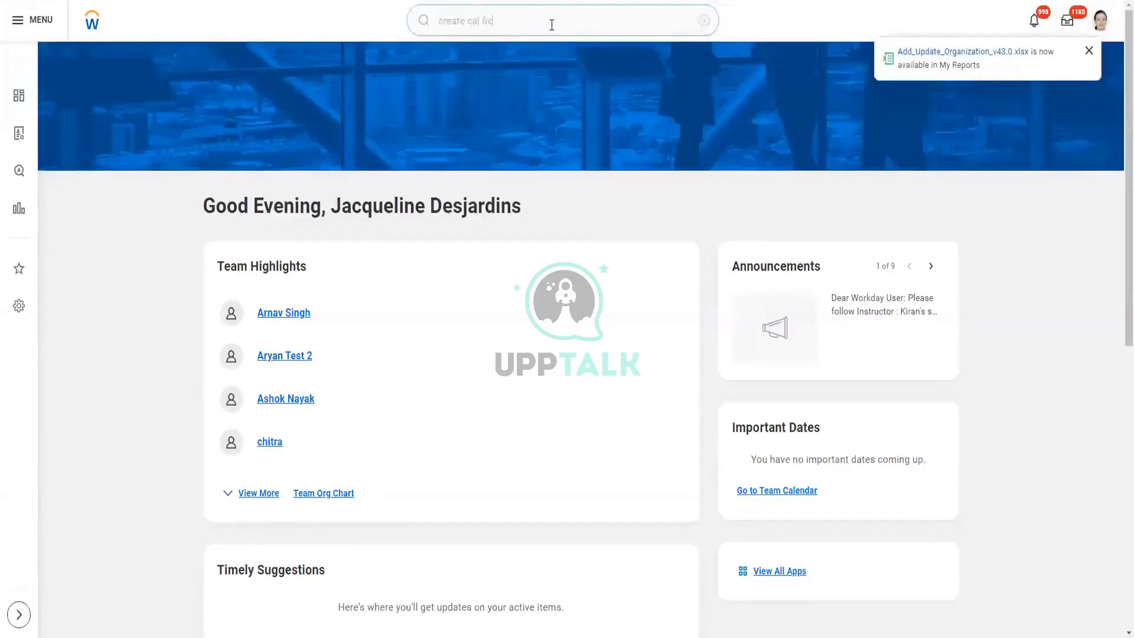
{"action": "key", "text": "ctrl+a"}
{"action": "type", "text": "Mai"}
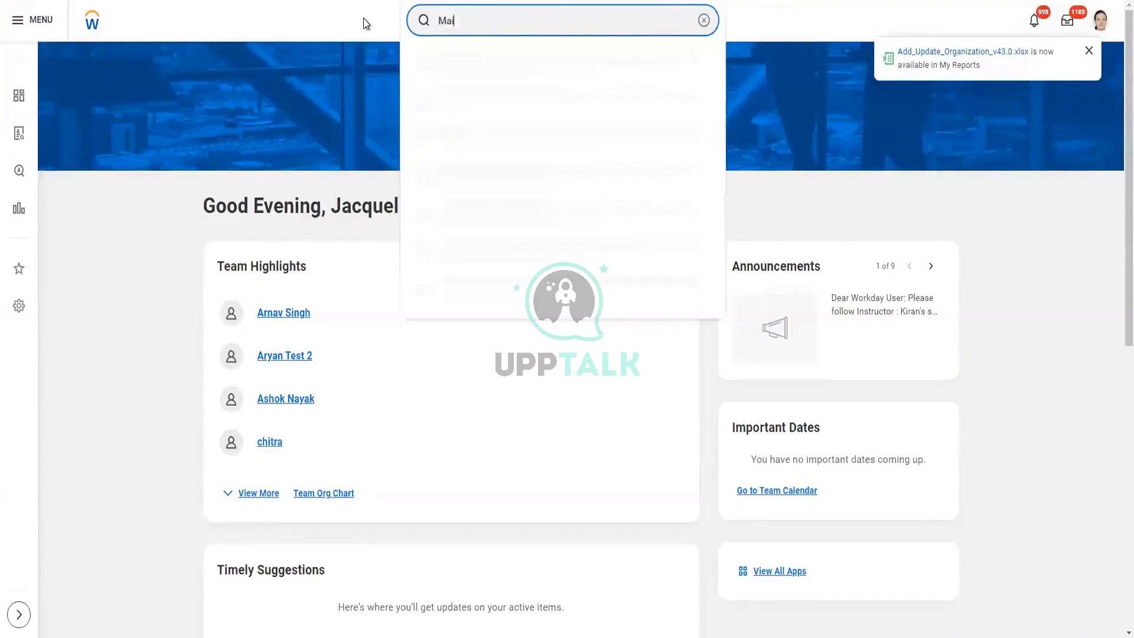
{"action": "type", "text": "ntain calc fie"}
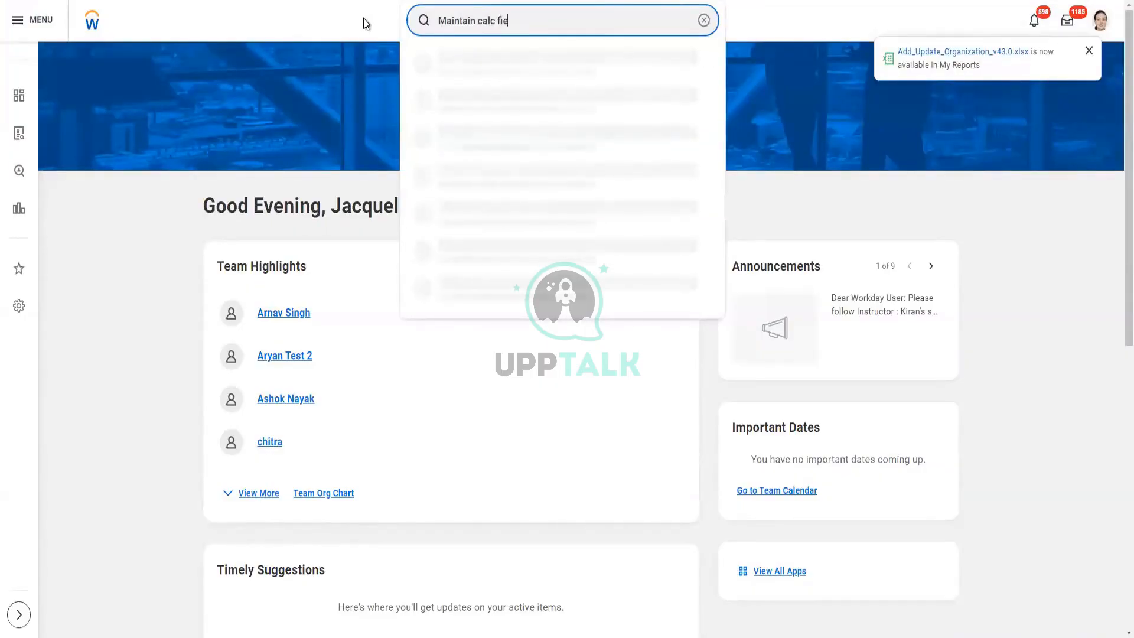
{"action": "left_click", "coordinate": [490, 72]}
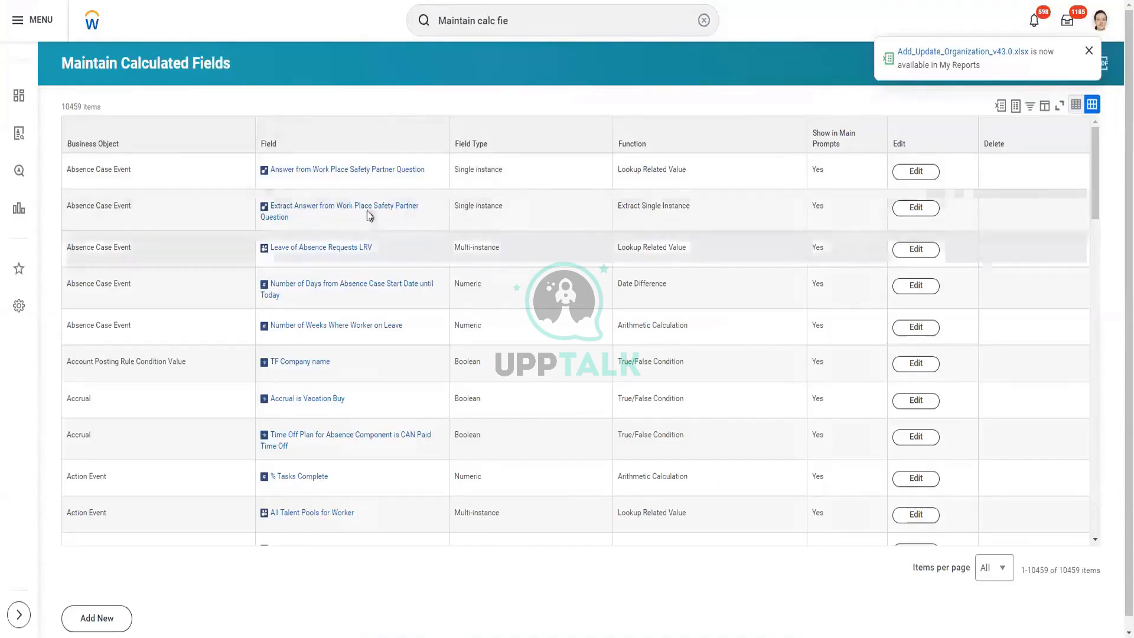
Step: Open the calculated field CF LRV current Company from the Maintain Calculated Fields list
{"action": "scroll", "coordinate": [334, 402], "scroll_direction": "down", "scroll_amount": 10}
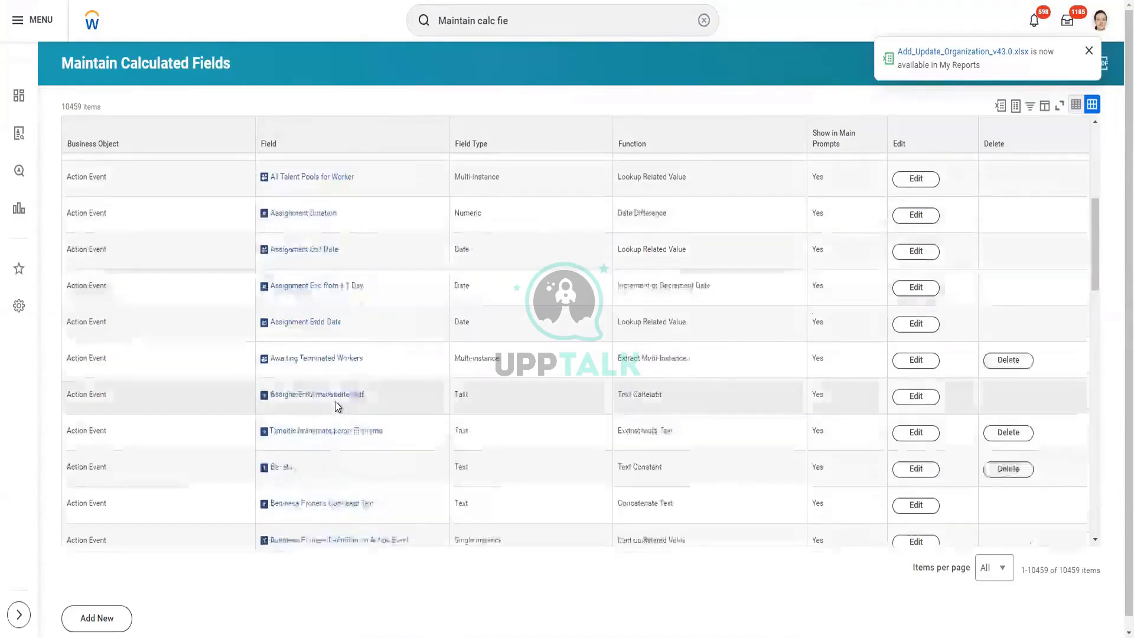
{"action": "scroll", "coordinate": [337, 413], "scroll_direction": "down", "scroll_amount": 4}
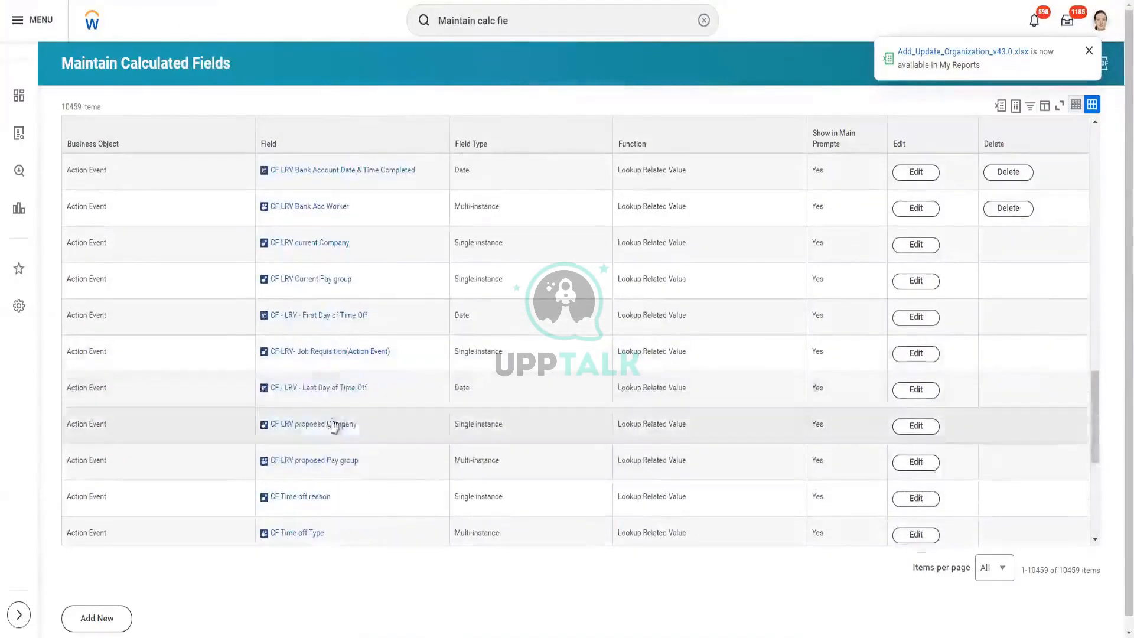
{"action": "left_click", "coordinate": [324, 253]}
{"action": "right_click", "coordinate": [334, 251]}
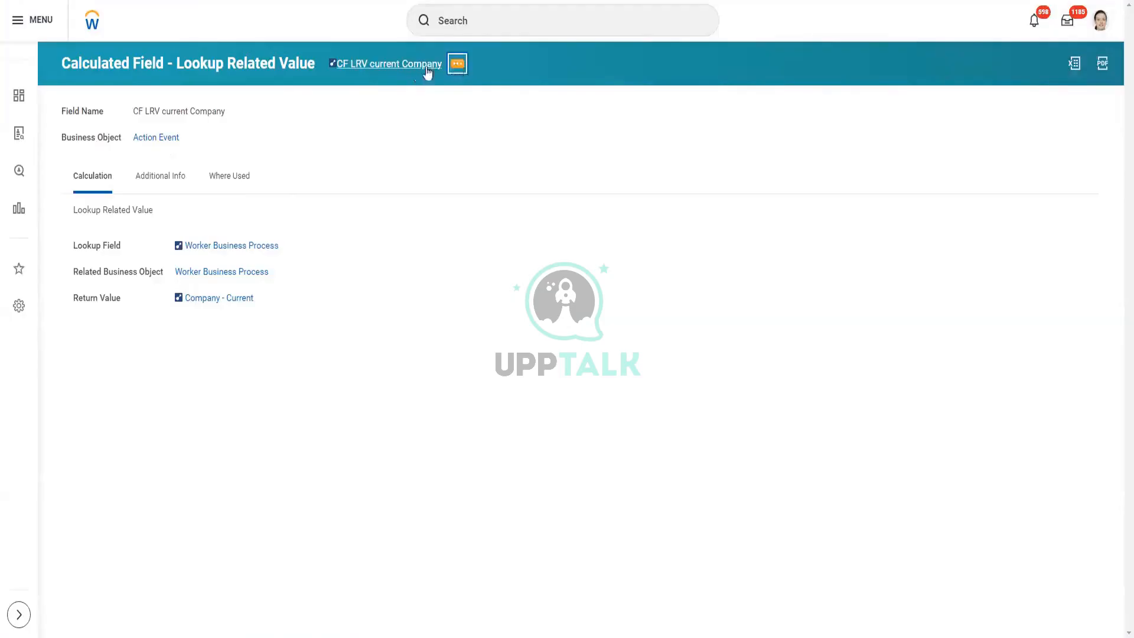
Step: Examine the related actions of CF LRV current Company, including the Calculated Field and Reporting options
{"action": "left_click", "coordinate": [458, 64]}
{"action": "mouse_move", "coordinate": [519, 140]}
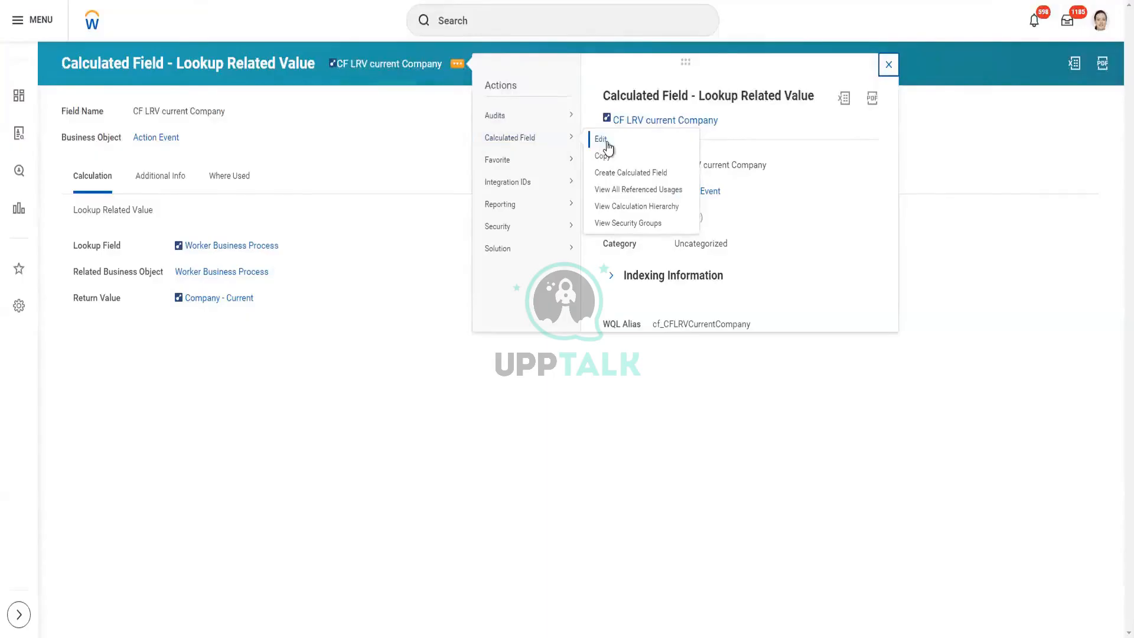
{"action": "mouse_move", "coordinate": [513, 203]}
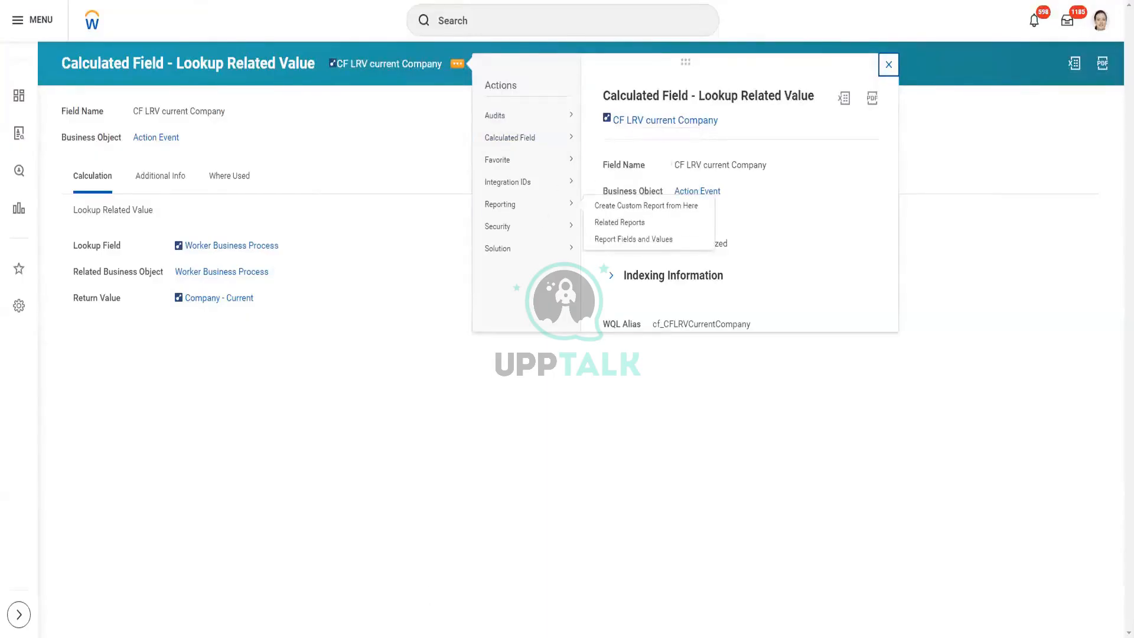
Step: Switch to the Notepad notes and add the task line "*Edit Calculated Field" below "*Maintain calculated Field"
{"action": "left_click", "coordinate": [359, 590]}
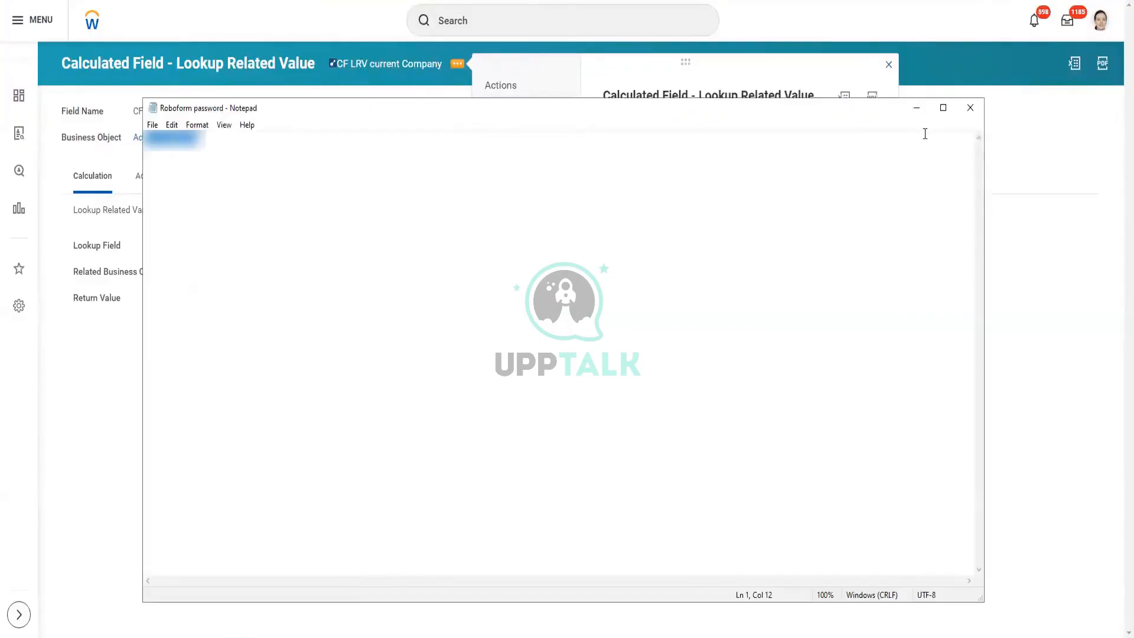
{"action": "left_click", "coordinate": [917, 110]}
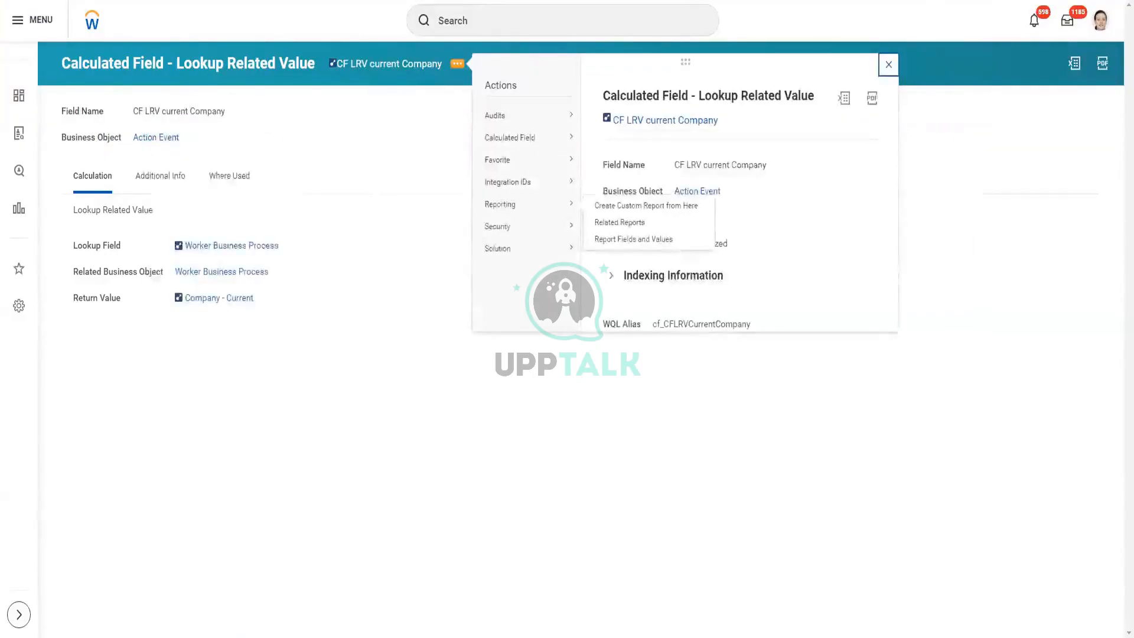
{"action": "key", "text": "alt+Tab"}
{"action": "type", "text": "*"}
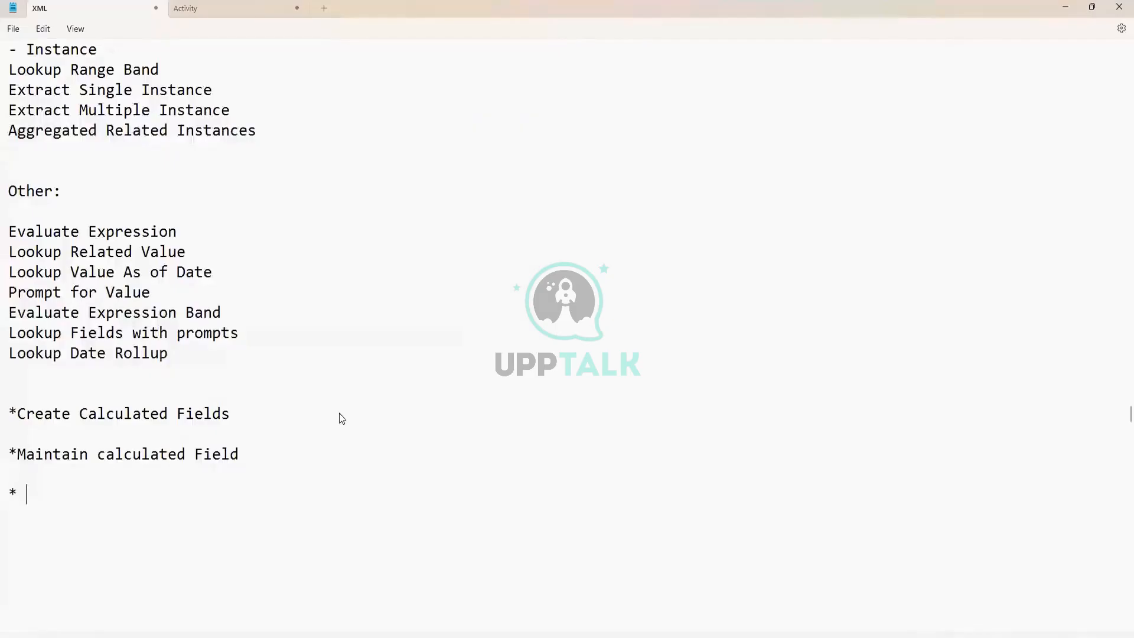
{"action": "key", "text": "BackSpace"}
{"action": "type", "text": "Edit Calculat"}
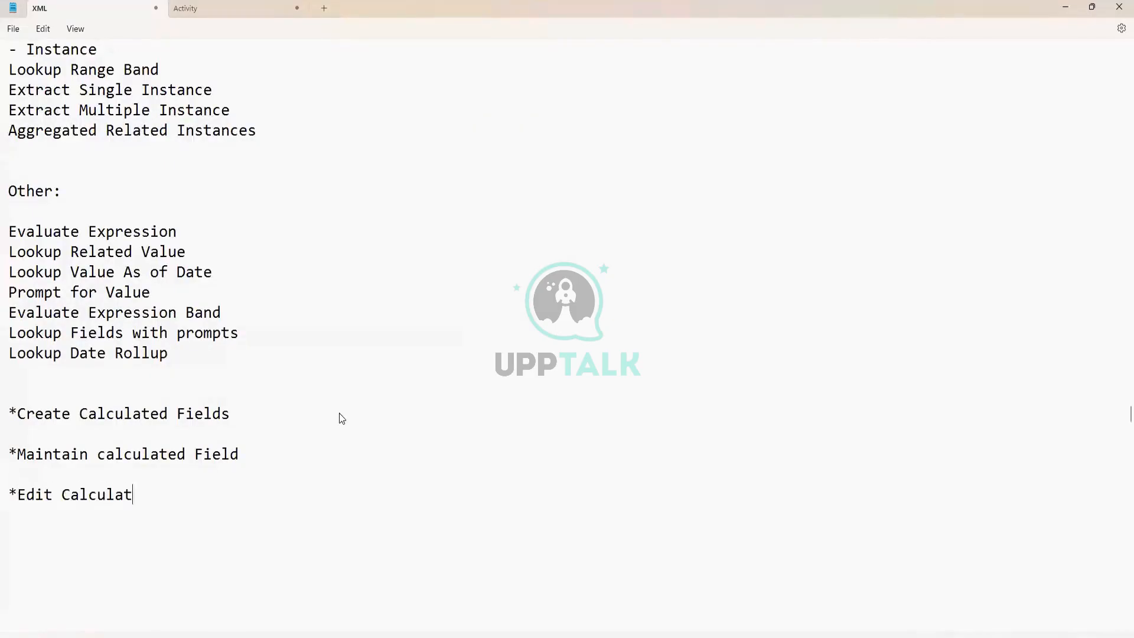
{"action": "type", "text": "ed Field"}
{"action": "key", "text": "Return"}
{"action": "key", "text": "Return"}
Step: Add the line "- Open CF -> RA -> CF -> Edit" directly below "*Edit Calculated Field"
{"action": "scroll", "coordinate": [327, 440], "scroll_direction": "down", "scroll_amount": 2}
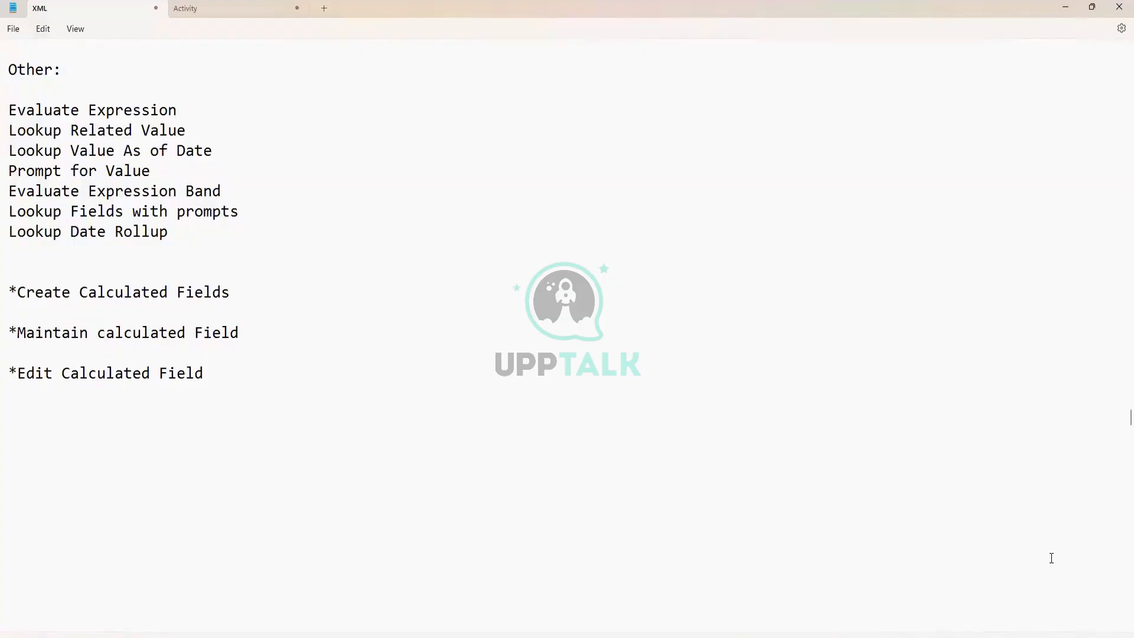
{"action": "left_click", "coordinate": [745, 635]}
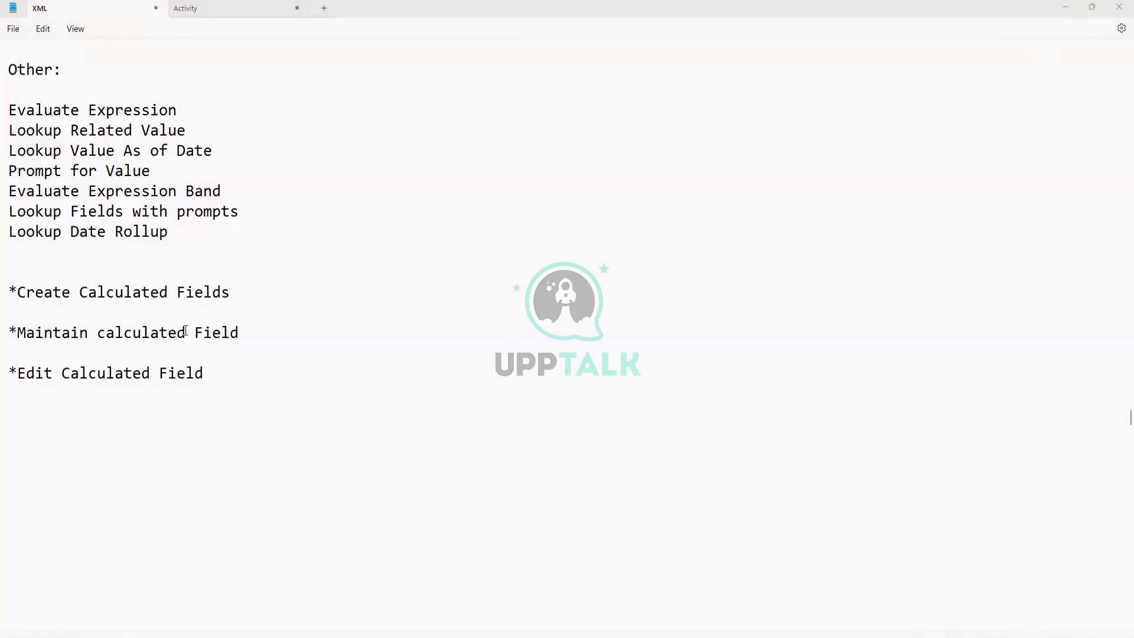
{"action": "left_click", "coordinate": [216, 373]}
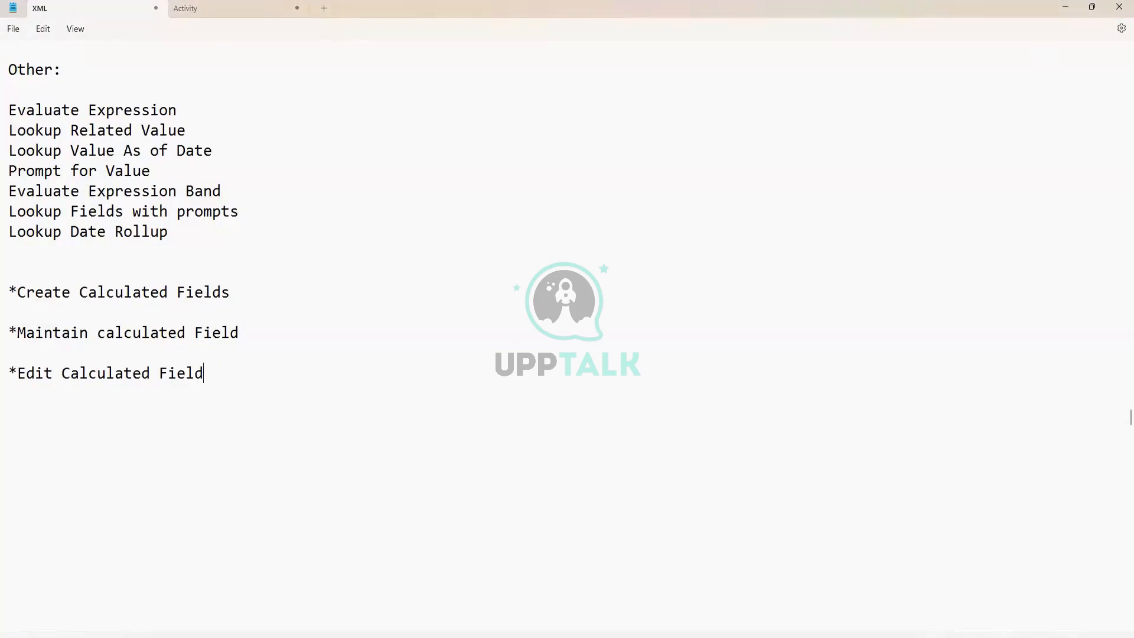
{"action": "key", "text": "Return"}
{"action": "type", "text": "-"}
{"action": "type", "text": " CF -> RA ->"}
{"action": "left_click", "coordinate": [49, 390]}
{"action": "key", "text": "Left"}
{"action": "key", "text": "Left"}
{"action": "type", "text": "Open"}
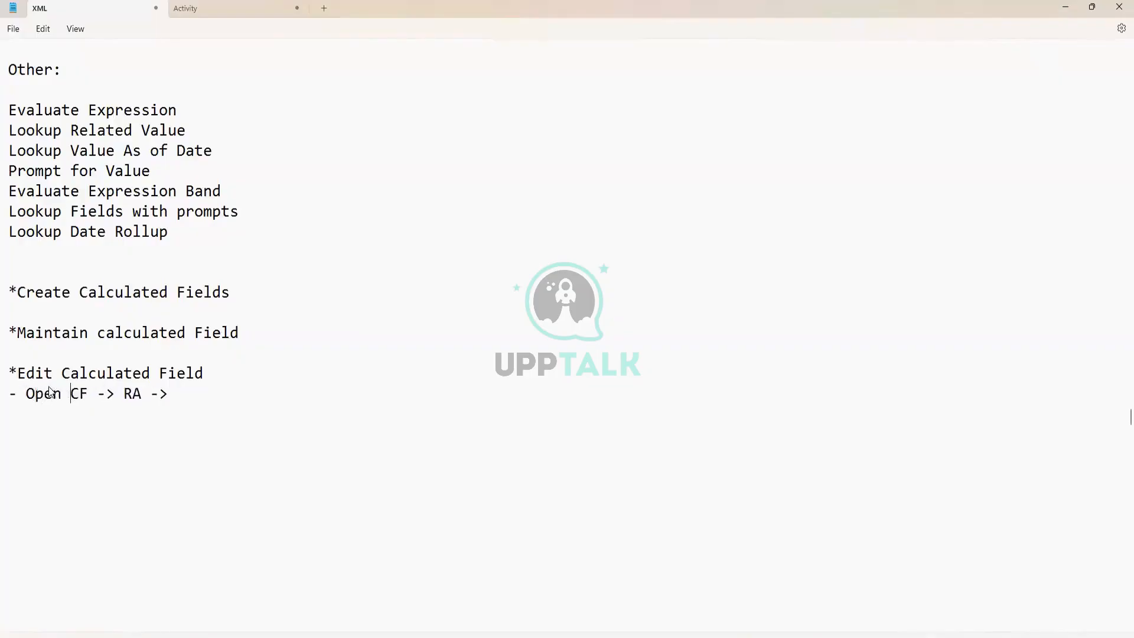
{"action": "left_click", "coordinate": [190, 387]}
{"action": "type", "text": "CF -> Edit"}
Step: Add the line "- Edit CF" below the "- Open CF" line
{"action": "key", "text": "Return"}
{"action": "type", "text": "- Edit "}
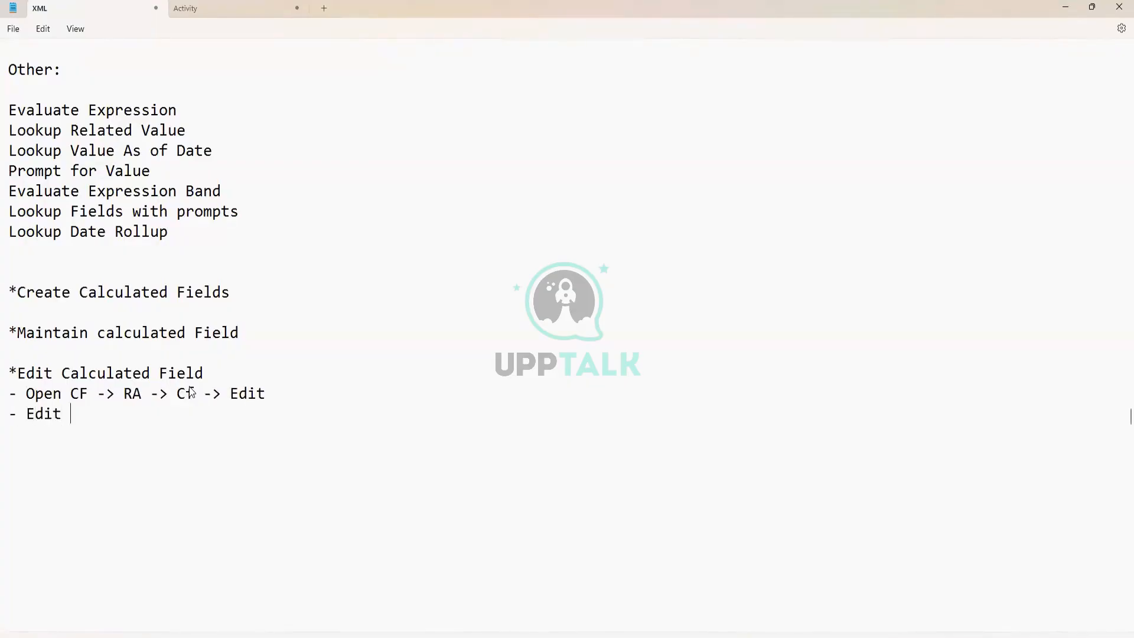
{"action": "type", "text": "Ca"}
{"action": "key", "text": "BackSpace"}
{"action": "type", "text": "F"}
Step: Add the line "- Maintain CF -> Locate CF -> RA -> Edit" below "- Edit CF"
{"action": "key", "text": "Return"}
{"action": "type", "text": "- Mainain"}
{"action": "key", "text": "BackSpace"}
{"action": "key", "text": "BackSpace"}
{"action": "key", "text": "BackSpace"}
{"action": "type", "text": "tain CF ="}
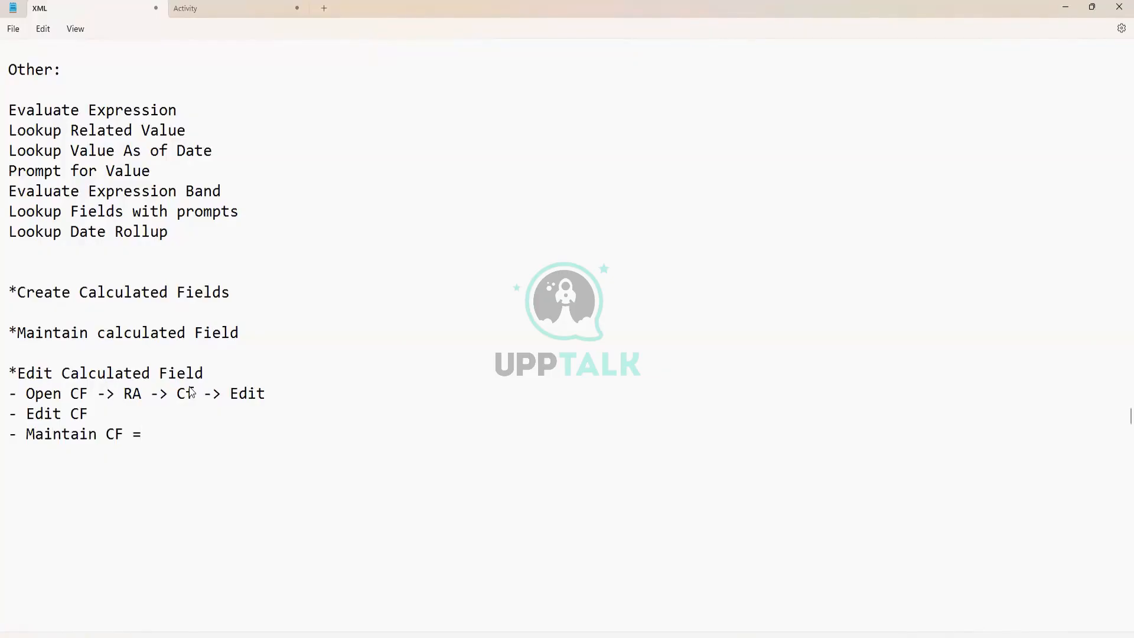
{"action": "key", "text": "BackSpace"}
{"action": "type", "text": "-> Locate CF -> R"}
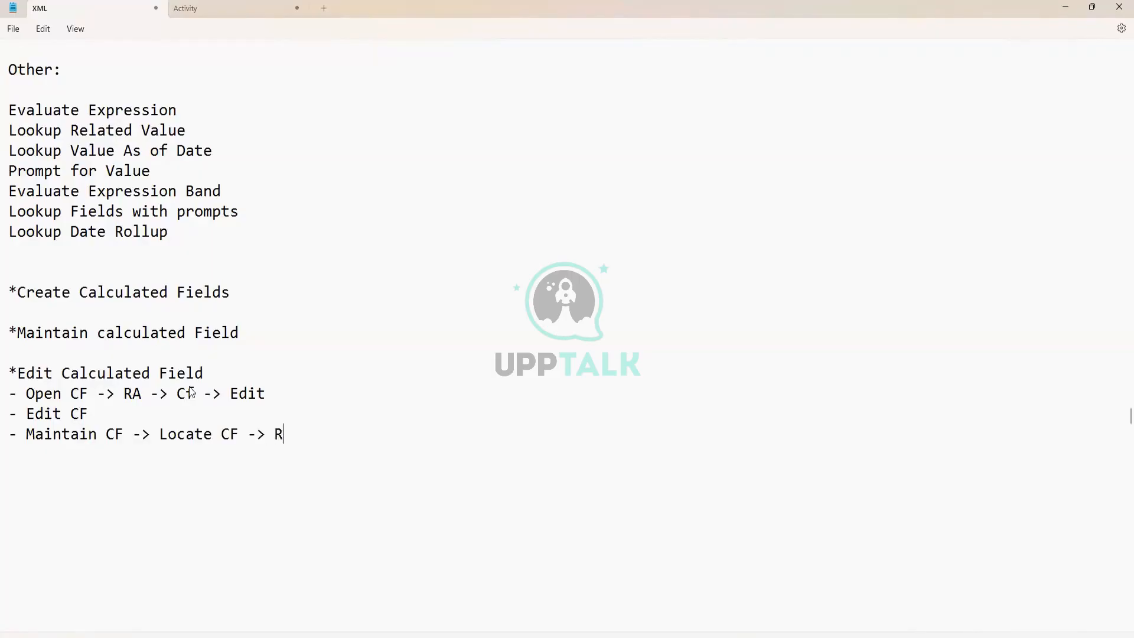
{"action": "type", "text": "A"}
{"action": "type", "text": "> Edit"}
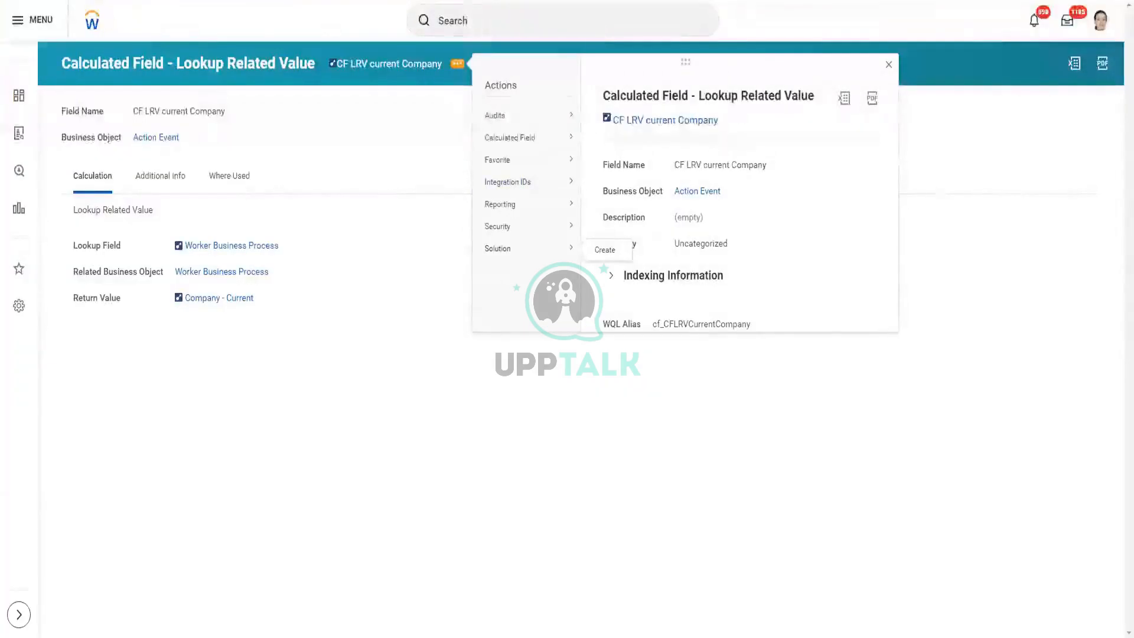
Step: Switch to Workday, close the related actions of CF LRV current Company and open the signed-in worker's profile
{"action": "left_click", "coordinate": [477, 31]}
{"action": "left_click", "coordinate": [1025, 85]}
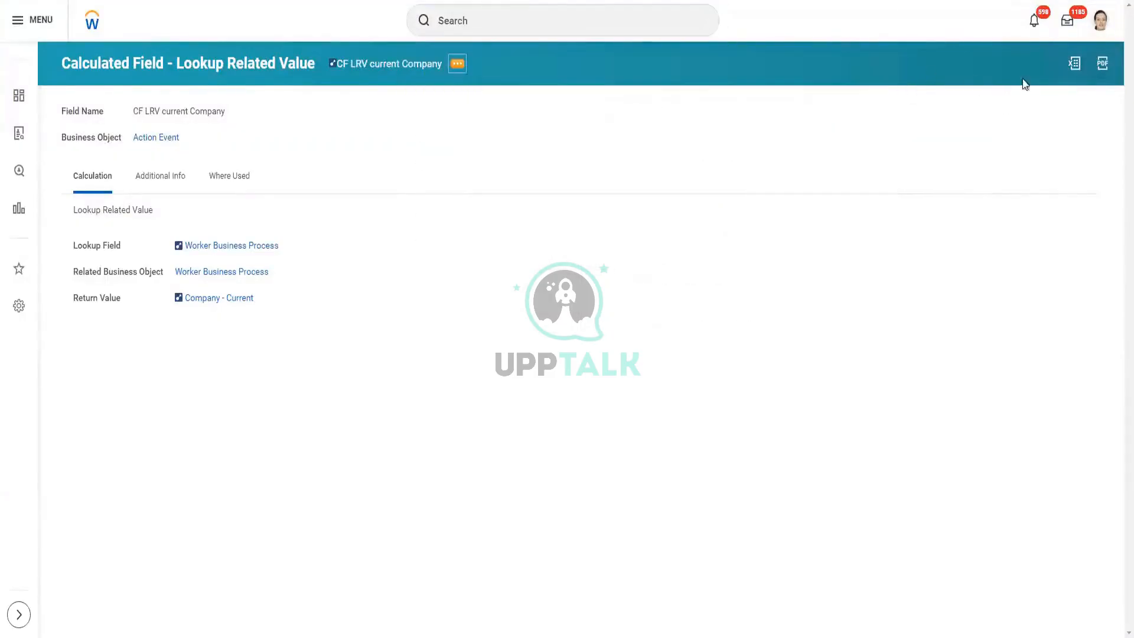
{"action": "right_click", "coordinate": [1100, 23]}
{"action": "left_click", "coordinate": [1063, 34]}
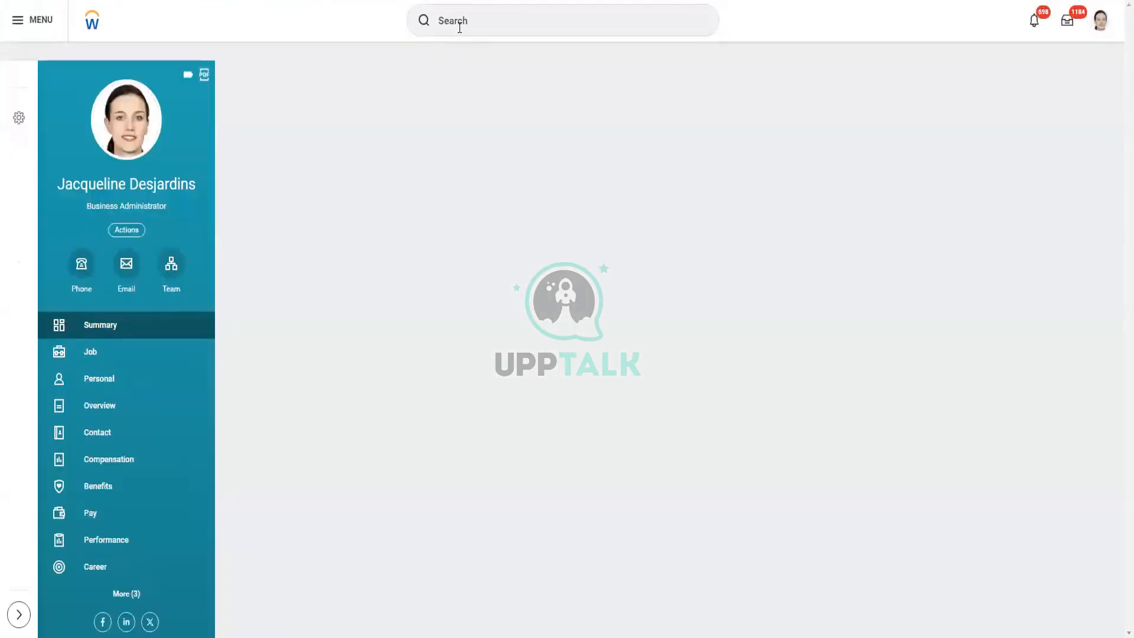
Step: Find and open the Create Calculated Field task
{"action": "left_click", "coordinate": [459, 21]}
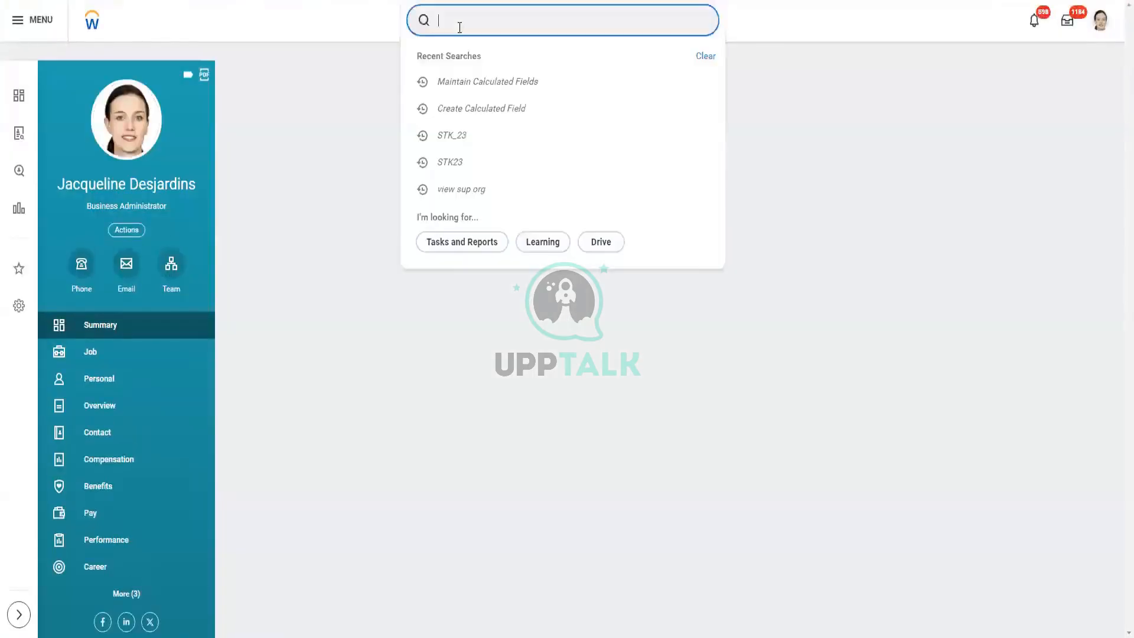
{"action": "type", "text": "Create cal fie"}
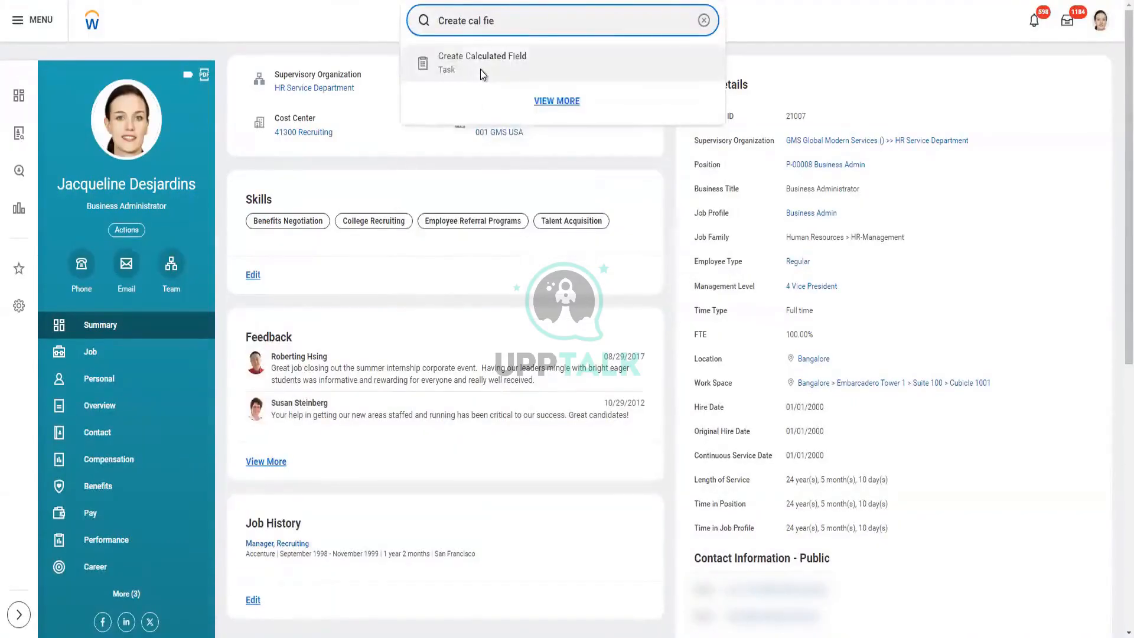
{"action": "left_click", "coordinate": [480, 69]}
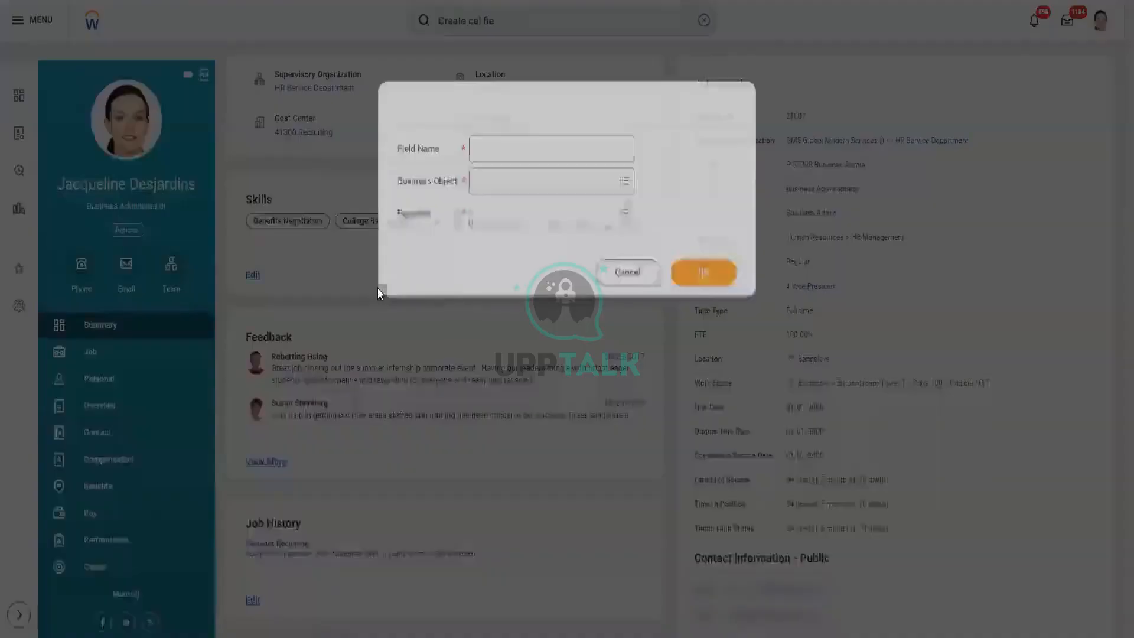
Step: Name the new calculated field "CF AC Hourly Rate on Worker"
{"action": "left_click", "coordinate": [500, 145]}
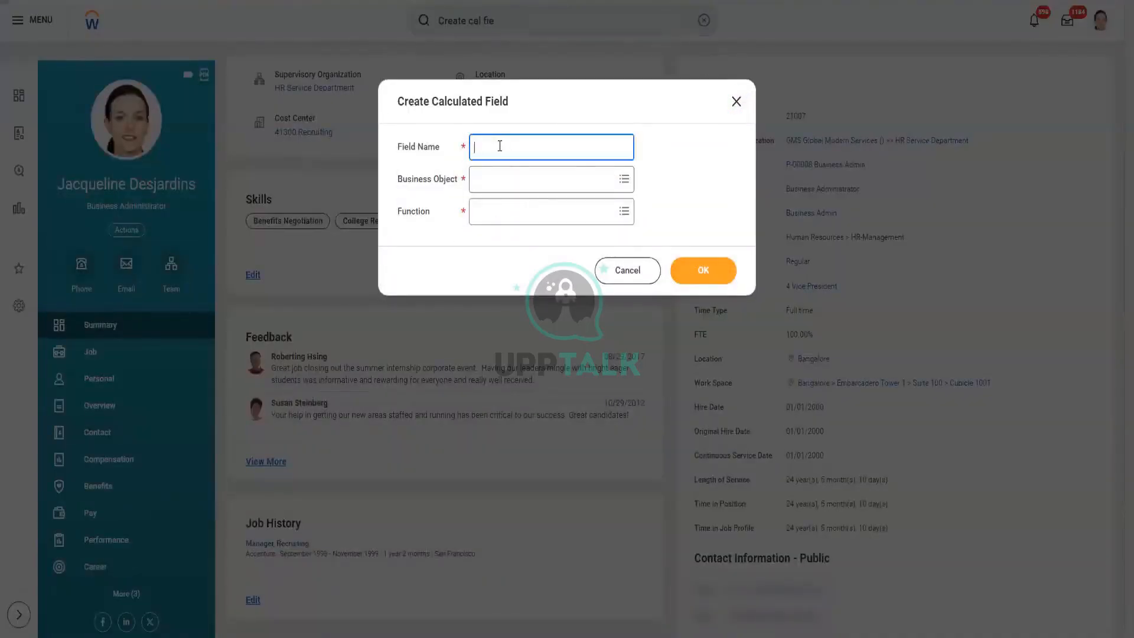
{"action": "type", "text": "CF AR"}
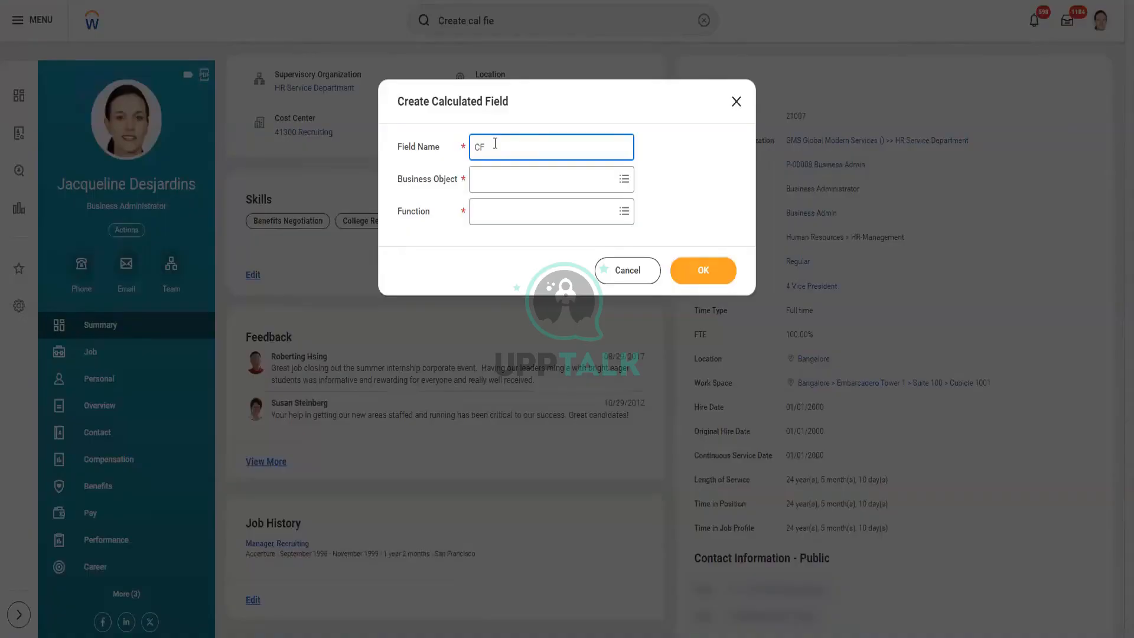
{"action": "type", "text": "AR"}
{"action": "key", "text": "BackSpace"}
{"action": "type", "text": "C"}
{"action": "type", "text": "Typ"}
{"action": "key", "text": "BackSpace"}
{"action": "key", "text": "BackSpace"}
{"action": "key", "text": "BackSpace"}
{"action": "type", "text": "Hourly Rate on Worker"}
Step: Examine the naming parts of the field name by highlighting the prefix, function code, purpose and business object
{"action": "left_click_drag", "start_coordinate": [474, 147], "coordinate": [544, 152]}
{"action": "left_click", "coordinate": [556, 152]}
{"action": "double_click", "coordinate": [579, 151]}
{"action": "double_click", "coordinate": [497, 145]}
{"action": "left_click_drag", "start_coordinate": [486, 147], "coordinate": [471, 145]}
{"action": "double_click", "coordinate": [488, 144]}
{"action": "double_click", "coordinate": [574, 147]}
{"action": "left_click_drag", "start_coordinate": [499, 147], "coordinate": [541, 148]}
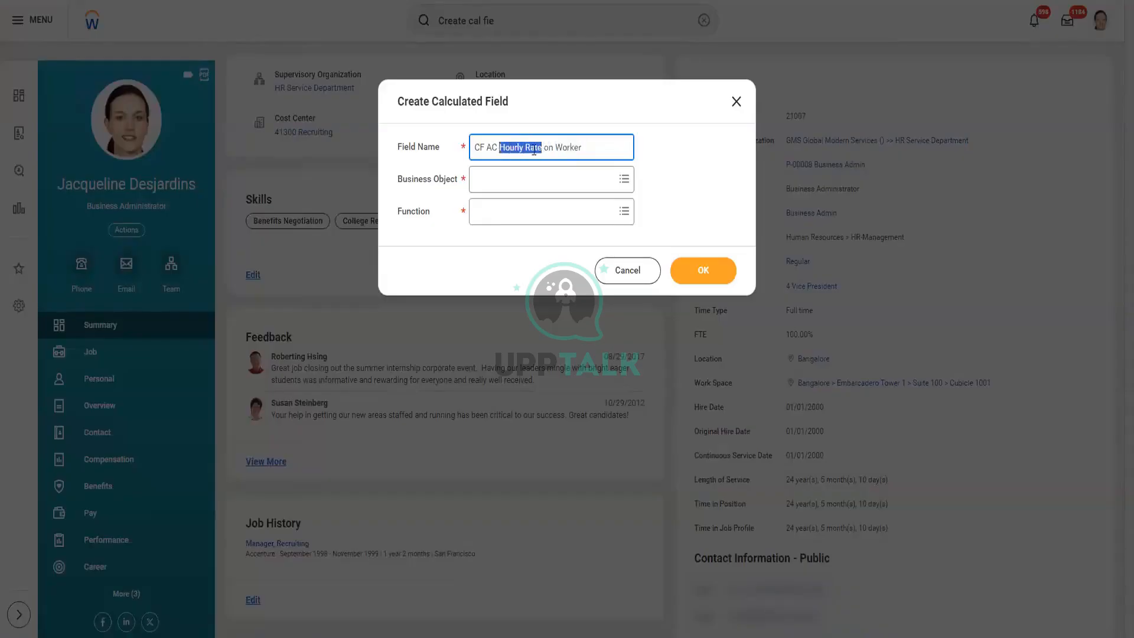
Step: Set the business object to Worker and the function to Arithmetic Calculation, and continue to the field's definition page
{"action": "left_click", "coordinate": [513, 179]}
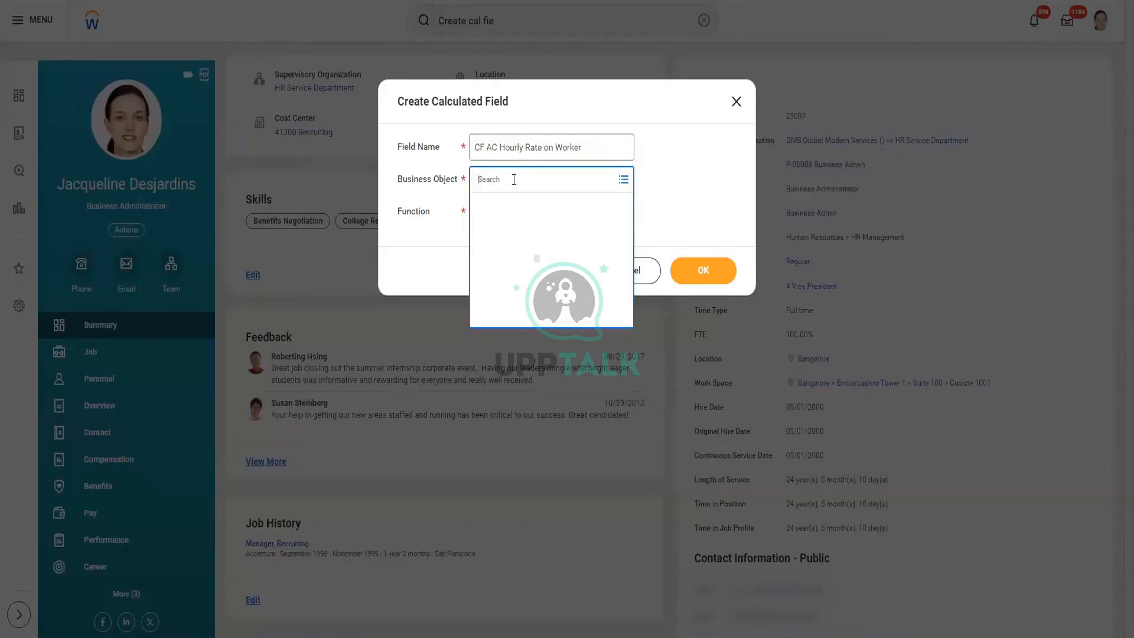
{"action": "type", "text": "Worker"}
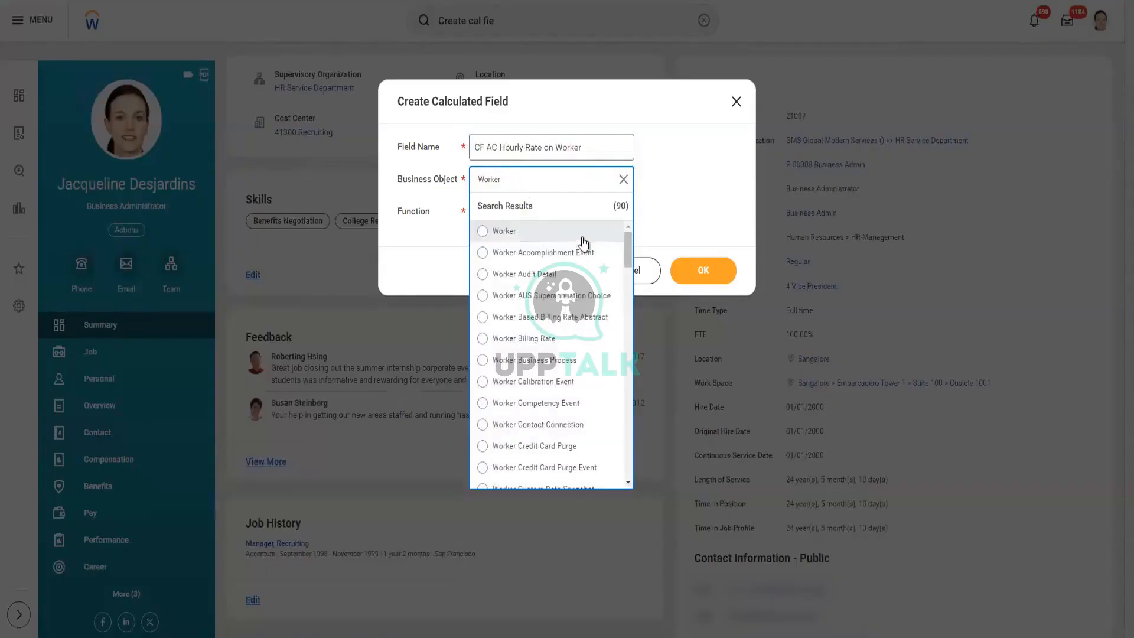
{"action": "left_click", "coordinate": [581, 239]}
{"action": "left_click", "coordinate": [547, 214]}
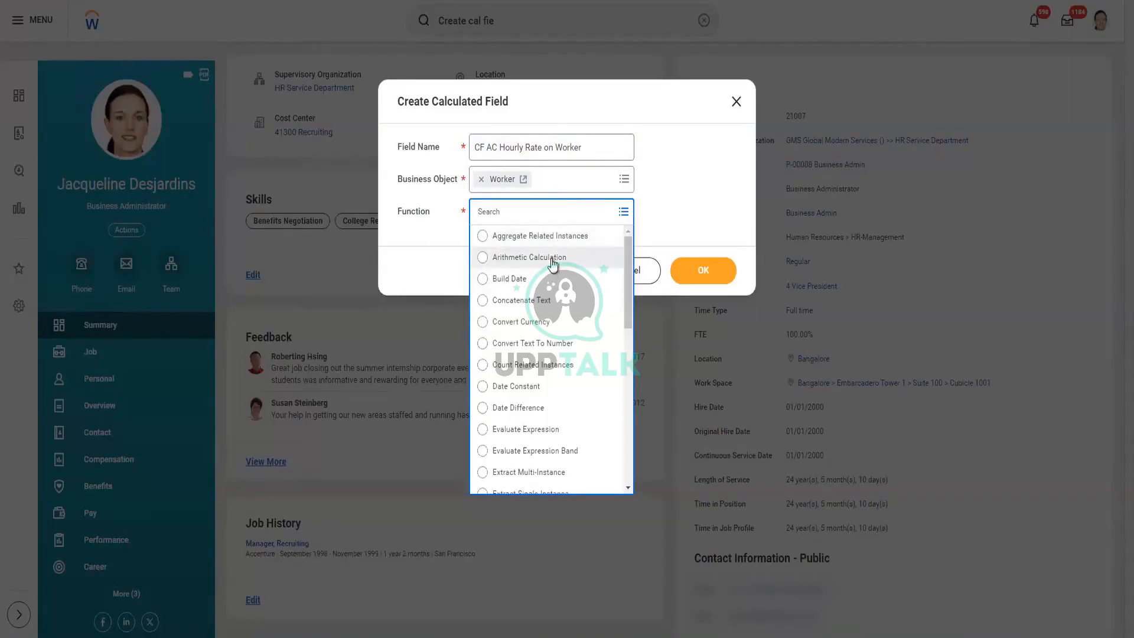
{"action": "left_click", "coordinate": [555, 260]}
{"action": "left_click", "coordinate": [701, 273]}
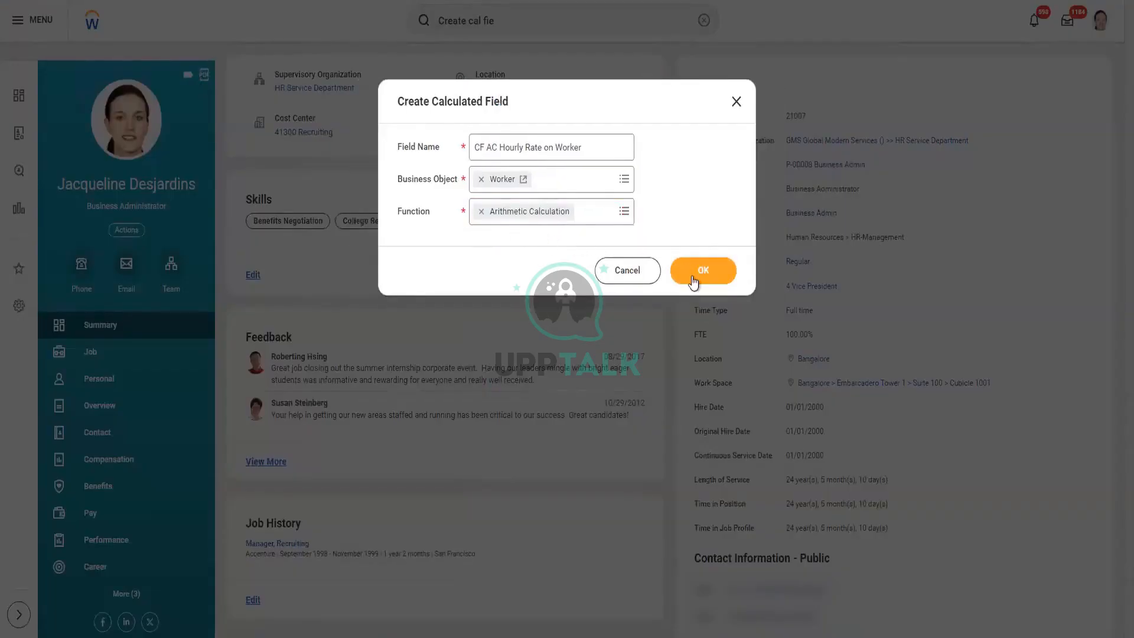
{"action": "left_click", "coordinate": [695, 279]}
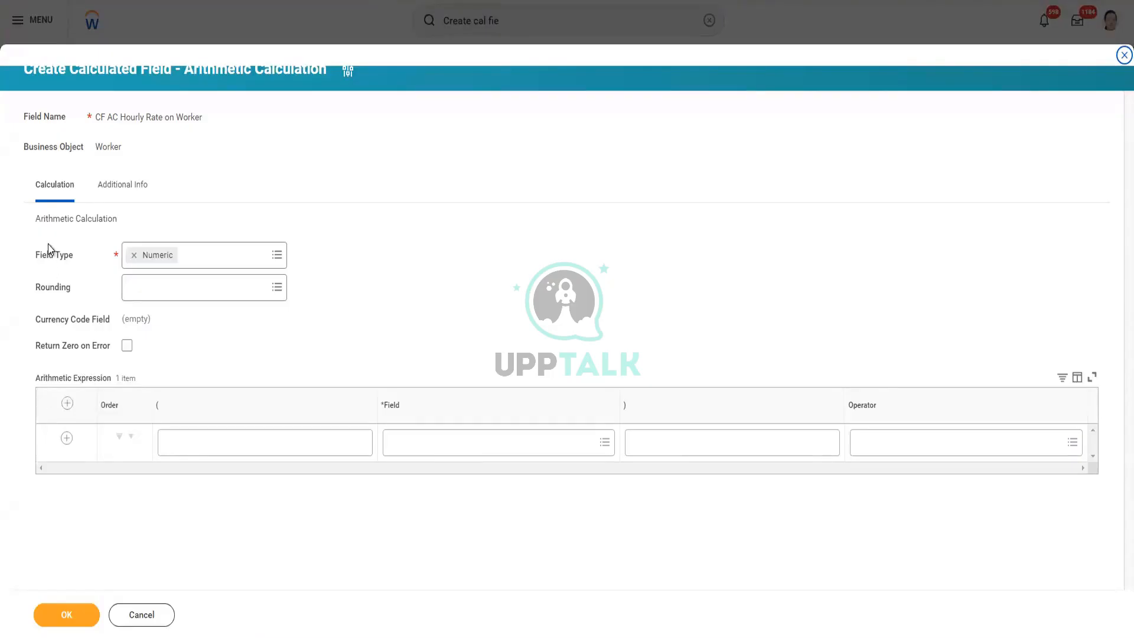
Step: Change the calculated field's function to Lookup Related Value and continue to its definition page
{"action": "left_click_drag", "start_coordinate": [30, 248], "coordinate": [158, 405]}
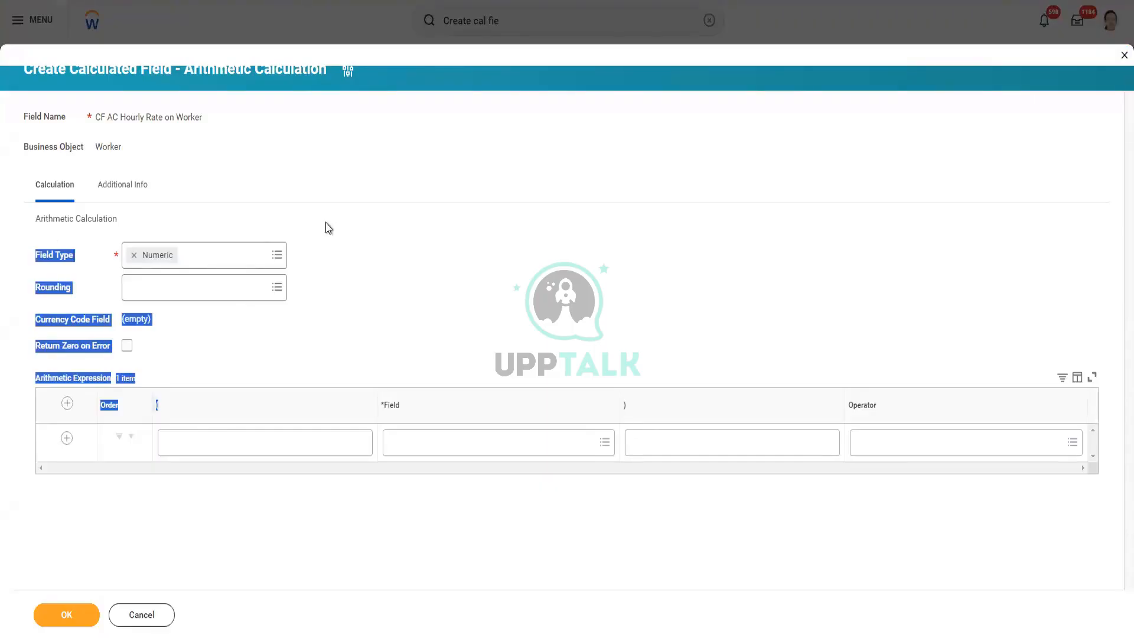
{"action": "left_click", "coordinate": [350, 77]}
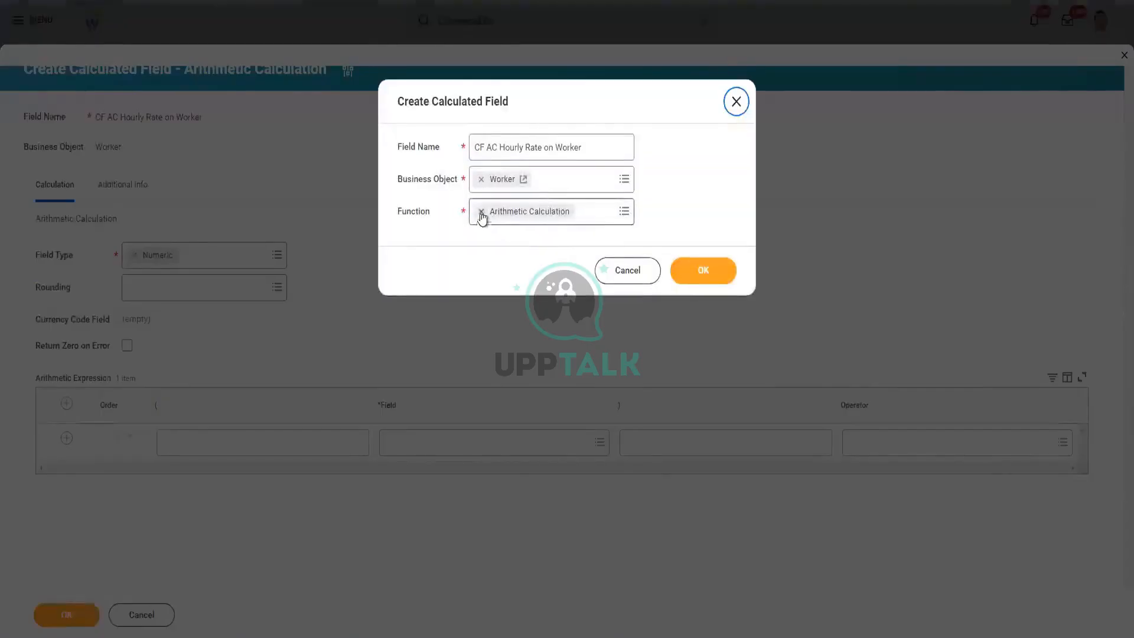
{"action": "left_click", "coordinate": [480, 211]}
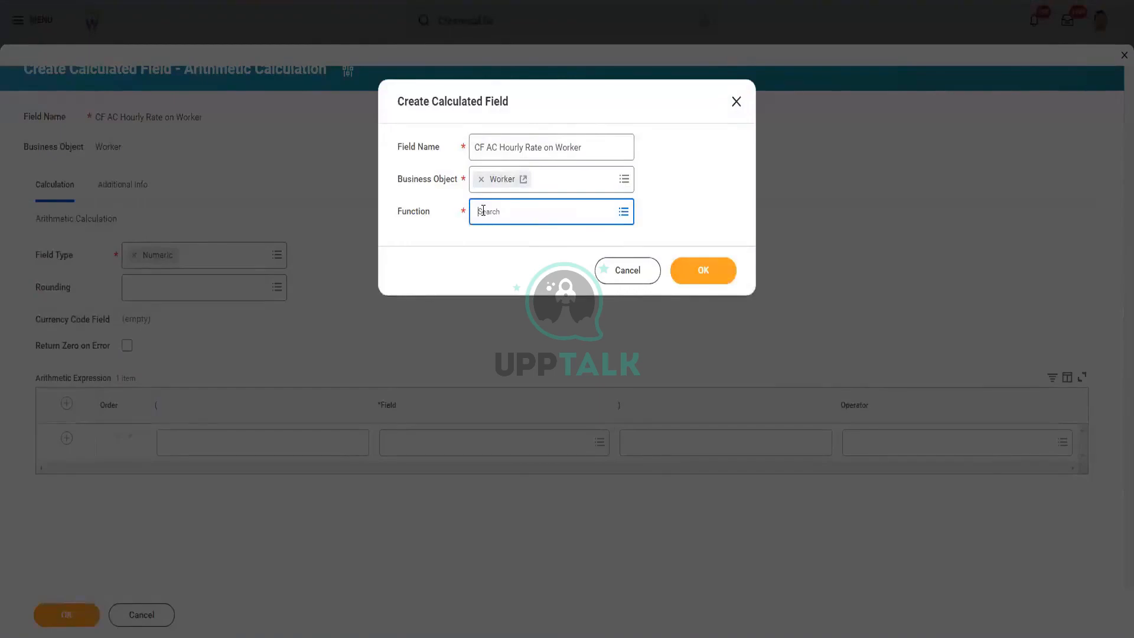
{"action": "type", "text": "k"}
{"action": "type", "text": "n"}
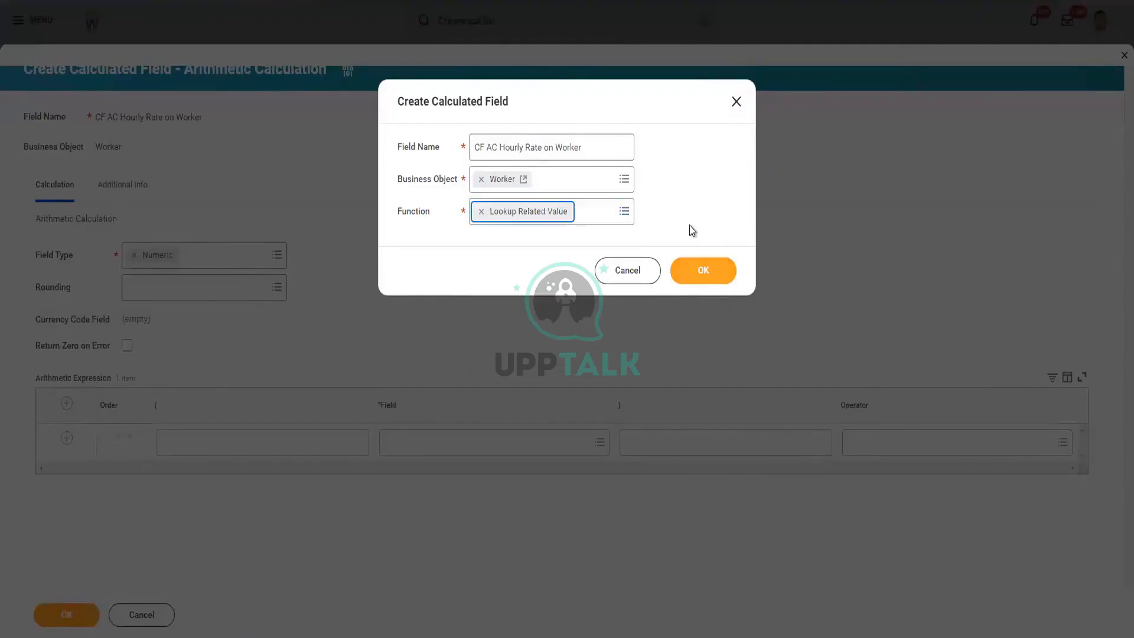
{"action": "left_click", "coordinate": [689, 276]}
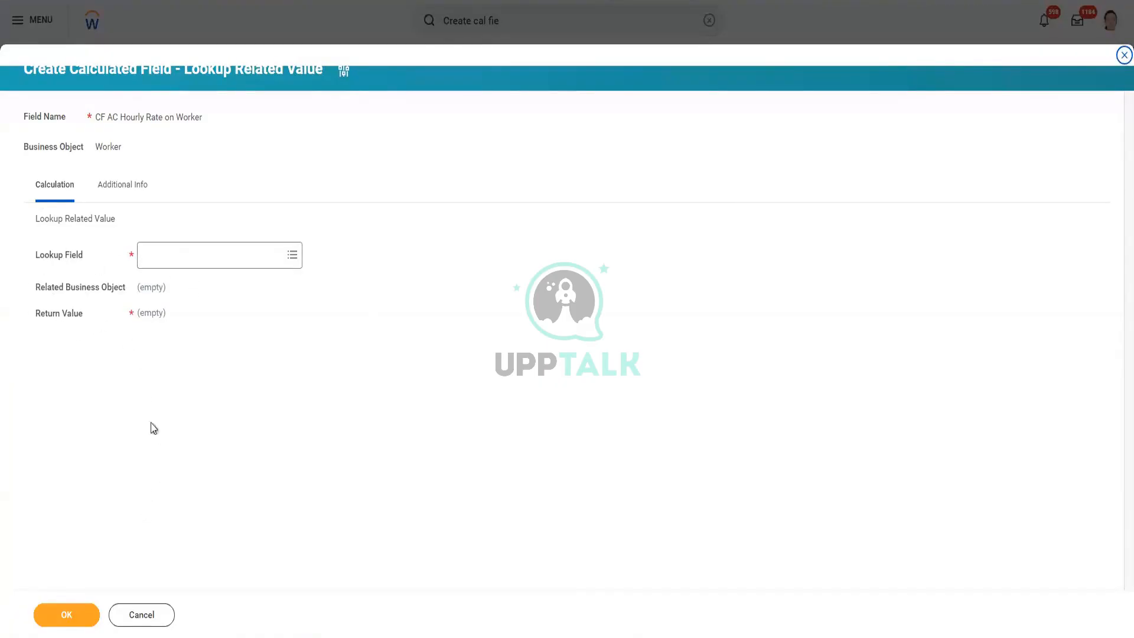
Step: Set the calculated field's function back to Arithmetic Calculation and continue to its definition page
{"action": "left_click", "coordinate": [343, 71]}
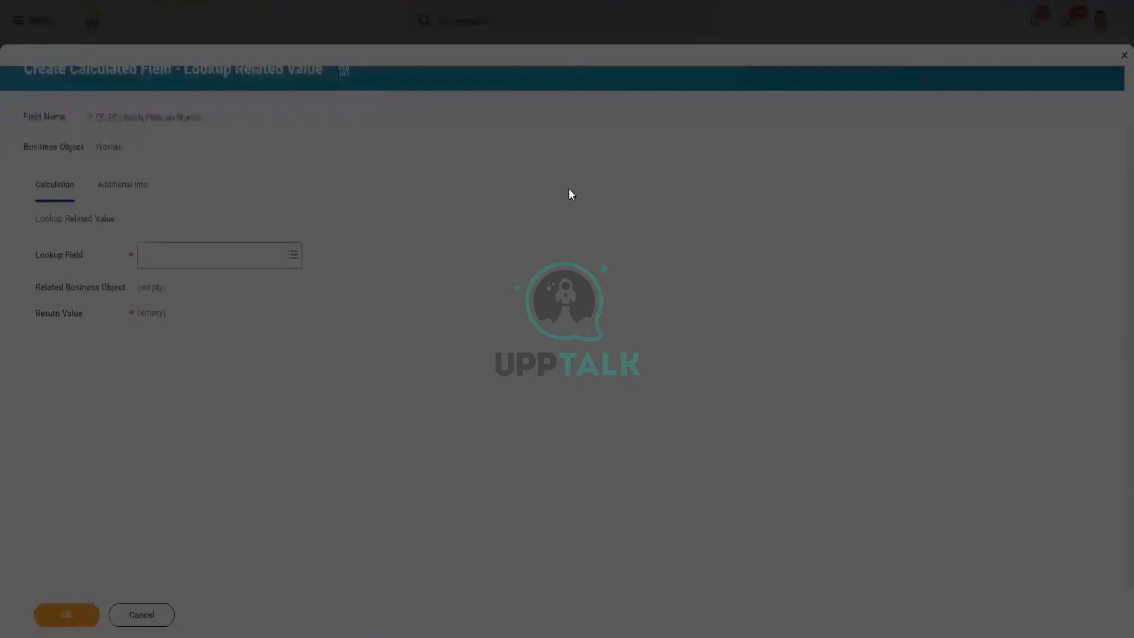
{"action": "left_click", "coordinate": [482, 211]}
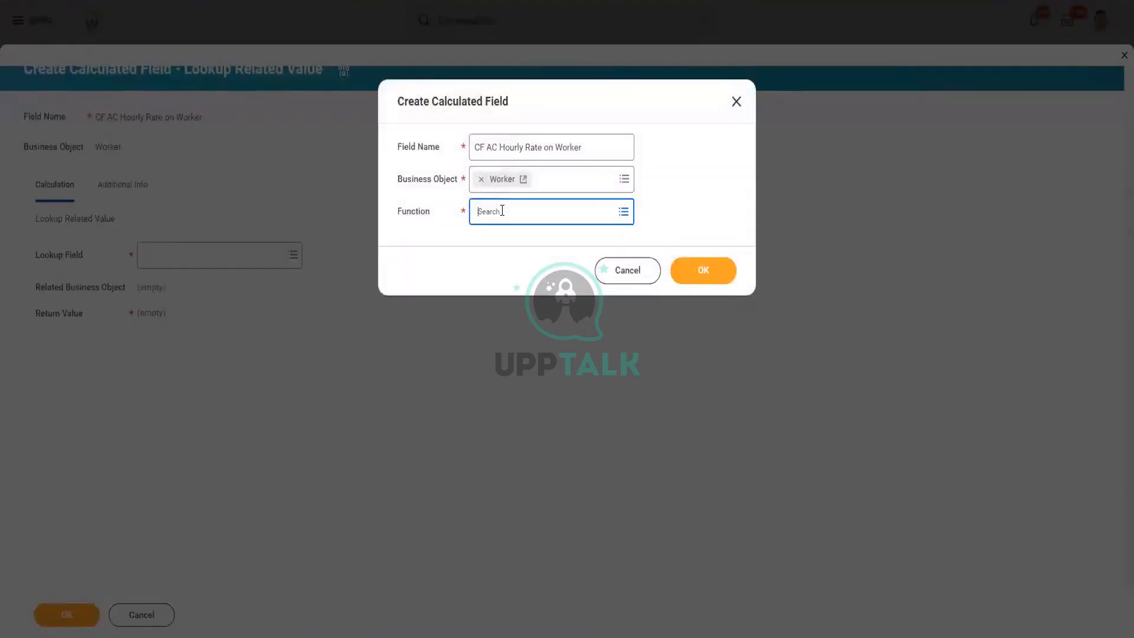
{"action": "type", "text": "Arith"}
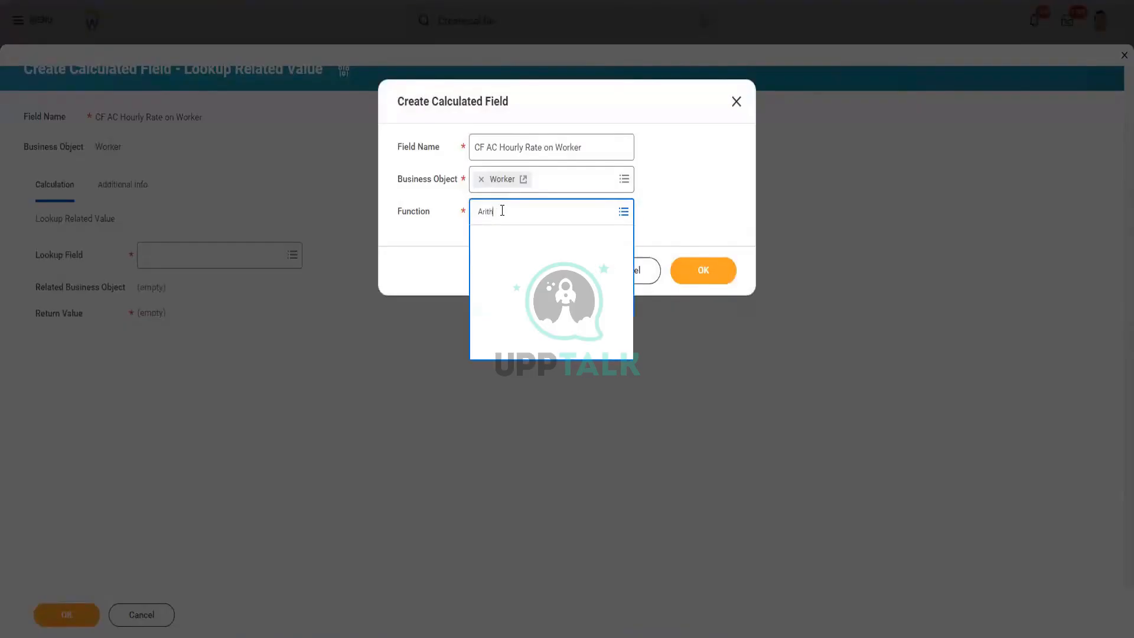
{"action": "left_click", "coordinate": [515, 239]}
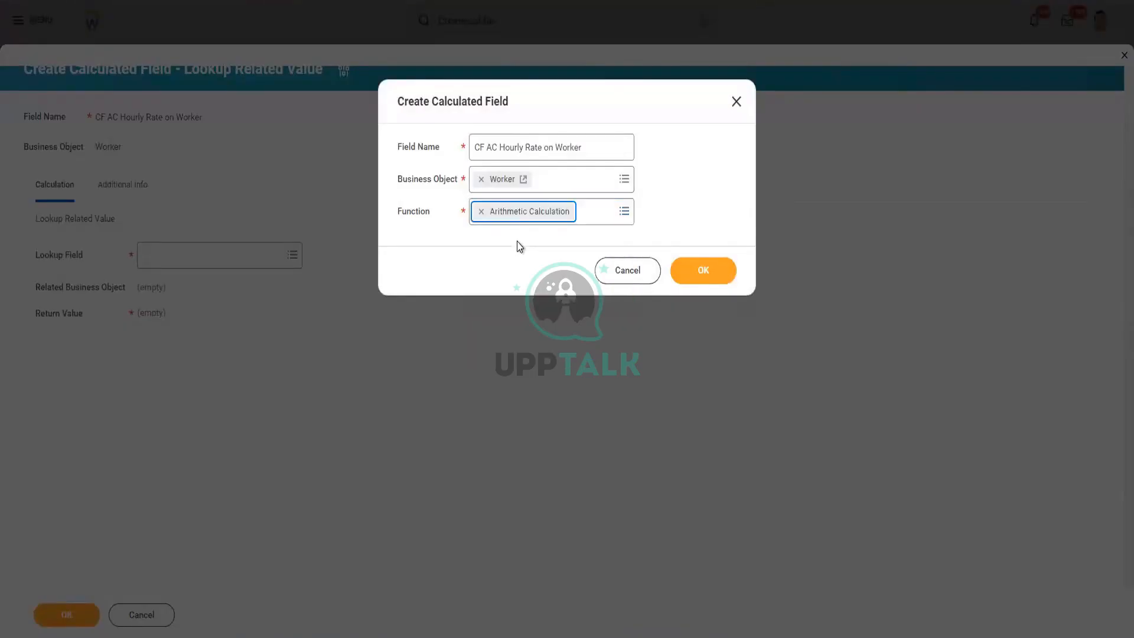
{"action": "left_click", "coordinate": [695, 270]}
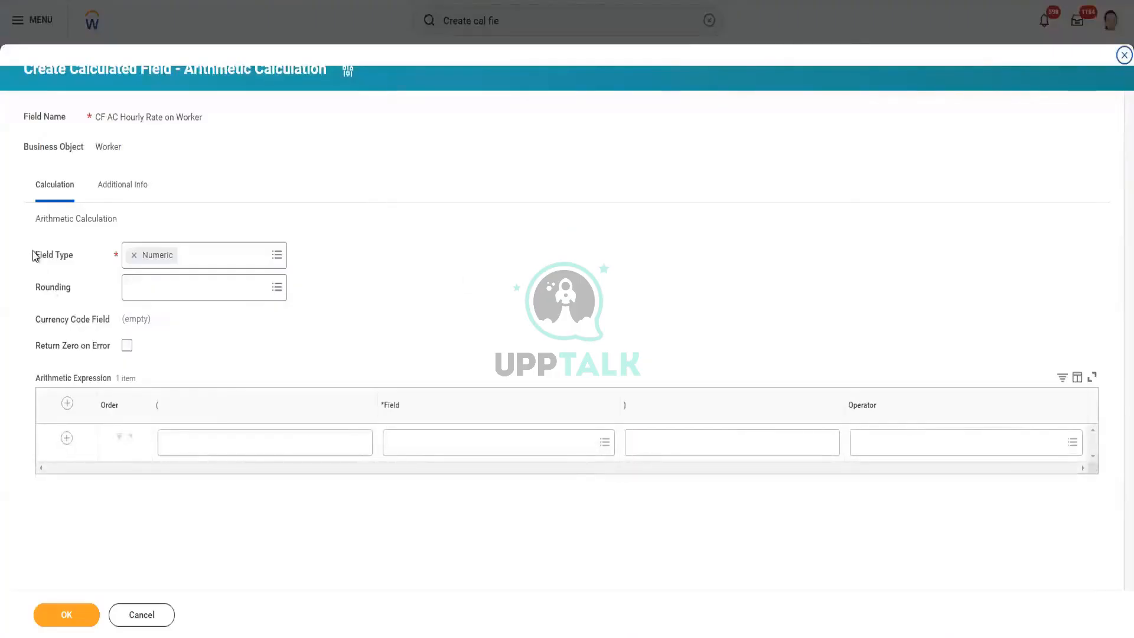
Step: Examine the arithmetic calculation settings, and the Description and Category settings in the field's additional information
{"action": "left_click_drag", "start_coordinate": [34, 255], "coordinate": [89, 317]}
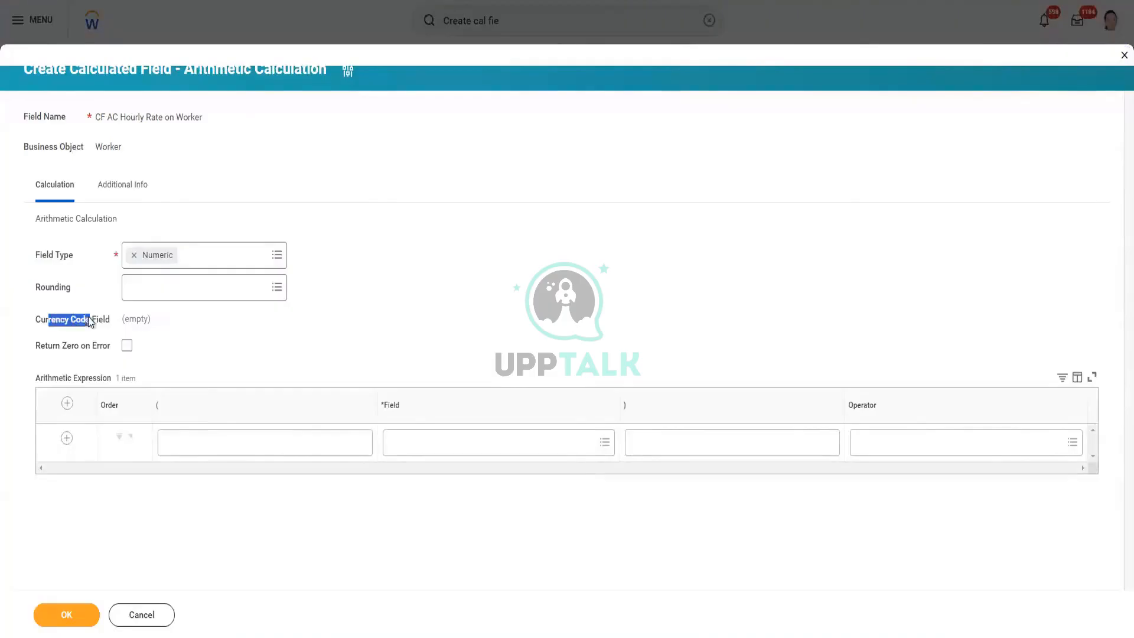
{"action": "left_click", "coordinate": [122, 187]}
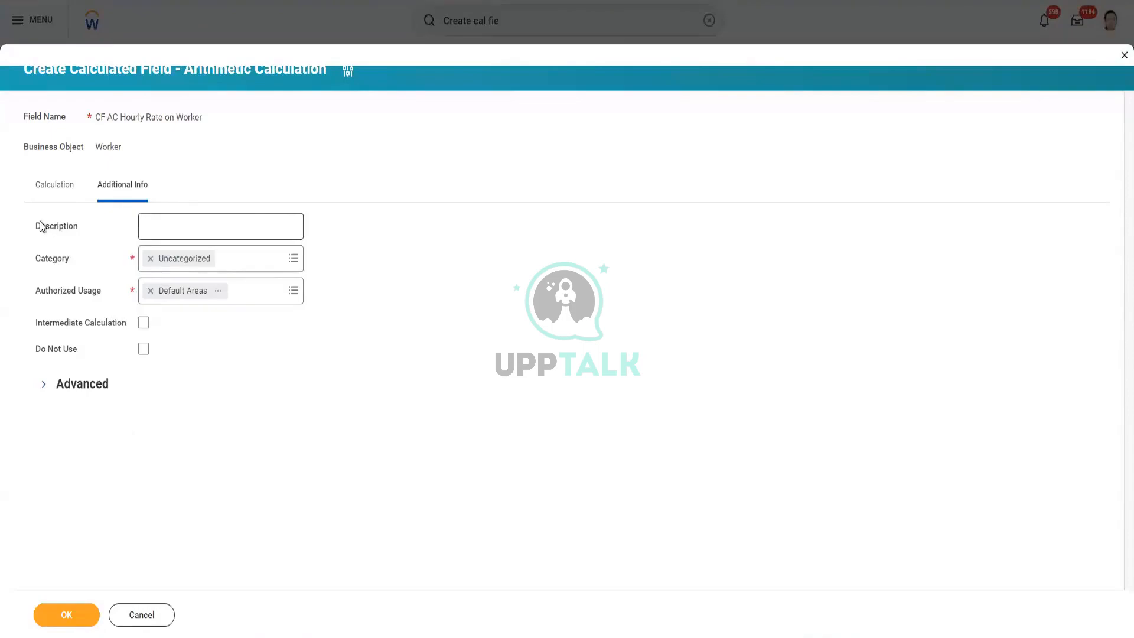
{"action": "double_click", "coordinate": [57, 226]}
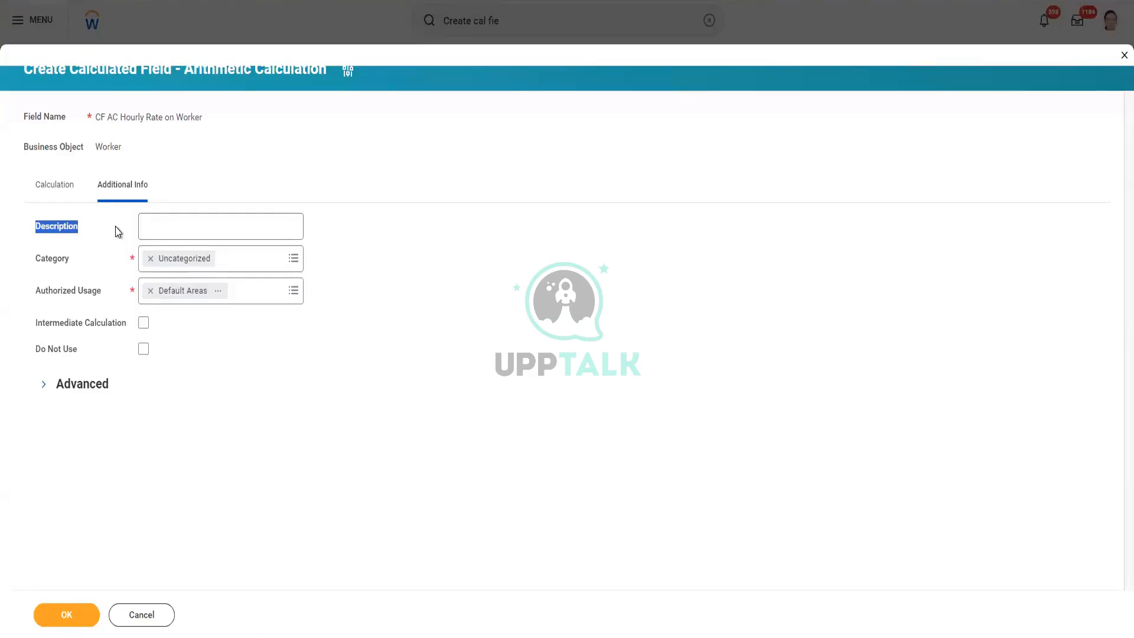
{"action": "left_click", "coordinate": [54, 263]}
{"action": "double_click", "coordinate": [55, 264]}
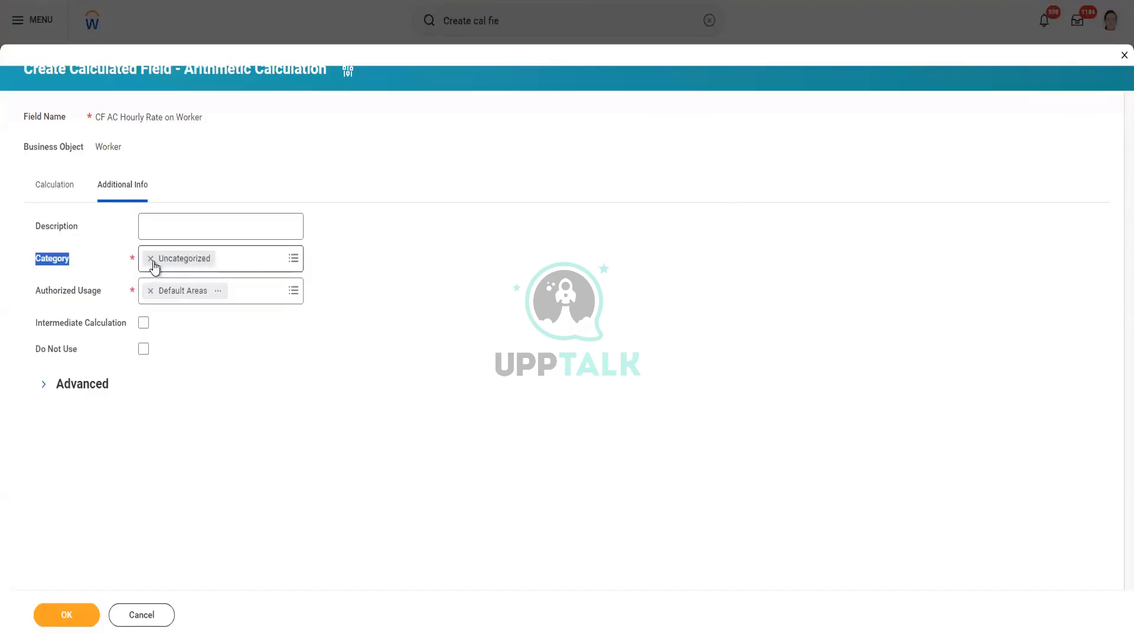
Step: Add the Integration category to the calculated field
{"action": "left_click", "coordinate": [239, 256]}
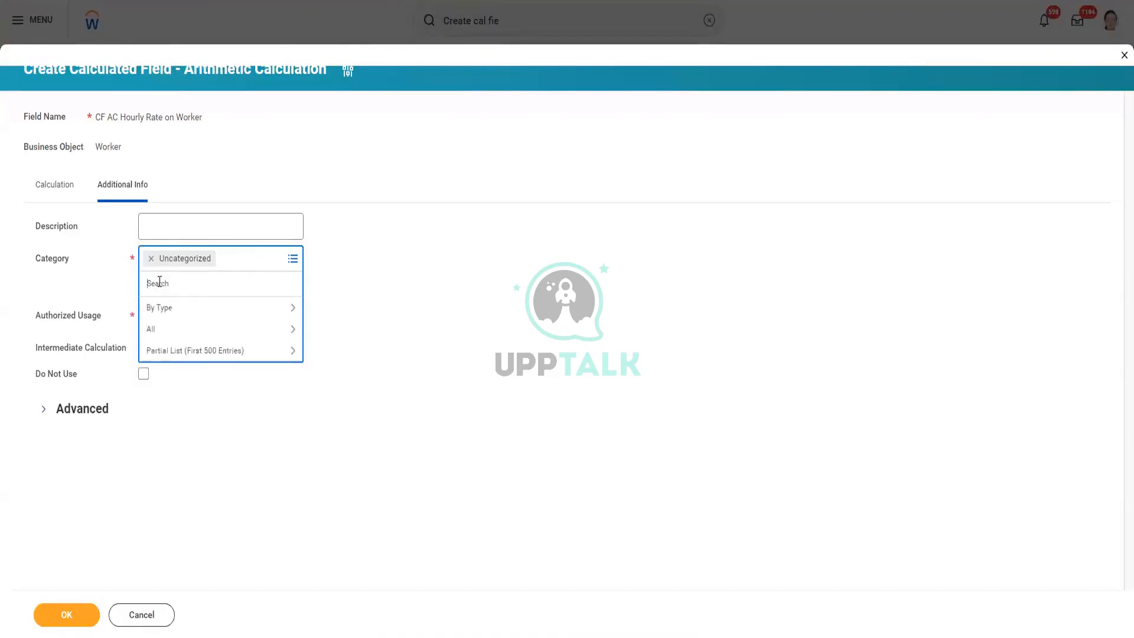
{"action": "type", "text": "integra"}
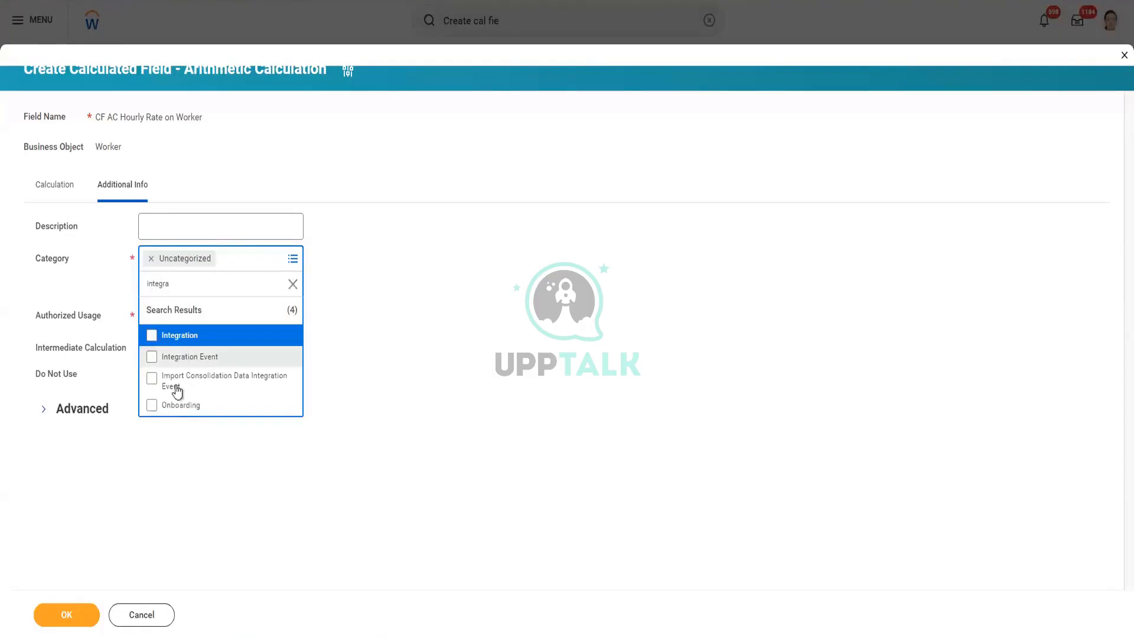
{"action": "left_click", "coordinate": [186, 337]}
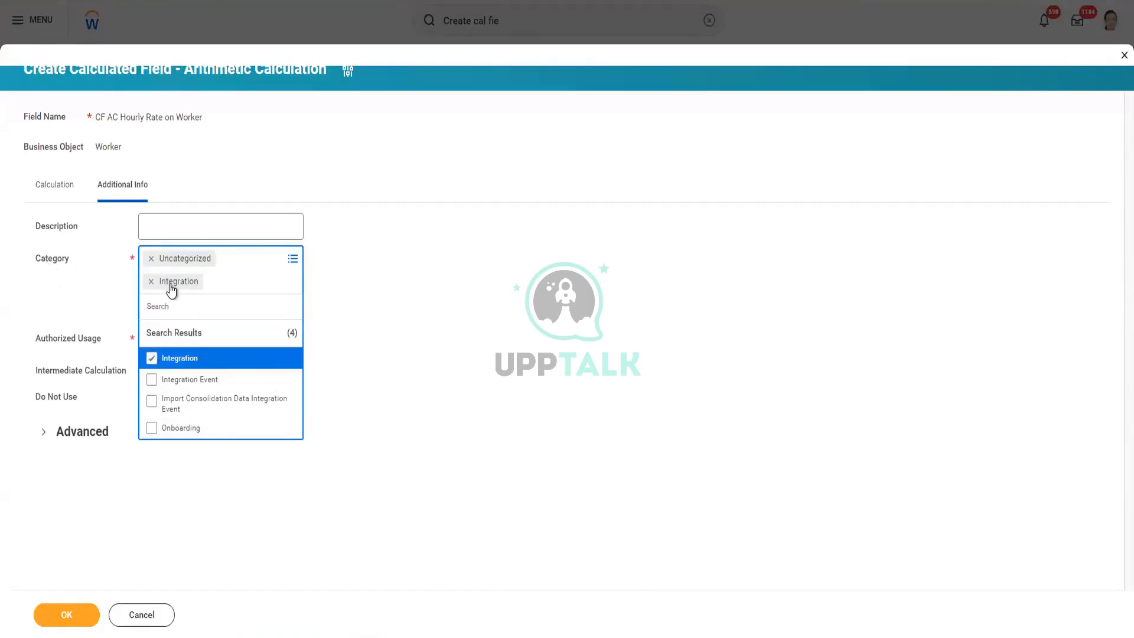
{"action": "left_click", "coordinate": [339, 298]}
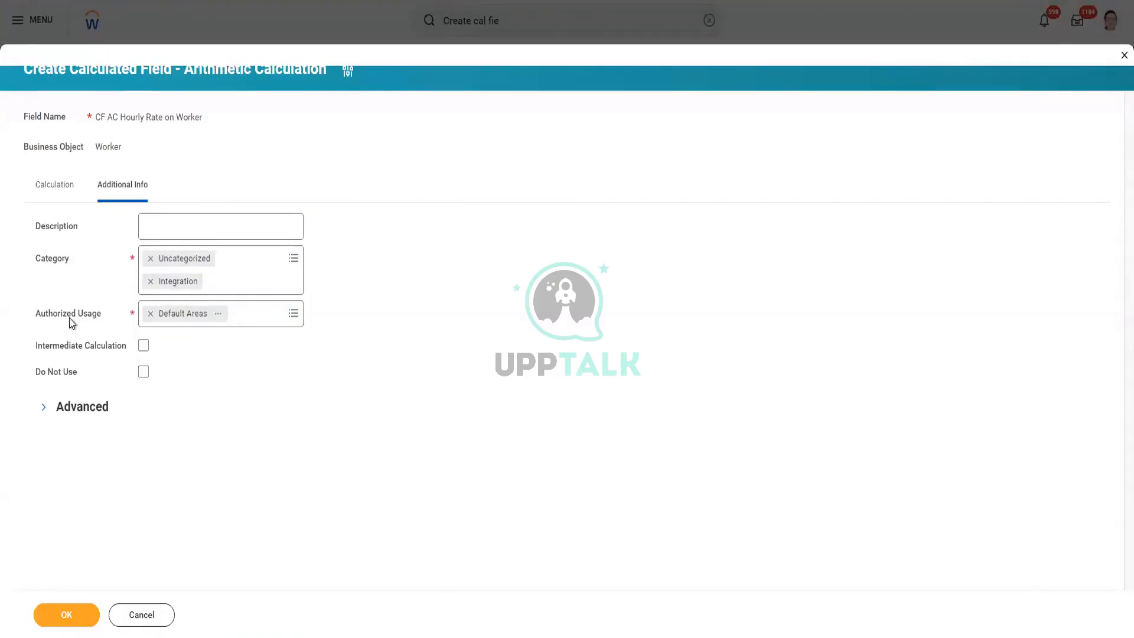
Step: Examine the Authorized Usage setting and its full list of available usage areas without changing the selection
{"action": "left_click_drag", "start_coordinate": [70, 318], "coordinate": [102, 320]}
{"action": "left_click", "coordinate": [268, 353]}
{"action": "left_click", "coordinate": [256, 310]}
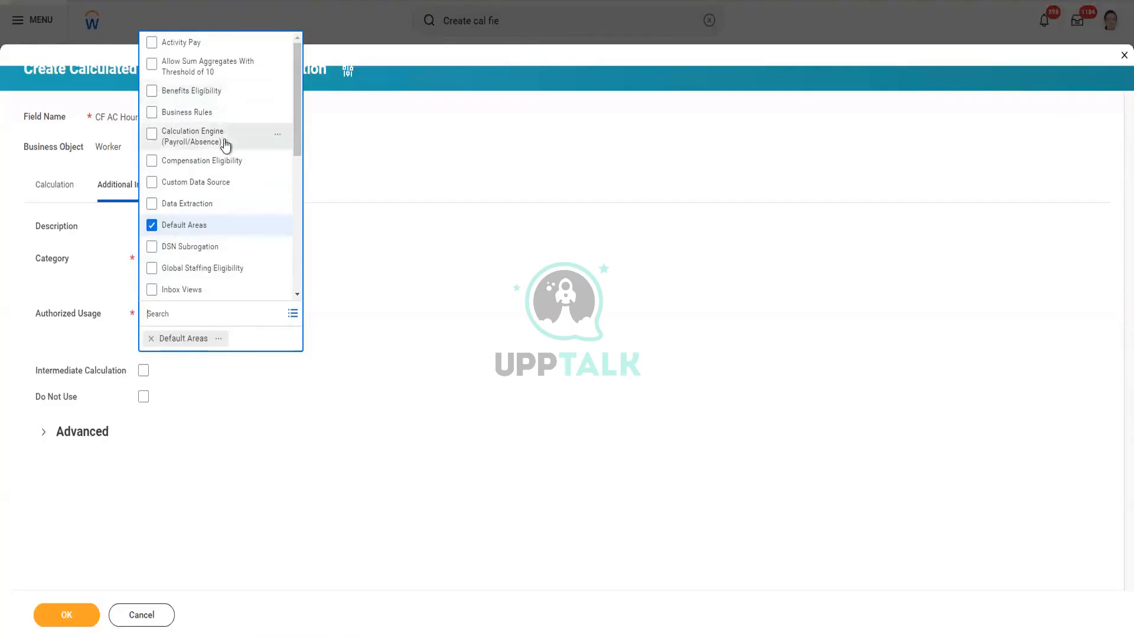
{"action": "scroll", "coordinate": [226, 144], "scroll_direction": "down", "scroll_amount": 3}
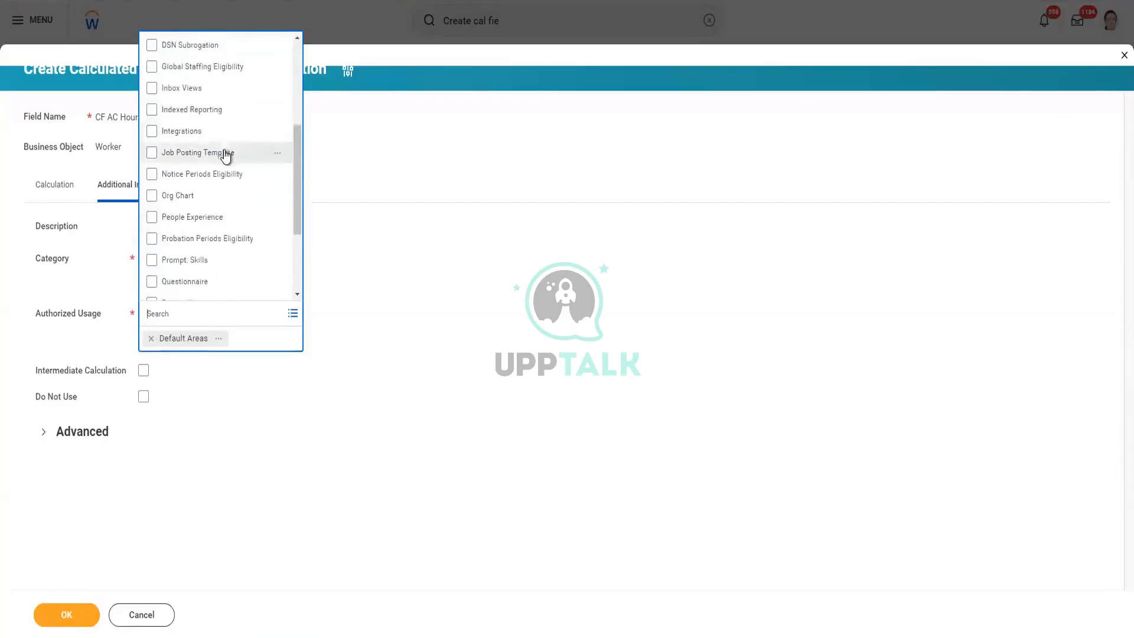
{"action": "scroll", "coordinate": [194, 245], "scroll_direction": "down", "scroll_amount": 2}
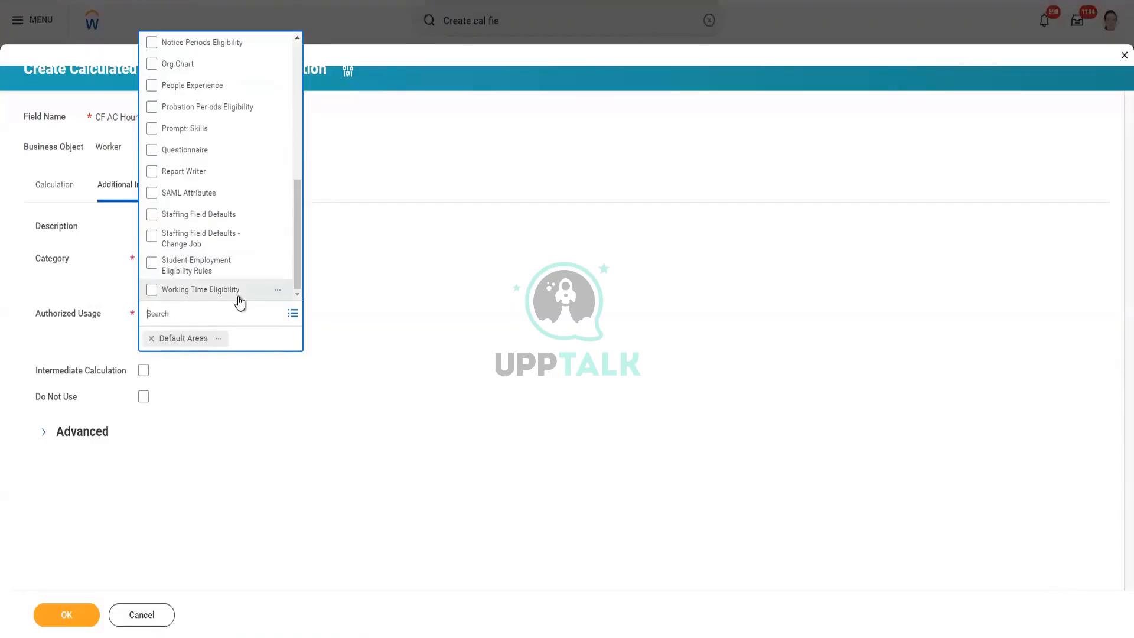
{"action": "left_click", "coordinate": [400, 384]}
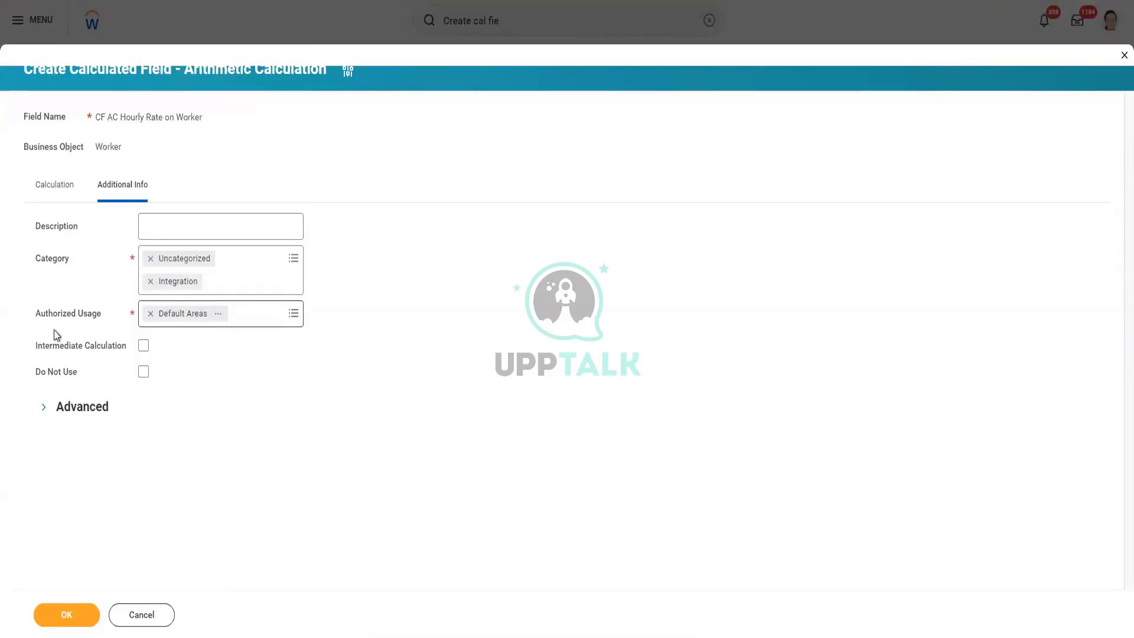
Step: Examine the Intermediate Calculation and Do Not Use options by highlighting their labels
{"action": "left_click_drag", "start_coordinate": [48, 352], "coordinate": [131, 359]}
{"action": "left_click", "coordinate": [151, 363]}
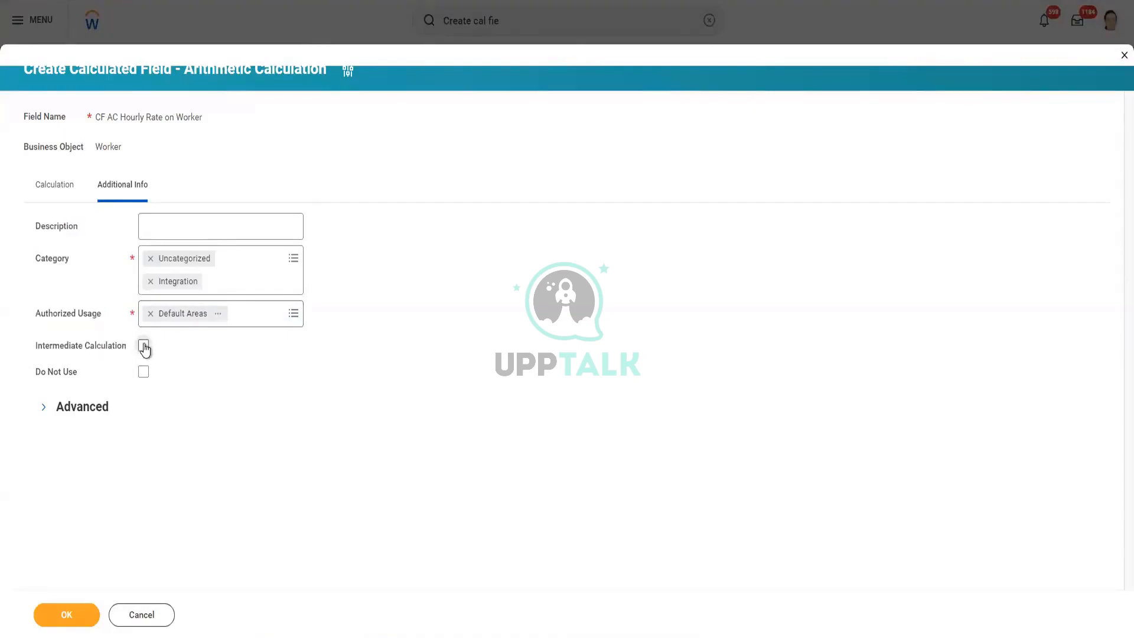
{"action": "left_click_drag", "start_coordinate": [37, 352], "coordinate": [104, 361]}
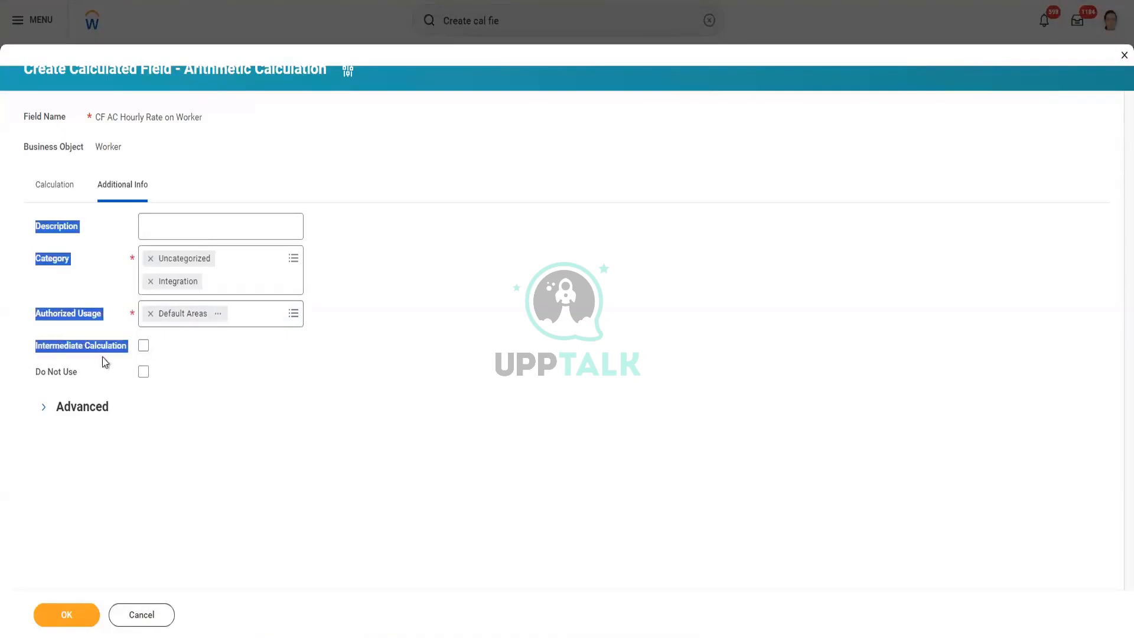
{"action": "left_click", "coordinate": [200, 358]}
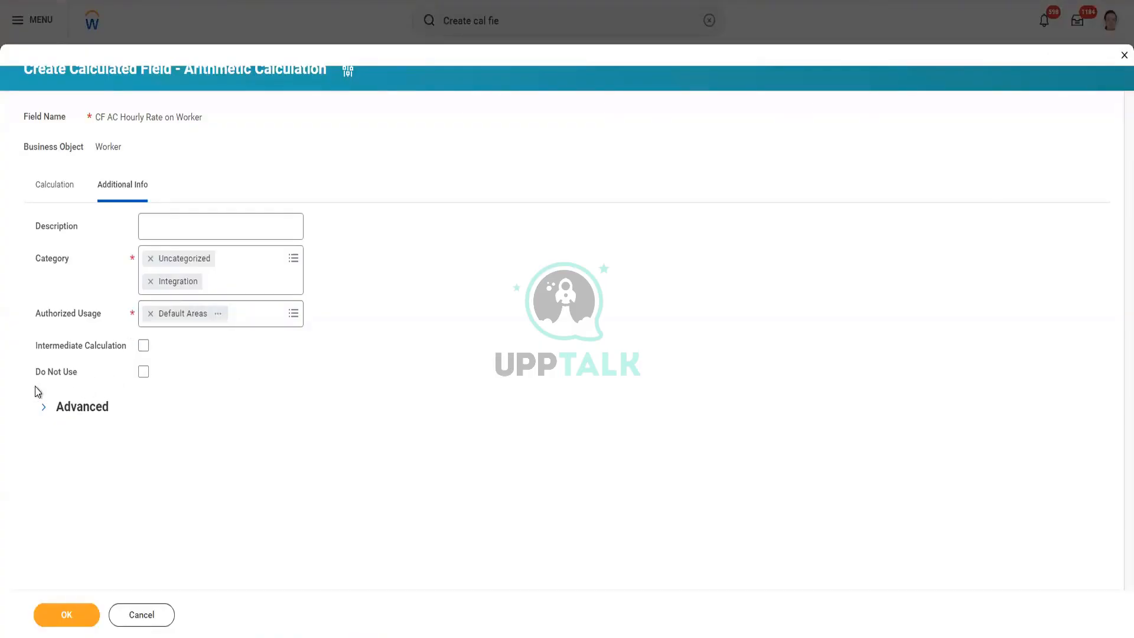
{"action": "left_click_drag", "start_coordinate": [56, 375], "coordinate": [84, 374]}
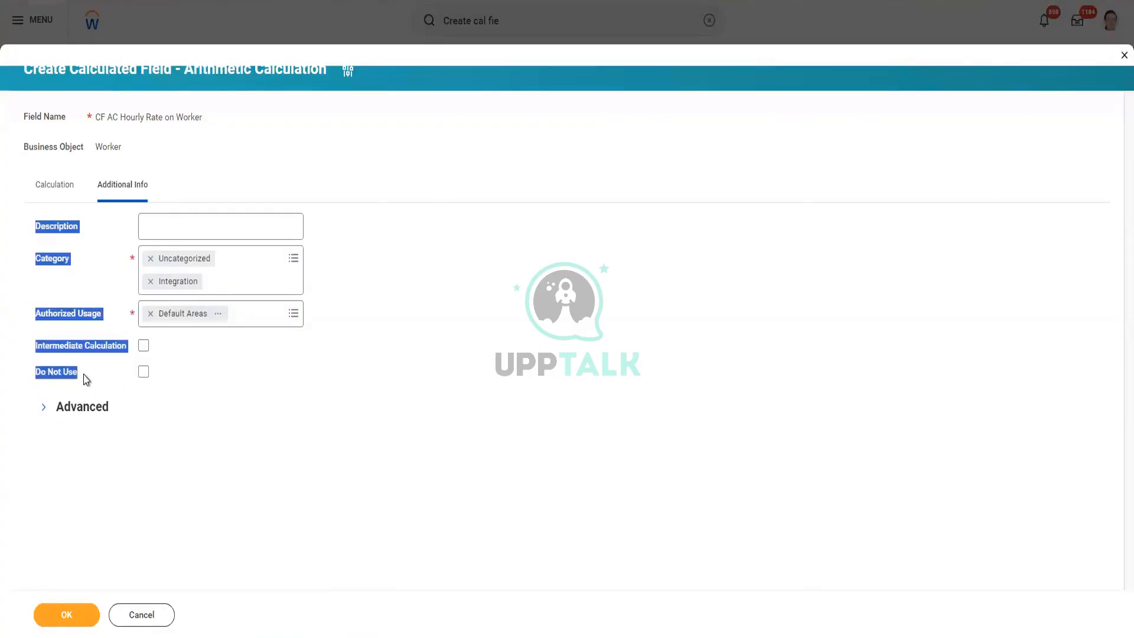
{"action": "left_click", "coordinate": [224, 408]}
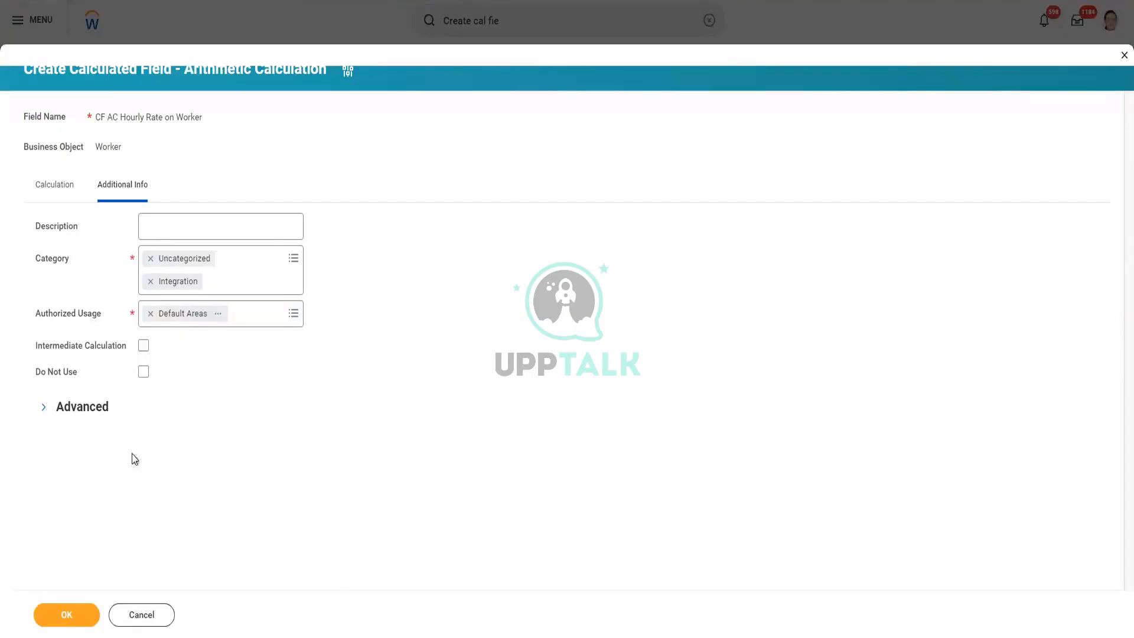
Step: Expand the Advanced settings of the calculated field and examine its available options and the Reference ID
{"action": "left_click", "coordinate": [43, 408]}
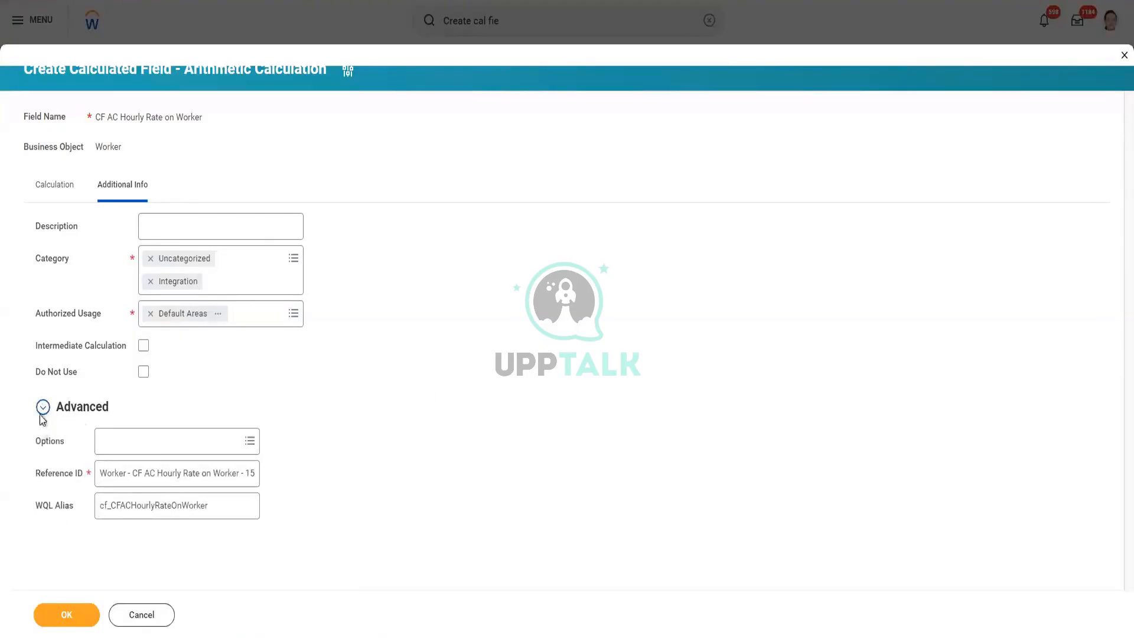
{"action": "left_click", "coordinate": [145, 443]}
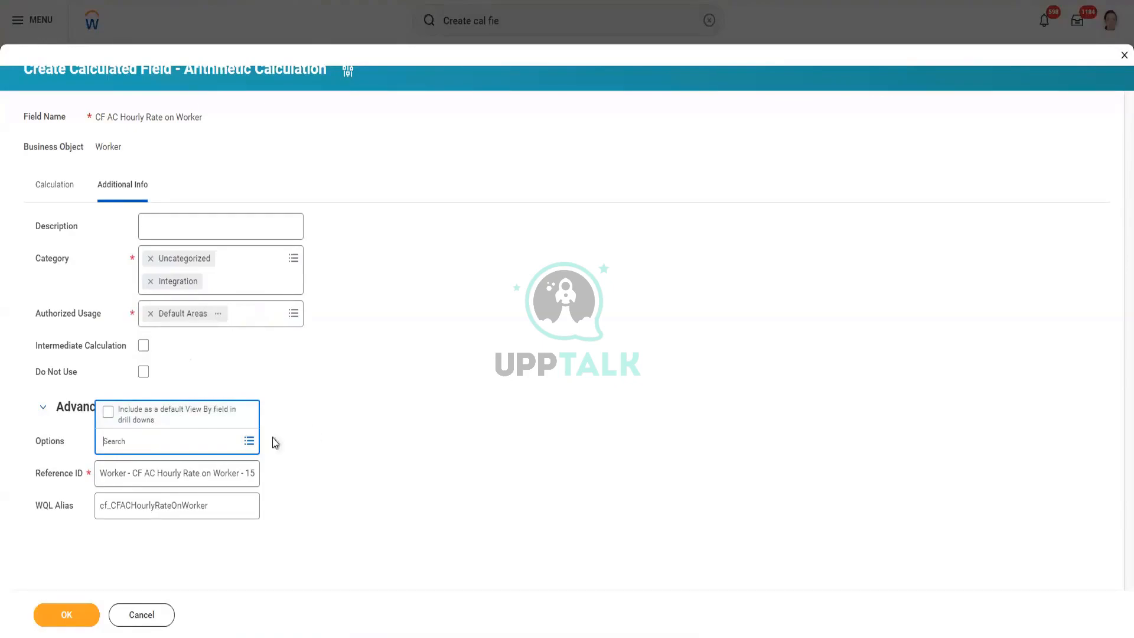
{"action": "left_click", "coordinate": [373, 425]}
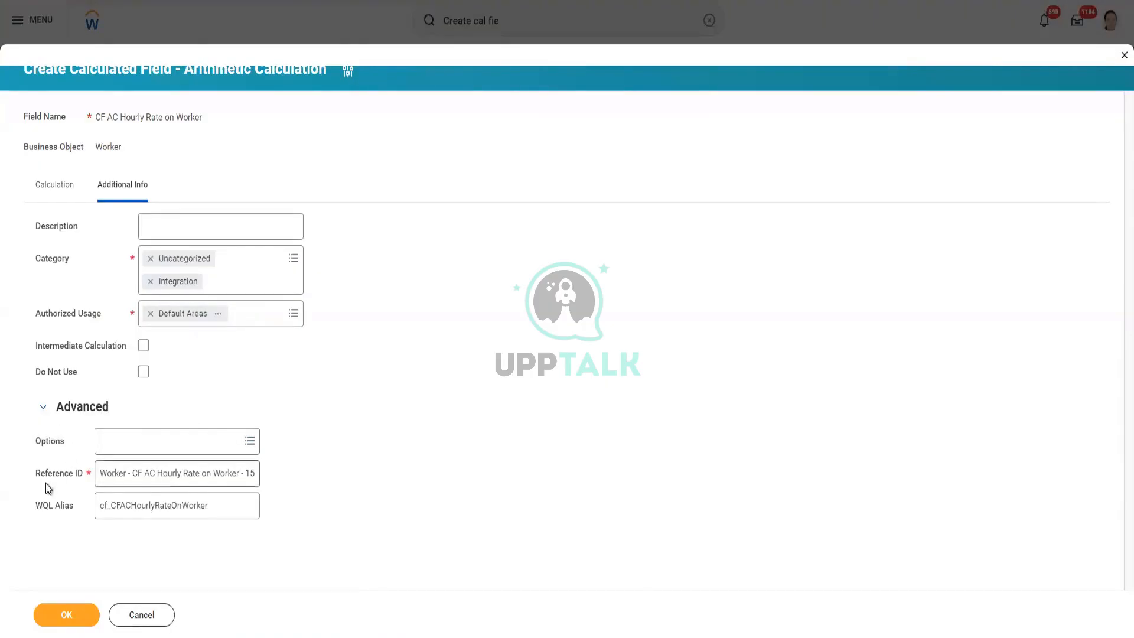
{"action": "left_click_drag", "start_coordinate": [36, 478], "coordinate": [90, 467]}
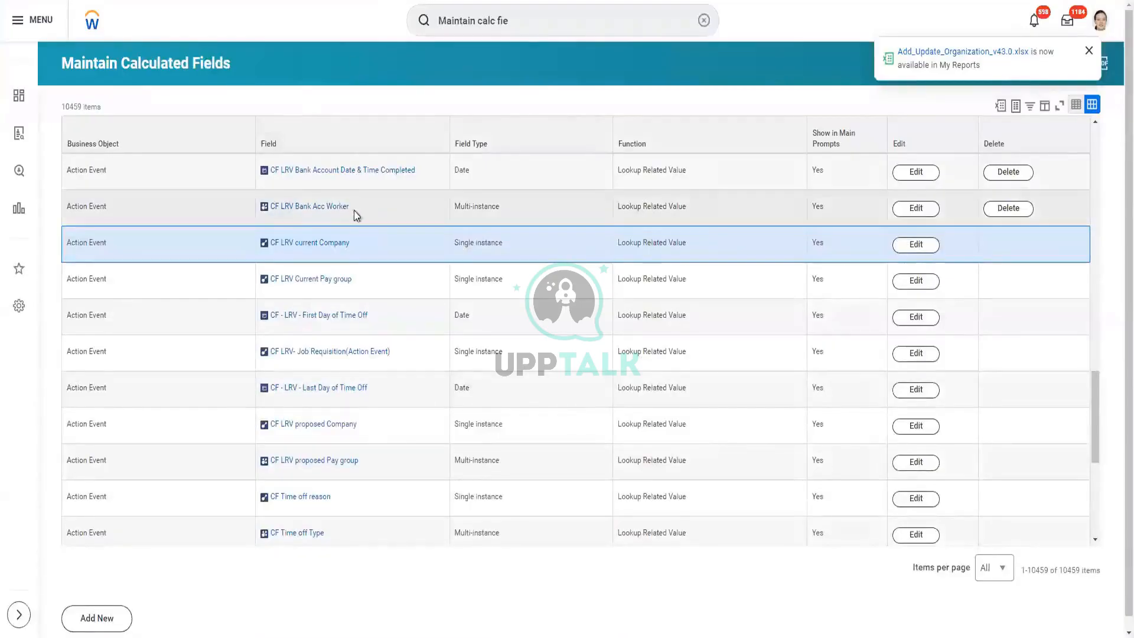
Step: View the integration IDs of the existing calculated field CF LRV Bank Acc Worker in a new tab
{"action": "mouse_move", "coordinate": [356, 211]}
{"action": "left_click", "coordinate": [359, 209]}
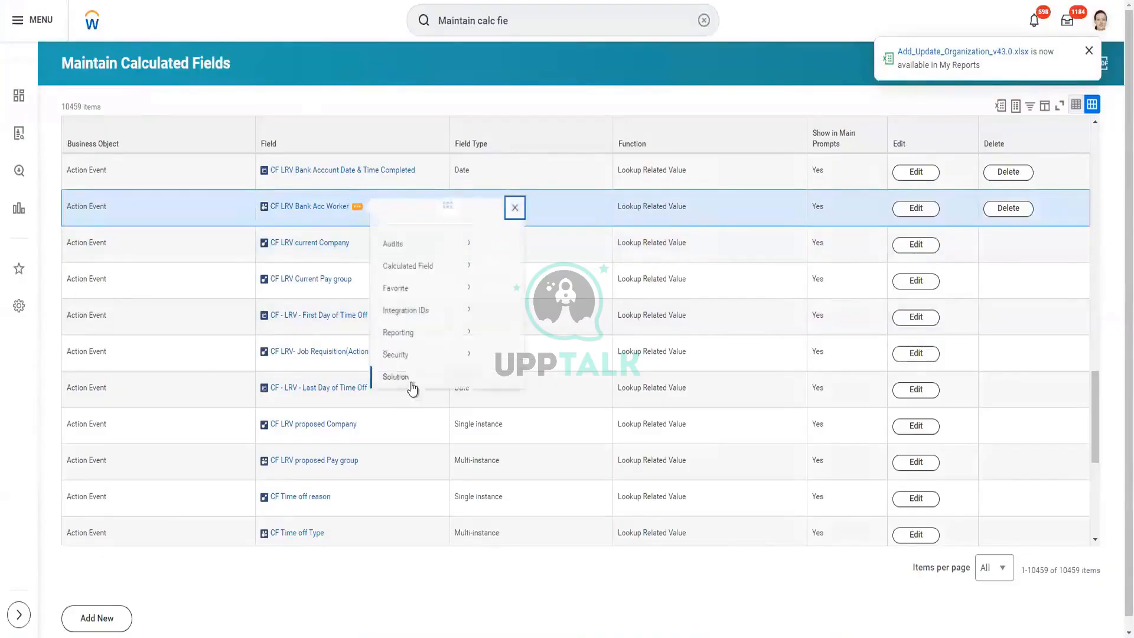
{"action": "mouse_move", "coordinate": [426, 332]}
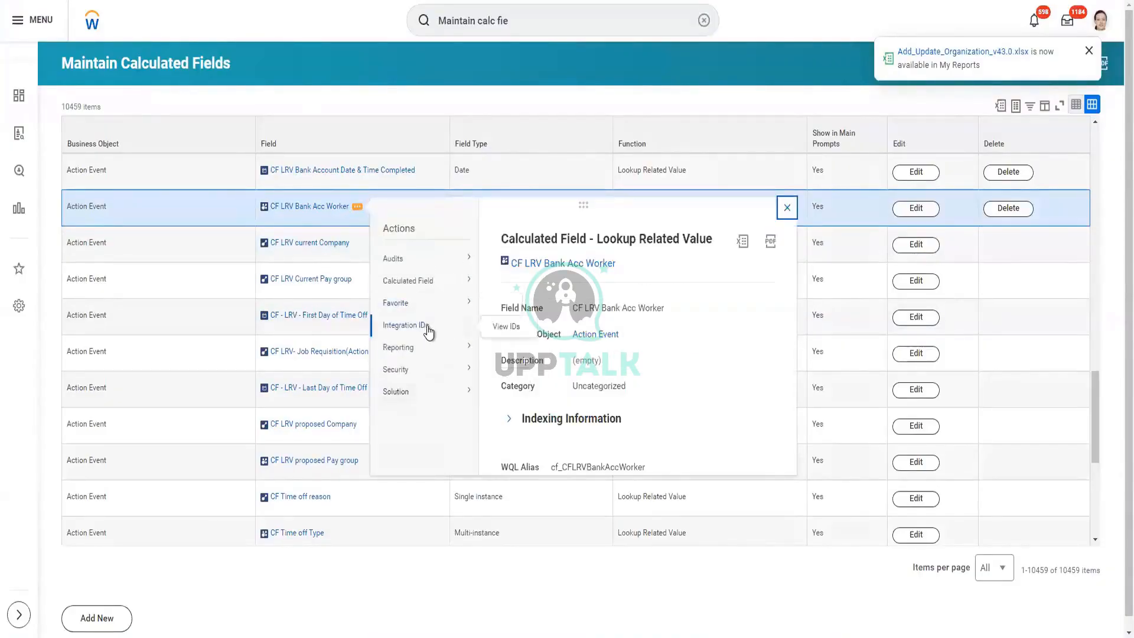
{"action": "right_click", "coordinate": [499, 330]}
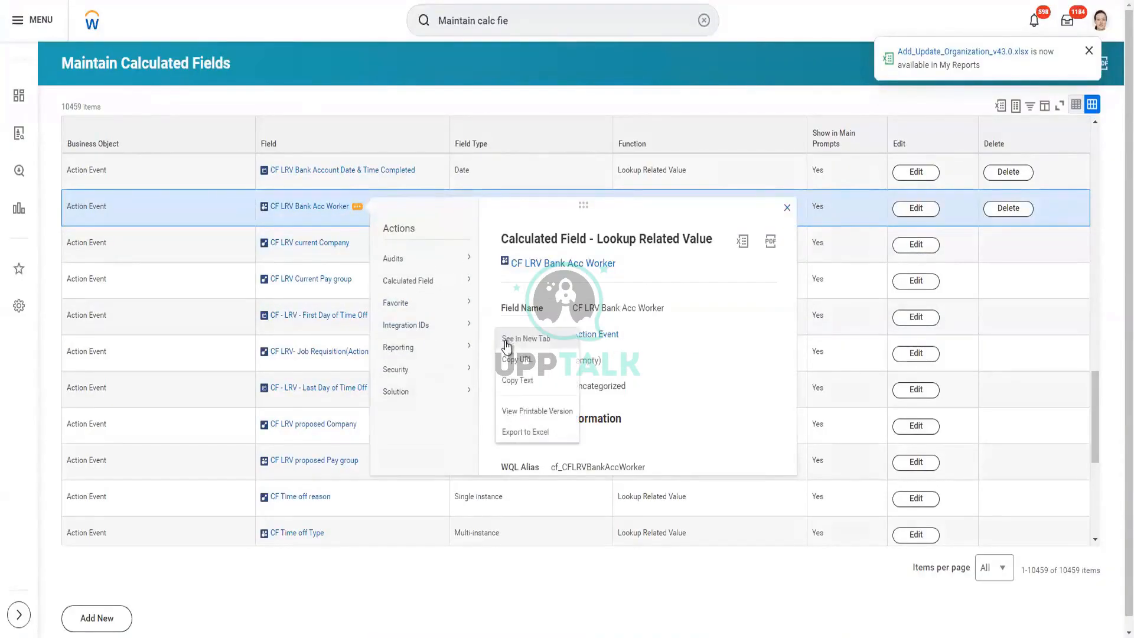
{"action": "left_click", "coordinate": [507, 341]}
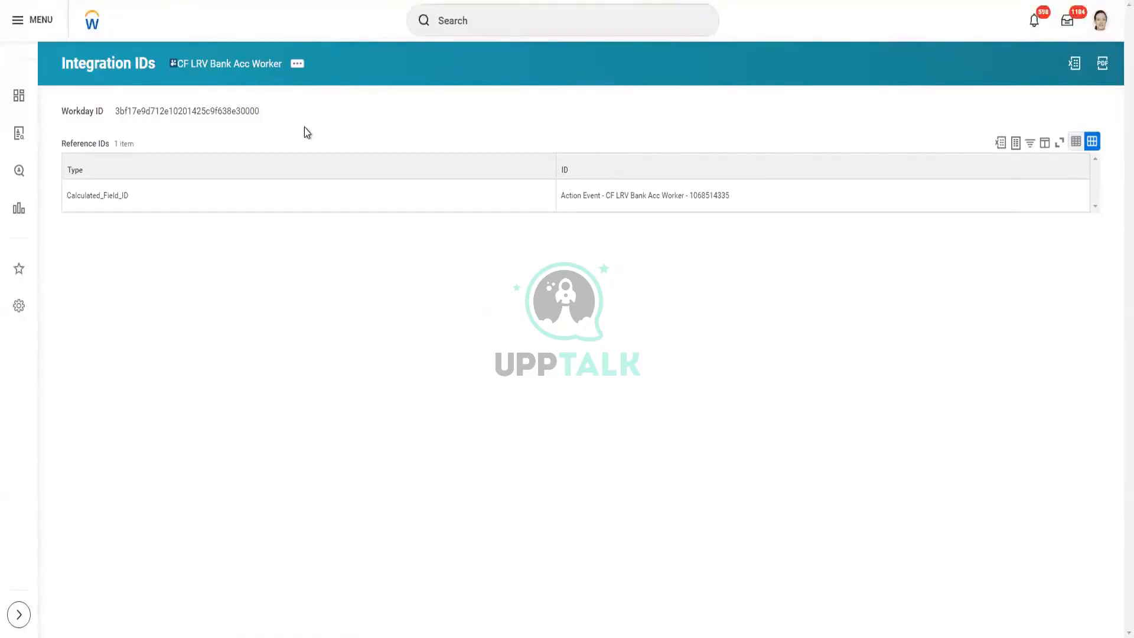
Step: Examine the Reference IDs entry of CF LRV Bank Acc Worker, highlighting its Calculated_Field_ID type and ID value
{"action": "left_click_drag", "start_coordinate": [61, 150], "coordinate": [125, 147]}
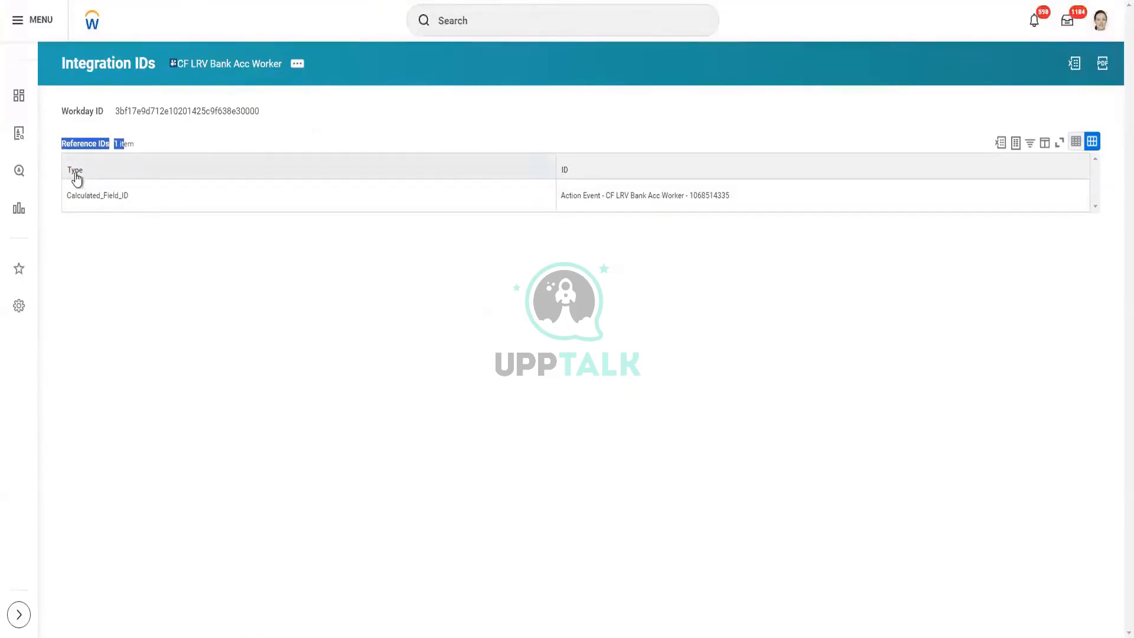
{"action": "left_click_drag", "start_coordinate": [67, 194], "coordinate": [134, 192]}
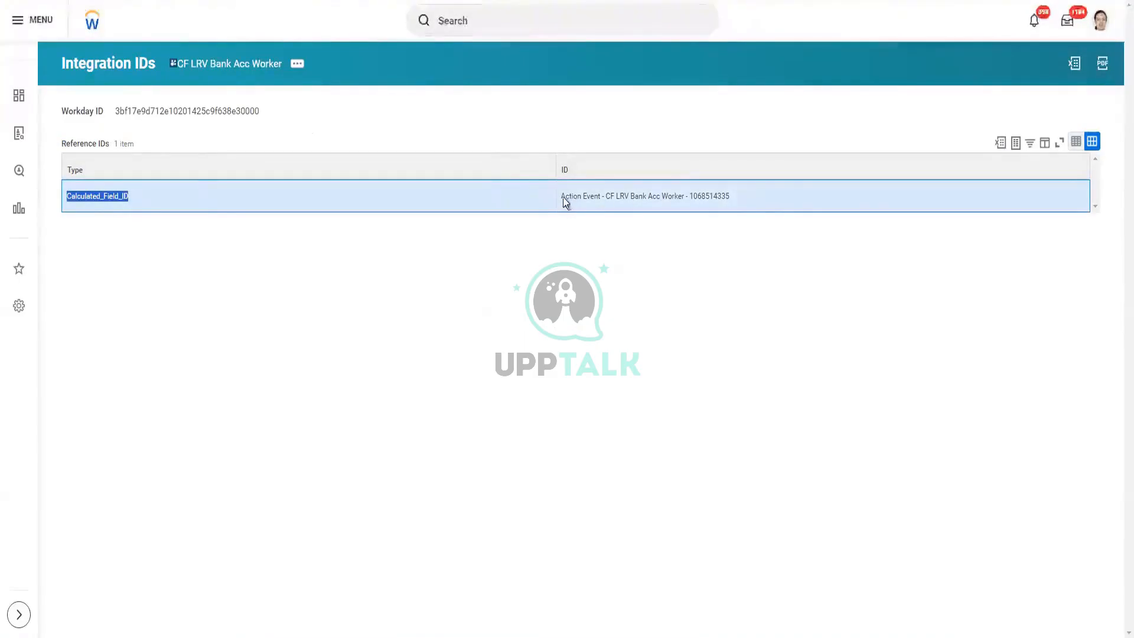
{"action": "left_click", "coordinate": [645, 203]}
{"action": "left_click_drag", "start_coordinate": [561, 197], "coordinate": [725, 201]}
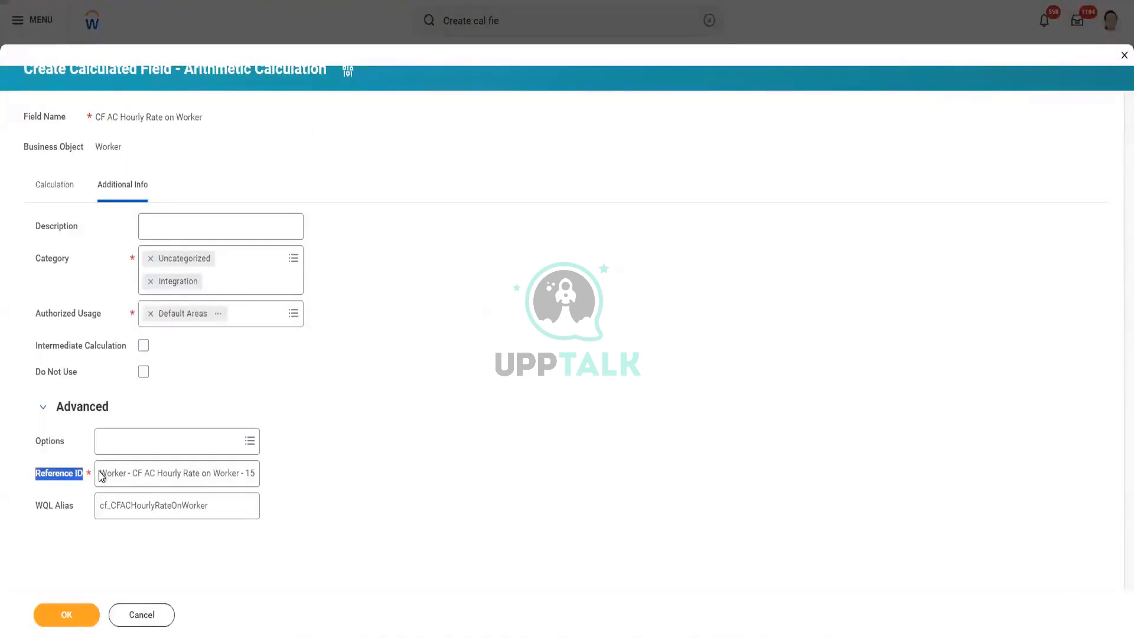
Step: Examine the Reference ID and WQL Alias values of the new calculated field by highlighting them
{"action": "left_click_drag", "start_coordinate": [99, 471], "coordinate": [268, 475]}
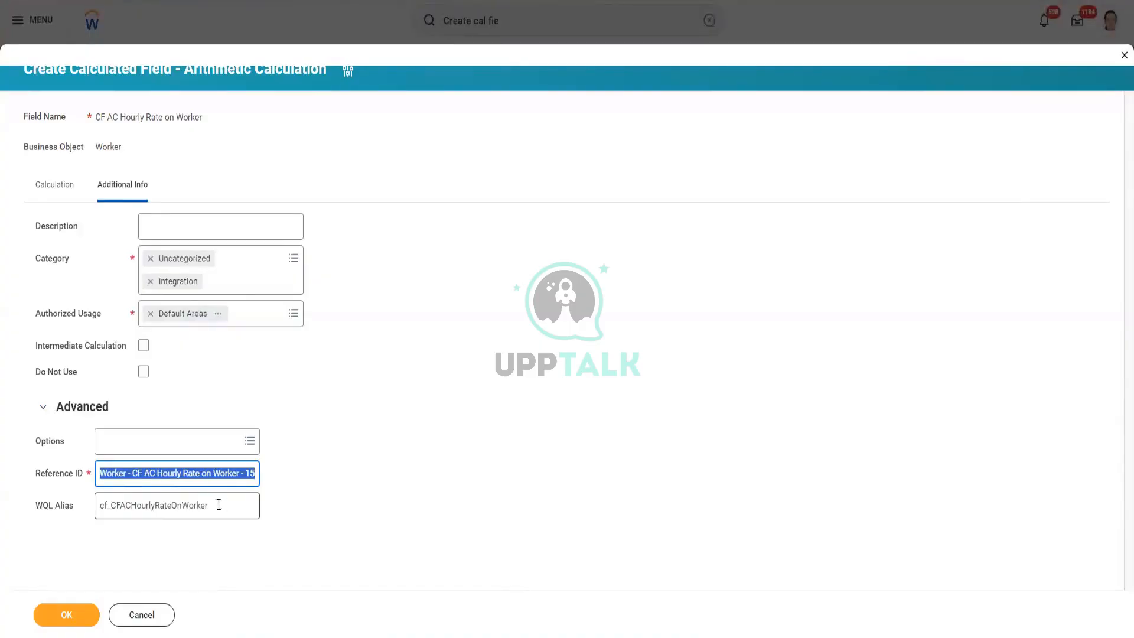
{"action": "left_click_drag", "start_coordinate": [226, 505], "coordinate": [87, 484]}
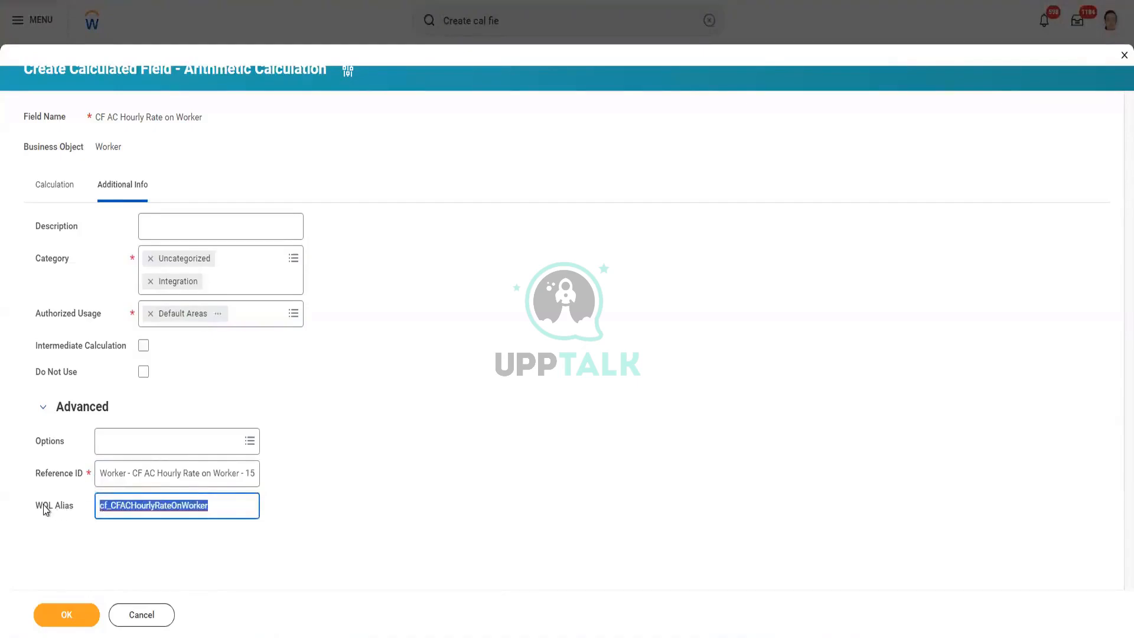
{"action": "left_click", "coordinate": [234, 501]}
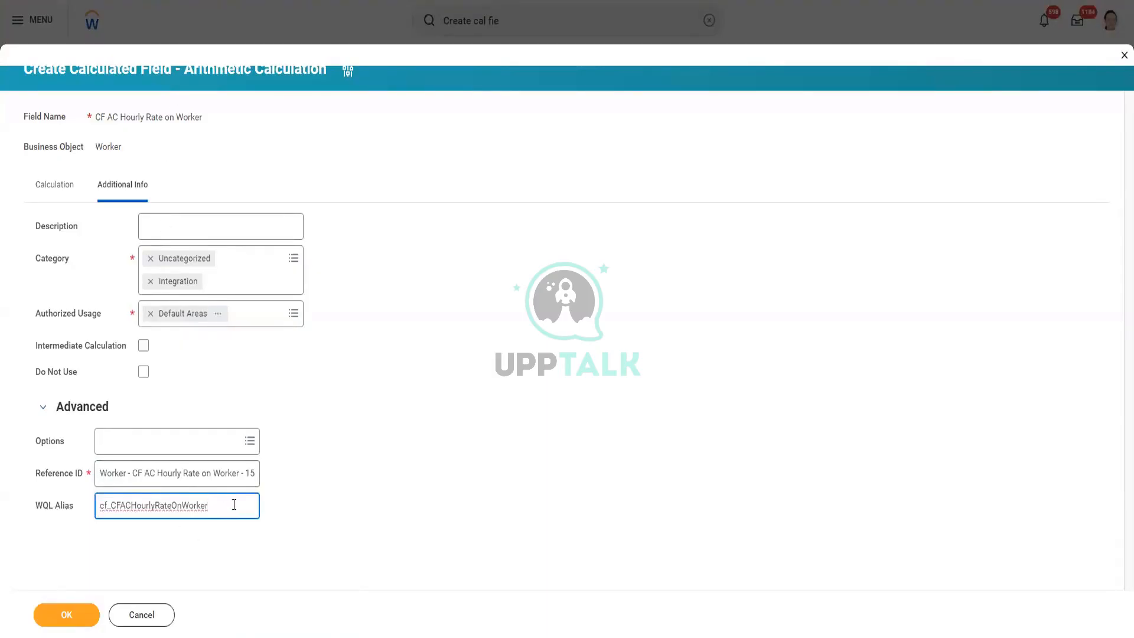
{"action": "left_click_drag", "start_coordinate": [233, 505], "coordinate": [65, 479]}
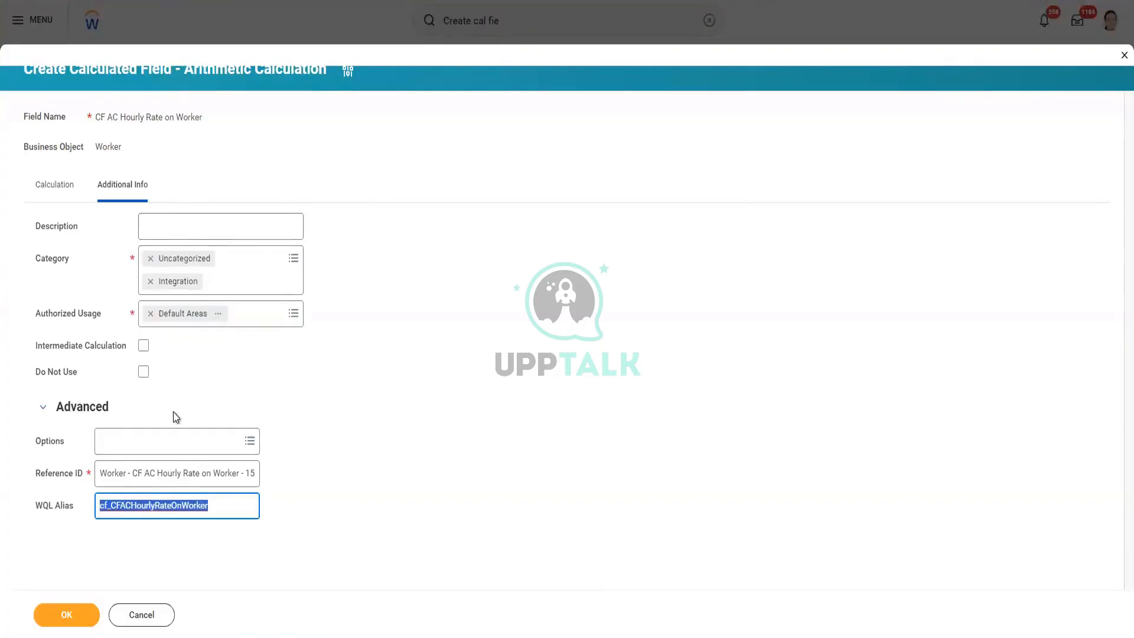
Step: Review the field's Calculation settings, and return to its Additional Info settings
{"action": "left_click", "coordinate": [68, 192]}
{"action": "left_click", "coordinate": [69, 187]}
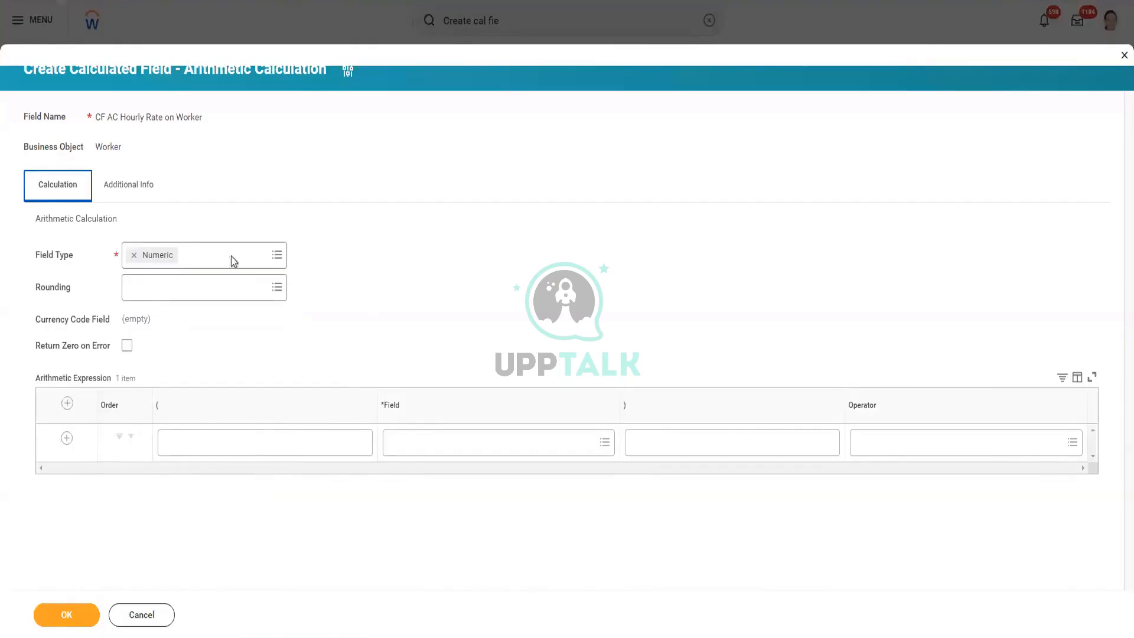
{"action": "left_click", "coordinate": [140, 193]}
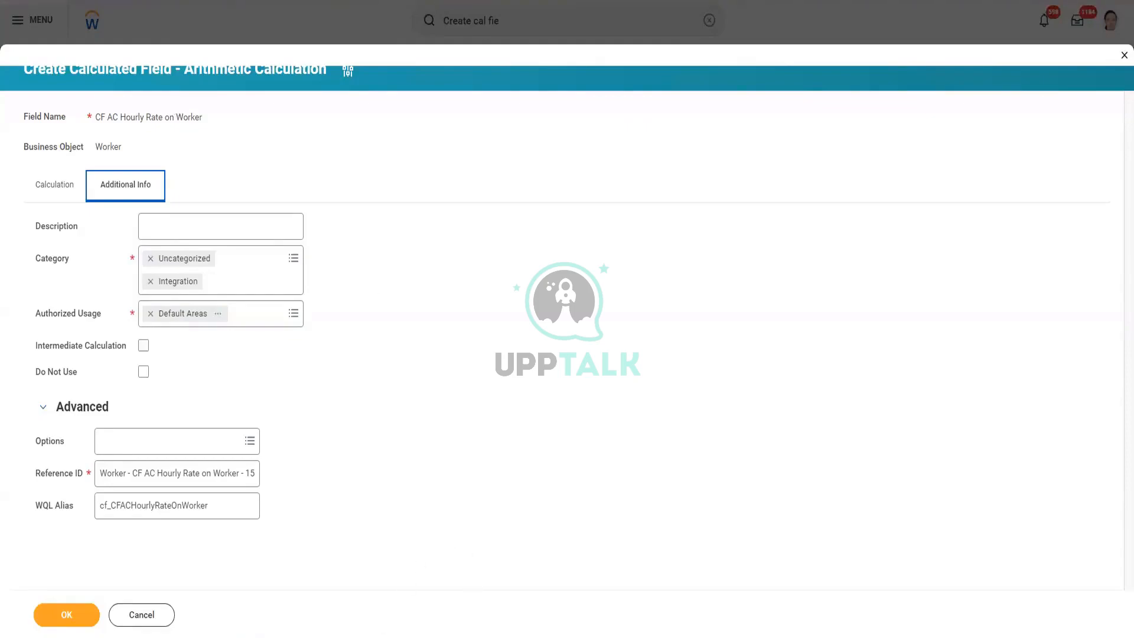
Step: Switch to the XML notes in Notepad and begin a naming convention line below the edit tasks with "CF ##Function Name##"
{"action": "key", "text": "alt+Tab"}
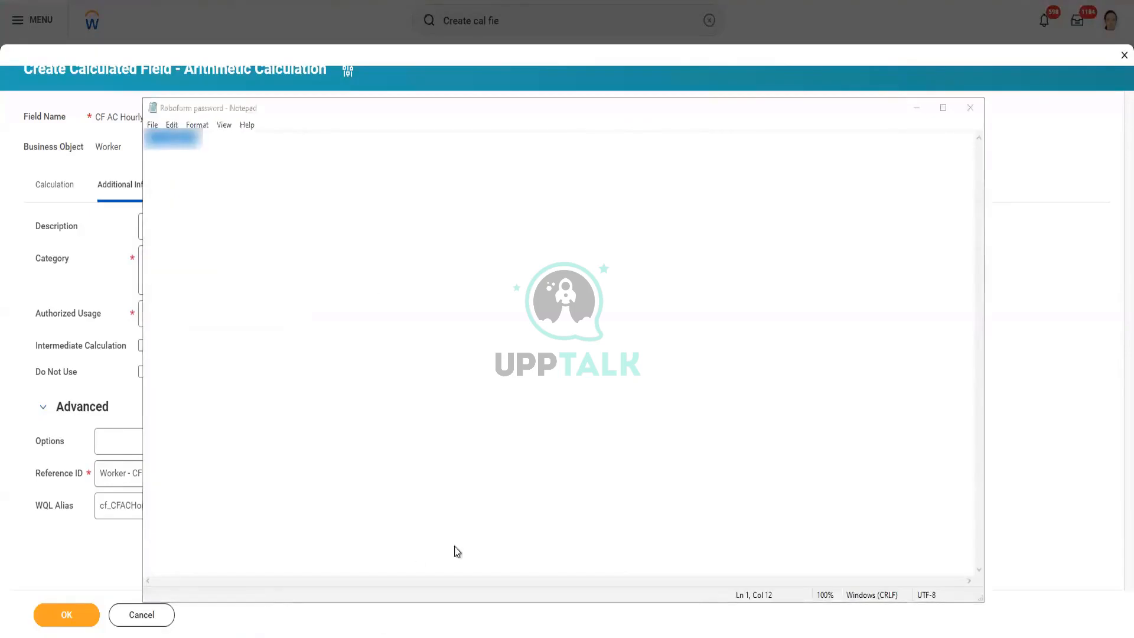
{"action": "key", "text": "alt+Tab"}
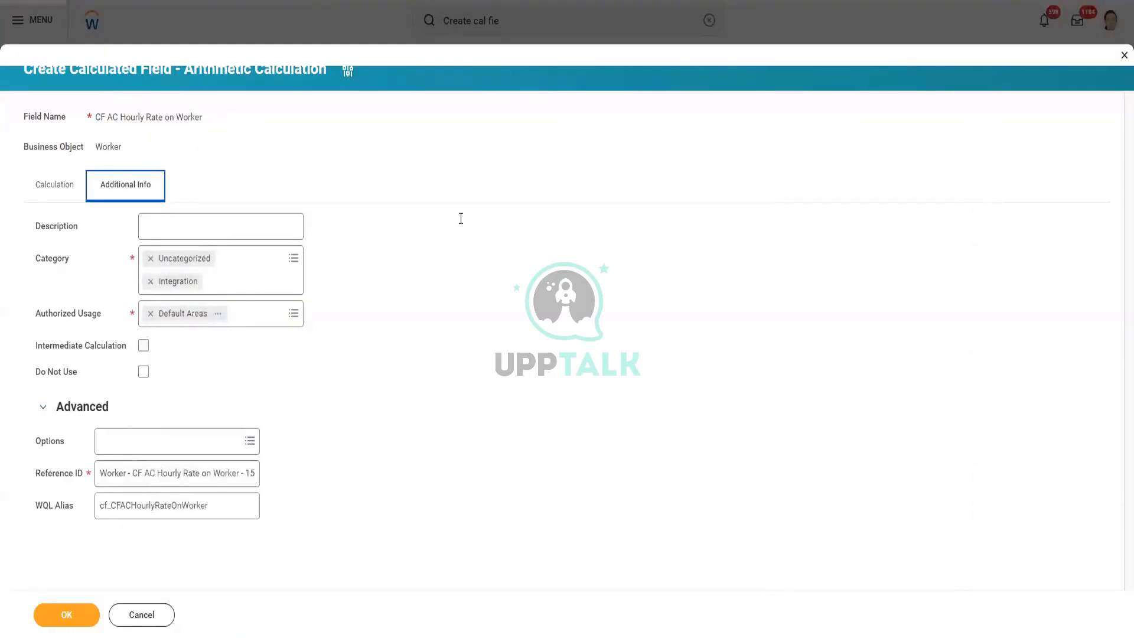
{"action": "key", "text": "alt+Tab"}
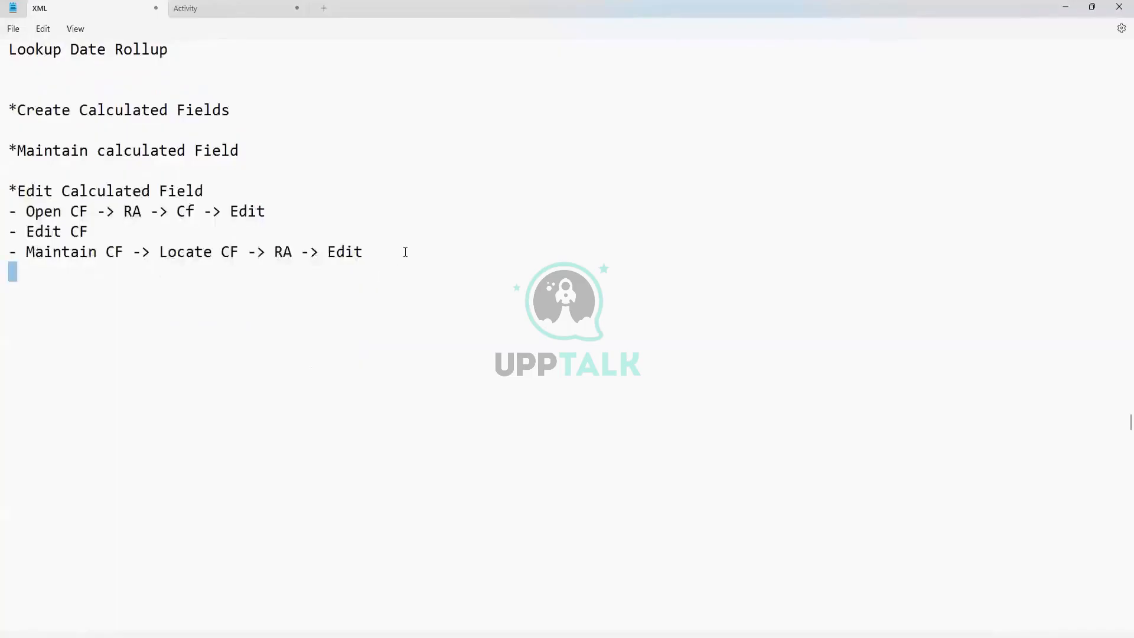
{"action": "key", "text": "Return"}
{"action": "key", "text": "Return"}
{"action": "type", "text": "CF ##Function Name##"}
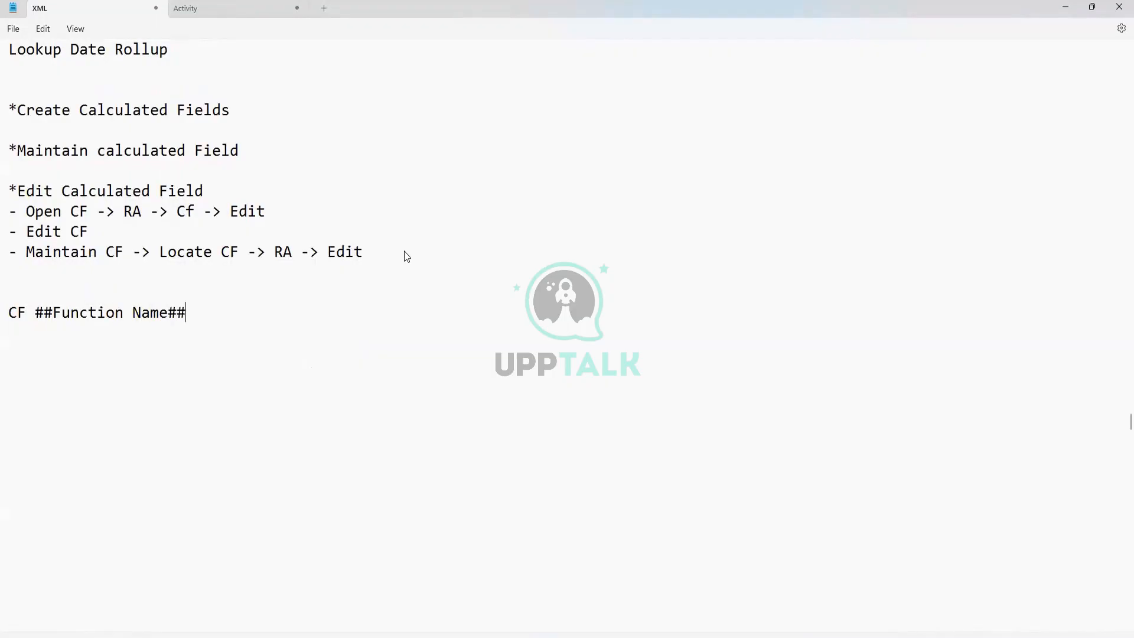
Step: Continue the naming convention line with "Brief Description on Business Object"
{"action": "type", "text": " Brief Descri"}
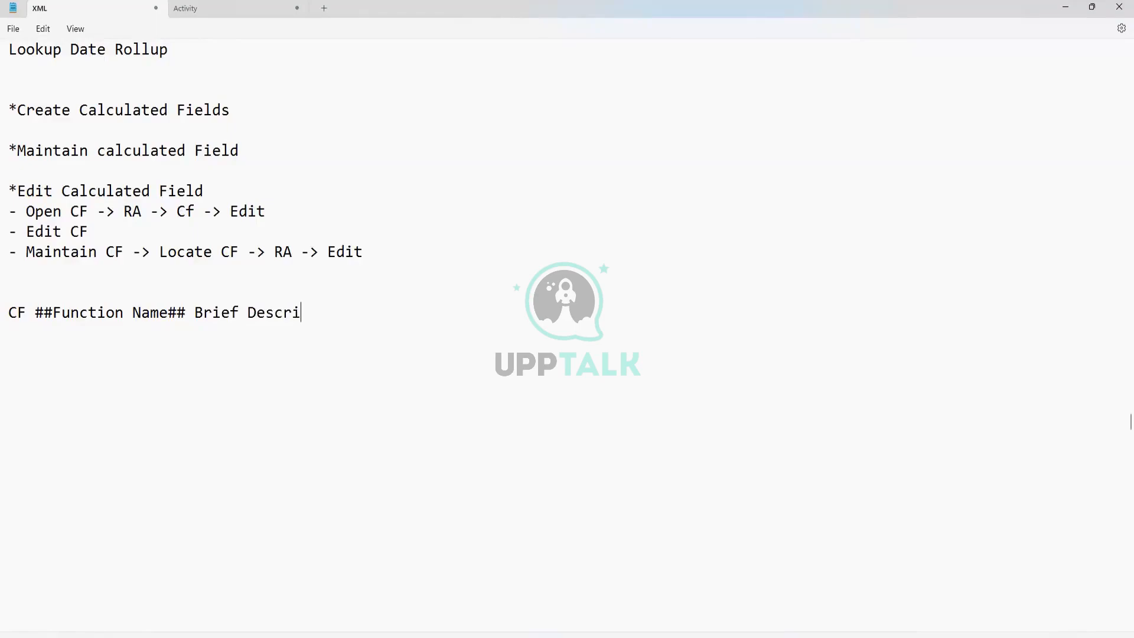
{"action": "type", "text": "ption on "}
{"action": "type", "text": "usin"}
{"action": "key", "text": "BackSpace"}
{"action": "key", "text": "BackSpace"}
{"action": "key", "text": "BackSpace"}
{"action": "key", "text": "BackSpace"}
{"action": "type", "text": "B"}
{"action": "key", "text": "BackSpace"}
{"action": "type", "text": "Business "}
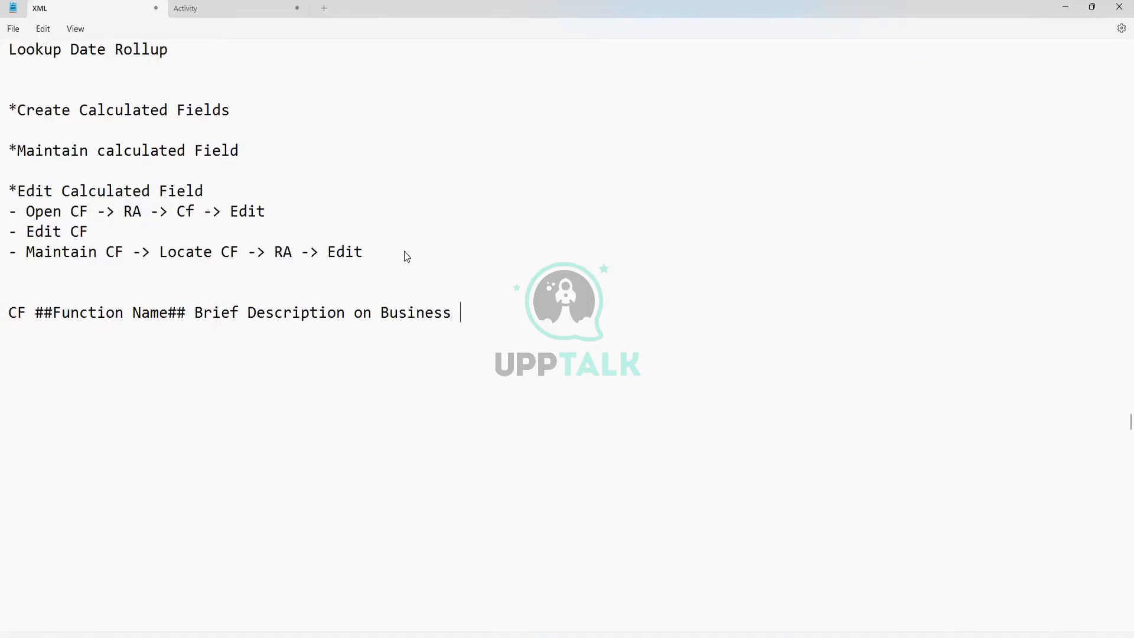
{"action": "type", "text": "Object"}
Step: Enclose both Brief Description and Business Object in ## markers in the naming convention line
{"action": "left_click", "coordinate": [196, 309]}
{"action": "type", "text": "##"}
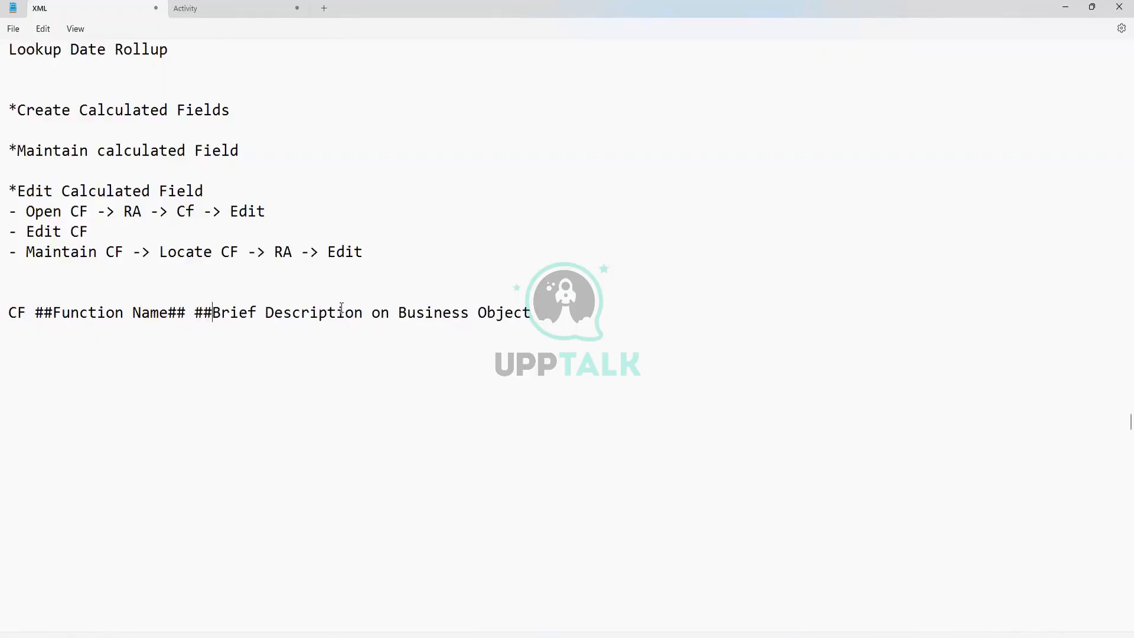
{"action": "left_click", "coordinate": [363, 314]}
{"action": "type", "text": "##"}
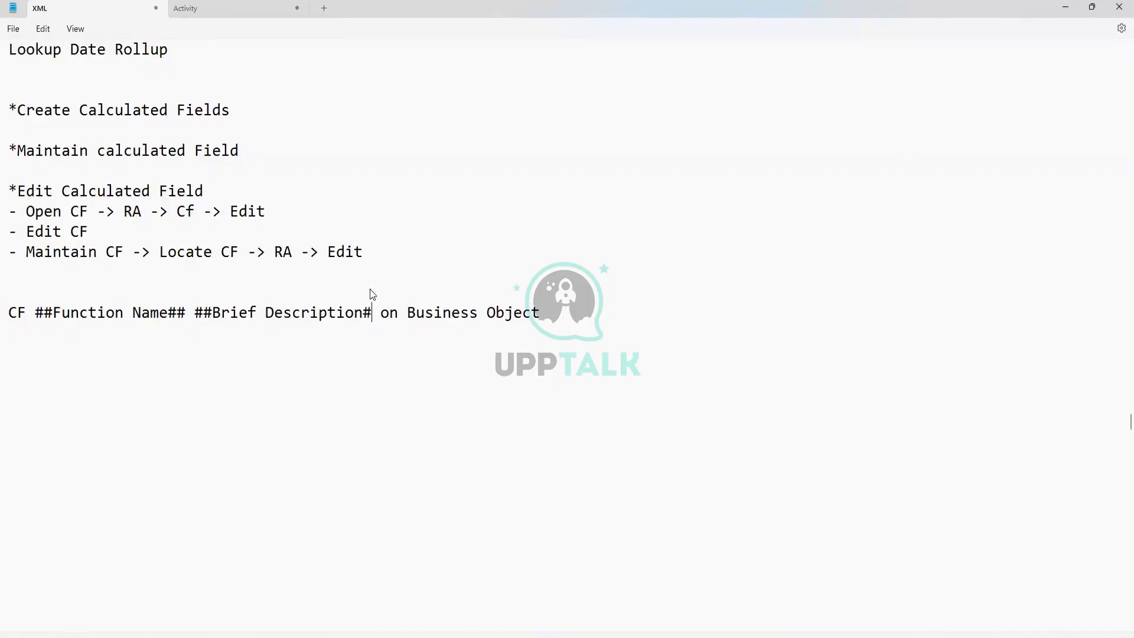
{"action": "left_click", "coordinate": [417, 303]}
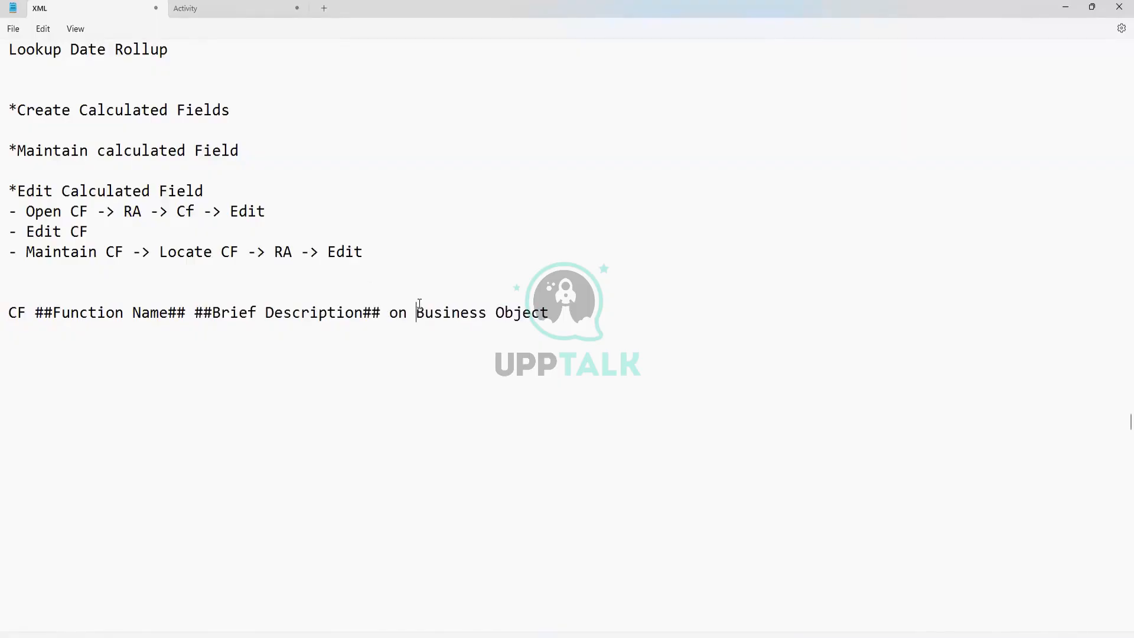
{"action": "type", "text": "##"}
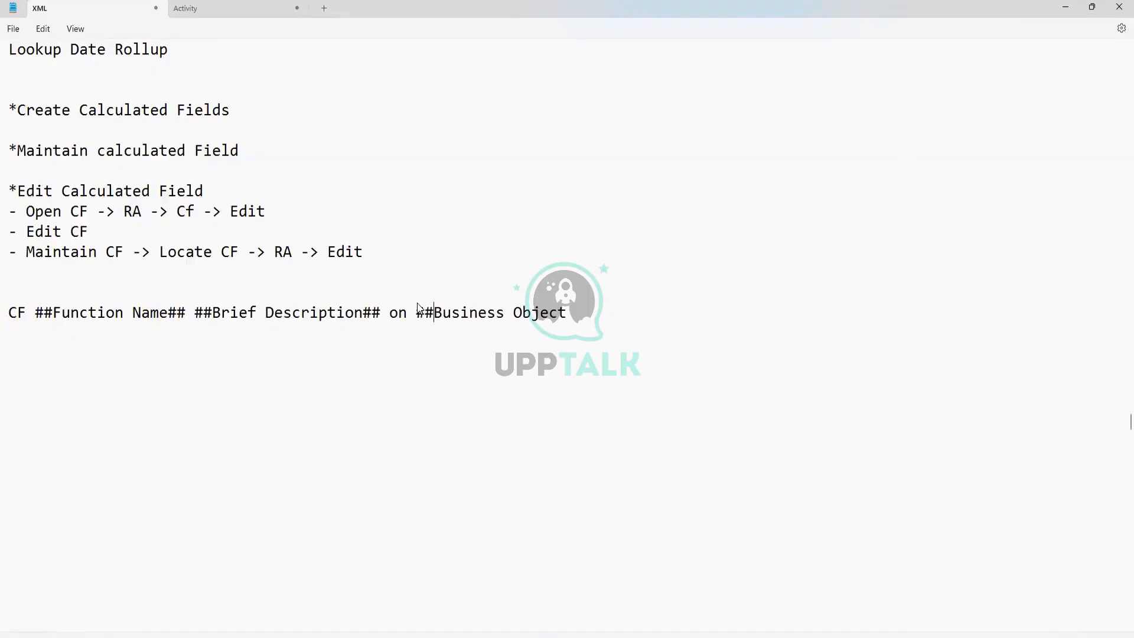
{"action": "left_click", "coordinate": [609, 315]}
{"action": "type", "text": "##"}
Step: Duplicate the complete naming convention line below itself, leaving a blank line between them
{"action": "key", "text": "shift+Home"}
{"action": "key", "text": "ctrl+c"}
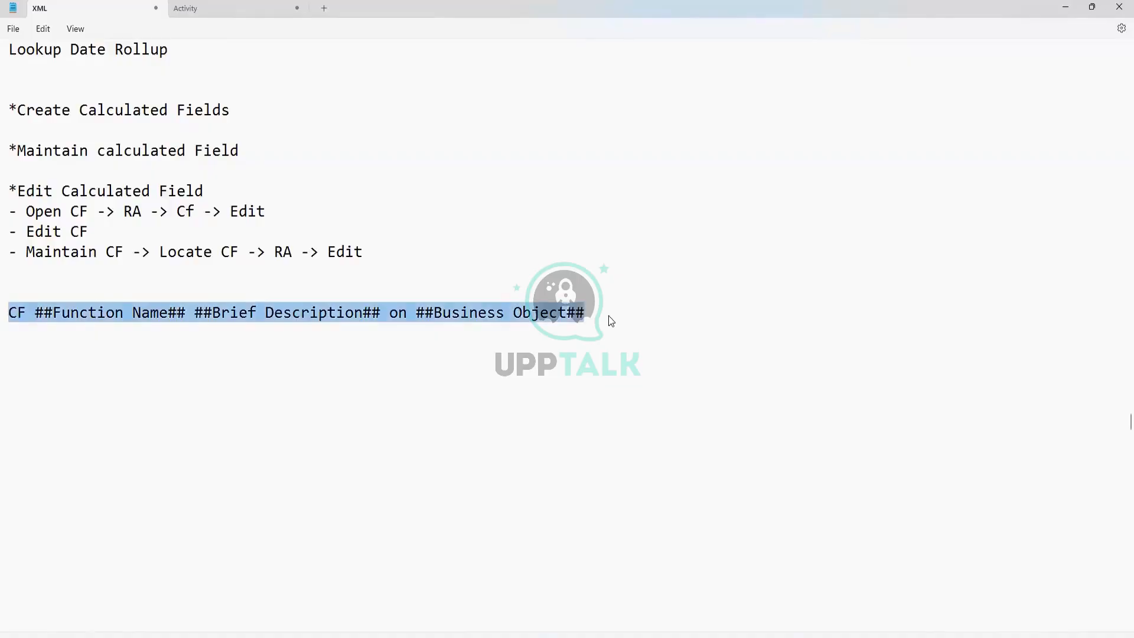
{"action": "key", "text": "End"}
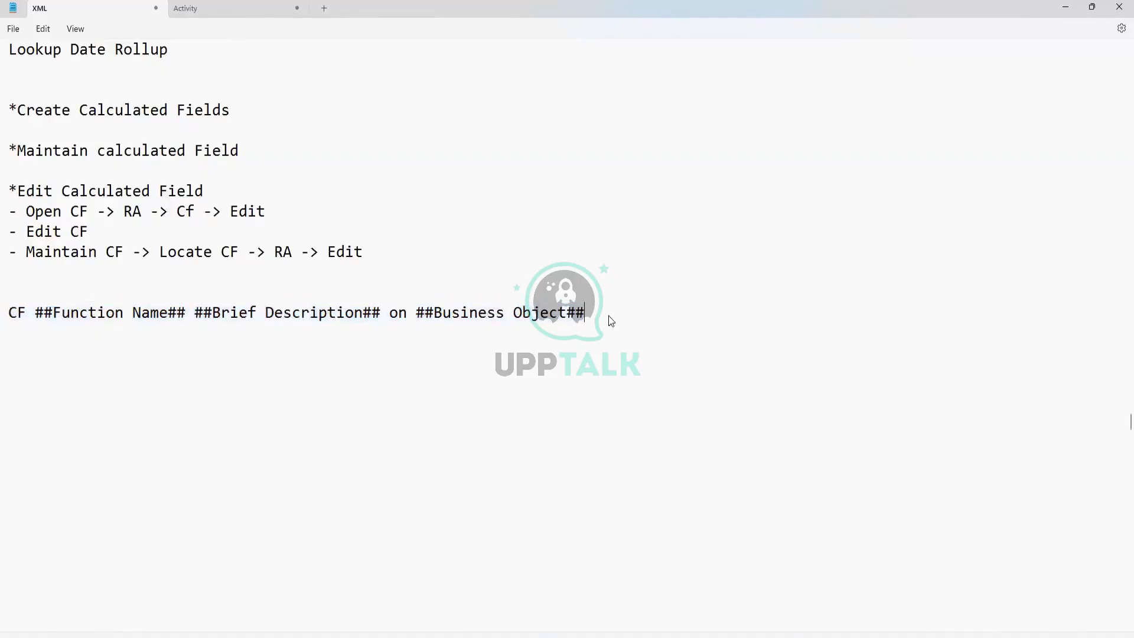
{"action": "key", "text": "Return"}
{"action": "key", "text": "Return"}
{"action": "key", "text": "ctrl+v"}
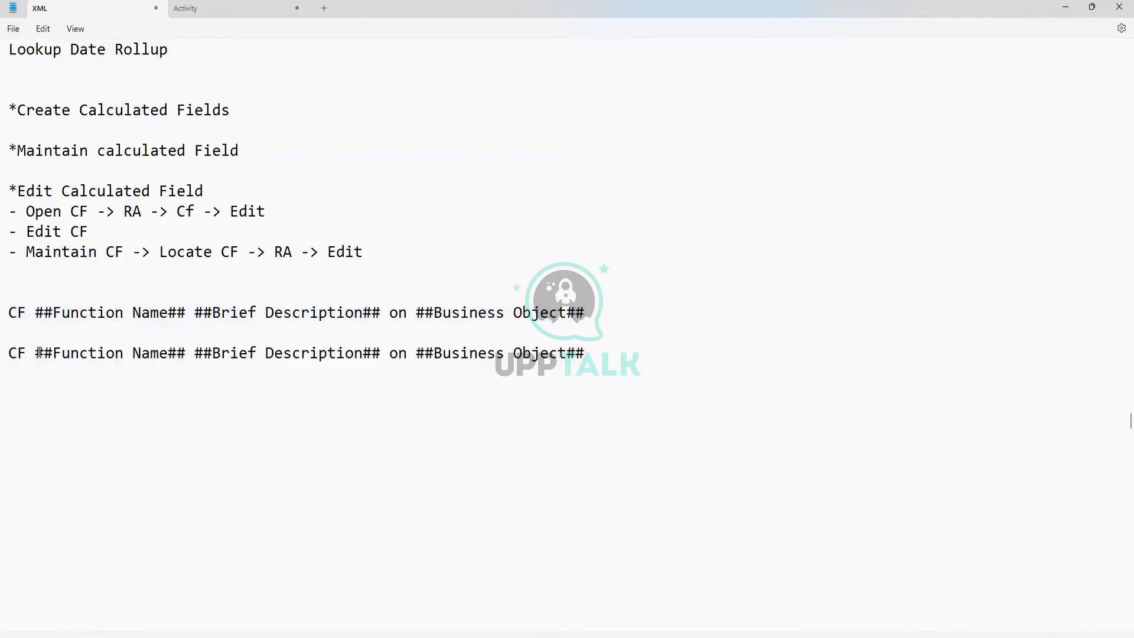
Step: Move ##Function Name## behind ##Brief Description## in the second naming convention line
{"action": "left_click_drag", "start_coordinate": [35, 353], "coordinate": [186, 359]}
{"action": "key", "text": "ctrl+c"}
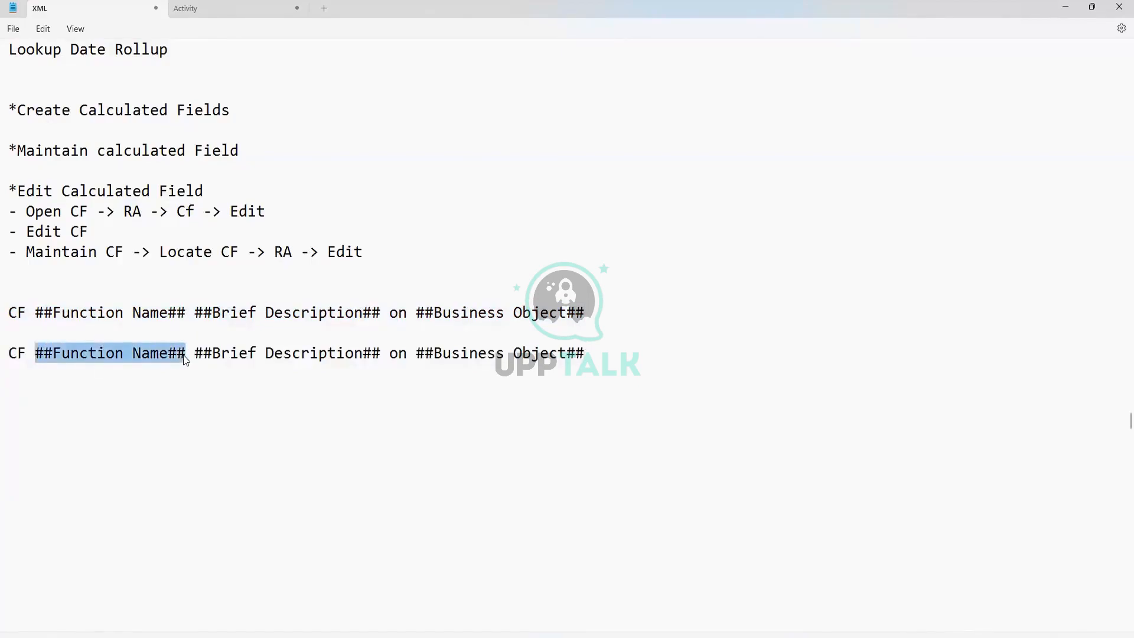
{"action": "key", "text": "BackSpace"}
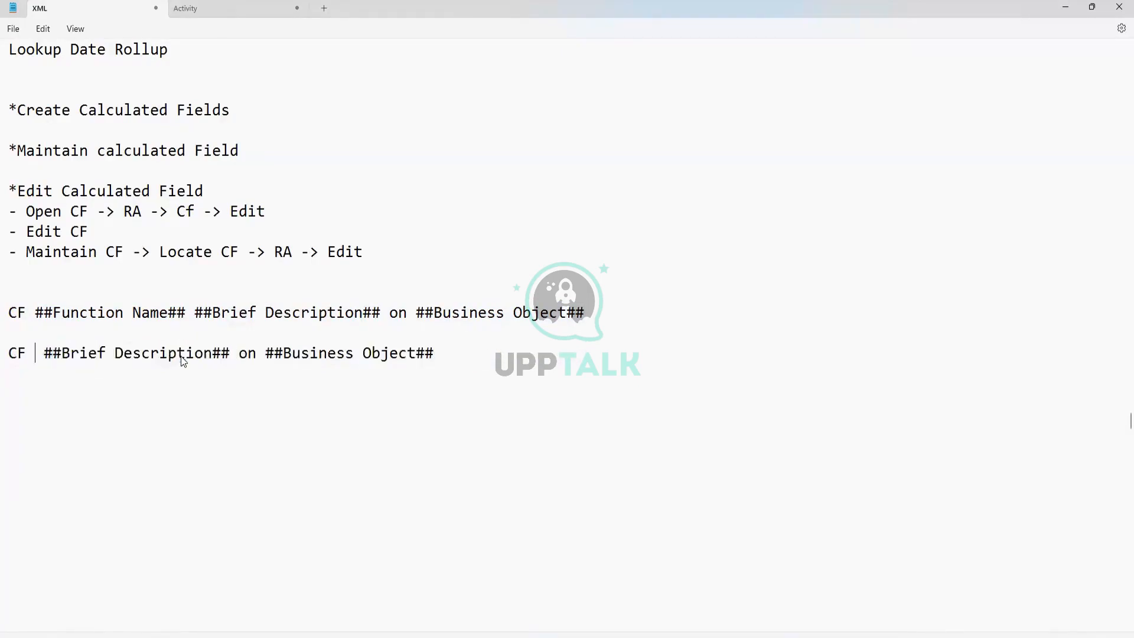
{"action": "key", "text": "BackSpace"}
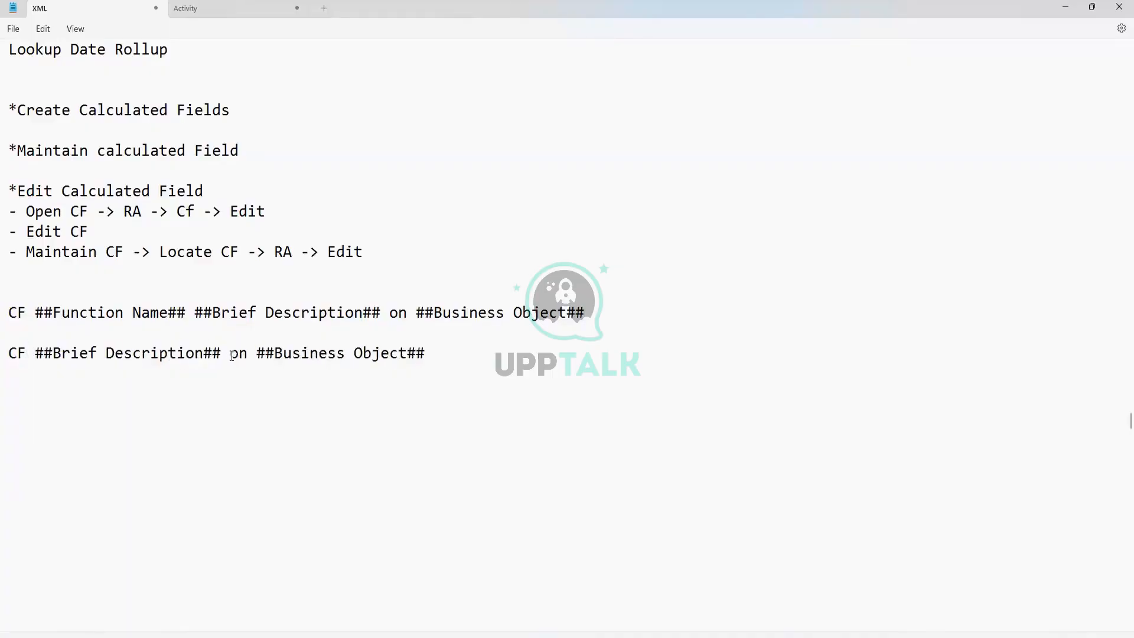
{"action": "left_click", "coordinate": [229, 355]}
{"action": "key", "text": "ctrl+v"}
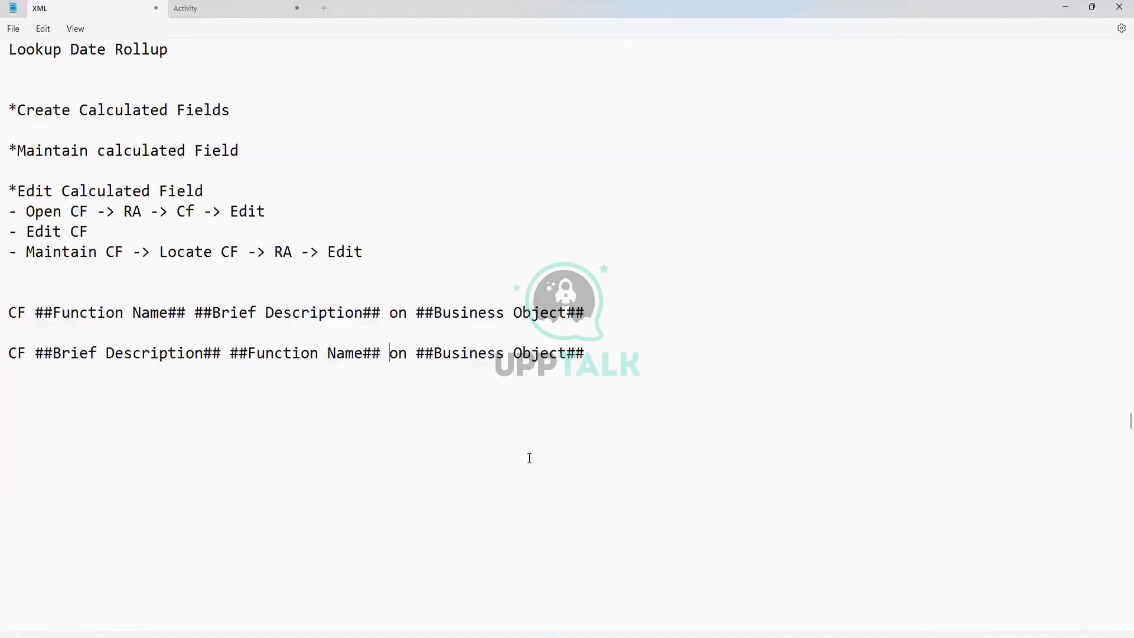
Step: Add a third naming convention line consisting of "CF RPT-" followed by the first line's placeholders copied without its CF prefix
{"action": "left_click", "coordinate": [594, 352]}
{"action": "key", "text": "Return"}
{"action": "key", "text": "Return"}
{"action": "type", "text": "CF RPT-"}
{"action": "left_click_drag", "start_coordinate": [35, 314], "coordinate": [8, 314]}
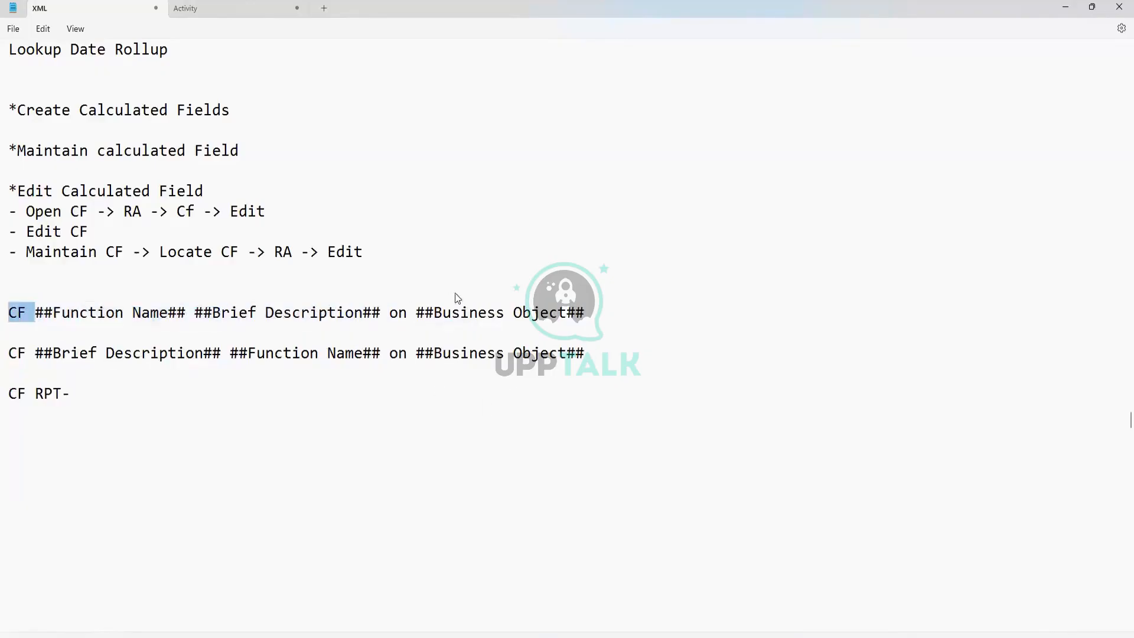
{"action": "left_click_drag", "start_coordinate": [455, 293], "coordinate": [586, 314]}
{"action": "key", "text": "ctrl+c"}
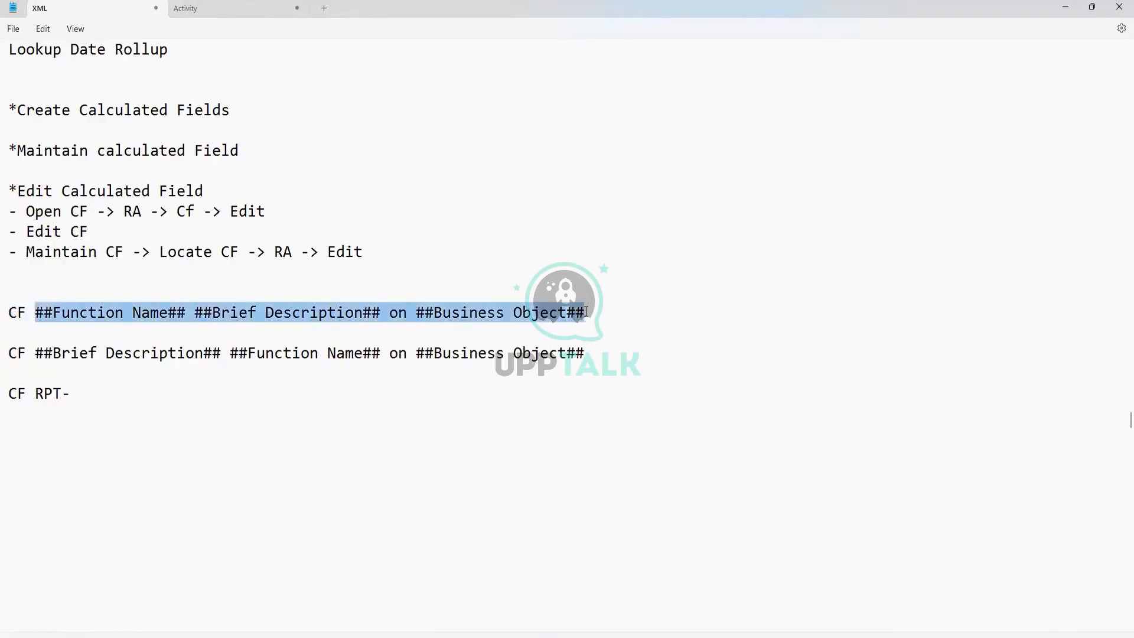
{"action": "left_click", "coordinate": [150, 398]}
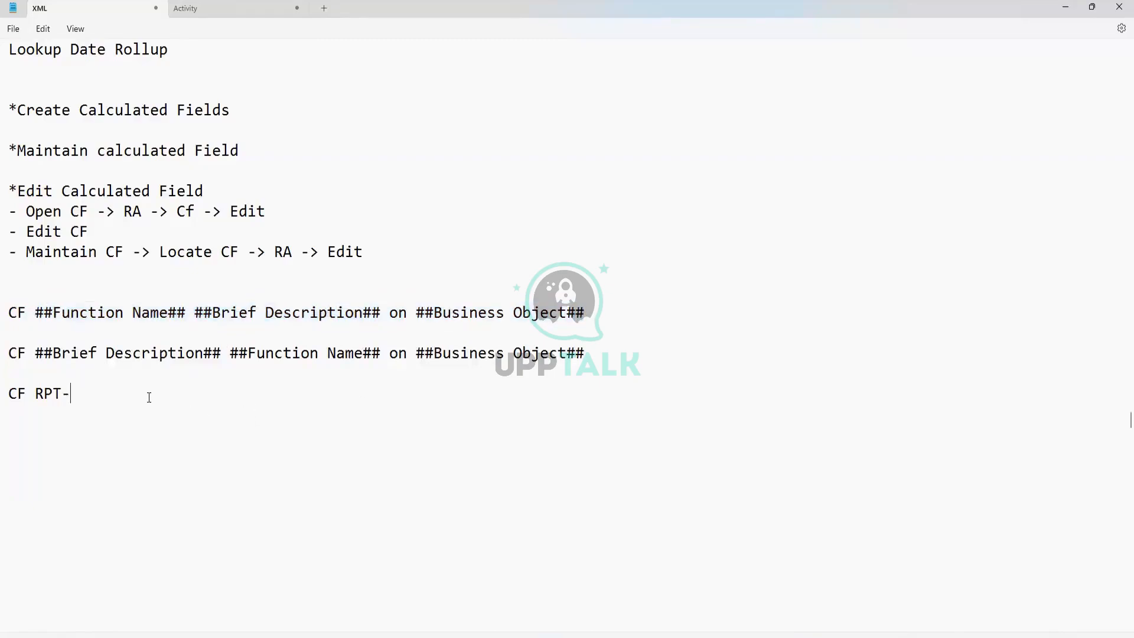
{"action": "key", "text": "ctrl+v"}
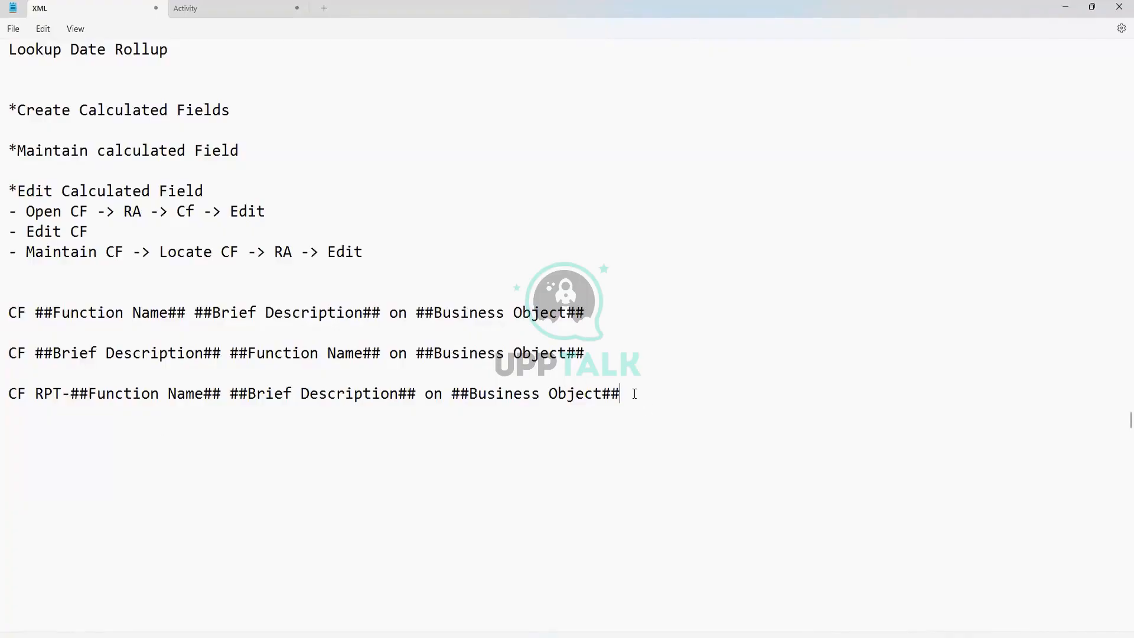
Step: Start a separate note below the naming conventions with the text "Security Re"
{"action": "key", "text": "Return"}
{"action": "key", "text": "Return"}
{"action": "key", "text": "Return"}
{"action": "type", "text": "Security Re"}
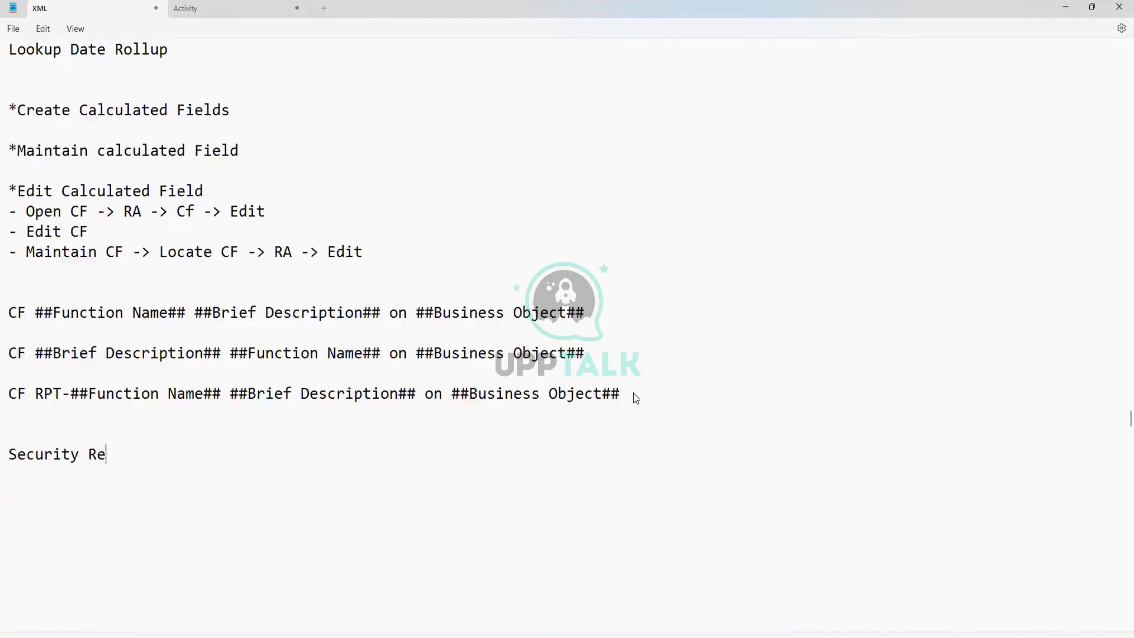
Step: Complete the notes heading so it reads "Security Required to create calculated Field in the system:"
{"action": "type", "text": "quired to create calculat"}
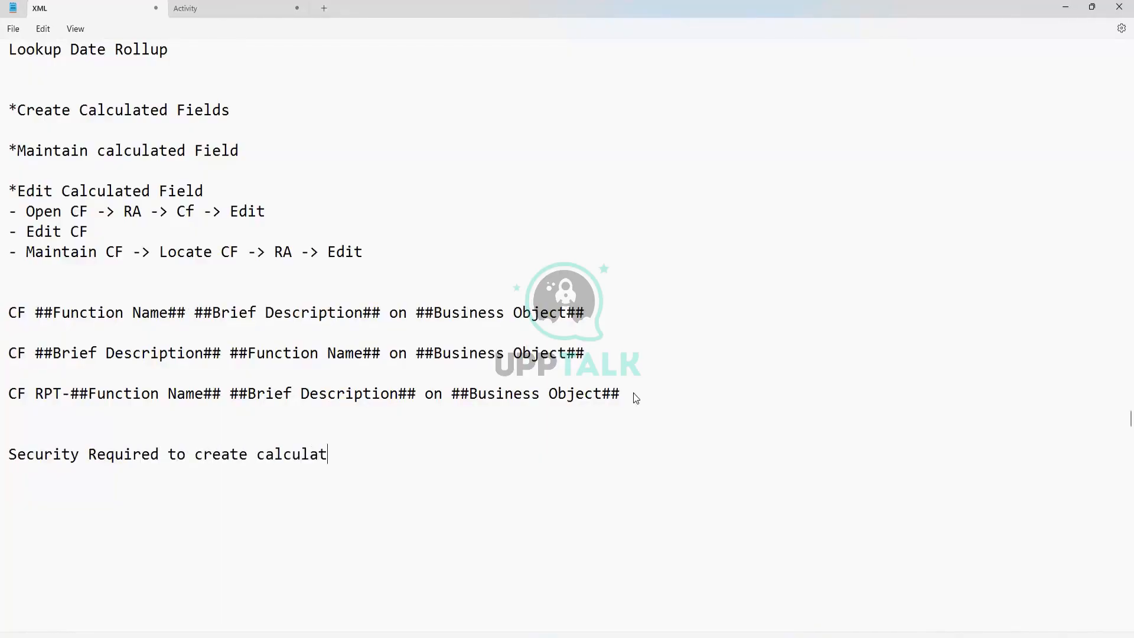
{"action": "type", "text": "ed Field in the syste,"}
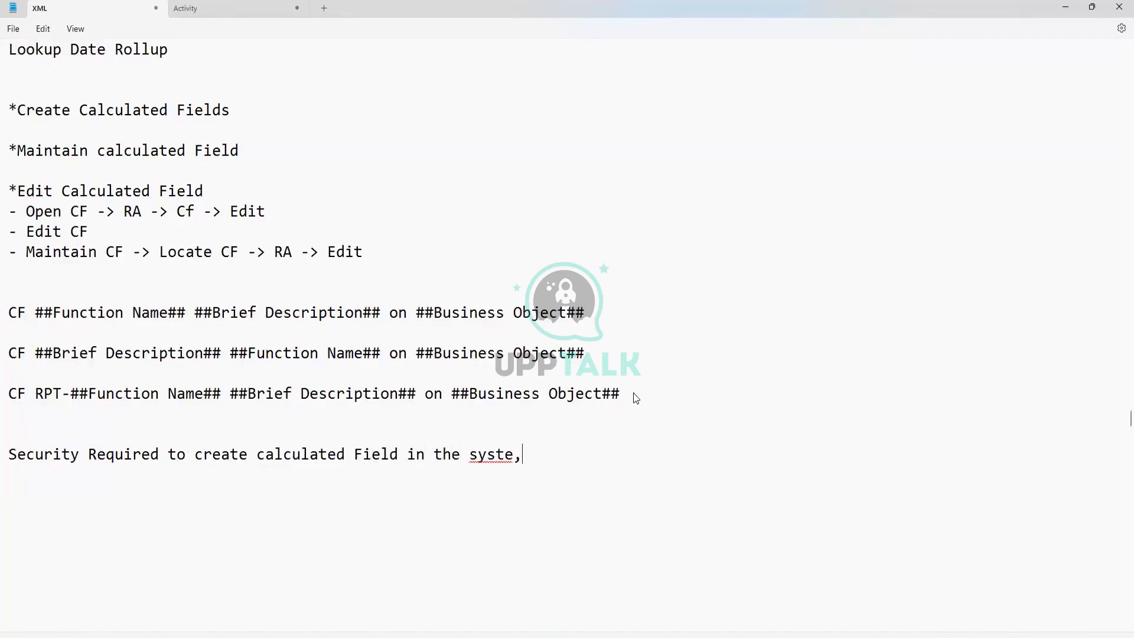
{"action": "key", "text": "BackSpace"}
{"action": "type", "text": "m:"}
{"action": "key", "text": "Return"}
Step: Add the list entry "- Custom Field Management (System-wide CF)" under the security heading
{"action": "type", "text": "- Custom Field"}
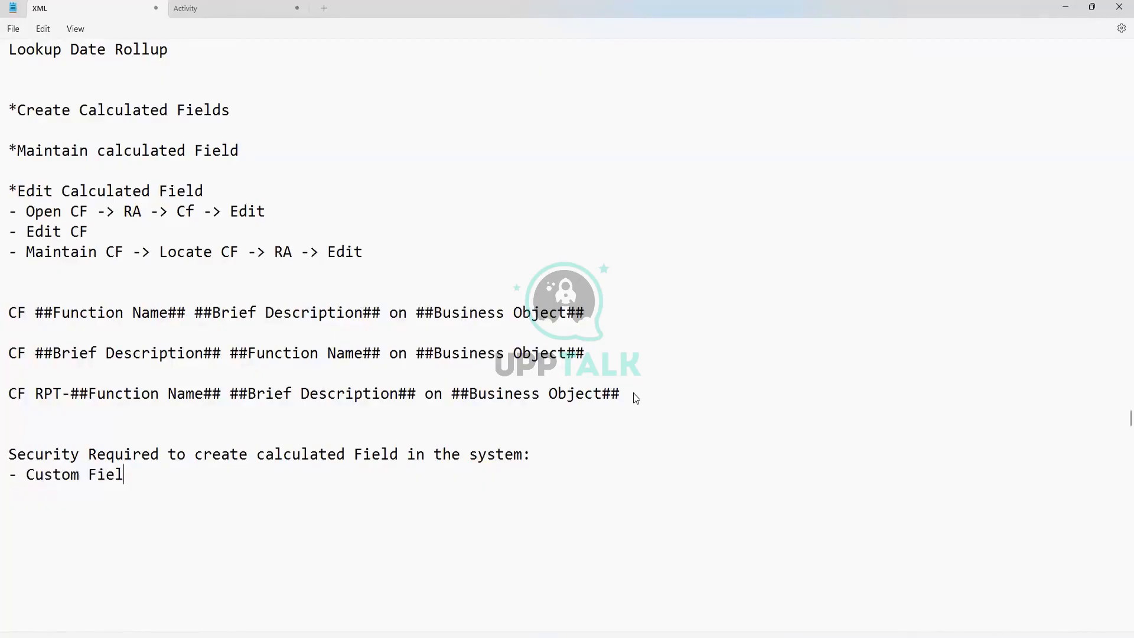
{"action": "type", "text": " Management"}
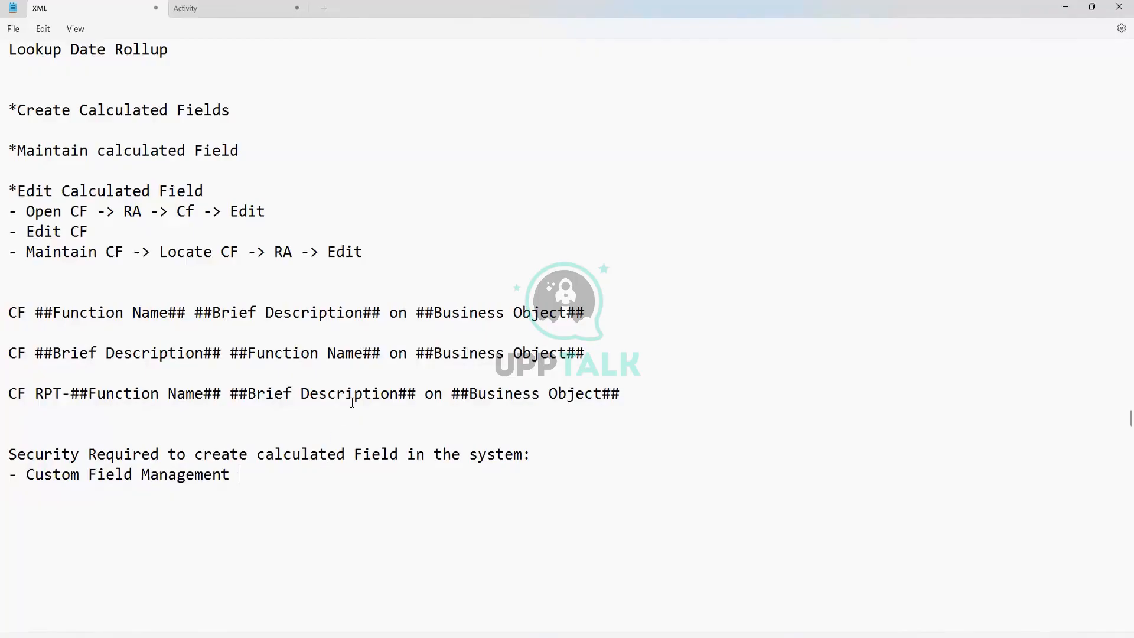
{"action": "type", "text": " (Sys)"}
{"action": "key", "text": "Left"}
{"action": "type", "text": "System-wide CG"}
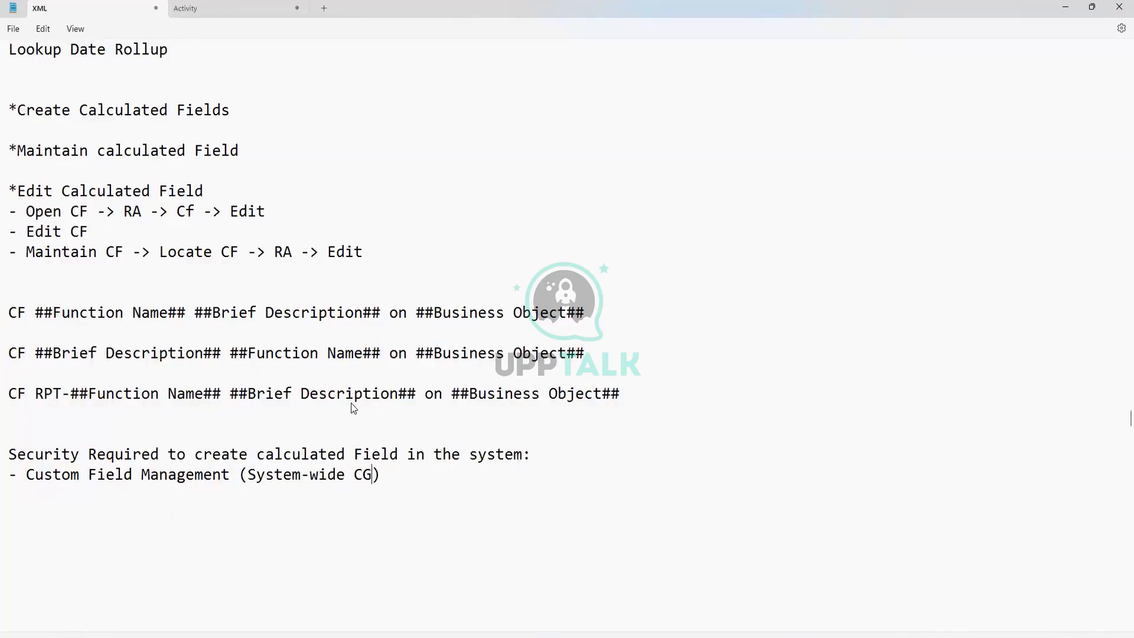
{"action": "key", "text": "BackSpace"}
{"action": "type", "text": "F"}
{"action": "key", "text": "End"}
Step: Add a second list entry reading "- Private Calculated Fields Management" with its spelling corrected
{"action": "key", "text": "Return"}
{"action": "type", "text": "- Private Ca"}
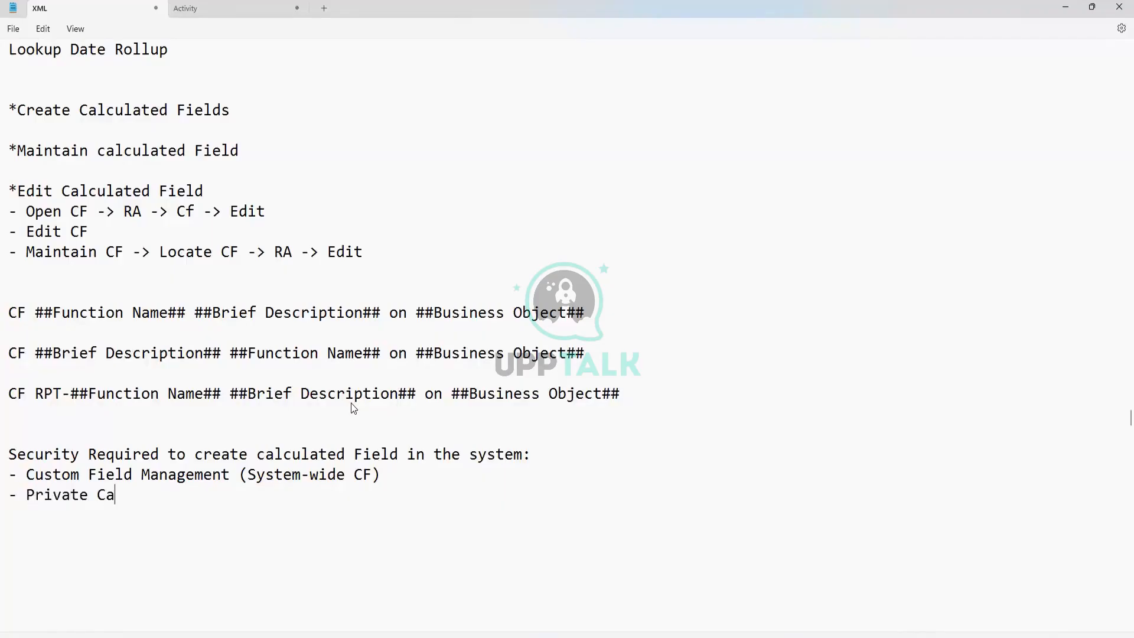
{"action": "type", "text": "lcualted "}
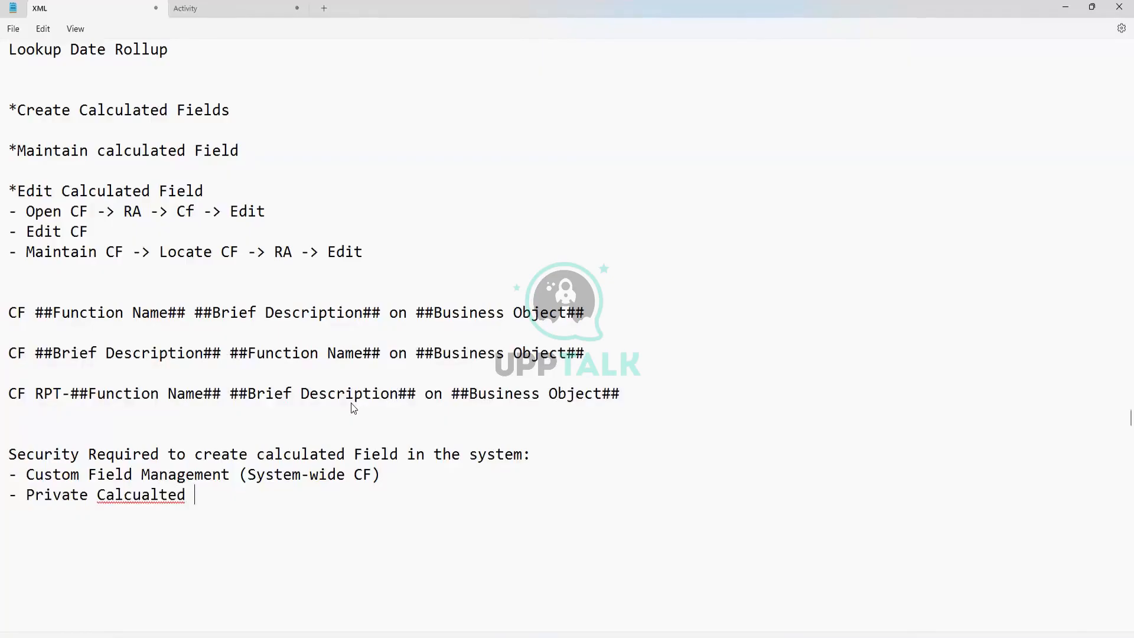
{"action": "type", "text": "Fields Mana"}
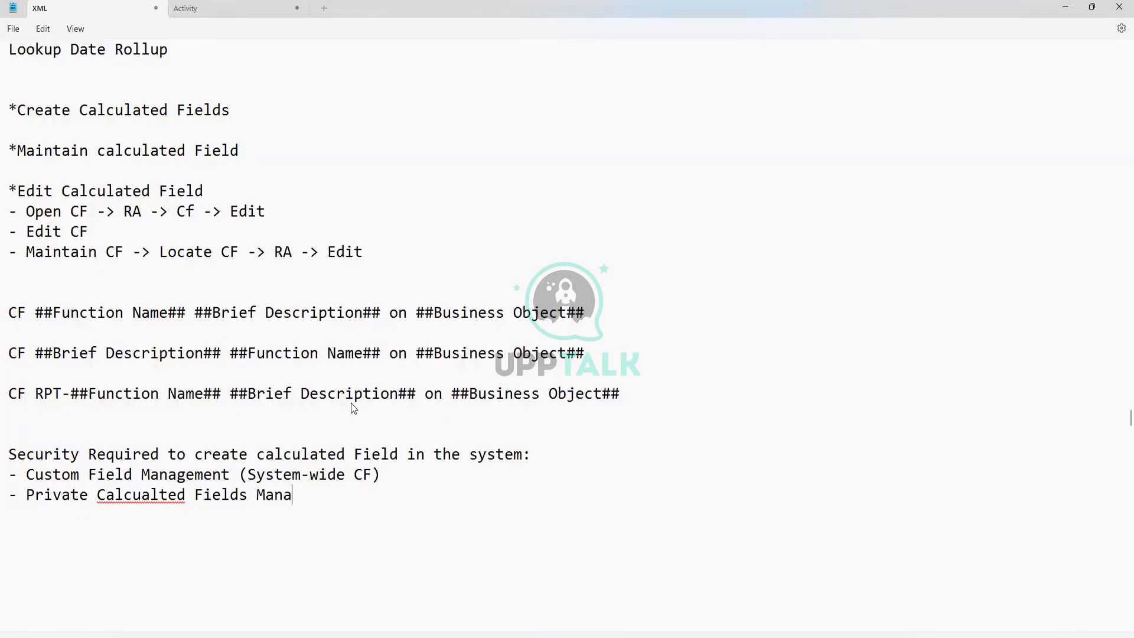
{"action": "type", "text": "gemetn"}
{"action": "key", "text": "BackSpace"}
{"action": "key", "text": "BackSpace"}
{"action": "type", "text": "nt"}
{"action": "left_click", "coordinate": [152, 499]}
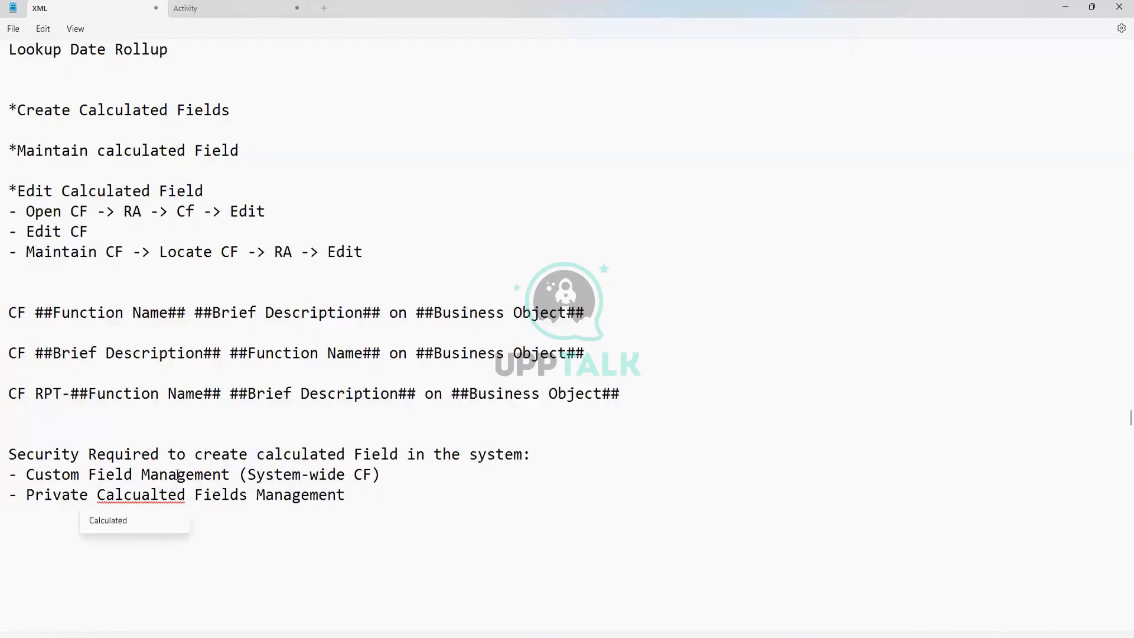
{"action": "key", "text": "BackSpace"}
{"action": "type", "text": "a"}
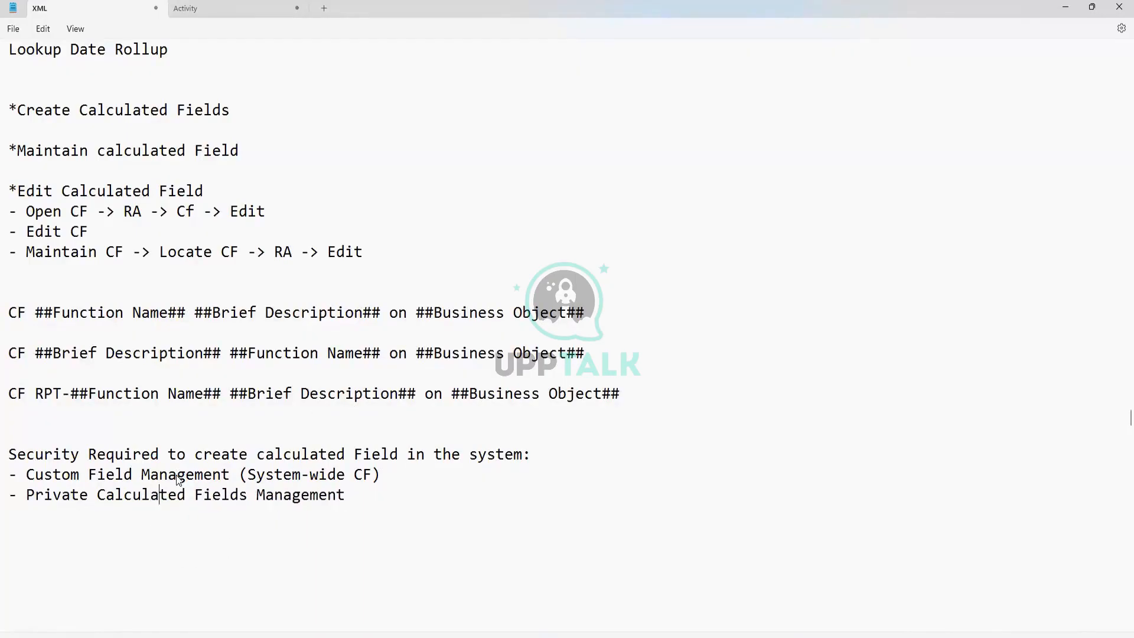
Step: Append "(Report - Specific)" to the Private Calculated Fields Management entry
{"action": "scroll", "coordinate": [253, 573], "scroll_direction": "down", "scroll_amount": 2}
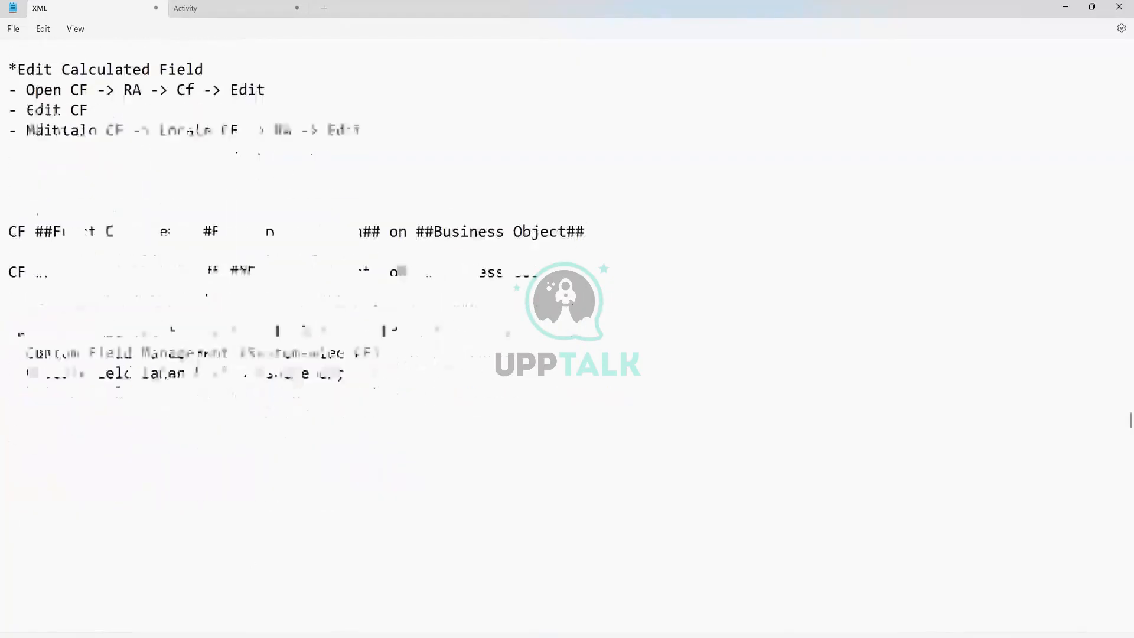
{"action": "left_click", "coordinate": [362, 372]}
{"action": "type", "text": "()"}
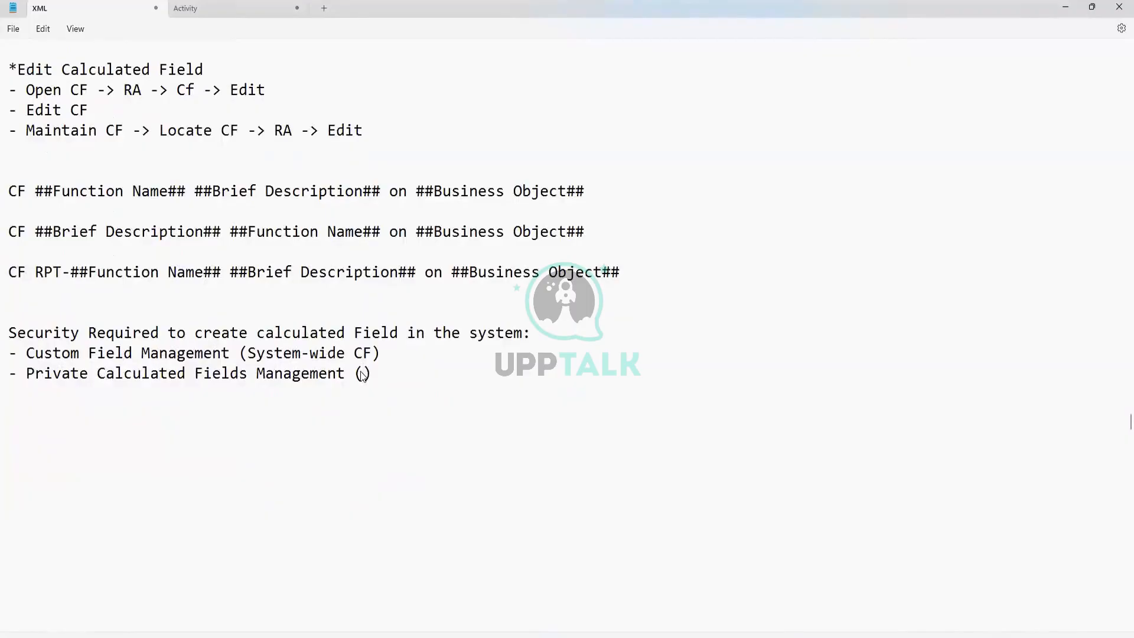
{"action": "type", "text": "Report - Specif"}
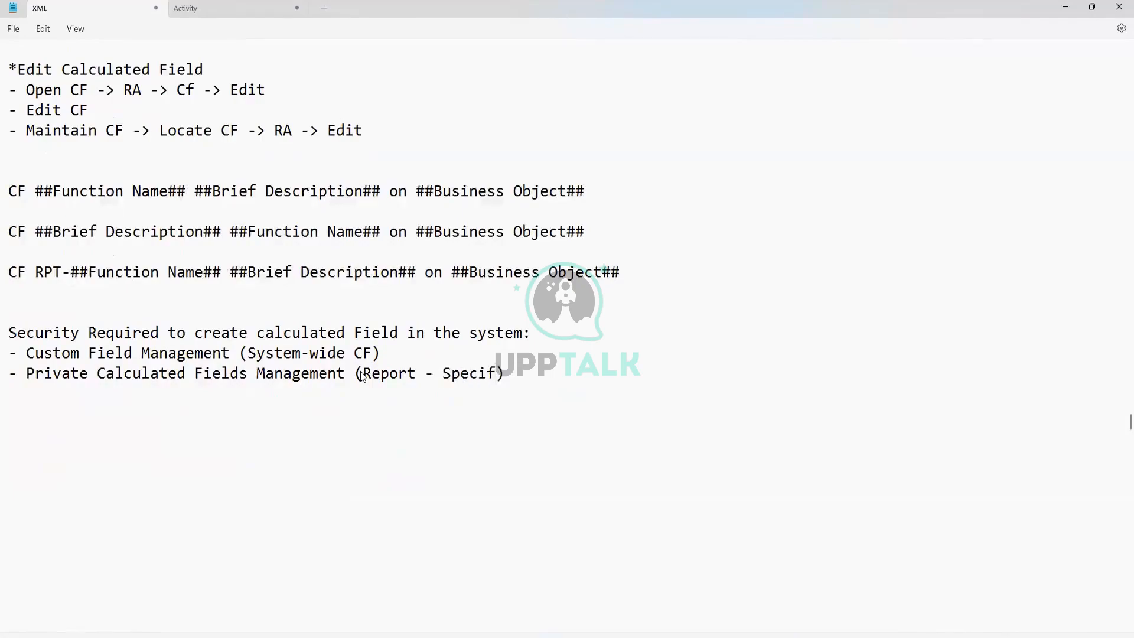
{"action": "type", "text": "ic"}
Step: Highlight the two security entries one after the other and add an empty line below the list
{"action": "left_click_drag", "start_coordinate": [382, 353], "coordinate": [20, 352]}
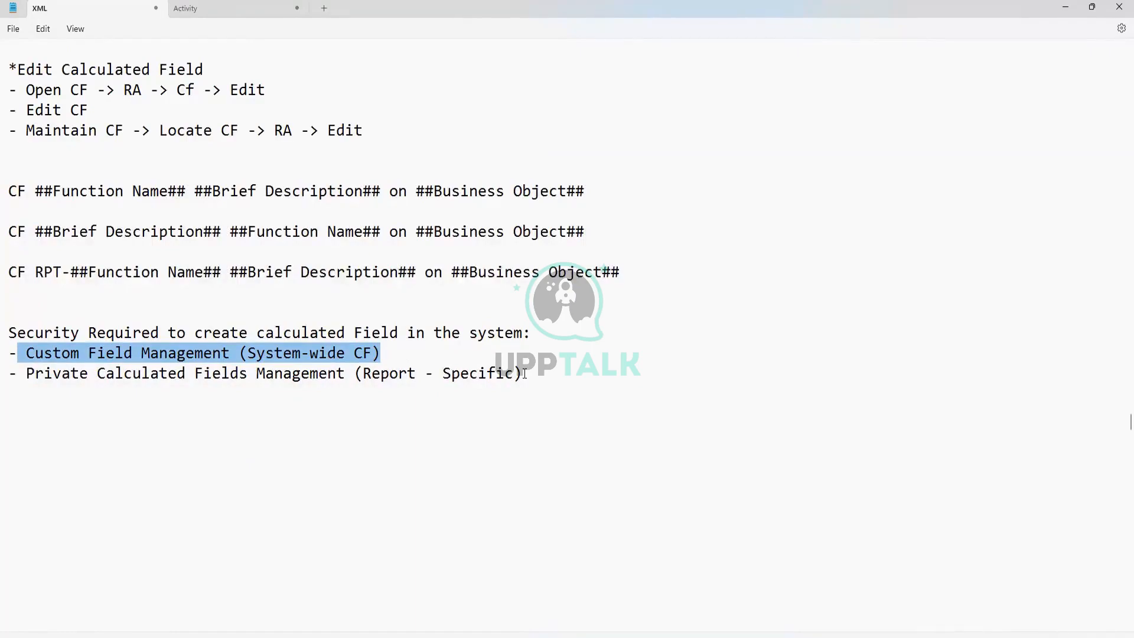
{"action": "left_click", "coordinate": [420, 358]}
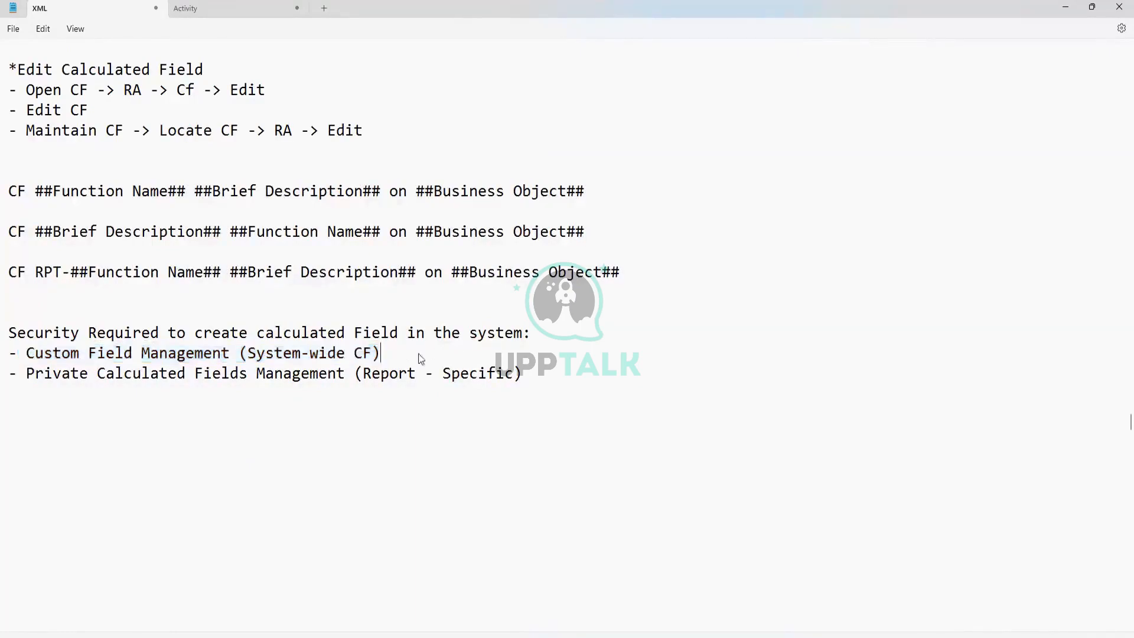
{"action": "left_click_drag", "start_coordinate": [397, 353], "coordinate": [10, 357]}
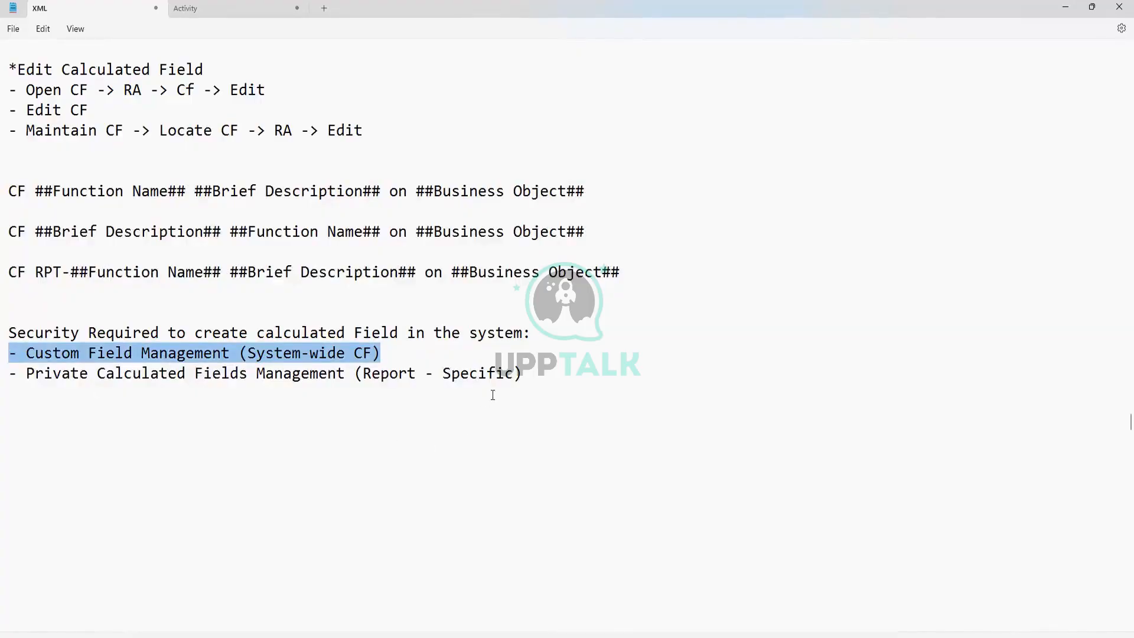
{"action": "left_click_drag", "start_coordinate": [528, 373], "coordinate": [24, 370]}
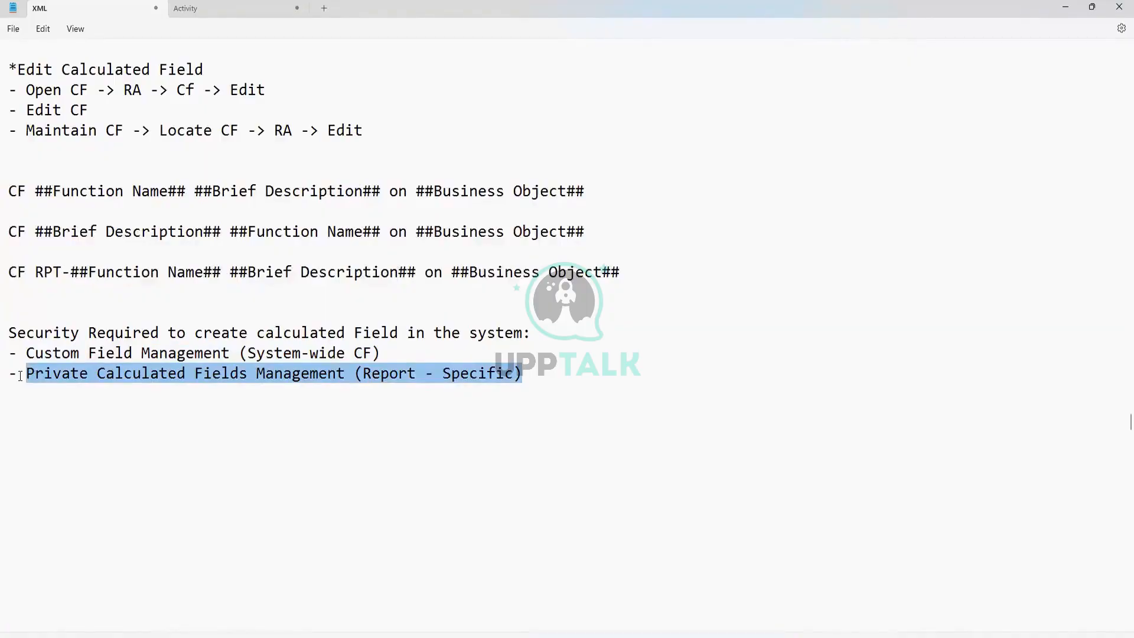
{"action": "left_click", "coordinate": [559, 383]}
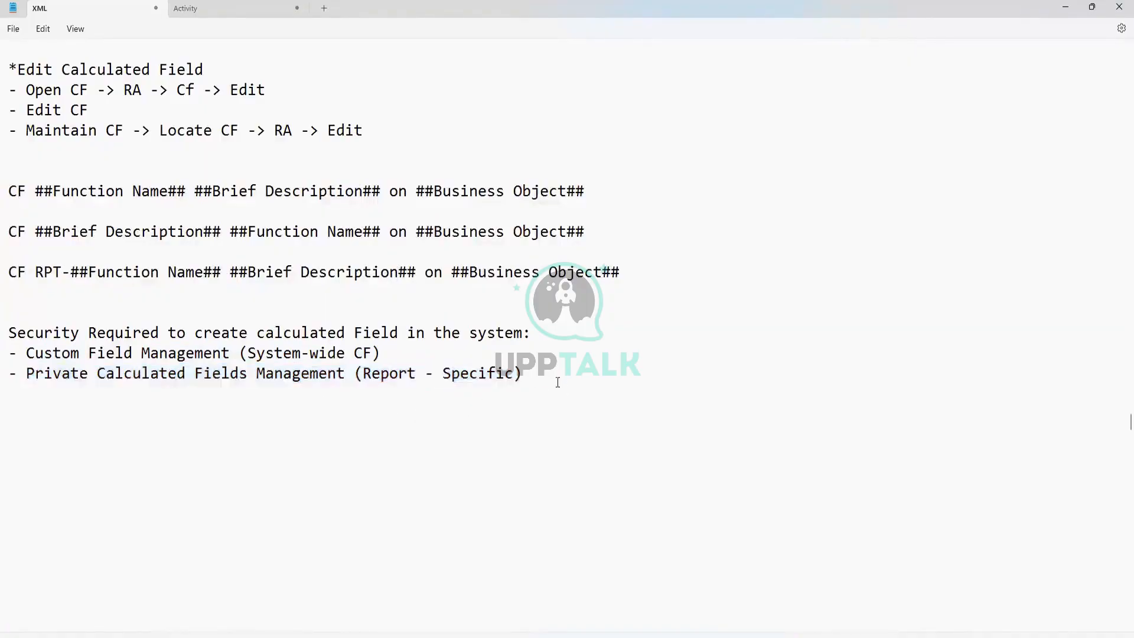
{"action": "key", "text": "Return"}
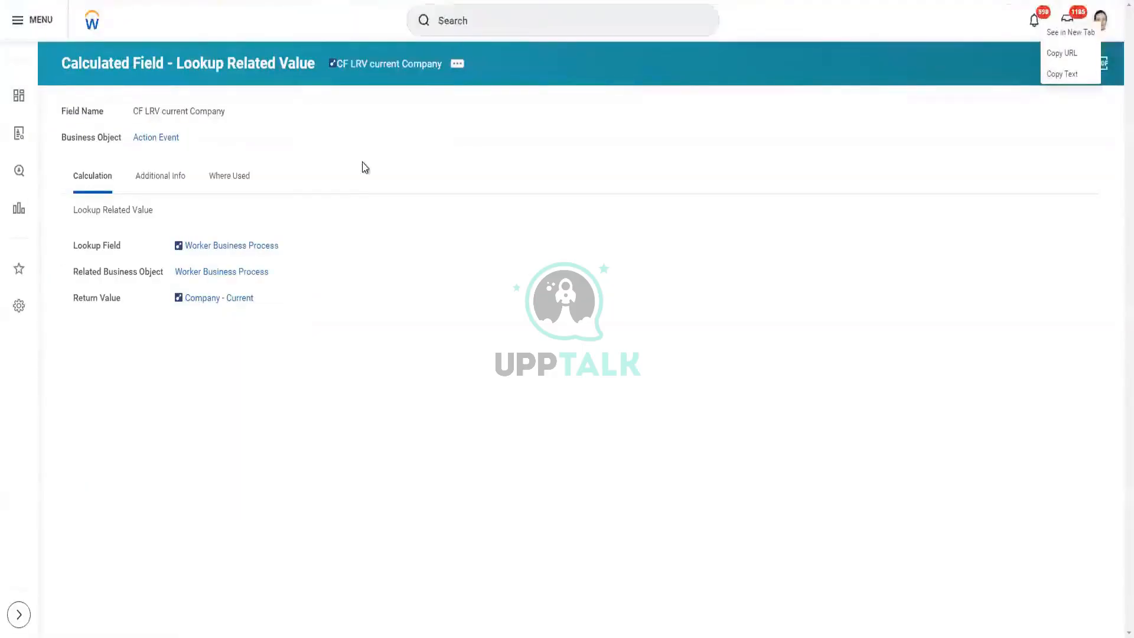
Step: Switch to Workday and open the View Security page for the calculated field CF LRV current Company
{"action": "left_click", "coordinate": [353, 163]}
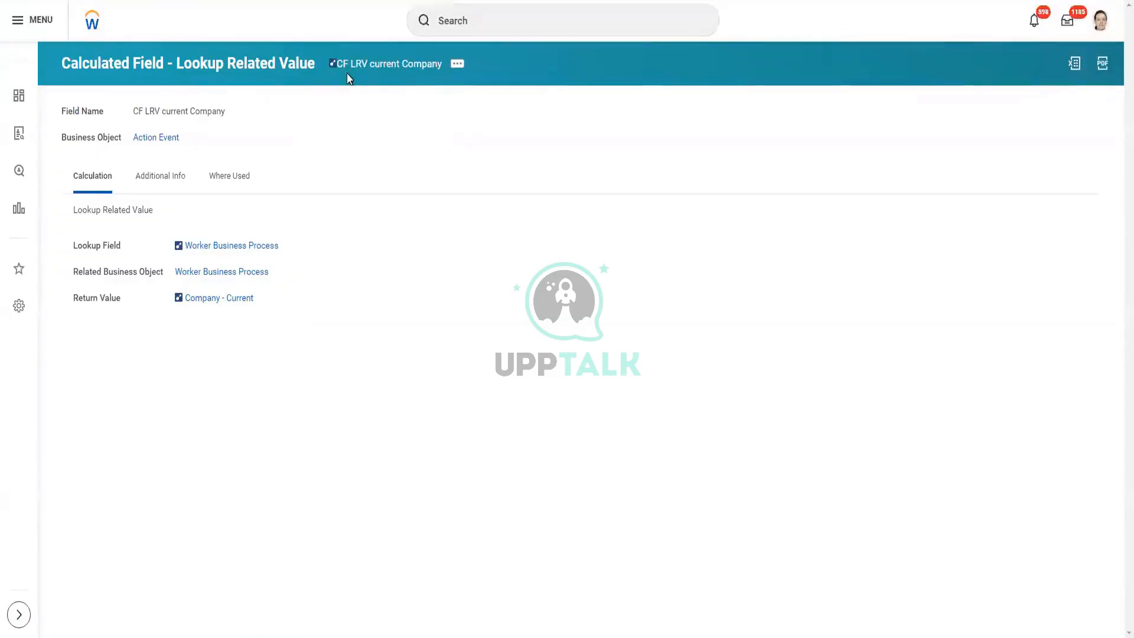
{"action": "left_click", "coordinate": [458, 64]}
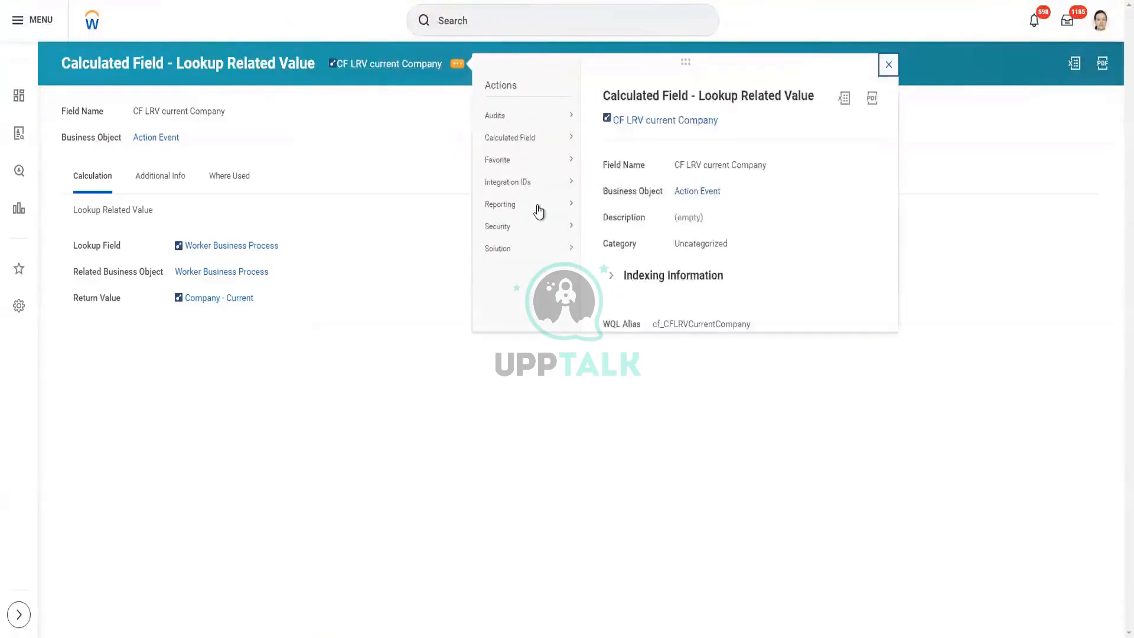
{"action": "mouse_move", "coordinate": [541, 233]}
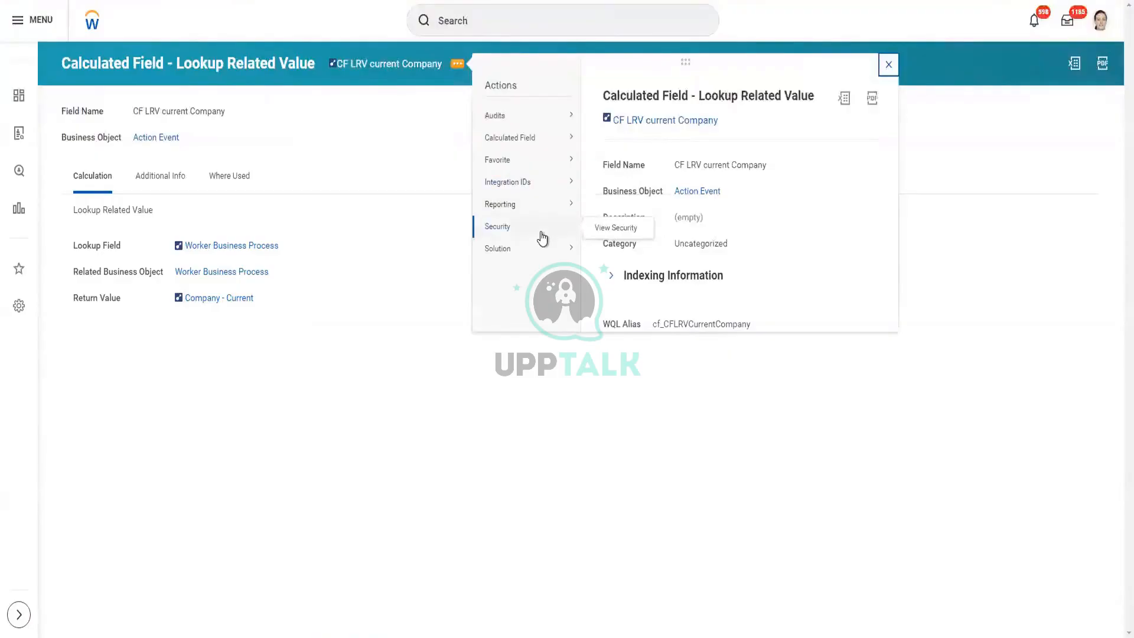
{"action": "right_click", "coordinate": [603, 234]}
{"action": "left_click", "coordinate": [616, 239]}
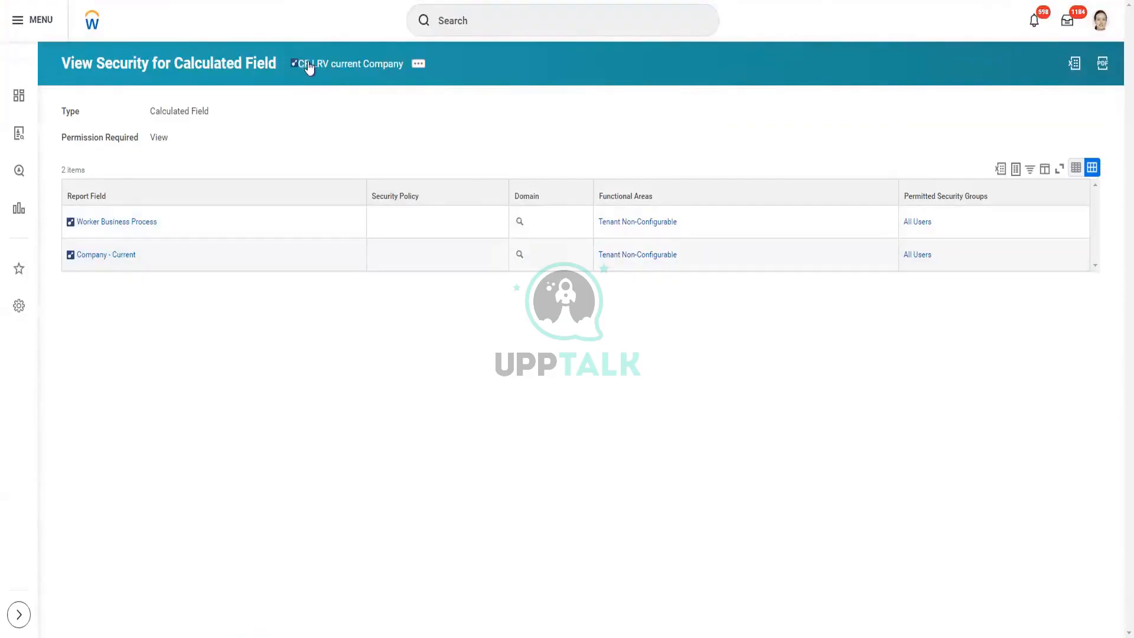
Step: Highlight the report fields Worker Business Process and Company - Current to examine the calculated field's security
{"action": "mouse_move", "coordinate": [145, 257]}
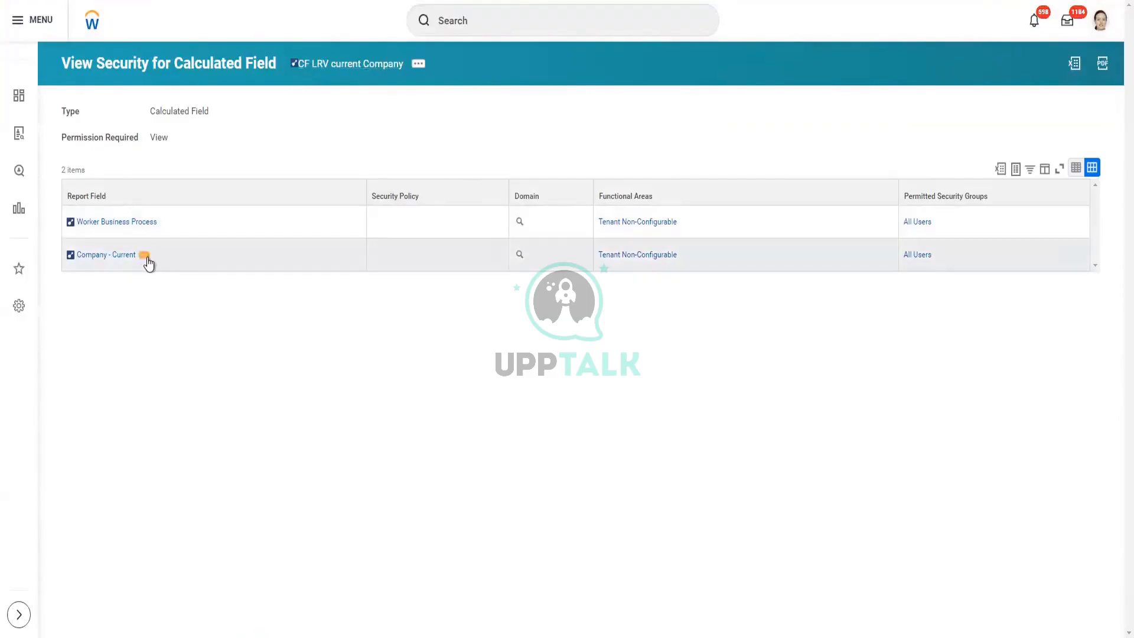
{"action": "left_click_drag", "start_coordinate": [162, 256], "coordinate": [64, 223]}
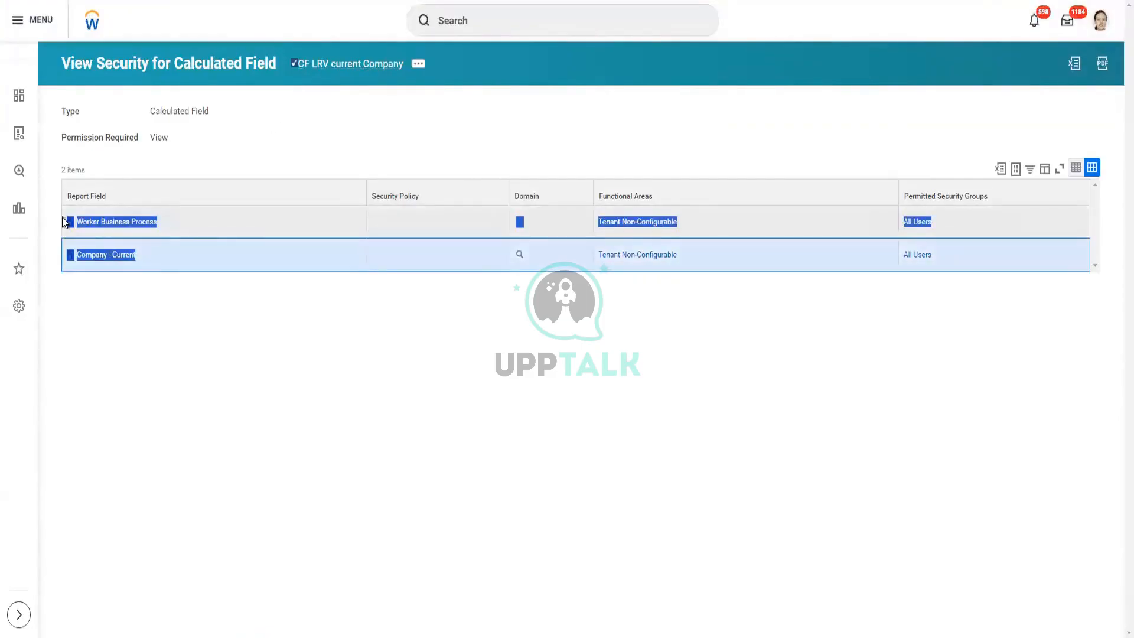
{"action": "left_click", "coordinate": [189, 313]}
{"action": "left_click_drag", "start_coordinate": [154, 257], "coordinate": [68, 224]}
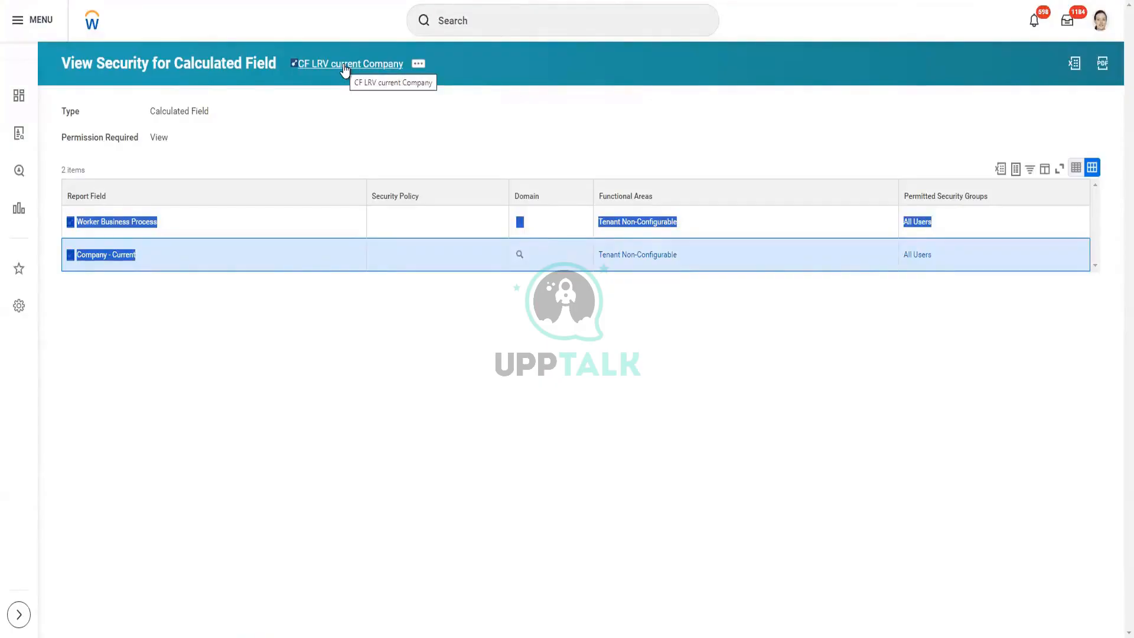
{"action": "left_click", "coordinate": [389, 277]}
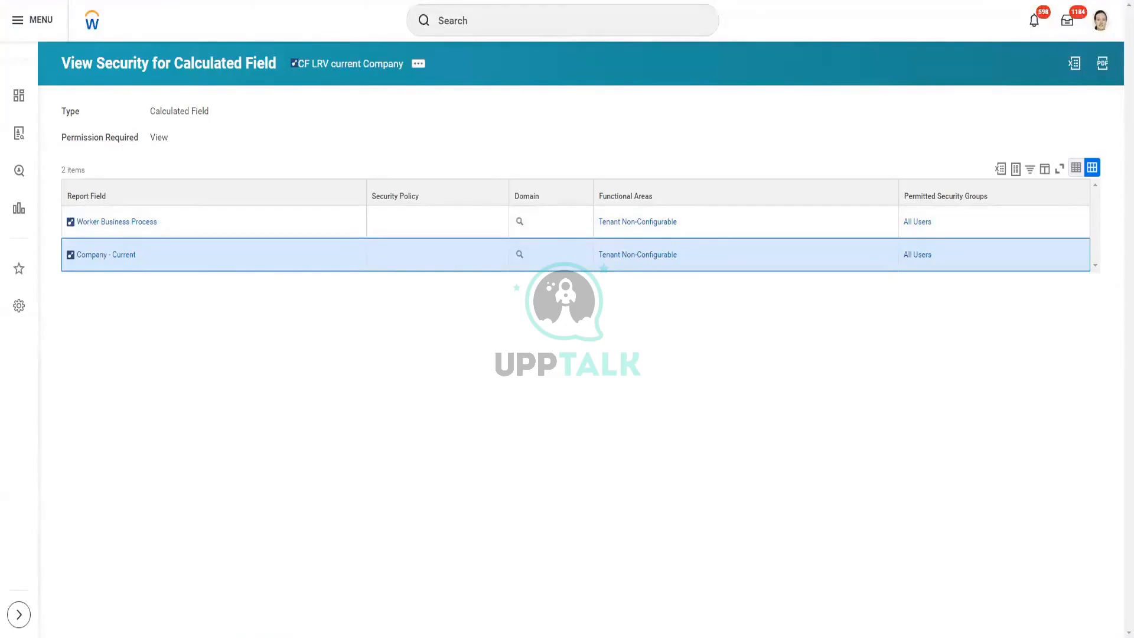
Step: Switch back to Notepad and add the heading "Locate Existing Calculated Fields:" below the security list
{"action": "key", "text": "alt+Tab"}
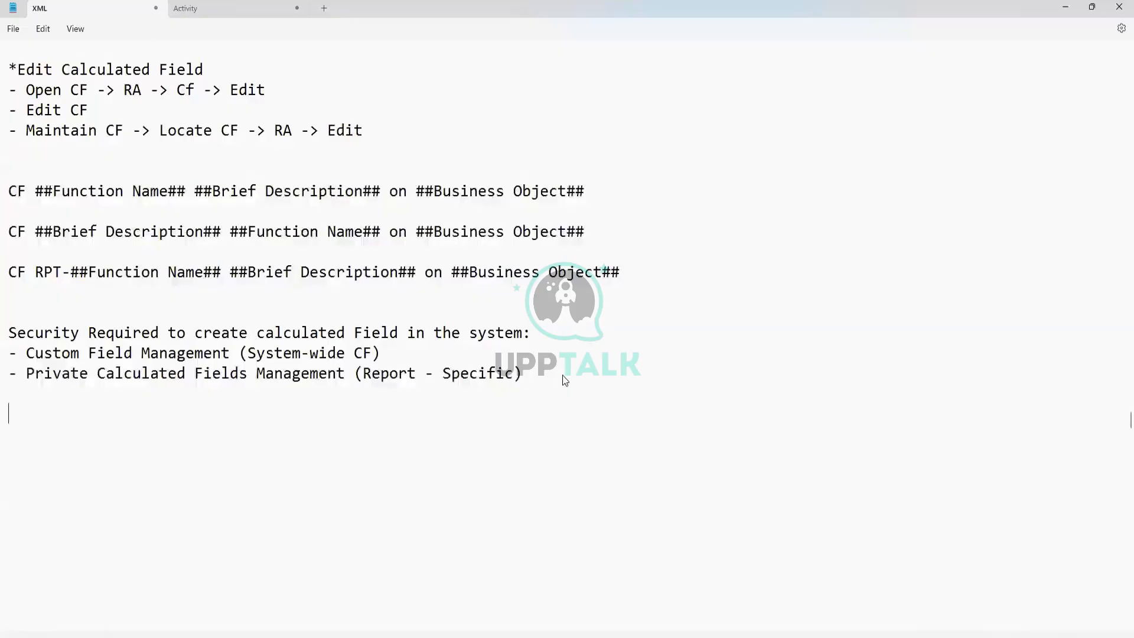
{"action": "key", "text": "Return"}
{"action": "type", "text": "te Existing Cal"}
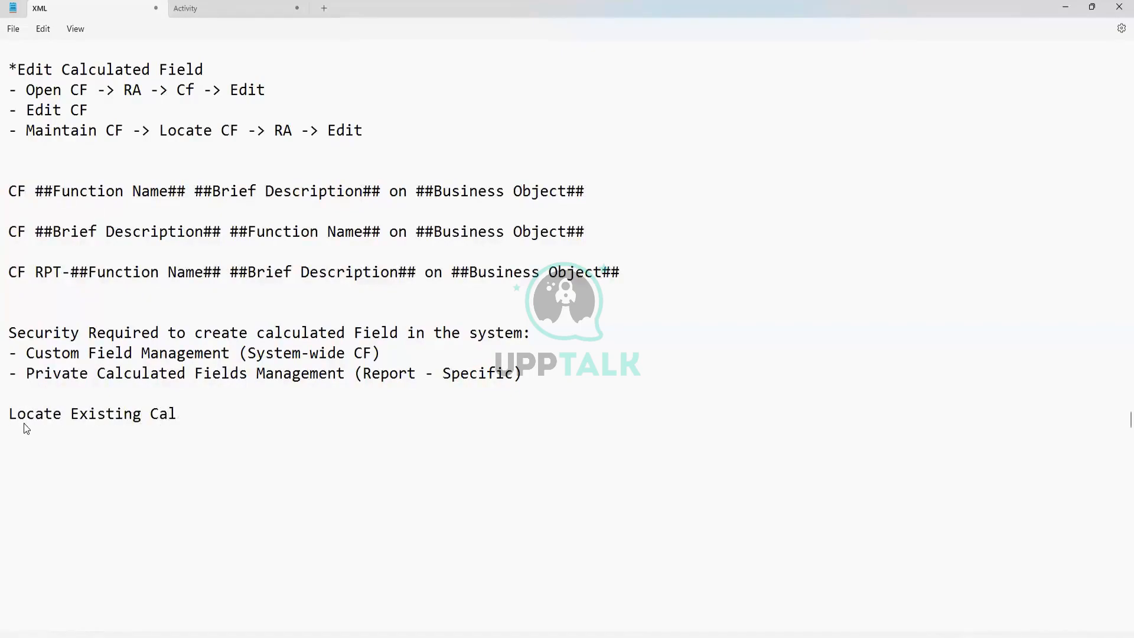
{"action": "type", "text": "culated Fields:"}
{"action": "key", "text": "Return"}
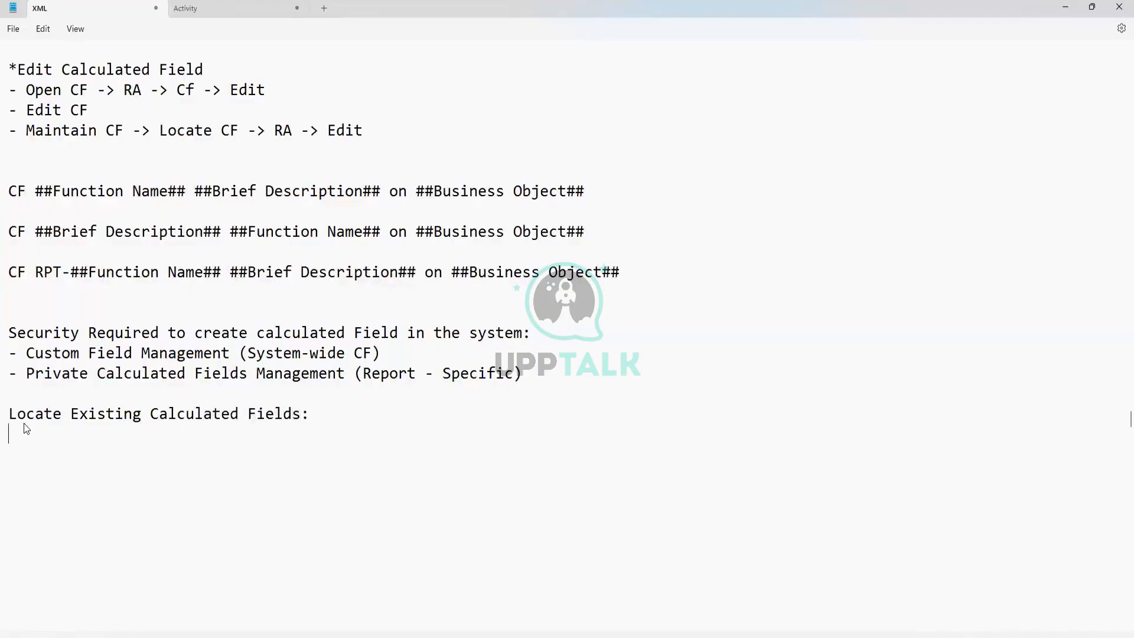
Step: Add the entry "- Maintain Calculated Fields Report" under the Locate Existing Calculated Fields heading
{"action": "type", "text": "- Maintain Calculated Fie"}
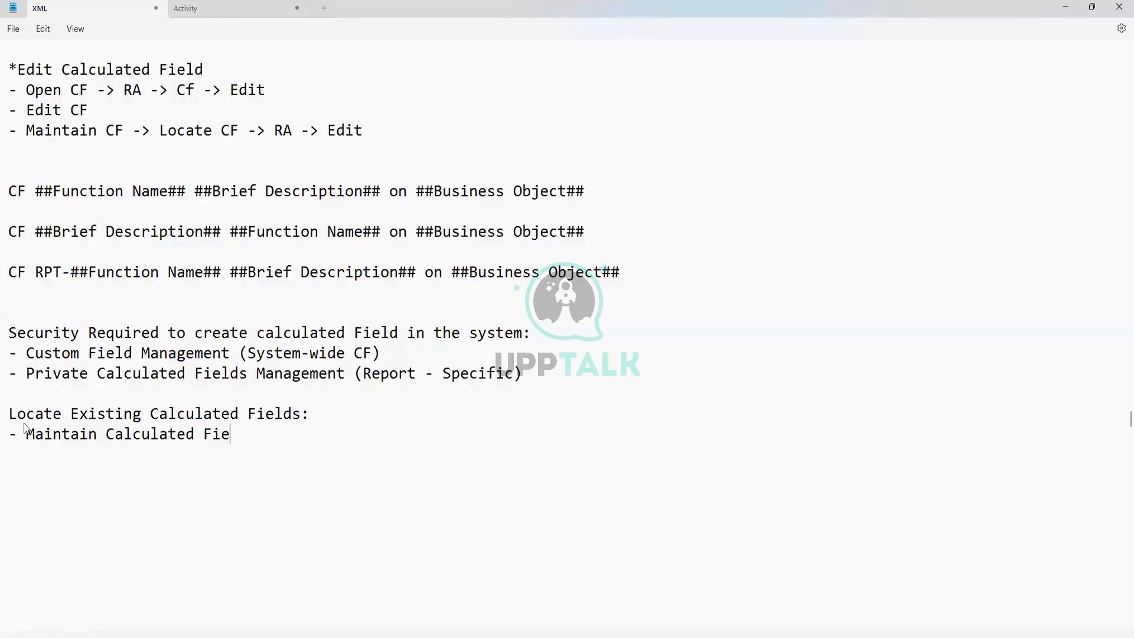
{"action": "type", "text": "lds Report"}
{"action": "left_click_drag", "start_coordinate": [27, 434], "coordinate": [255, 442]}
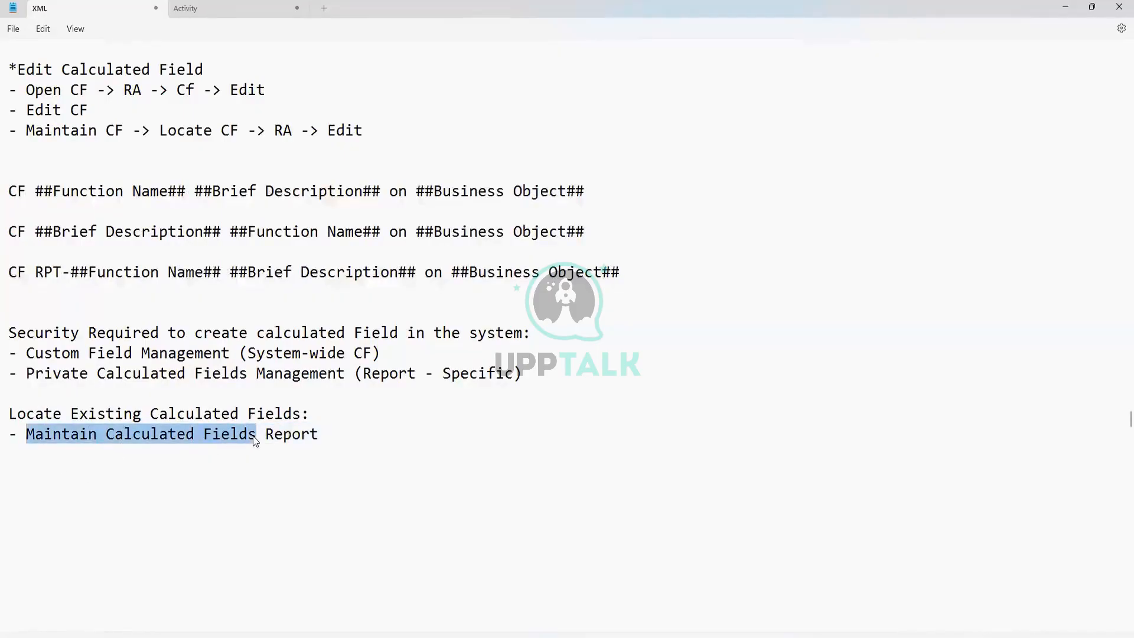
{"action": "left_click", "coordinate": [346, 436]}
Step: Add the entry "- All Calculated Field" below the Maintain Calculated Fields Report line
{"action": "key", "text": "Return"}
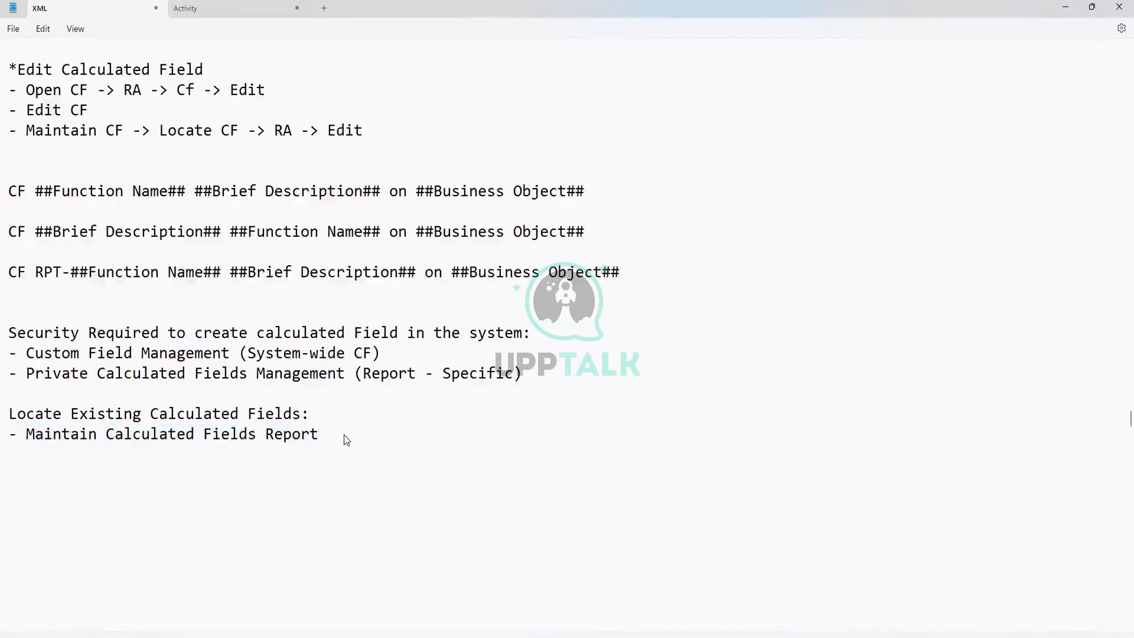
{"action": "type", "text": "- All Calcual"}
{"action": "key", "text": "BackSpace"}
{"action": "key", "text": "BackSpace"}
{"action": "type", "text": "lated Field"}
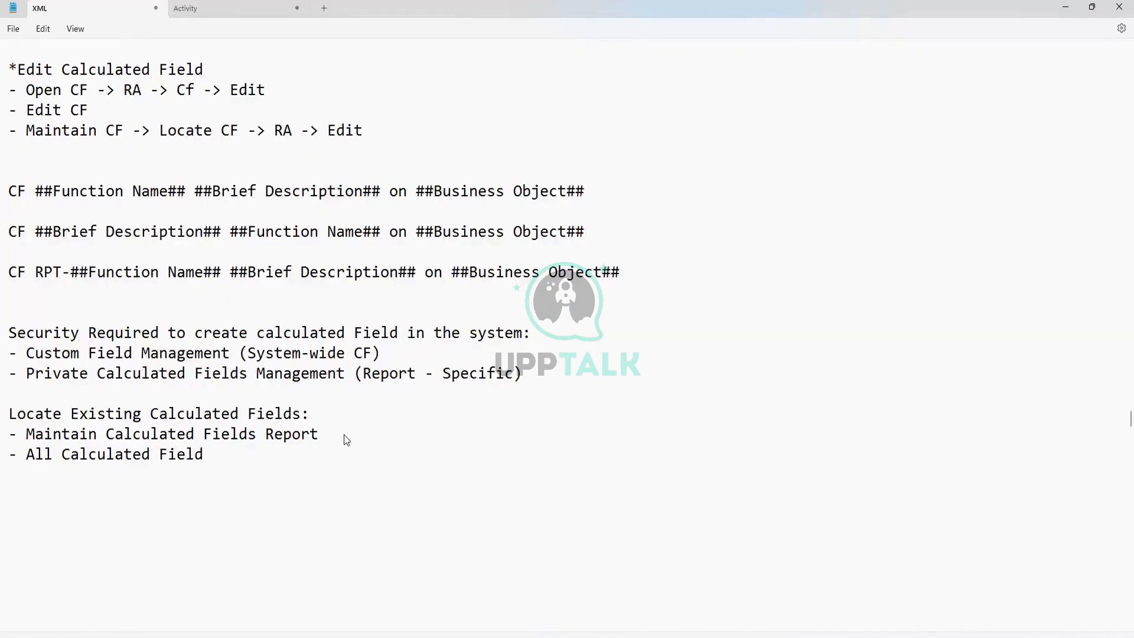
Step: Add the entry "- Business Object Detail" below the All Calculated Field line
{"action": "left_click_drag", "start_coordinate": [333, 433], "coordinate": [98, 421]}
{"action": "left_click", "coordinate": [122, 456]}
{"action": "left_click", "coordinate": [213, 455]}
{"action": "key", "text": "Return"}
{"action": "type", "text": "- Business Object Detail"}
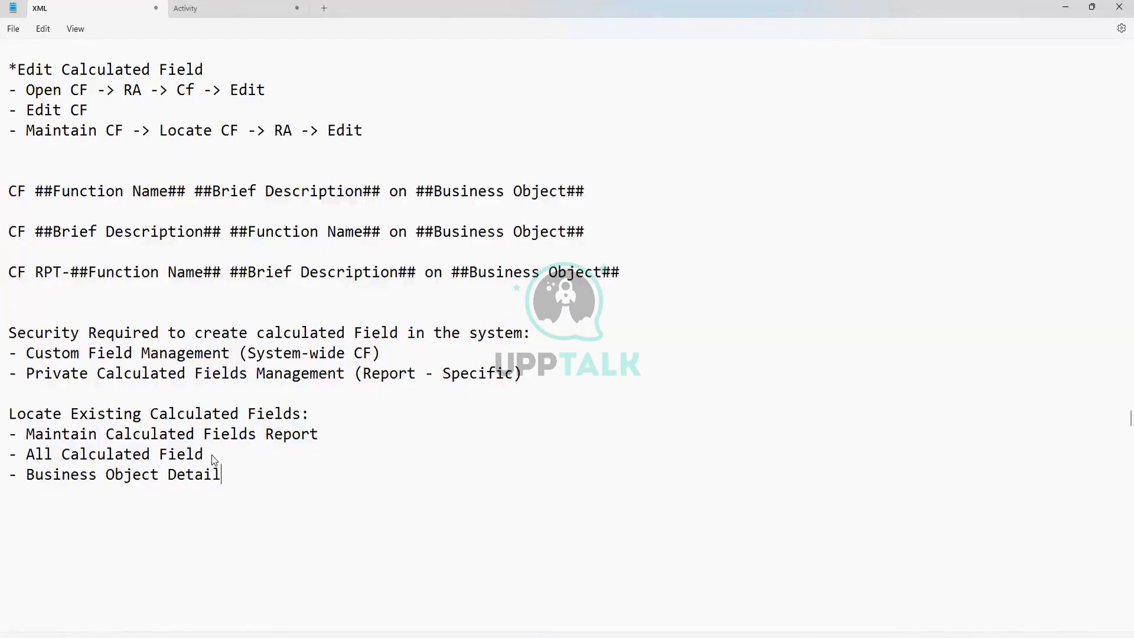
Step: Complete the third entry as "- Business Object Details Report" and add the entry "- Report Fields" below it
{"action": "type", "text": "s Report"}
{"action": "key", "text": "Return"}
{"action": "type", "text": "- Report "}
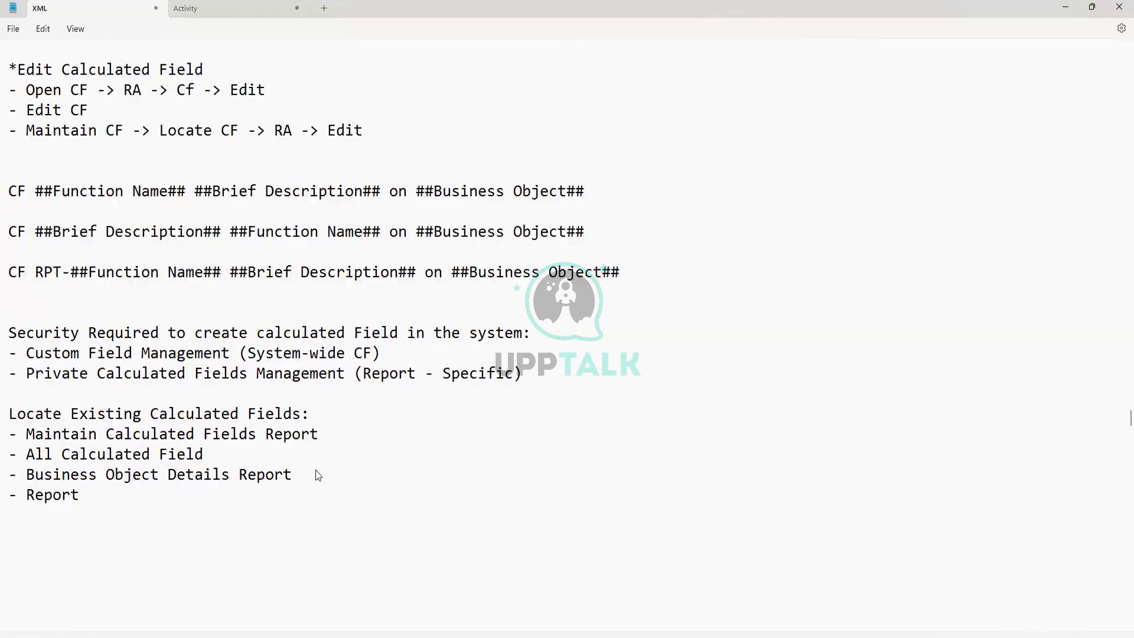
{"action": "type", "text": "Fields"}
{"action": "left_click_drag", "start_coordinate": [26, 496], "coordinate": [141, 500]}
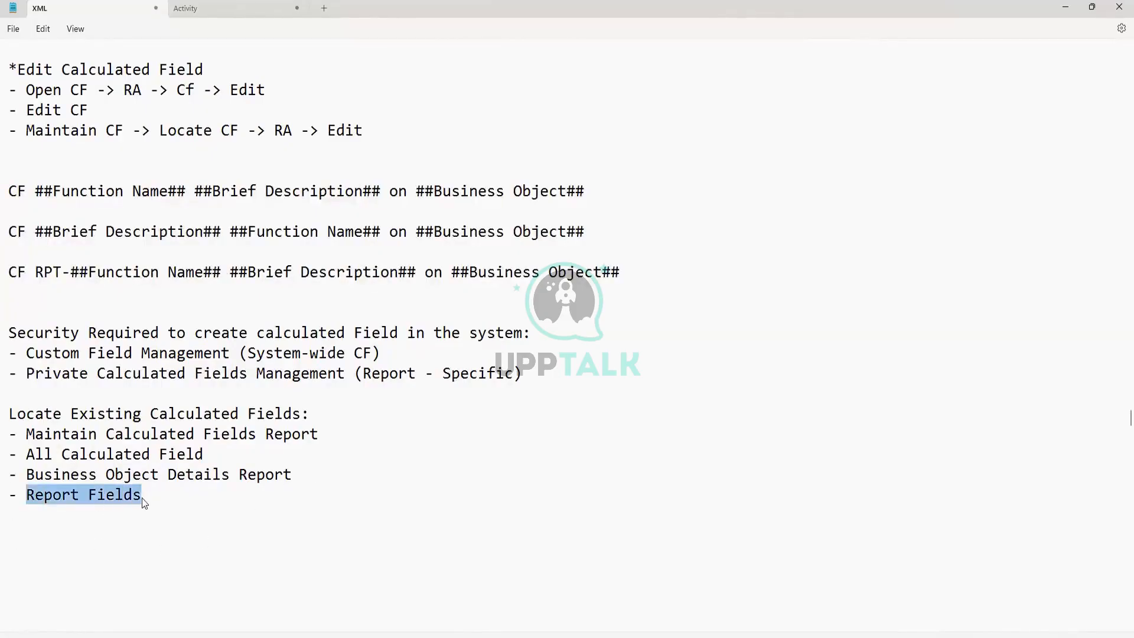
{"action": "left_click", "coordinate": [162, 501]}
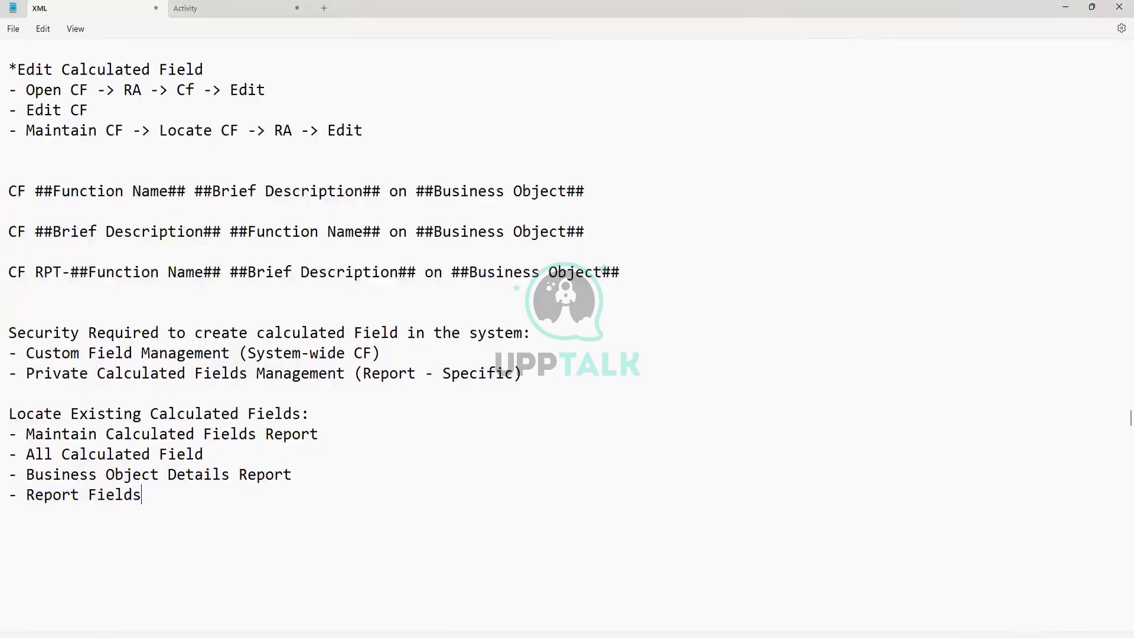
Step: Add the entry "- Maintain Calculated Fields for Report" below the Report Fields line
{"action": "key", "text": "Return"}
{"action": "type", "text": "- Maintain Calcu"}
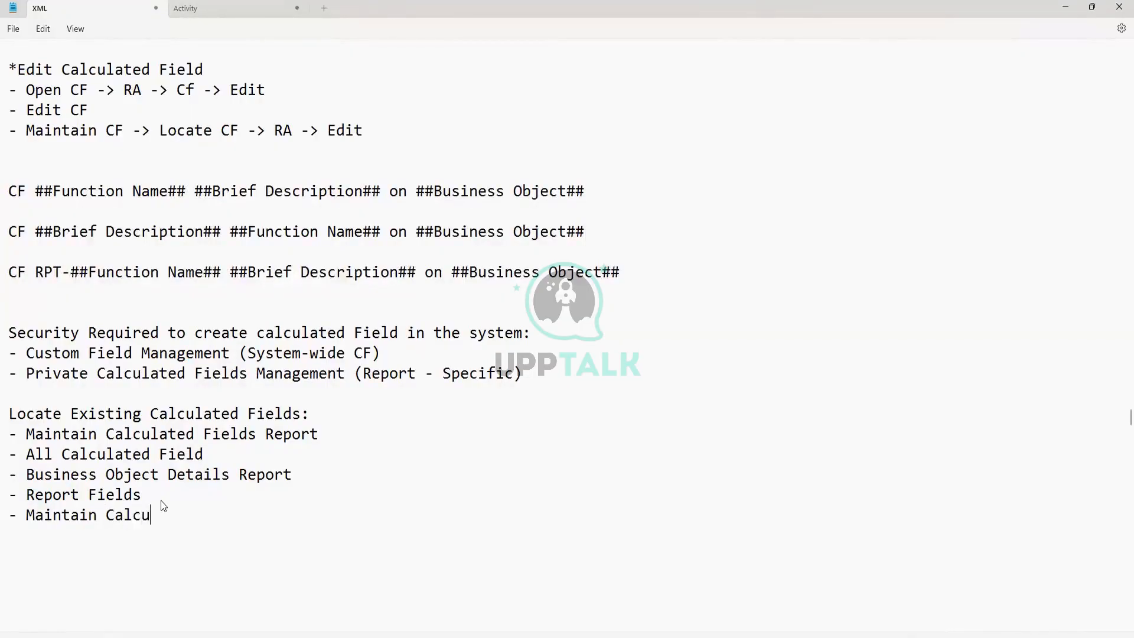
{"action": "type", "text": "lated Fields for Report"}
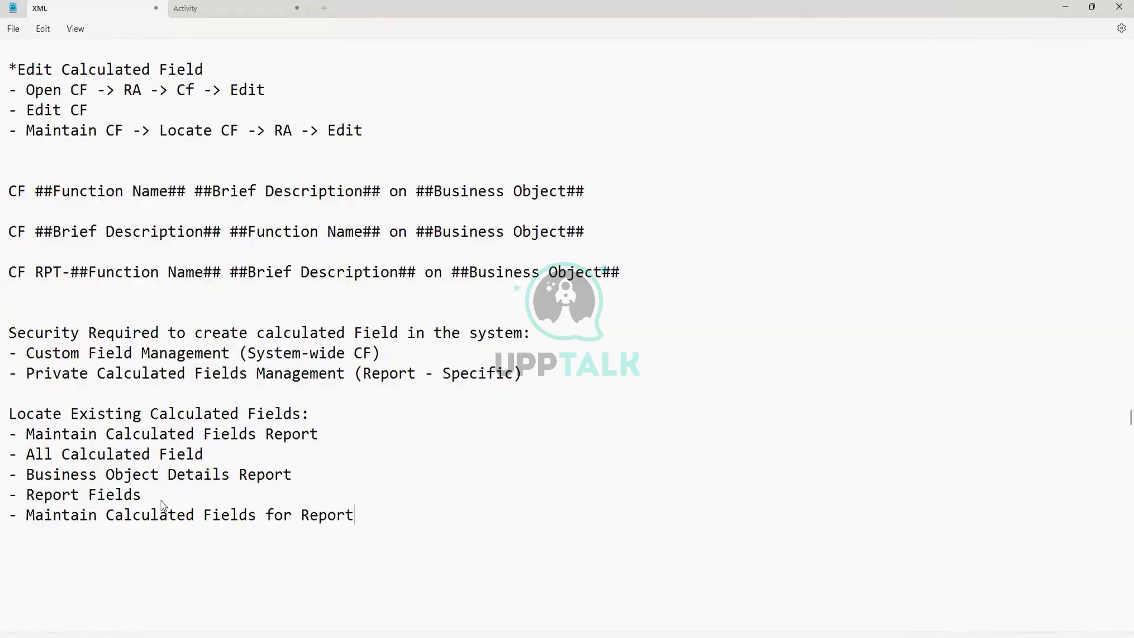
{"action": "key", "text": "Return"}
{"action": "key", "text": "Return"}
{"action": "scroll", "coordinate": [306, 425], "scroll_direction": "down", "scroll_amount": 2}
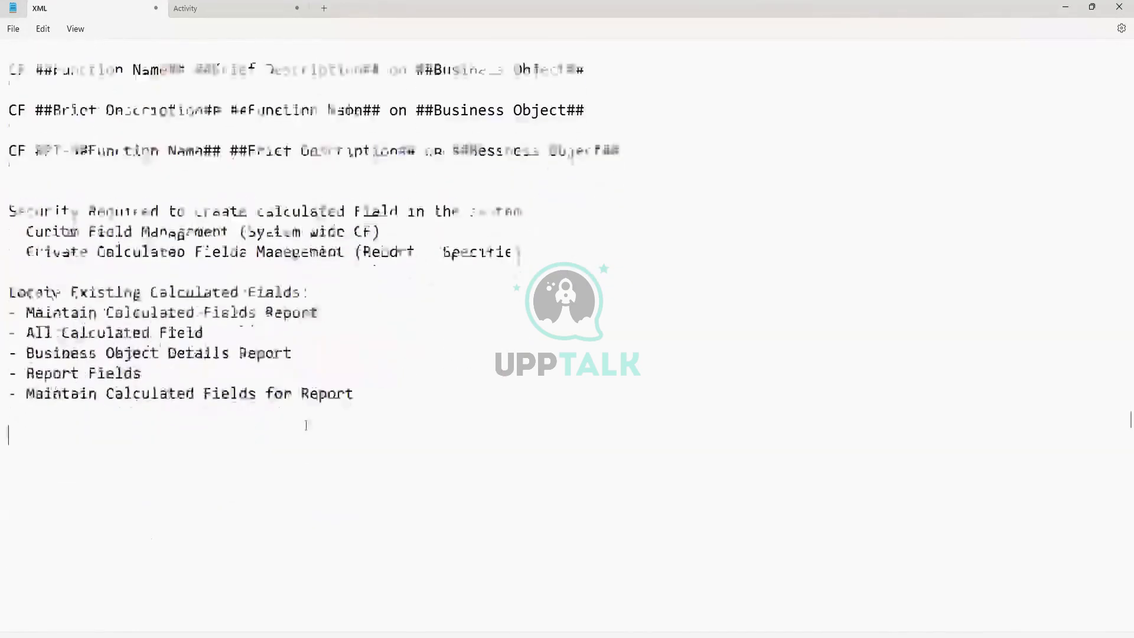
{"action": "left_click_drag", "start_coordinate": [377, 397], "coordinate": [3, 312]}
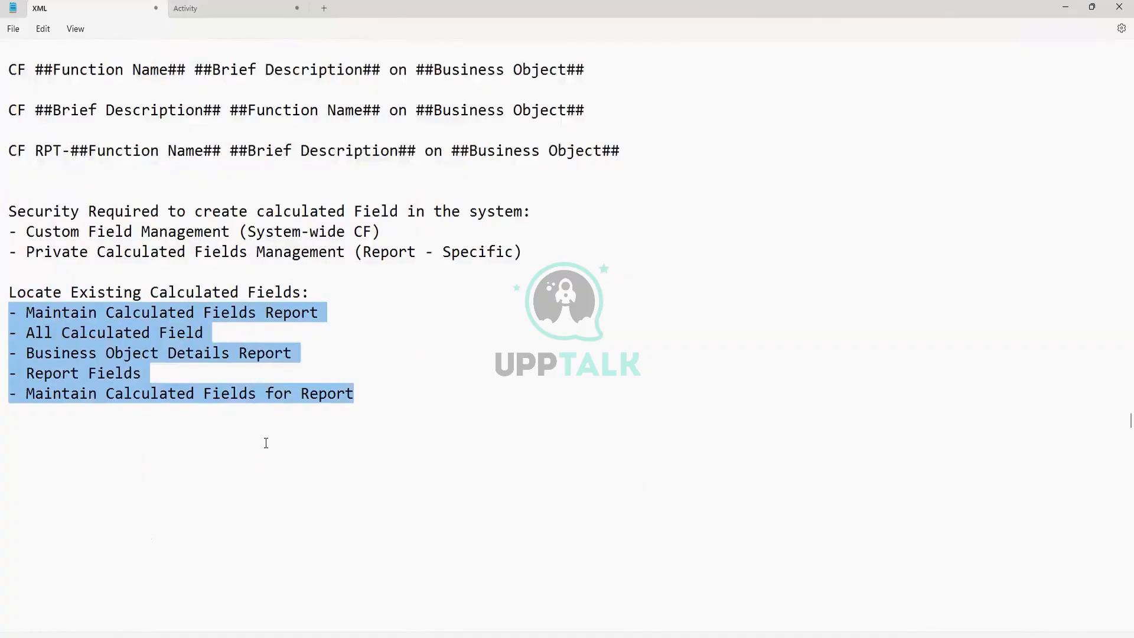
{"action": "left_click", "coordinate": [354, 394]}
{"action": "left_click_drag", "start_coordinate": [354, 393], "coordinate": [10, 393]}
{"action": "left_click_drag", "start_coordinate": [139, 377], "coordinate": [3, 317]}
Step: Insert extra blank lines and the label "** Activity **" directly above the Locate Existing Calculated Fields heading
{"action": "left_click", "coordinate": [37, 278]}
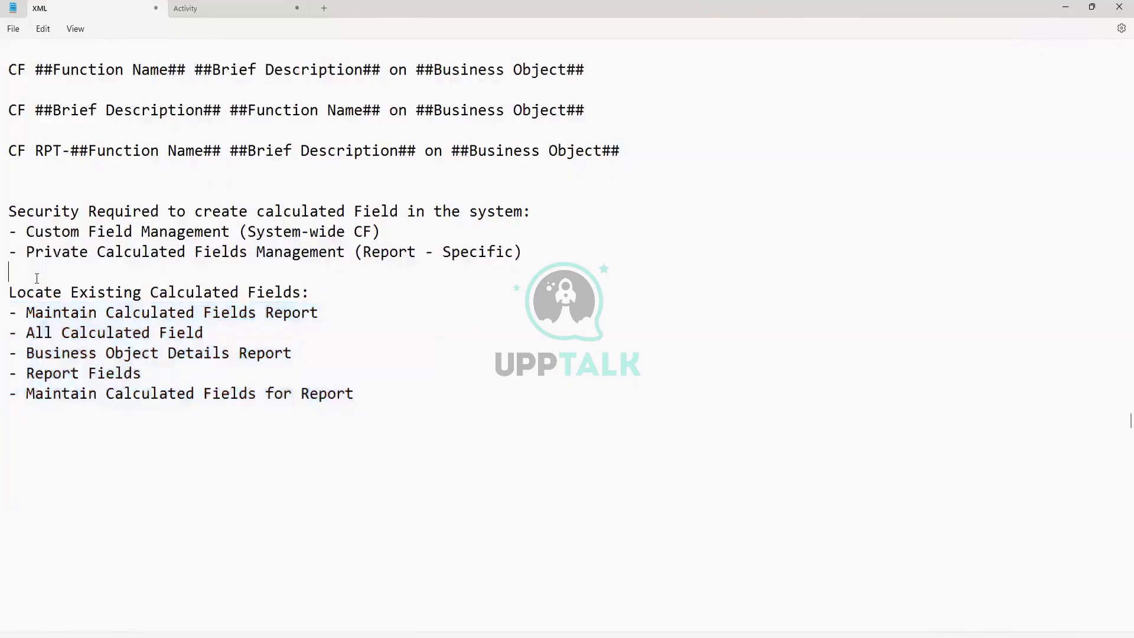
{"action": "key", "text": "Return"}
{"action": "key", "text": "Return"}
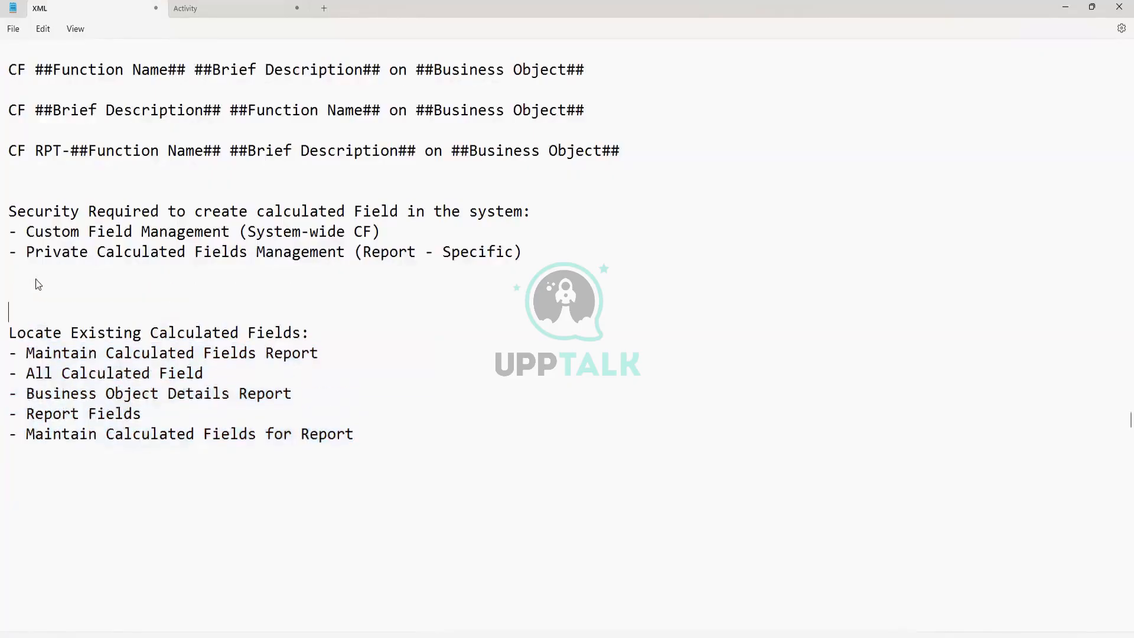
{"action": "type", "text": "** Activate"}
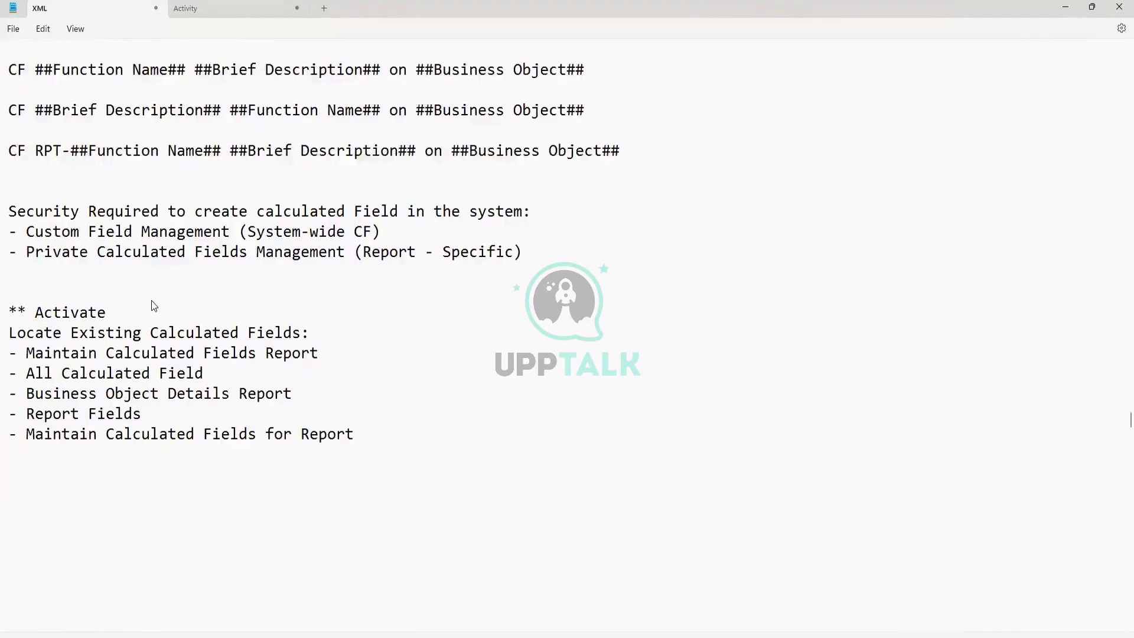
{"action": "type", "text": " **"}
{"action": "key", "text": "Left"}
{"action": "key", "text": "Left"}
{"action": "key", "text": "Left"}
{"action": "key", "text": "BackSpace"}
{"action": "key", "text": "BackSpace"}
{"action": "key", "text": "BackSpace"}
{"action": "type", "text": "vity"}
Step: Add the heading "# Global Calculated Fields:" below the list of ways to locate calculated fields, leaving blank lines around it
{"action": "left_click_drag", "start_coordinate": [369, 419], "coordinate": [375, 430]}
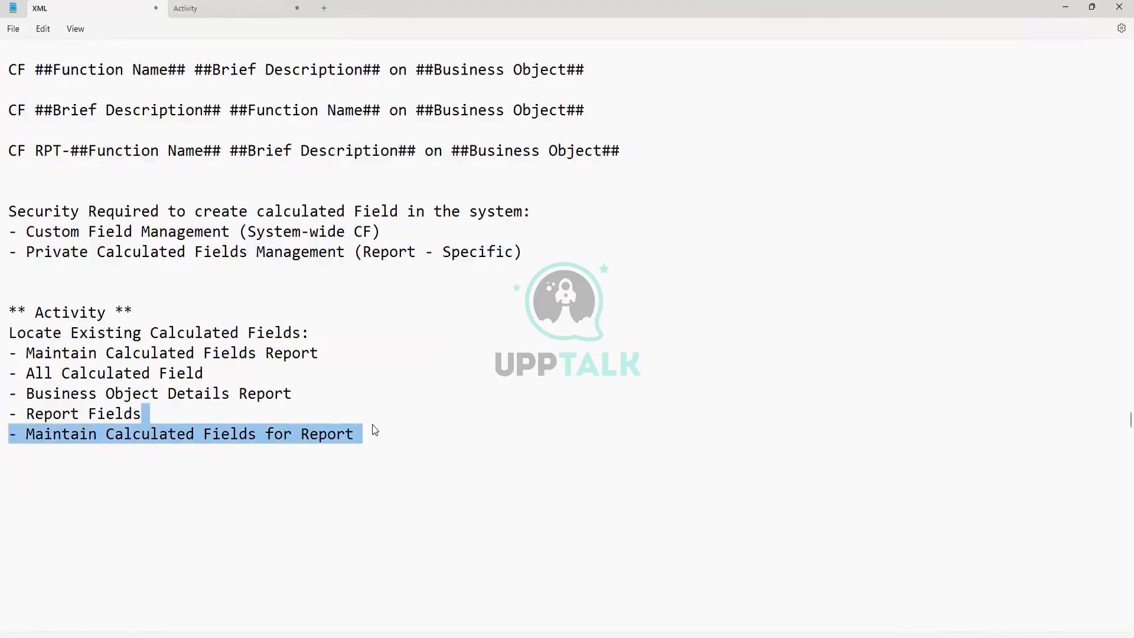
{"action": "left_click", "coordinate": [390, 435]}
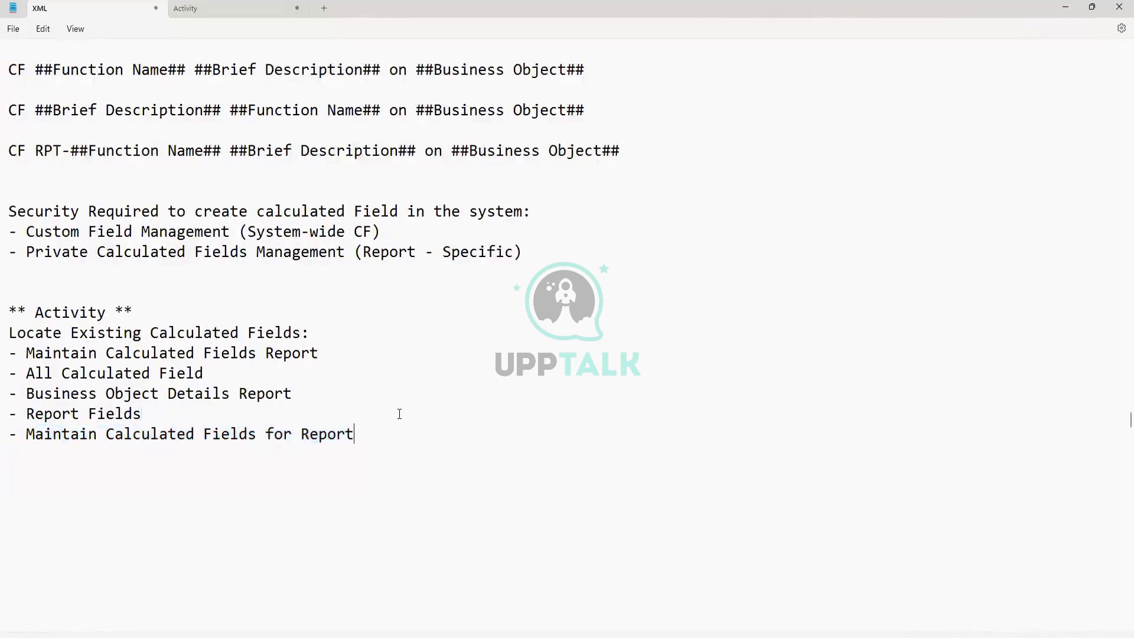
{"action": "key", "text": "Return"}
{"action": "key", "text": "Return"}
{"action": "key", "text": "Return"}
{"action": "type", "text": "# Global Calcual"}
{"action": "key", "text": "BackSpace"}
{"action": "key", "text": "BackSpace"}
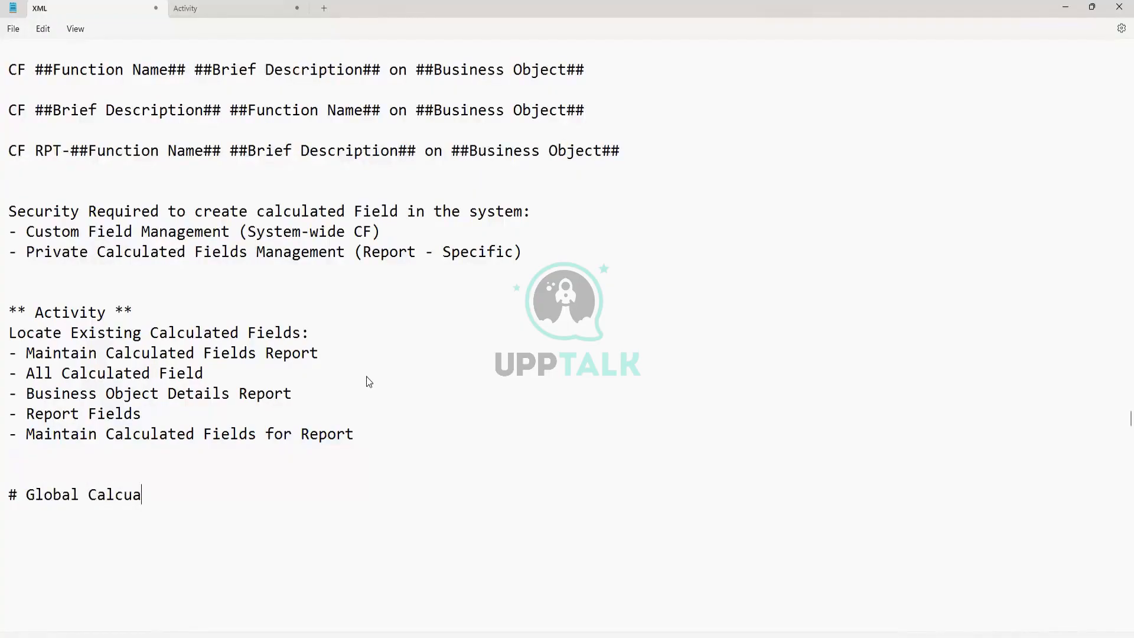
{"action": "type", "text": "lated Fields:"}
{"action": "key", "text": "Return"}
{"action": "key", "text": "Return"}
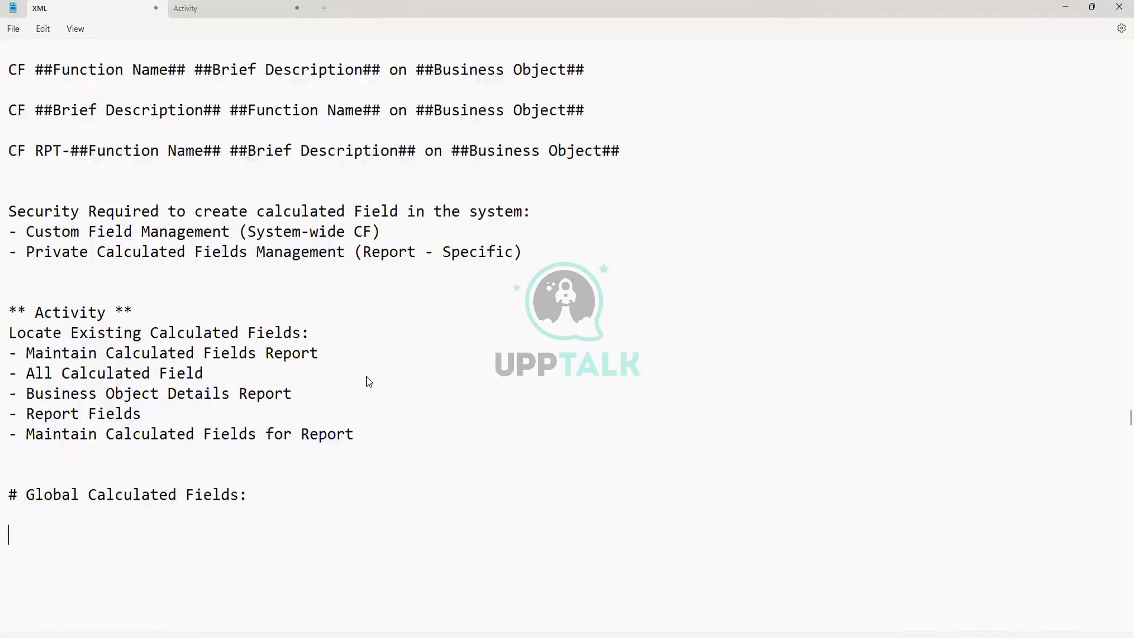
Step: Switch to Workday, search for the Create Calculated Field task and open it
{"action": "scroll", "coordinate": [366, 377], "scroll_direction": "down", "scroll_amount": 4}
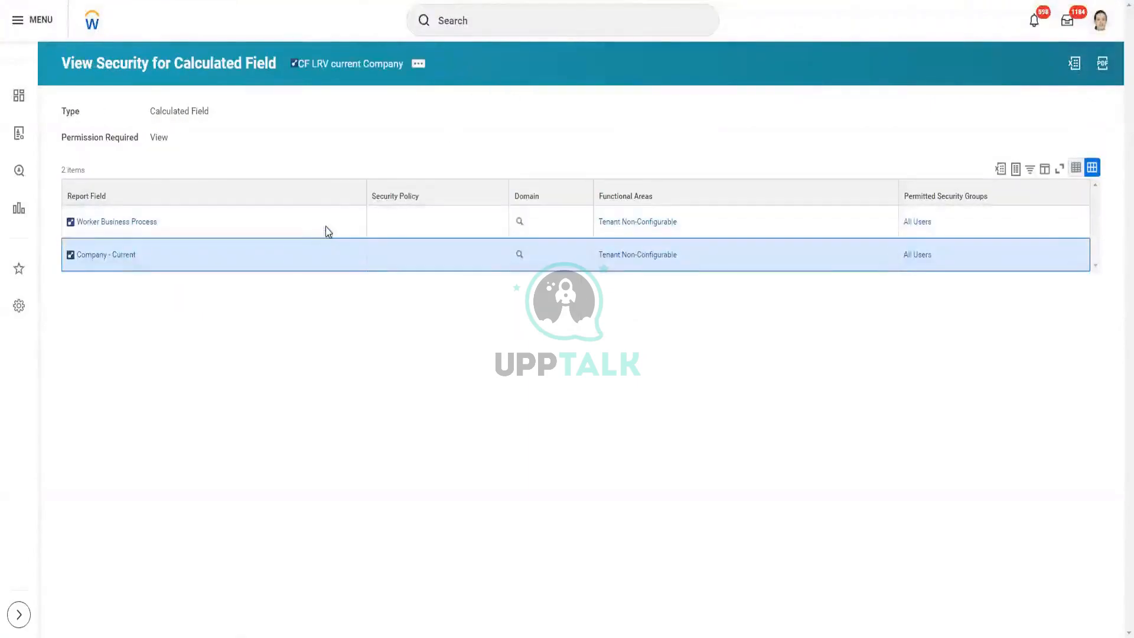
{"action": "left_click", "coordinate": [483, 17]}
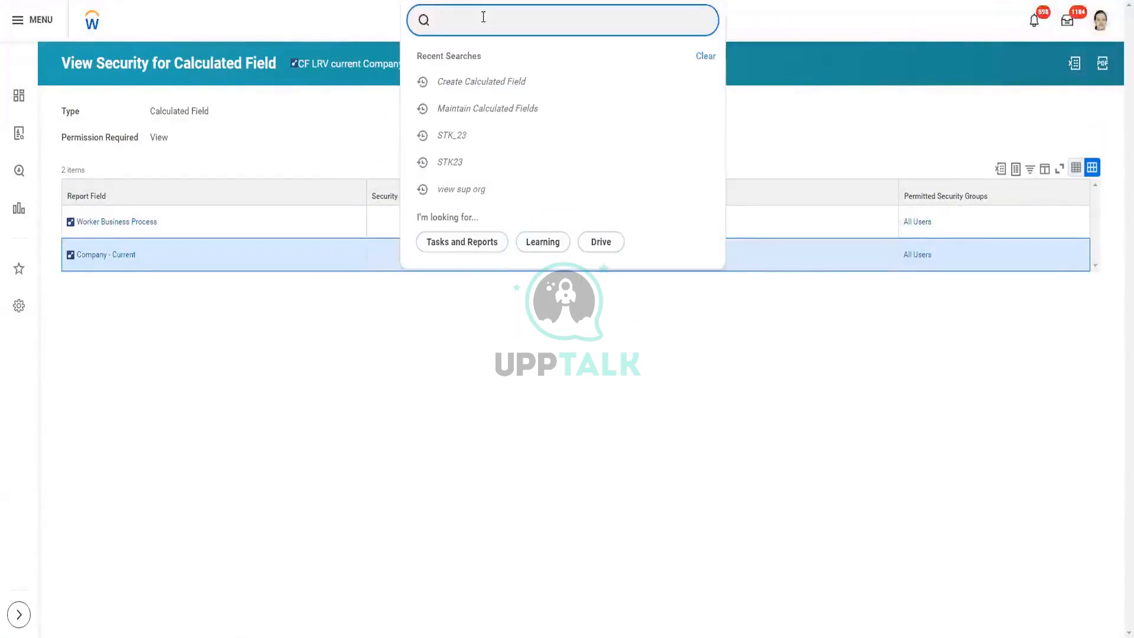
{"action": "type", "text": "create "}
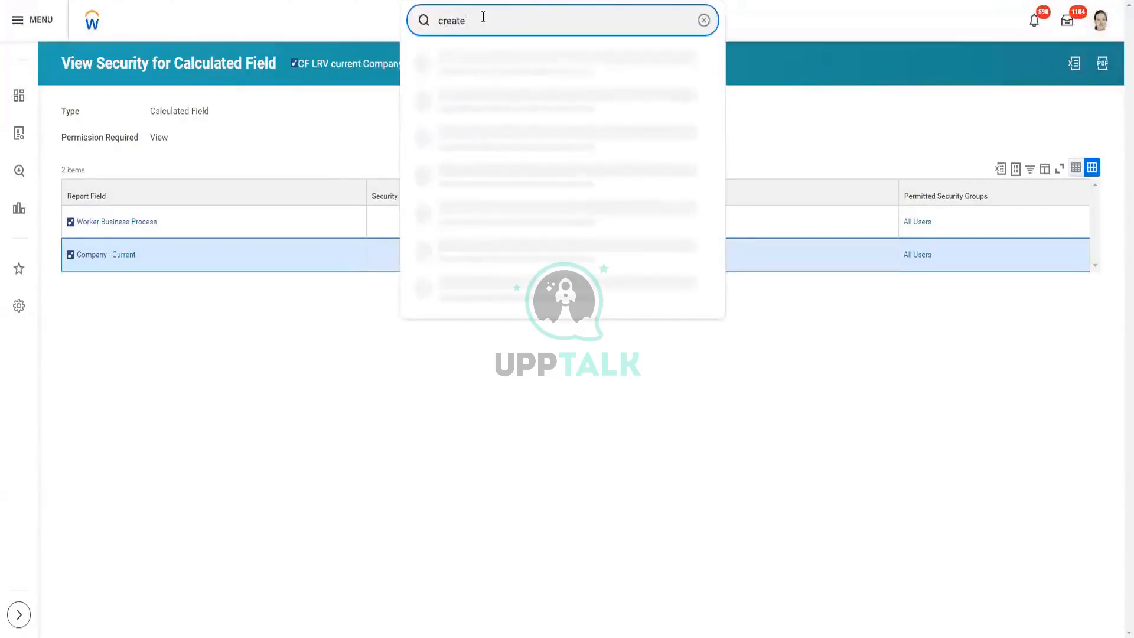
{"action": "type", "text": "cal fie"}
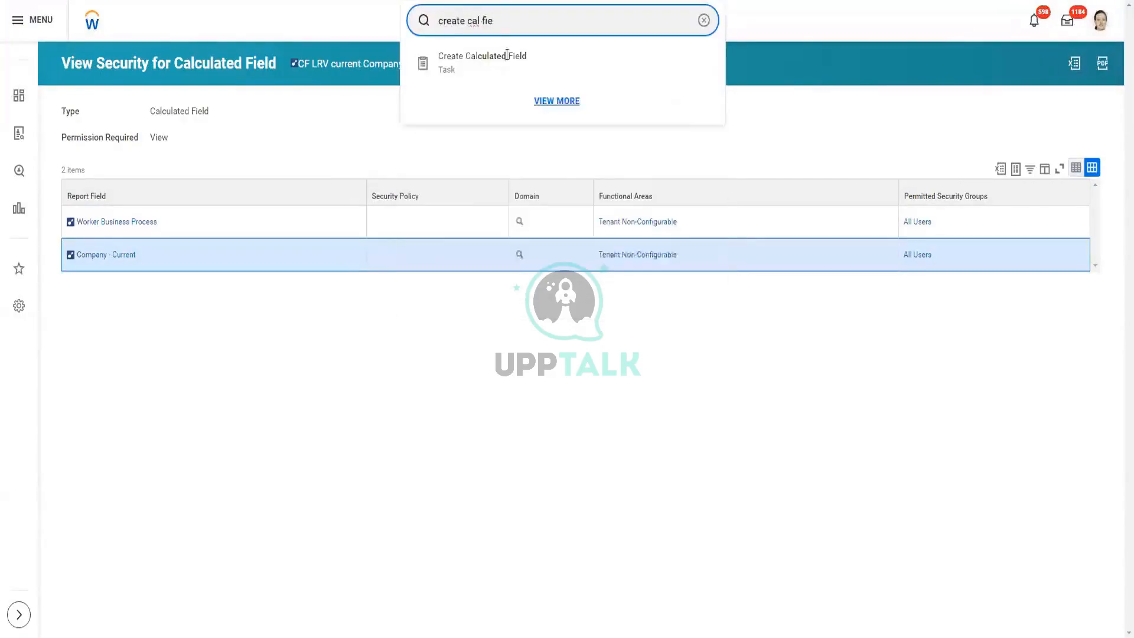
{"action": "left_click", "coordinate": [504, 74]}
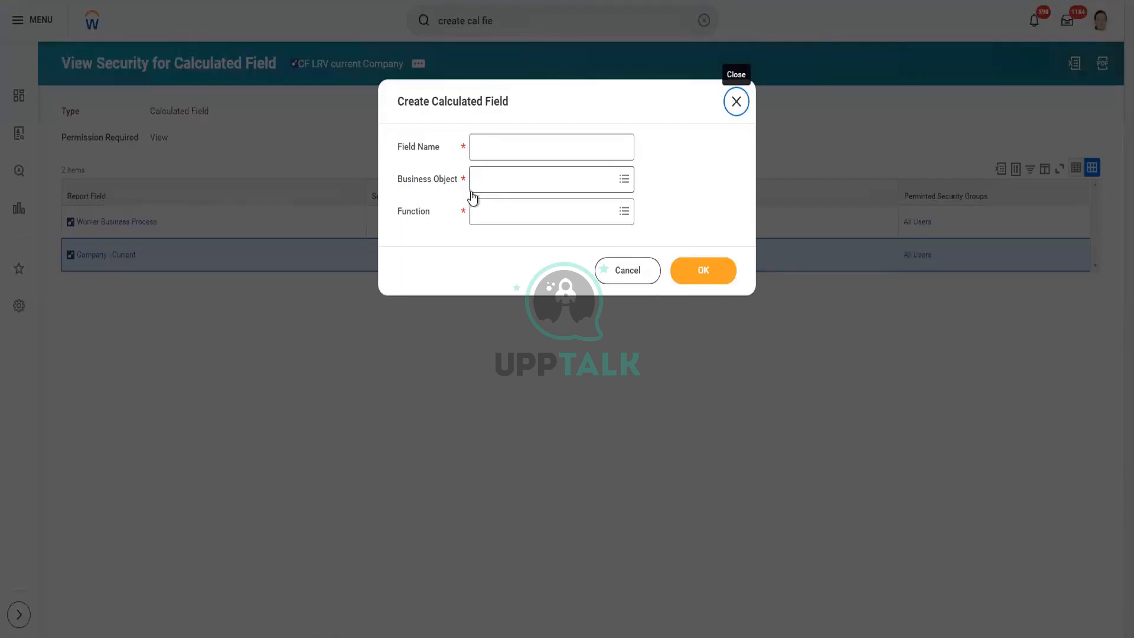
Step: Set the new calculated field's business object to Global and name it "CF NC 2024 on Global"
{"action": "left_click", "coordinate": [497, 178]}
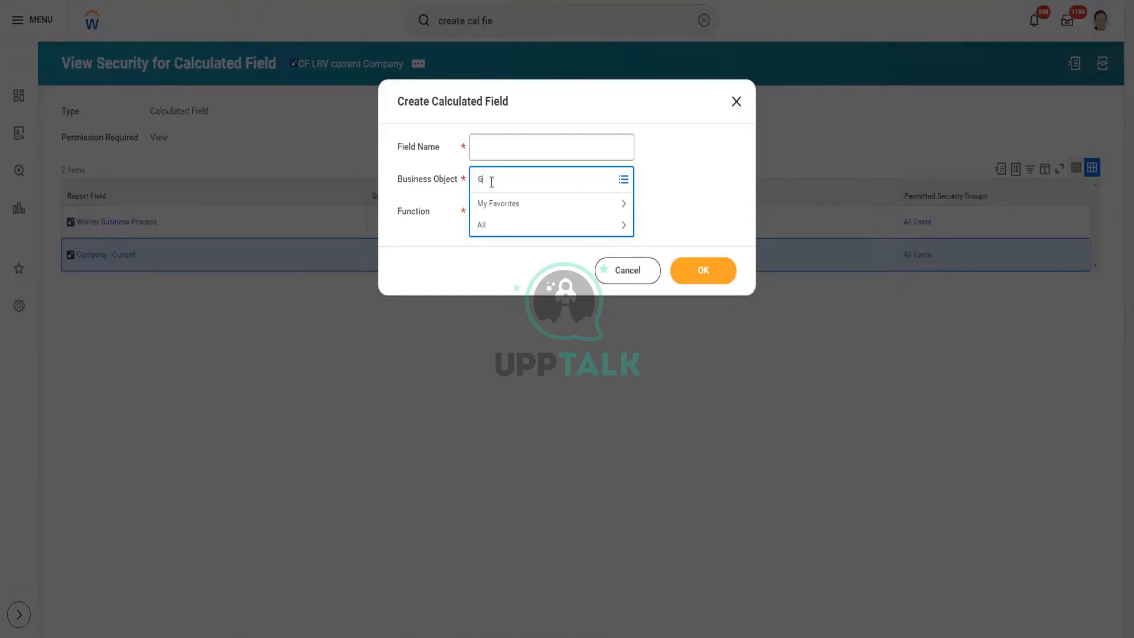
{"action": "type", "text": "lobe"}
{"action": "key", "text": "Return"}
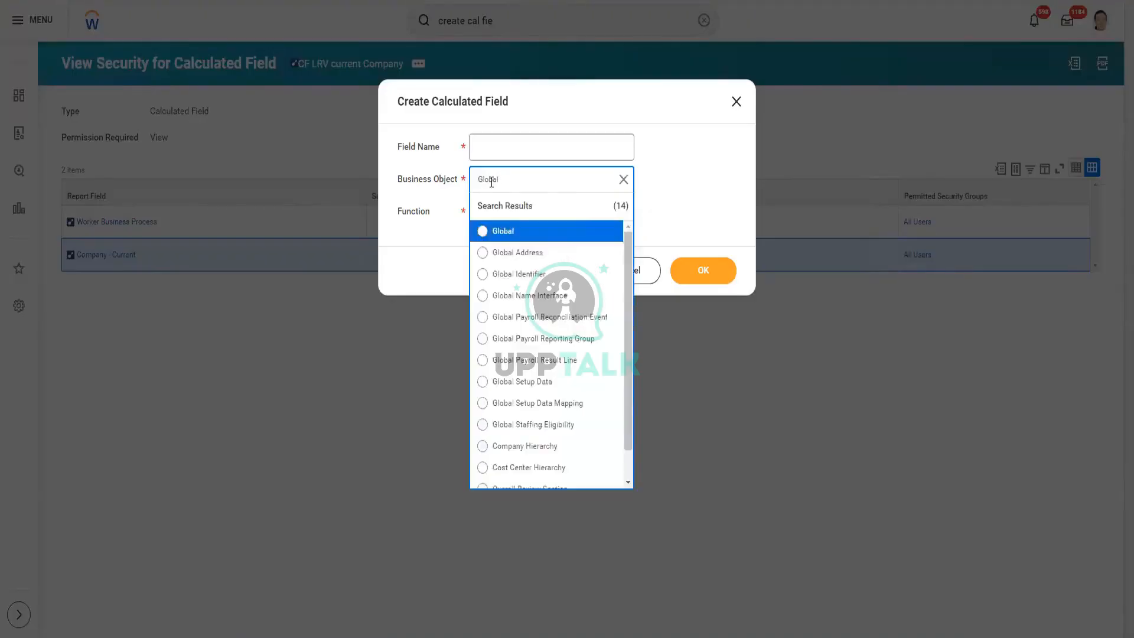
{"action": "left_click", "coordinate": [539, 237]}
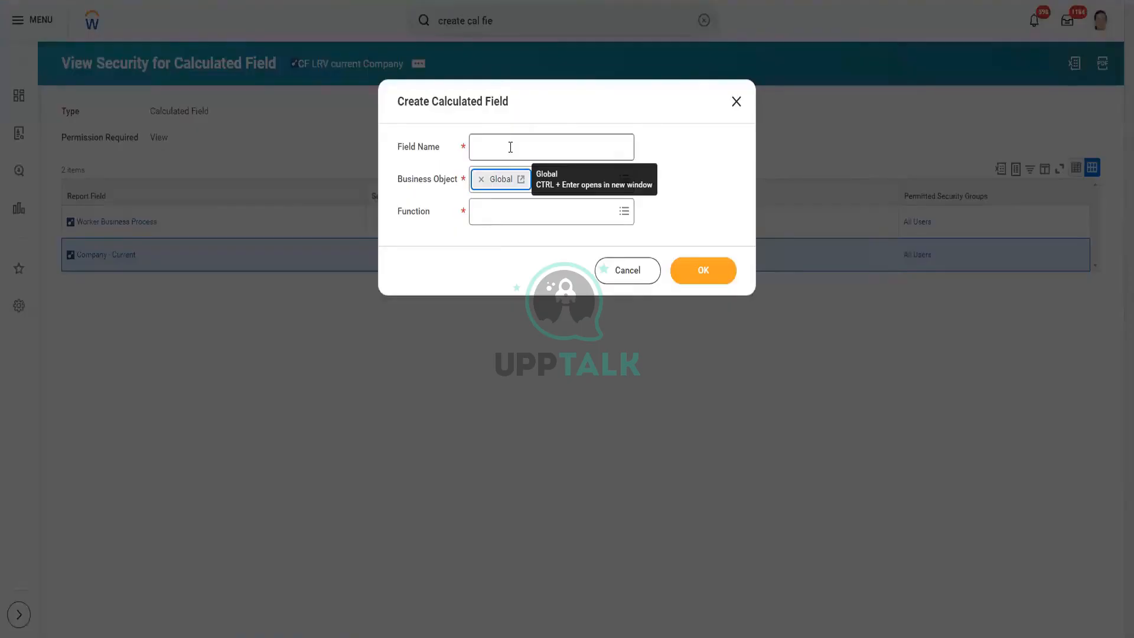
{"action": "left_click", "coordinate": [511, 148]}
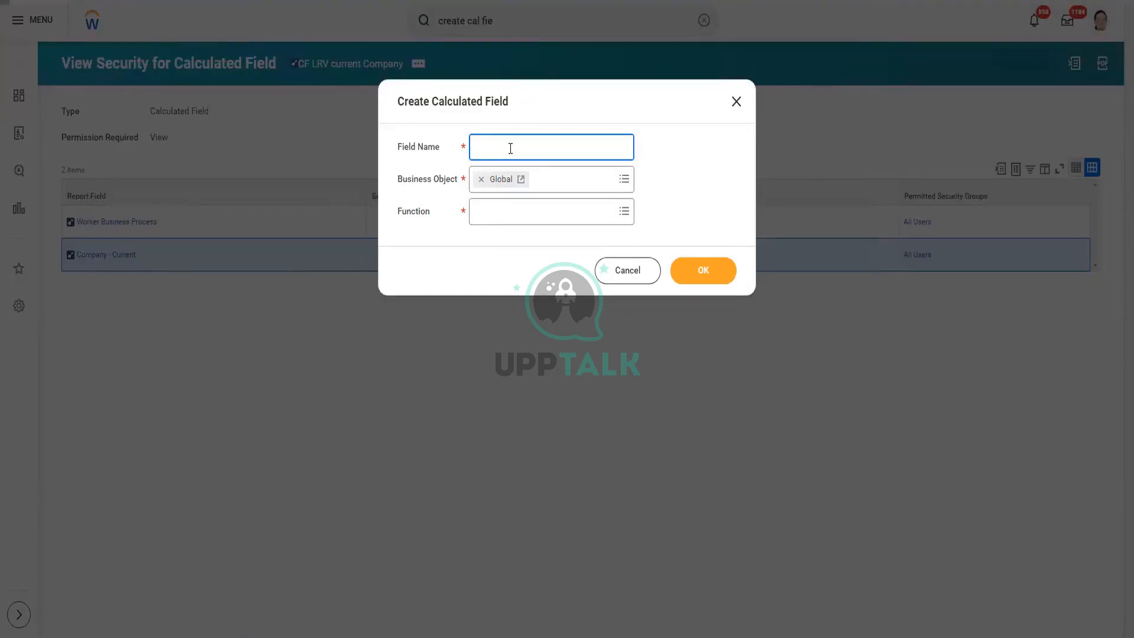
{"action": "type", "text": "CF NC 2024 on Global"}
Step: Choose Numeric Constant as the calculated field's function and continue to its definition
{"action": "left_click", "coordinate": [512, 211]}
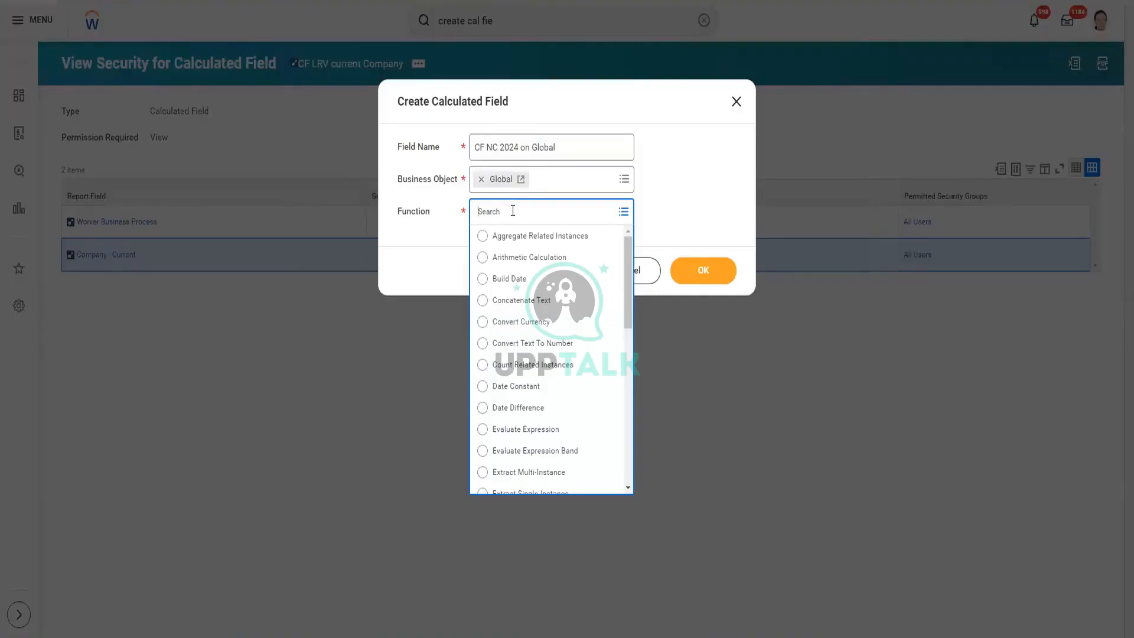
{"action": "type", "text": "nume4"}
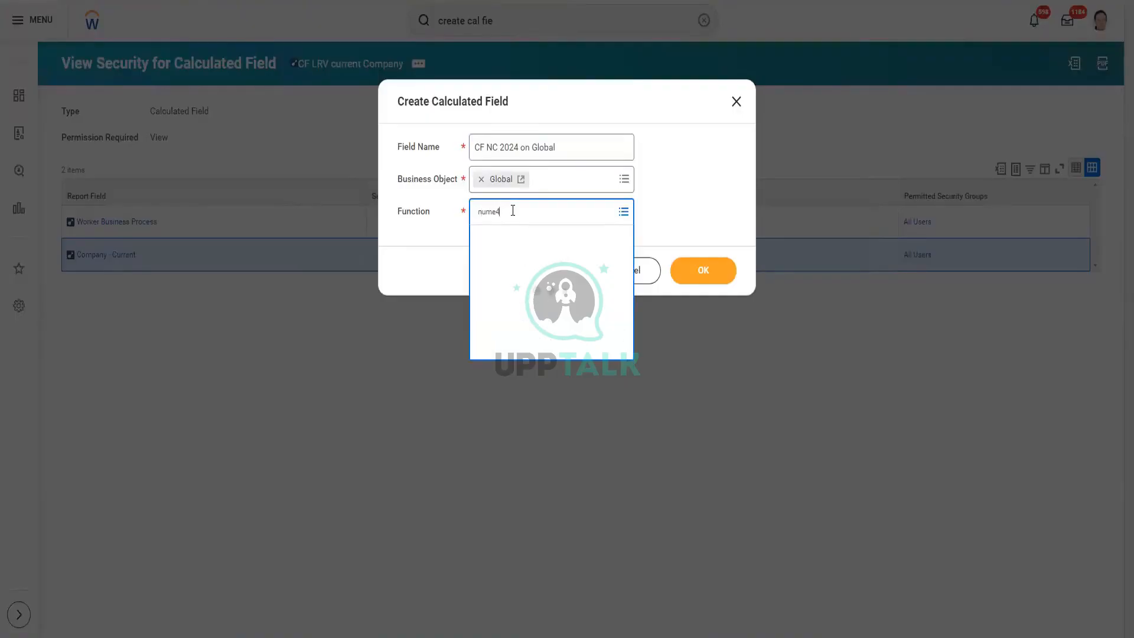
{"action": "left_click", "coordinate": [512, 211]}
{"action": "key", "text": "BackSpace"}
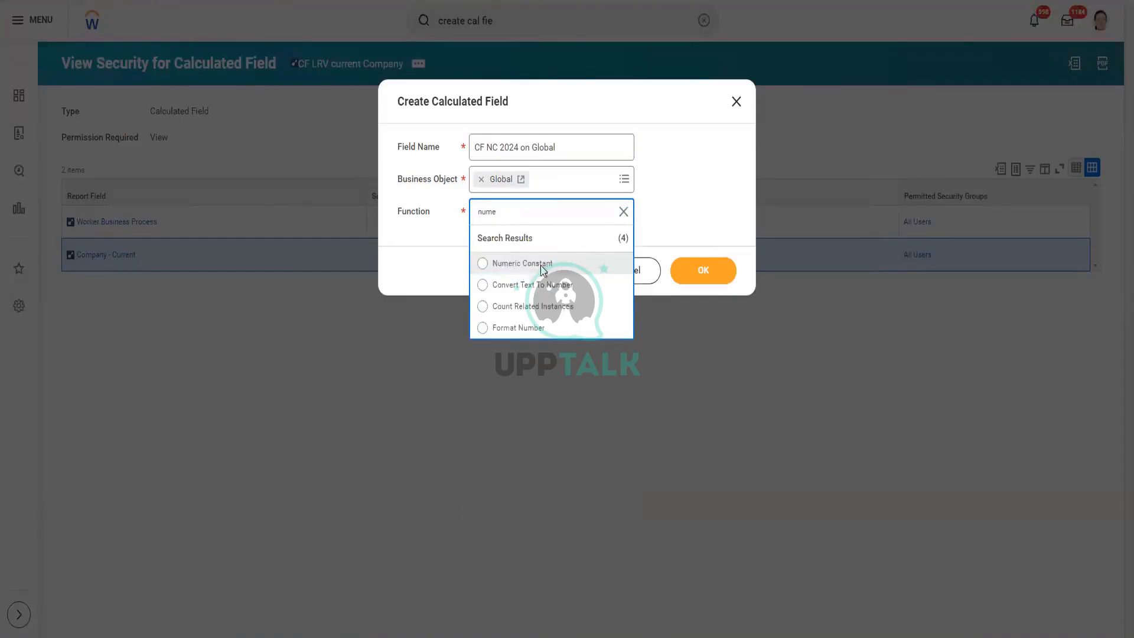
{"action": "left_click", "coordinate": [527, 267]}
{"action": "left_click", "coordinate": [693, 273]}
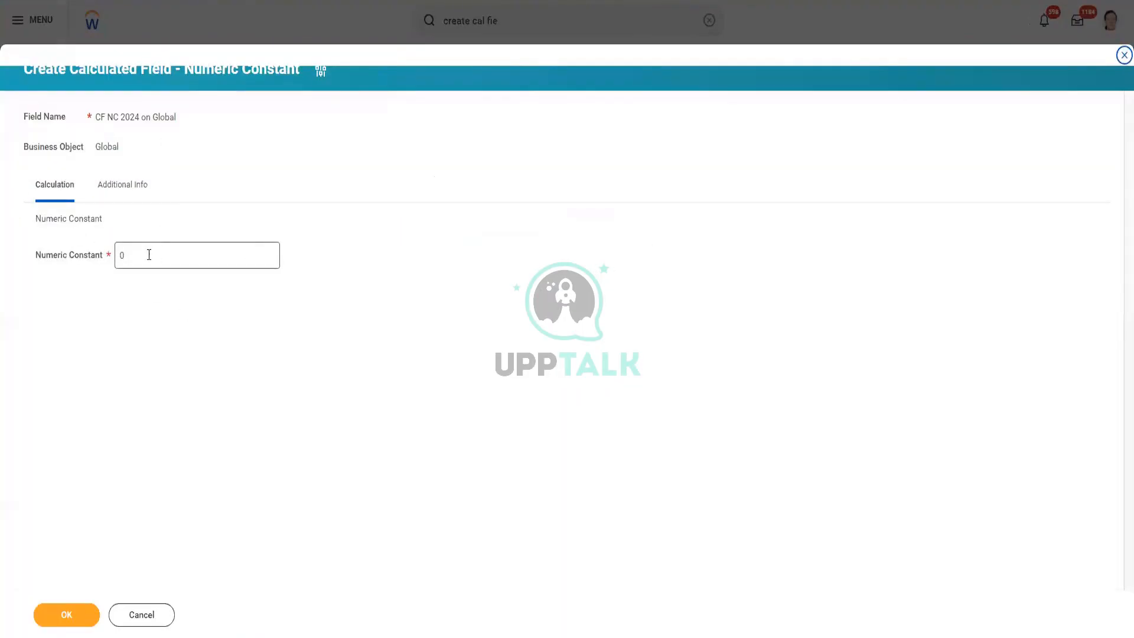
Step: Set the Numeric Constant value to 2024
{"action": "left_click", "coordinate": [149, 255]}
{"action": "key", "text": "BackSpace"}
{"action": "type", "text": "2024"}
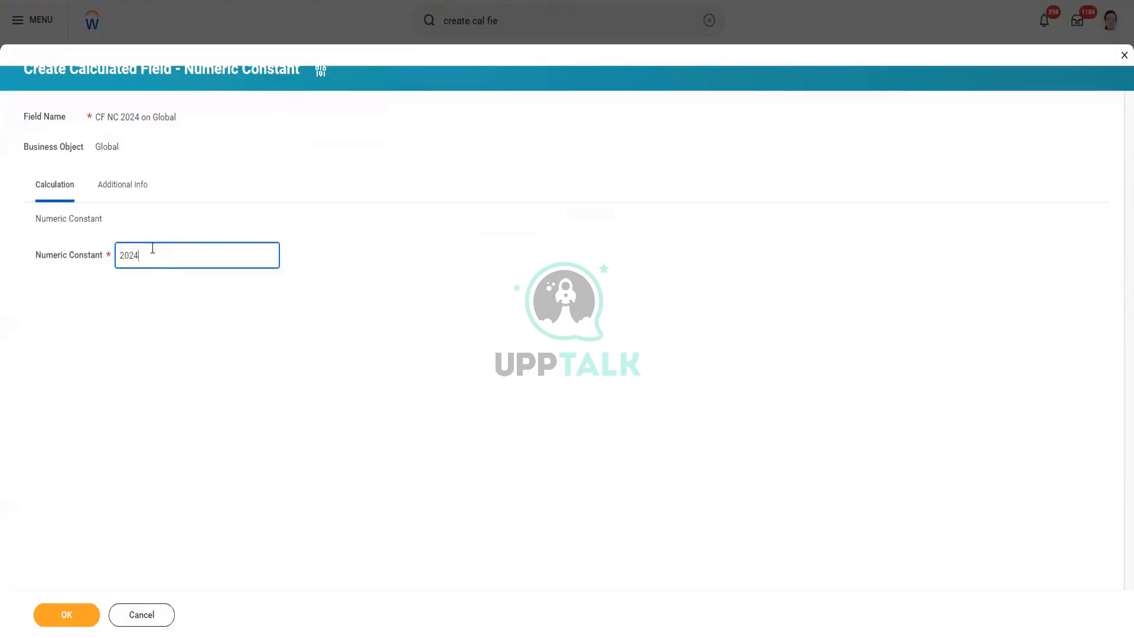
Step: Add the Reports category to the calculated field's additional info, keeping Uncategorized
{"action": "left_click", "coordinate": [109, 184]}
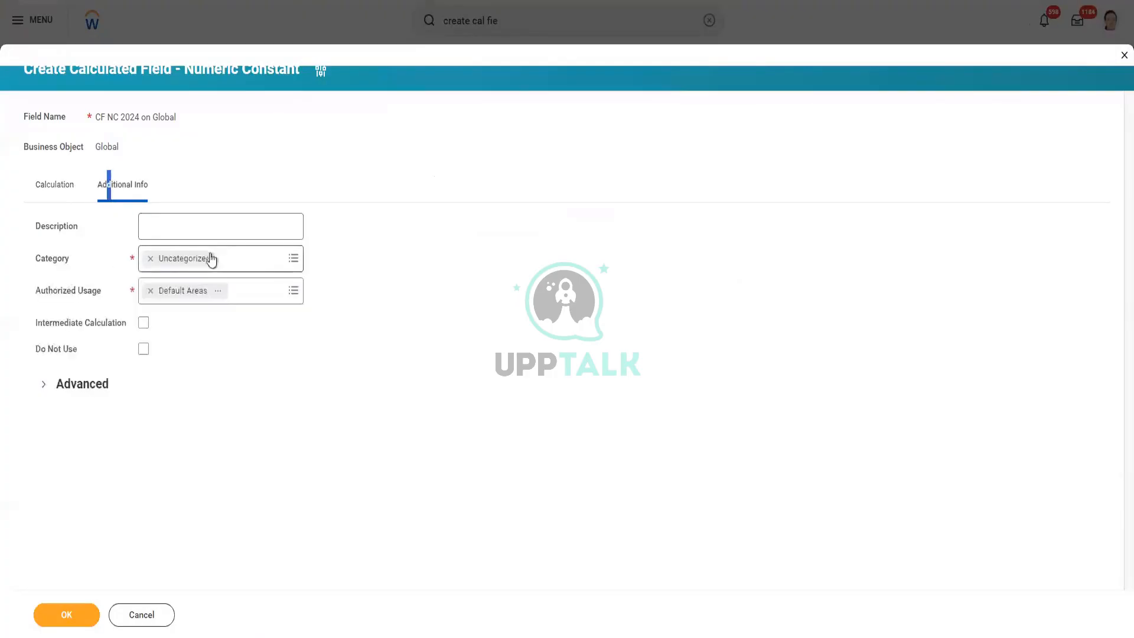
{"action": "left_click", "coordinate": [245, 258]}
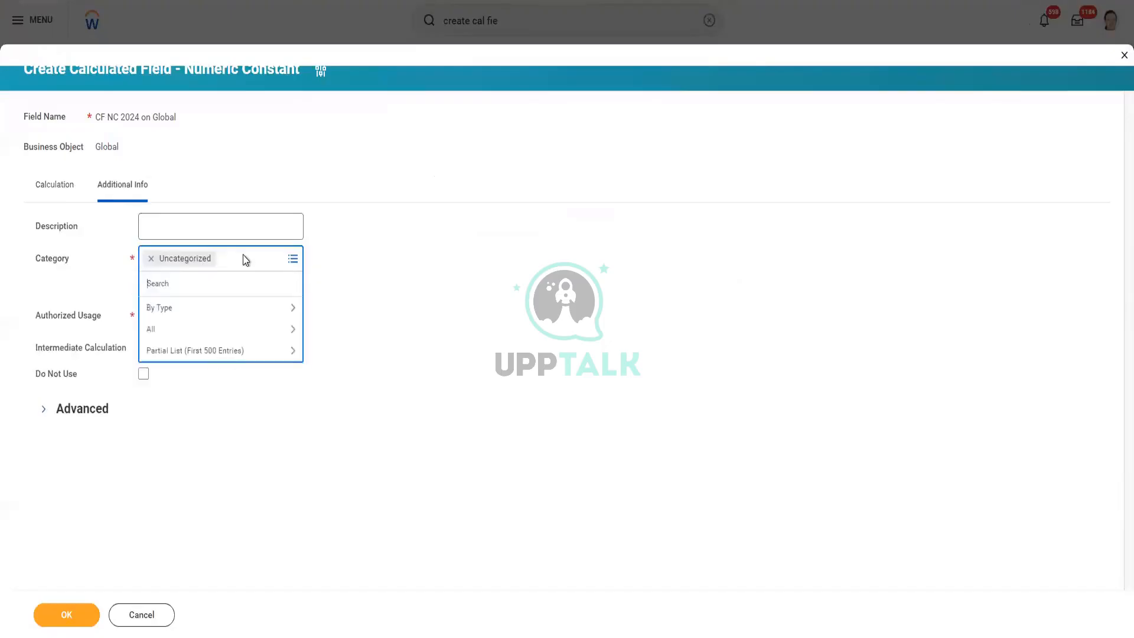
{"action": "type", "text": "Report"}
{"action": "key", "text": "Return"}
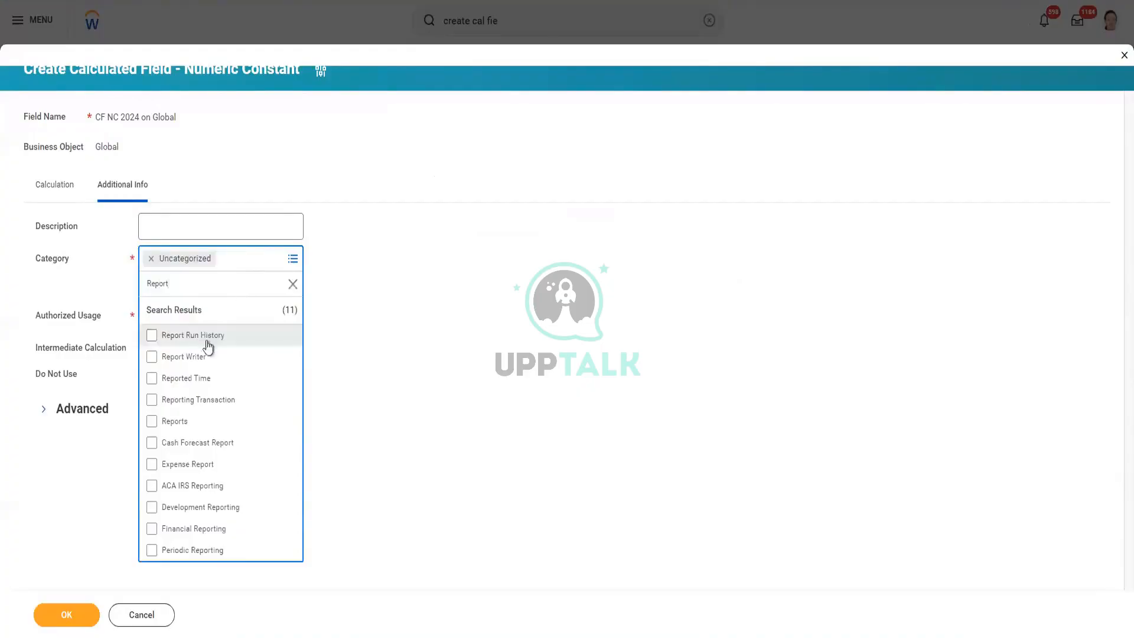
{"action": "left_click", "coordinate": [177, 421]}
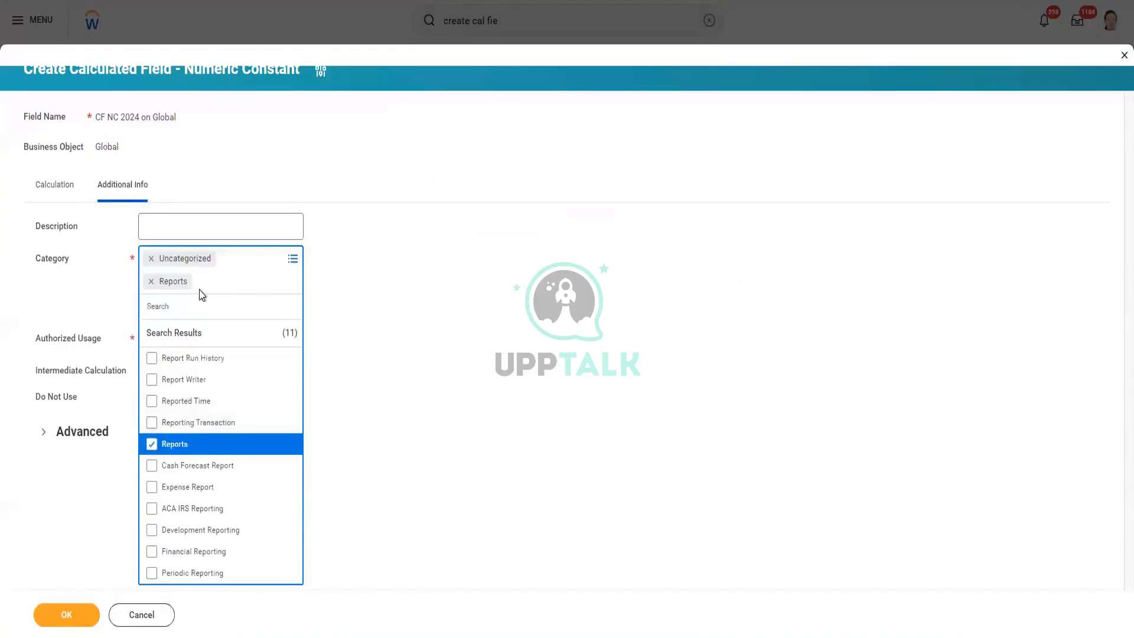
{"action": "left_click", "coordinate": [411, 288]}
Step: Enter the description "Numeric Constant 2024" and save the calculated field
{"action": "left_click", "coordinate": [256, 219]}
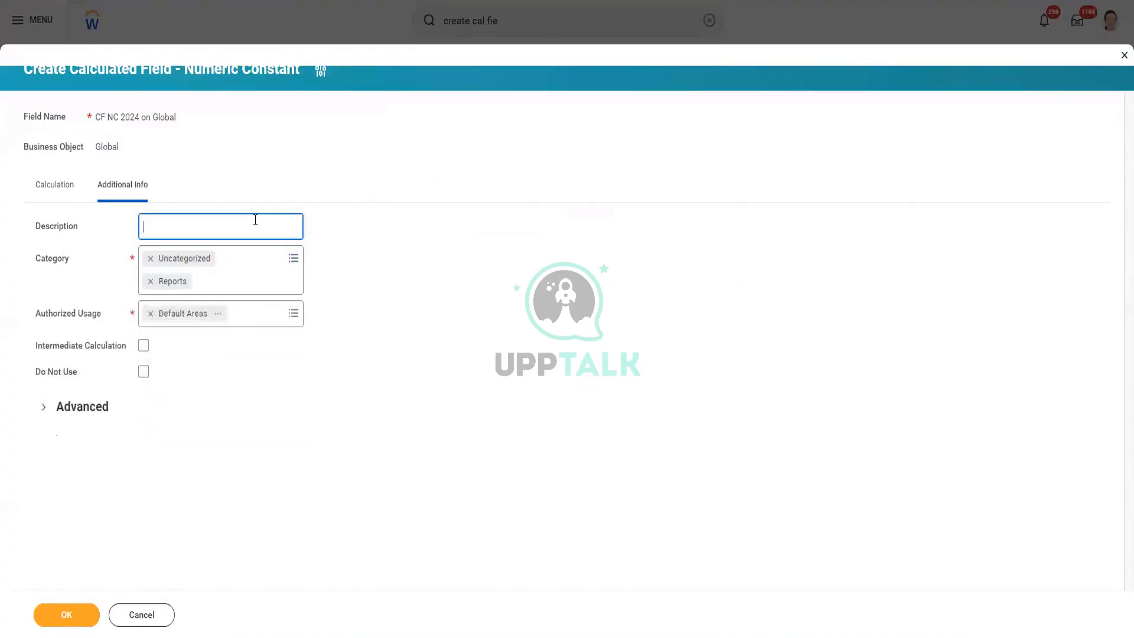
{"action": "type", "text": "Numeric Constant 2024"}
{"action": "left_click", "coordinate": [52, 613]}
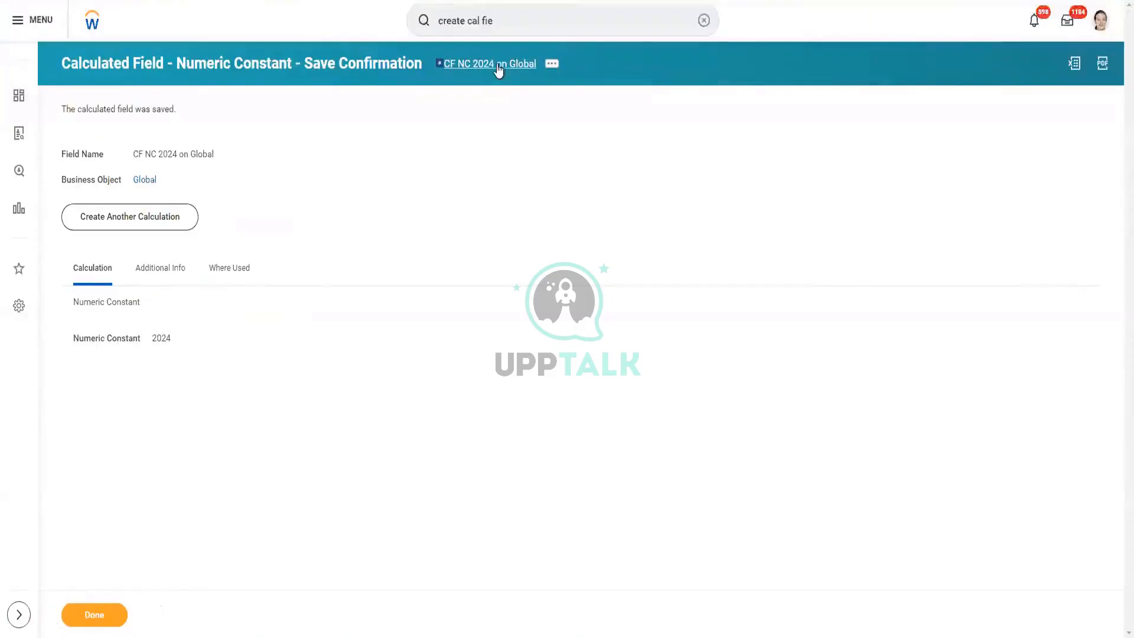
Step: Copy the name of the saved field CF NC 2024 on Global and go to the Maintain Calculated Fields report
{"action": "right_click", "coordinate": [499, 69]}
{"action": "left_click", "coordinate": [526, 116]}
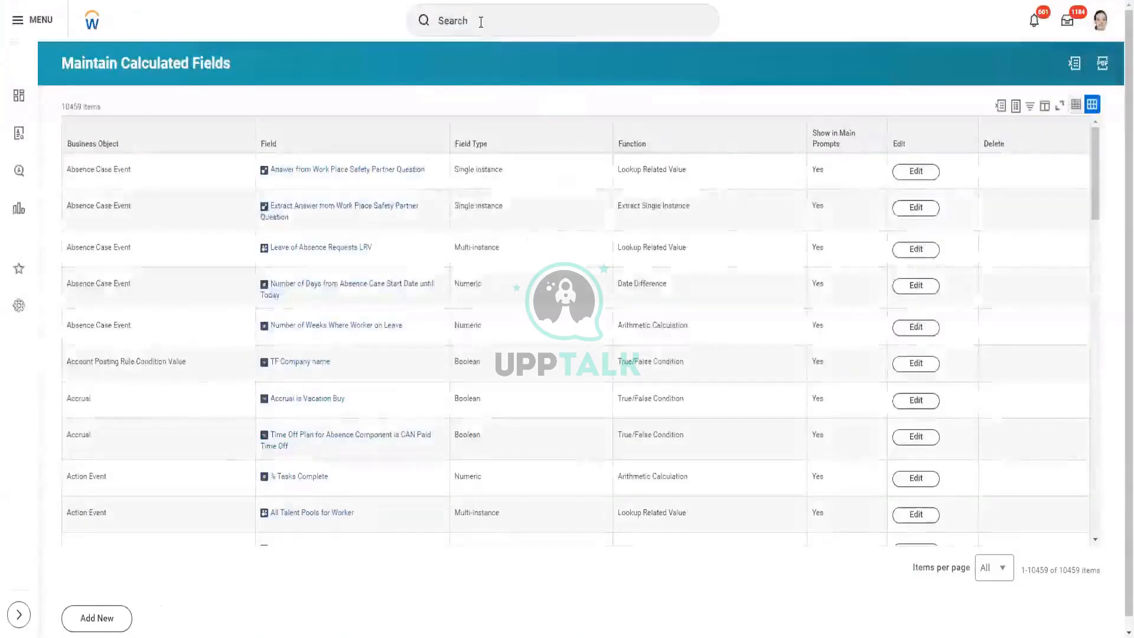
Step: Find the View Custom Report report and open the DNU Batch 2 Advance Report definition with it
{"action": "left_click", "coordinate": [480, 22]}
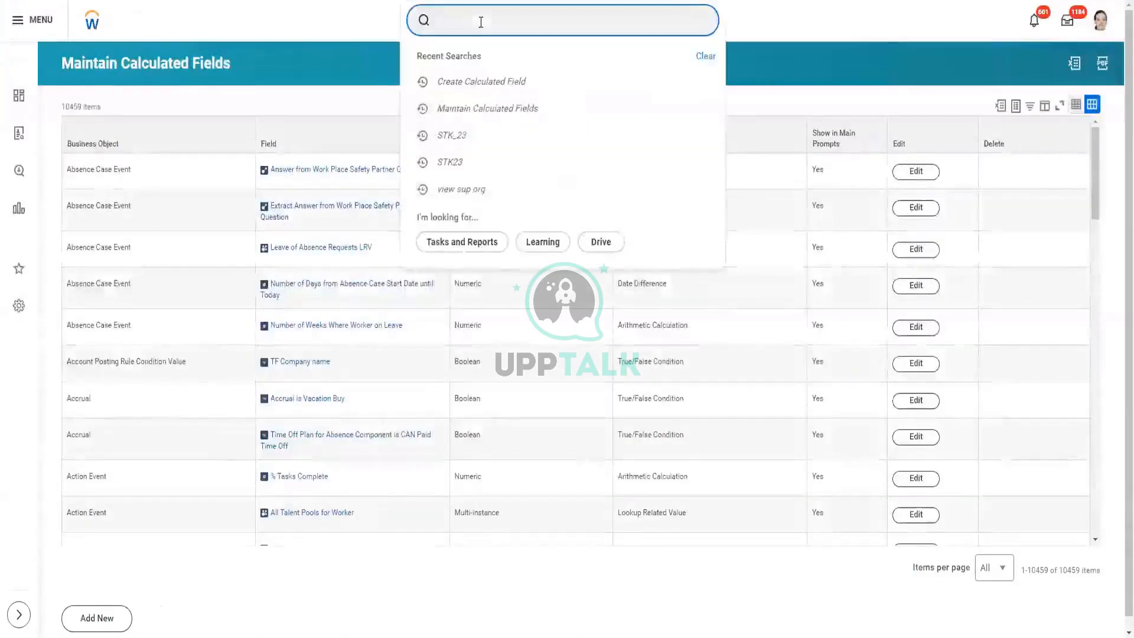
{"action": "type", "text": "view cus"}
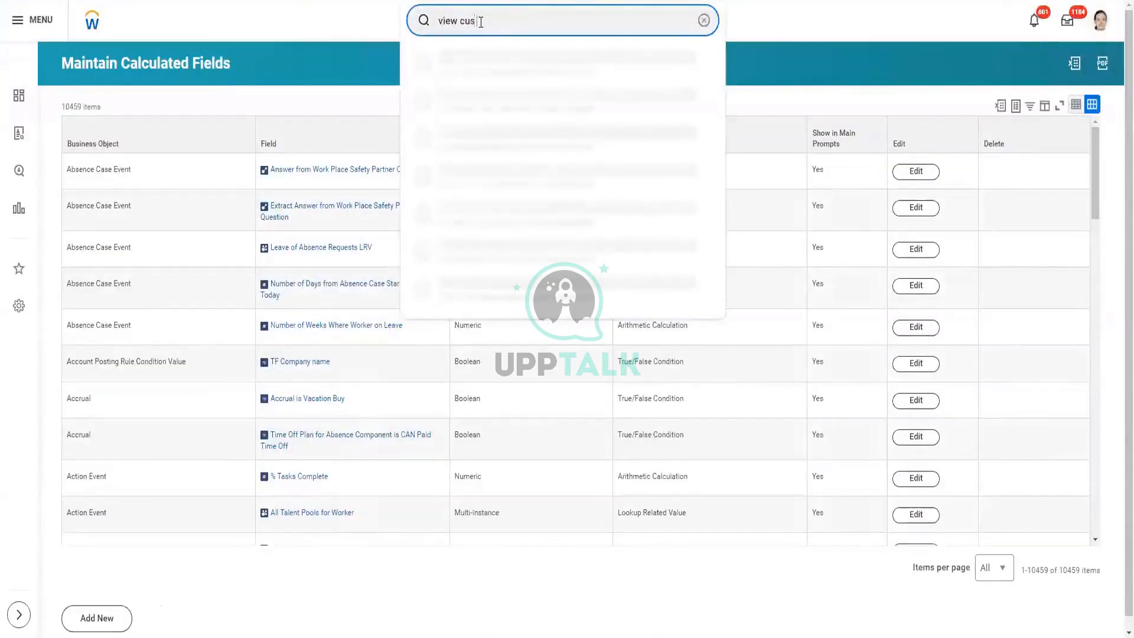
{"action": "type", "text": " rep"}
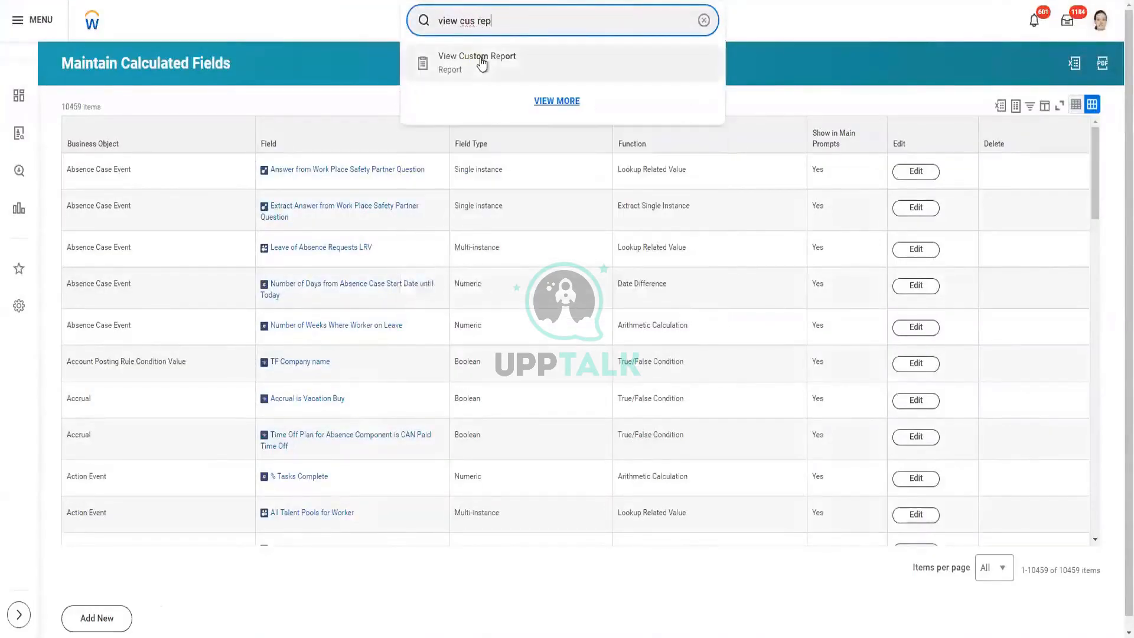
{"action": "left_click", "coordinate": [482, 63]}
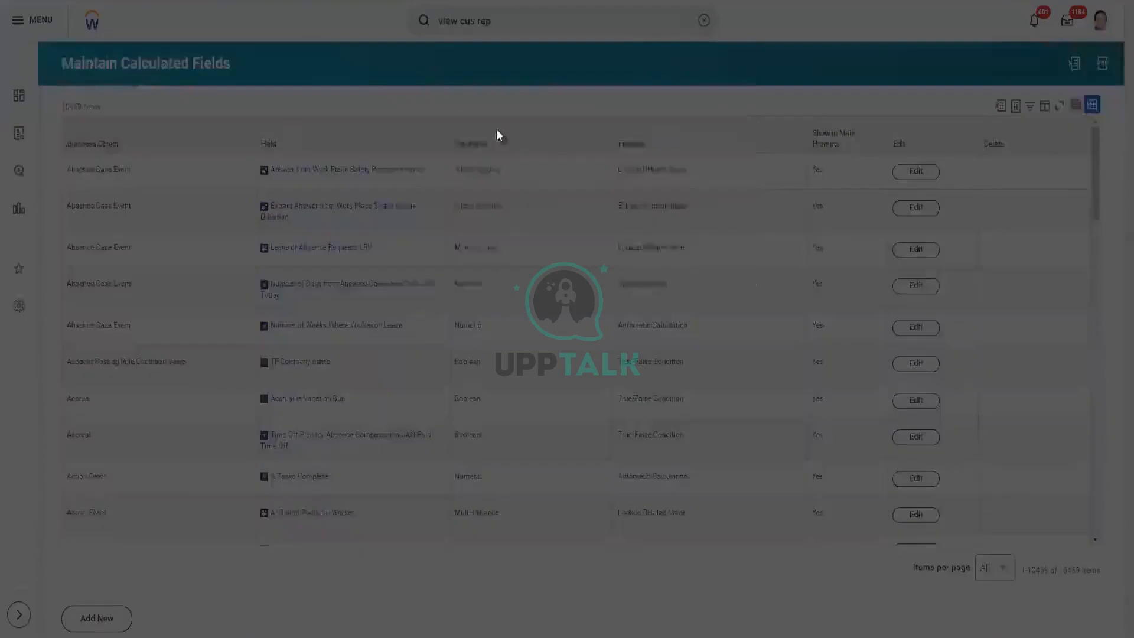
{"action": "left_click", "coordinate": [501, 149]}
{"action": "type", "text": "Ganesh"}
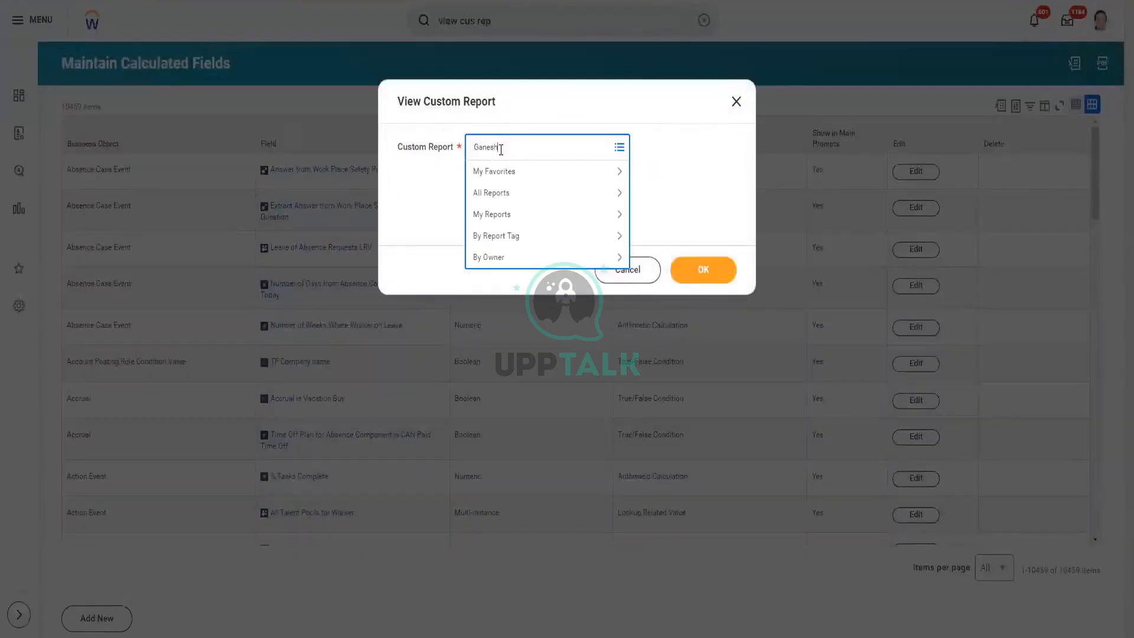
{"action": "key", "text": "Return"}
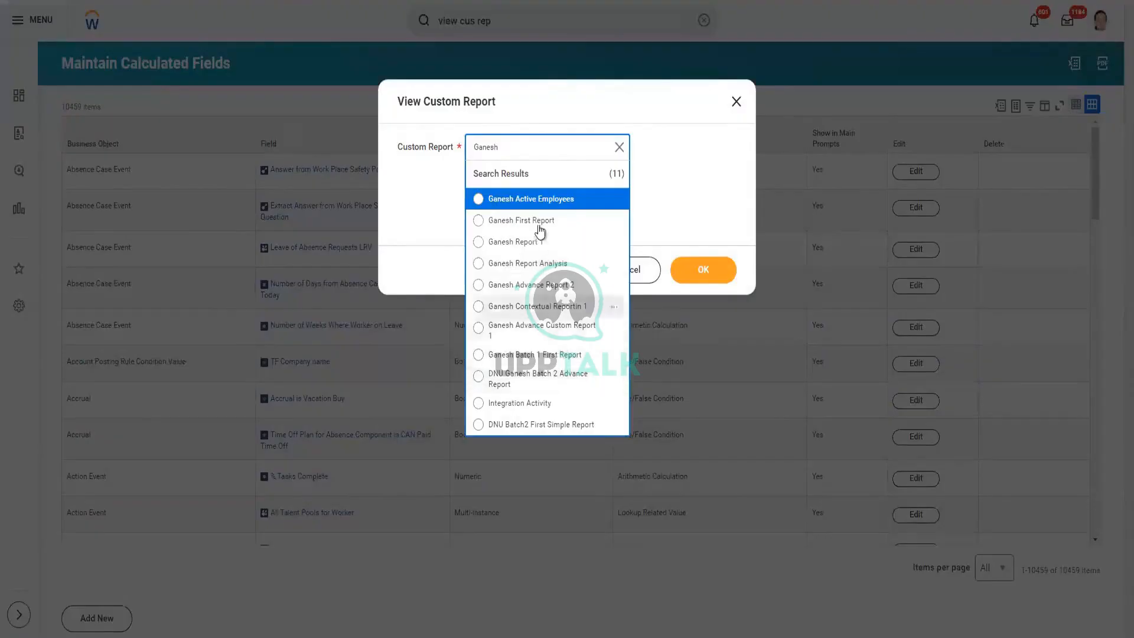
{"action": "left_click", "coordinate": [551, 384]}
{"action": "left_click", "coordinate": [719, 269]}
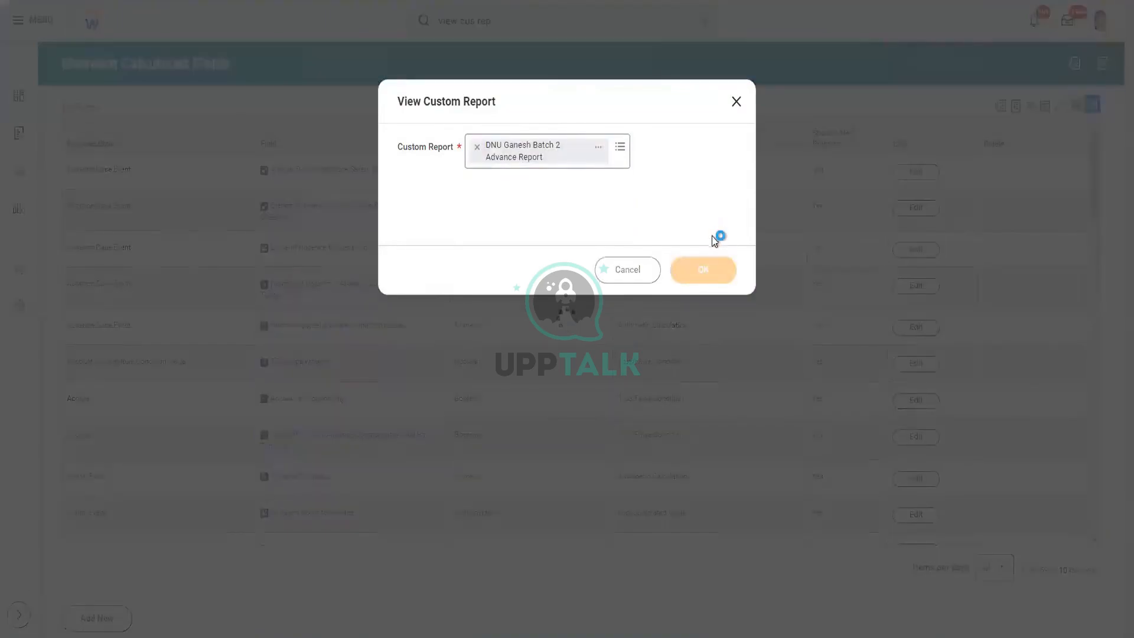
Step: Review the columns of the Batch 2 advance report and open its definition for editing
{"action": "scroll", "coordinate": [96, 460], "scroll_direction": "down", "scroll_amount": 5}
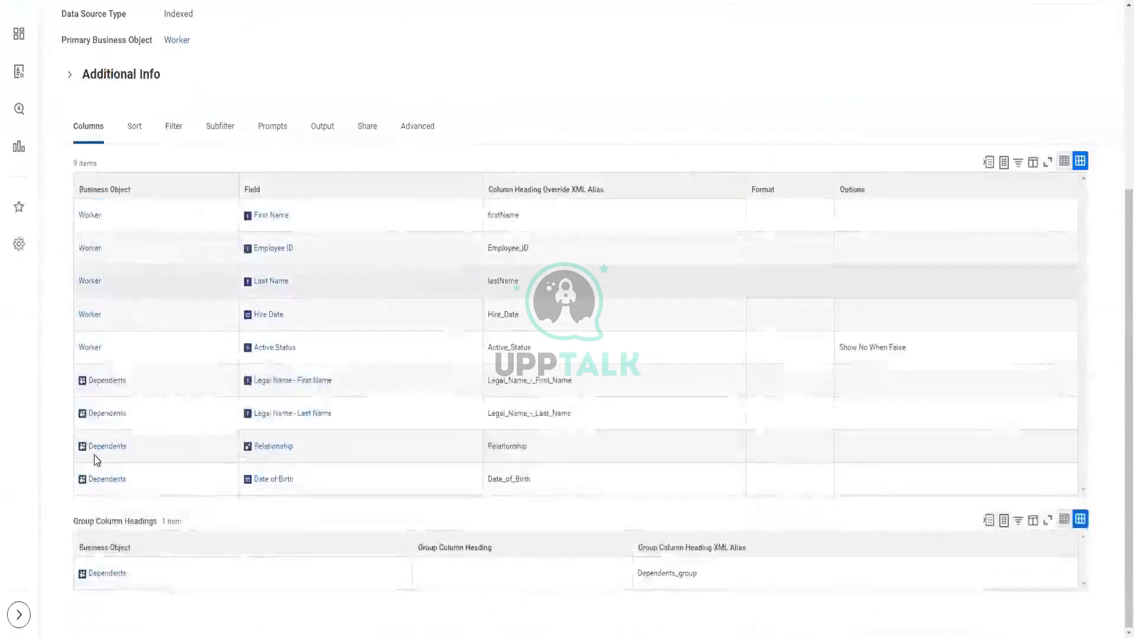
{"action": "scroll", "coordinate": [100, 454], "scroll_direction": "up", "scroll_amount": 3}
{"action": "scroll", "coordinate": [462, 385], "scroll_direction": "down", "scroll_amount": 3}
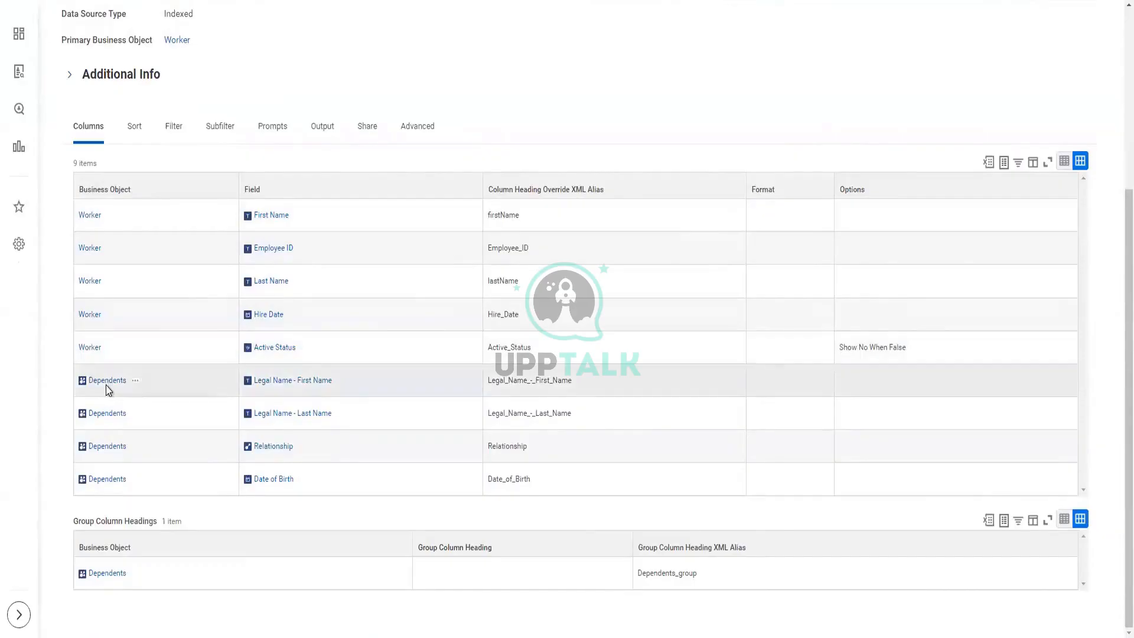
{"action": "scroll", "coordinate": [269, 332], "scroll_direction": "up", "scroll_amount": 2}
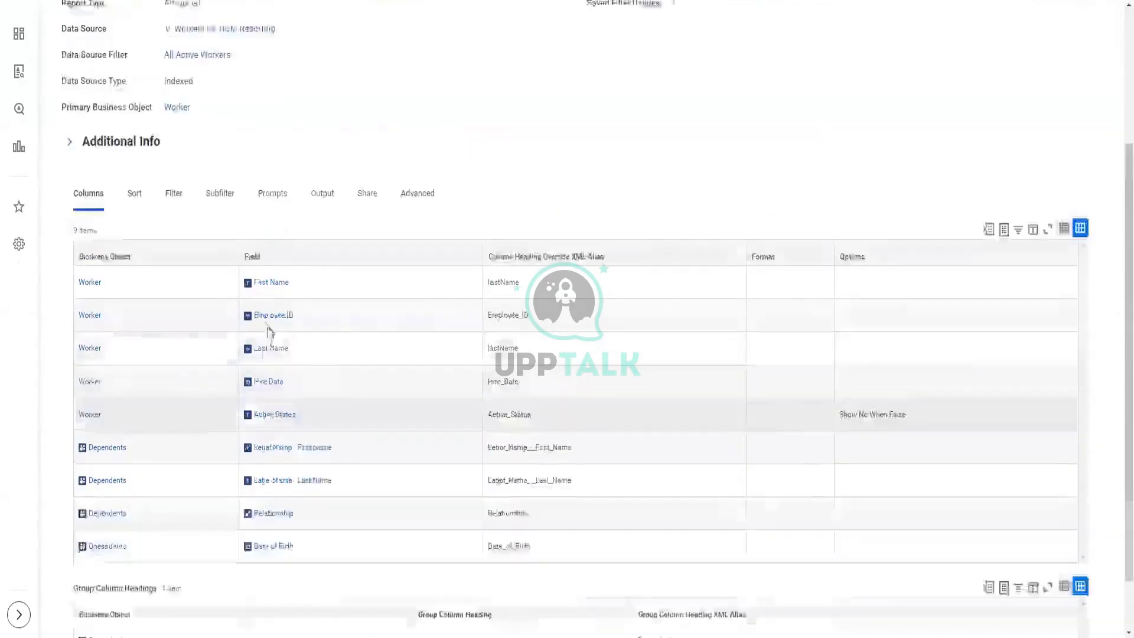
{"action": "scroll", "coordinate": [269, 332], "scroll_direction": "up", "scroll_amount": 3}
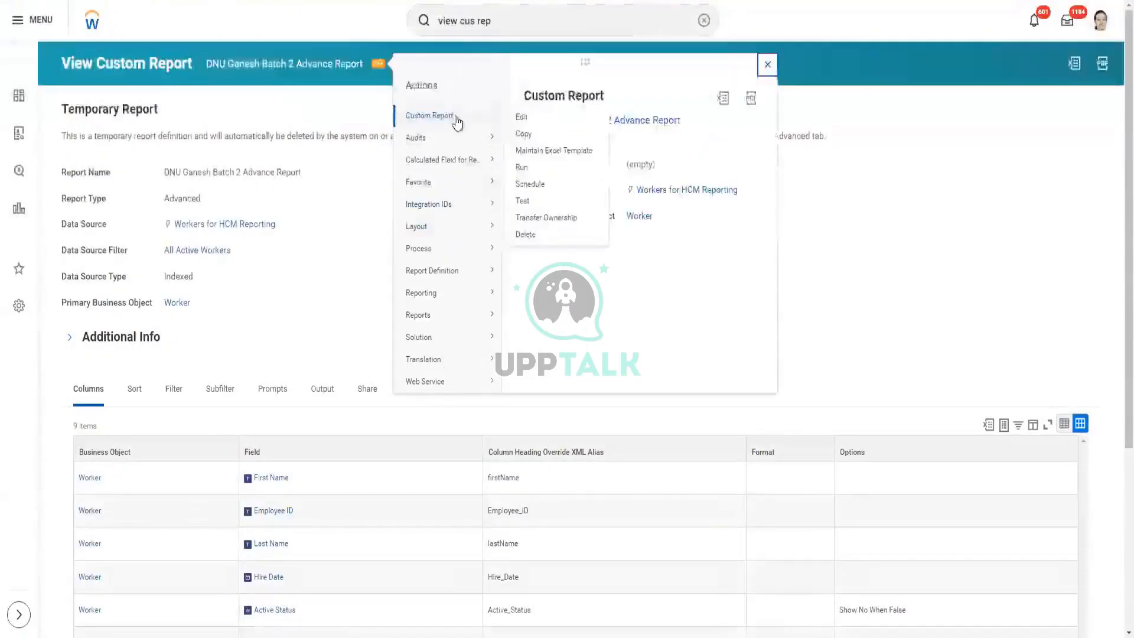
{"action": "left_click", "coordinate": [522, 121]}
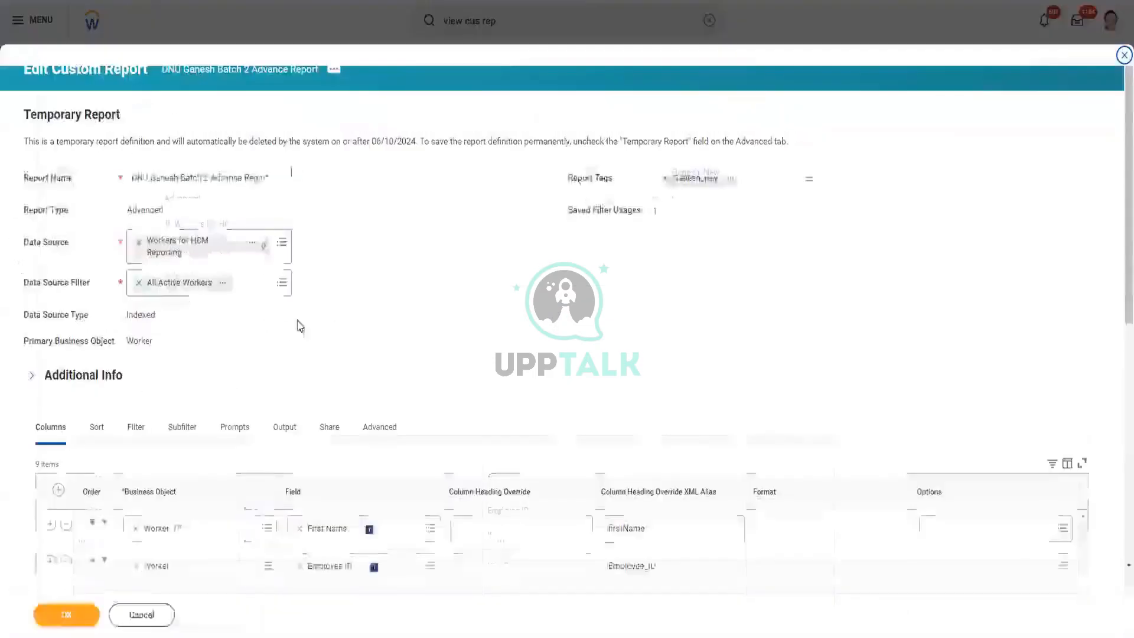
Step: Add a Worker column below Active Status using the copied calculated field CF NC 2024 on Global
{"action": "scroll", "coordinate": [295, 329], "scroll_direction": "down", "scroll_amount": 5}
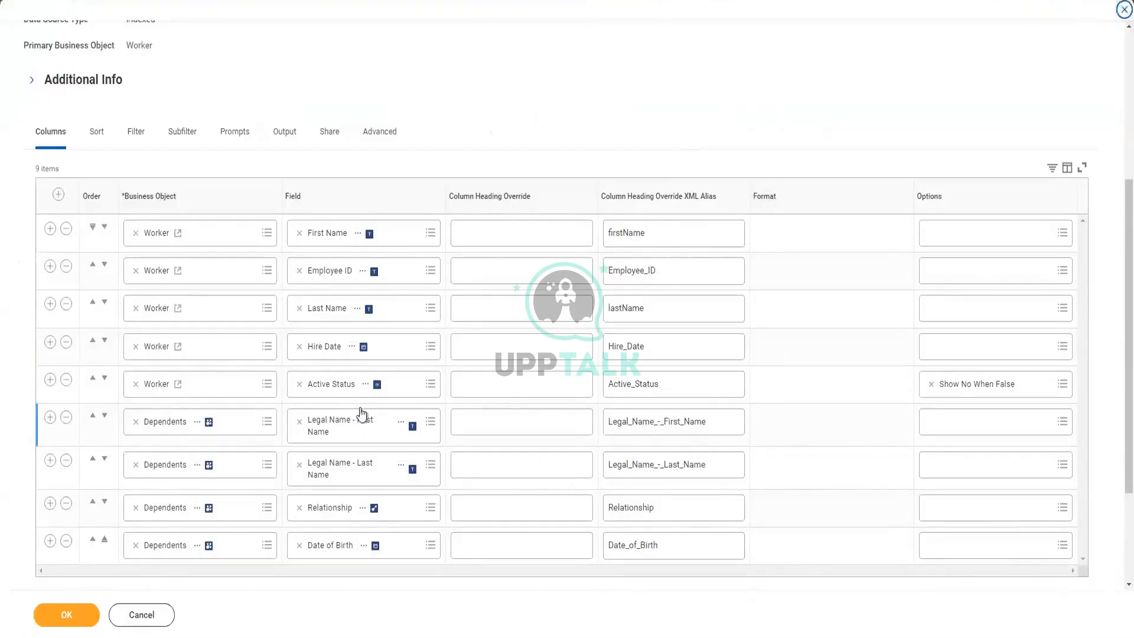
{"action": "left_click", "coordinate": [50, 379]}
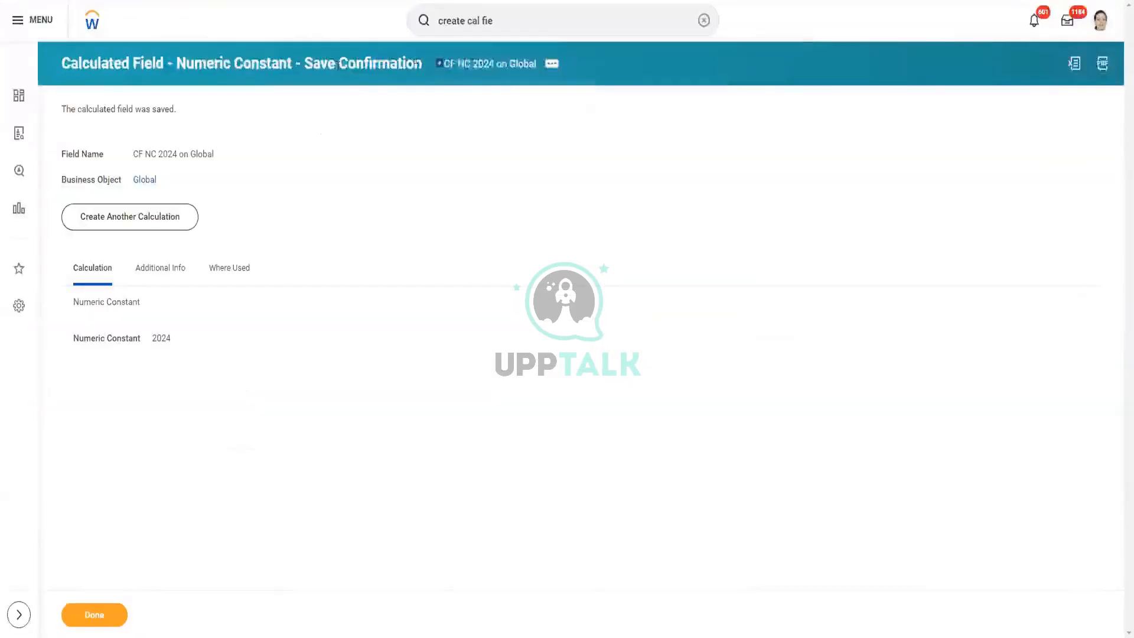
{"action": "right_click", "coordinate": [473, 65]}
{"action": "left_click", "coordinate": [499, 115]}
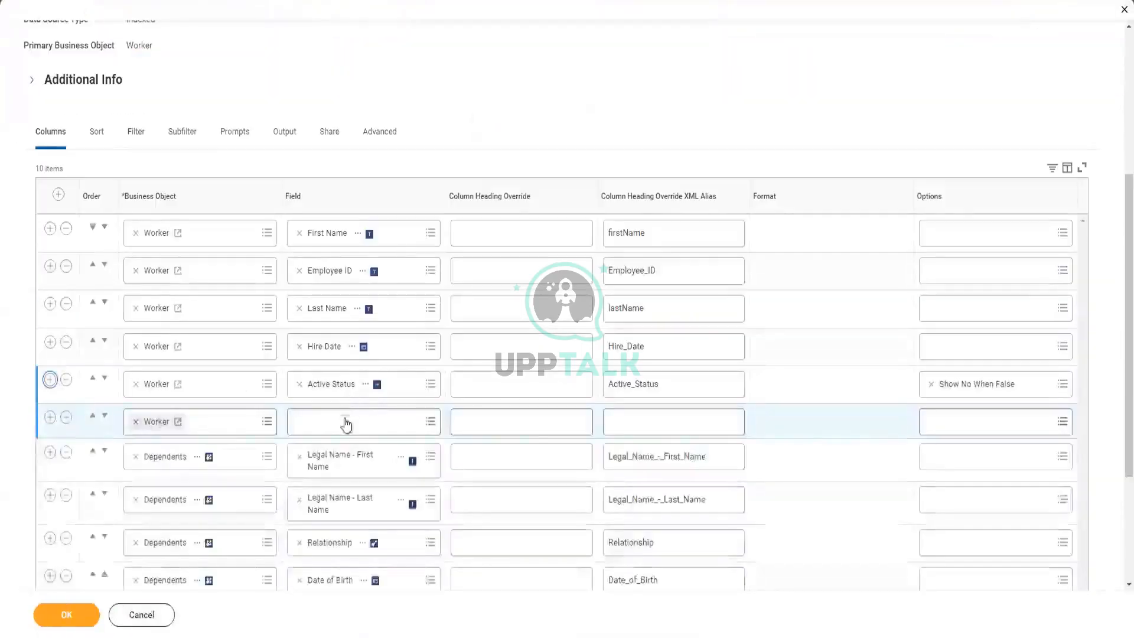
{"action": "left_click", "coordinate": [346, 419]}
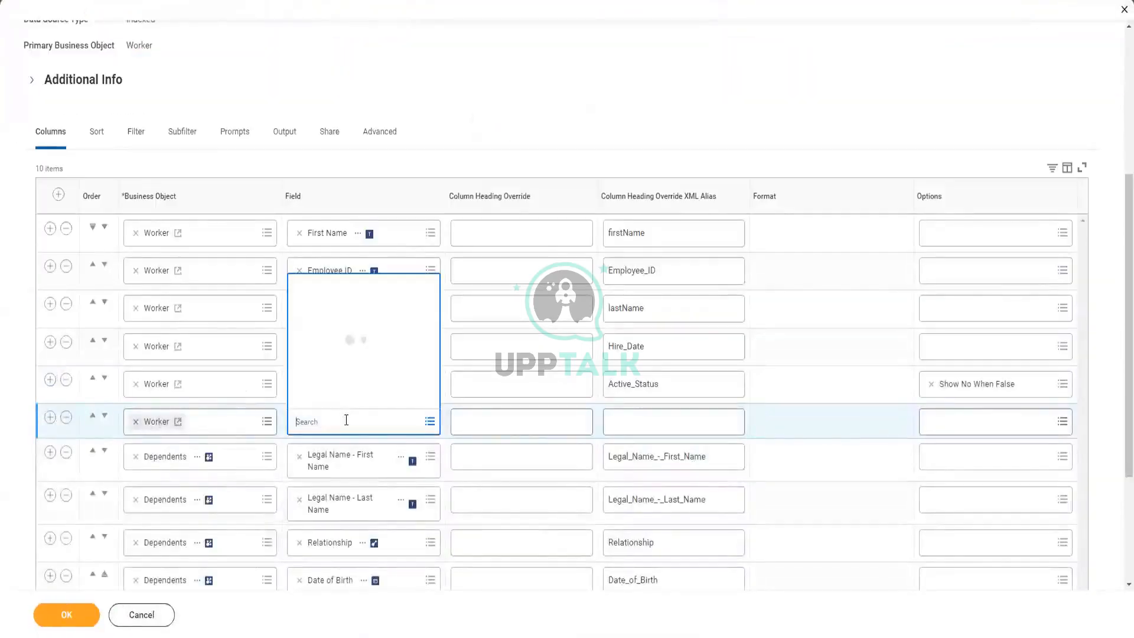
{"action": "key", "text": "ctrl+v"}
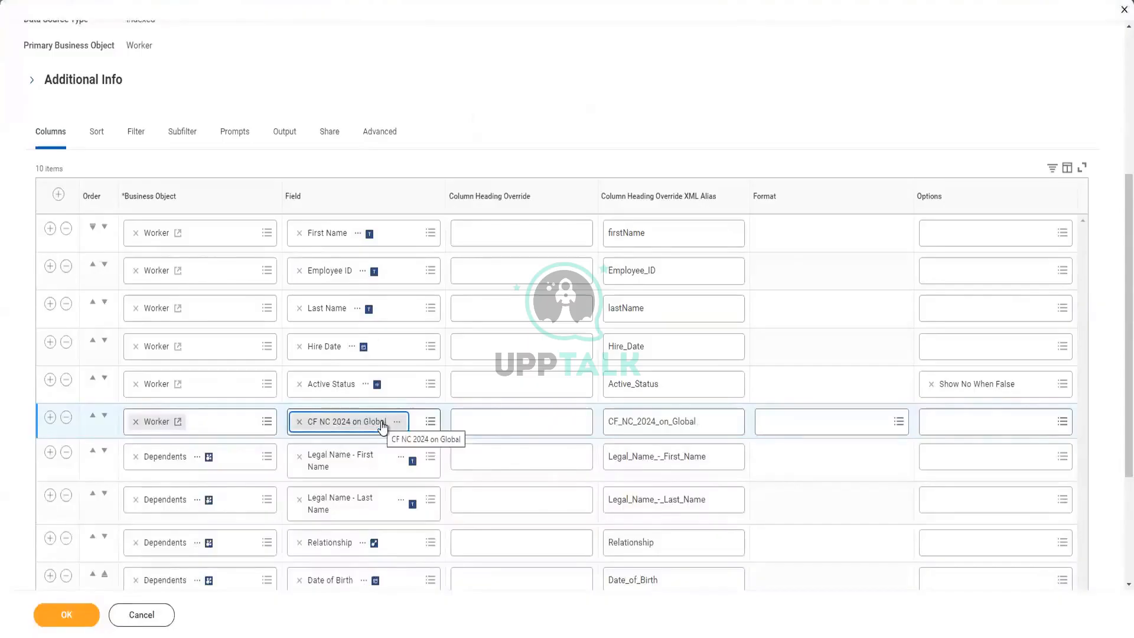
Step: Try CF NC 2024 on Global in a new Dependents row below Date of Birth, and remove that row
{"action": "scroll", "coordinate": [367, 437], "scroll_direction": "down", "scroll_amount": 3}
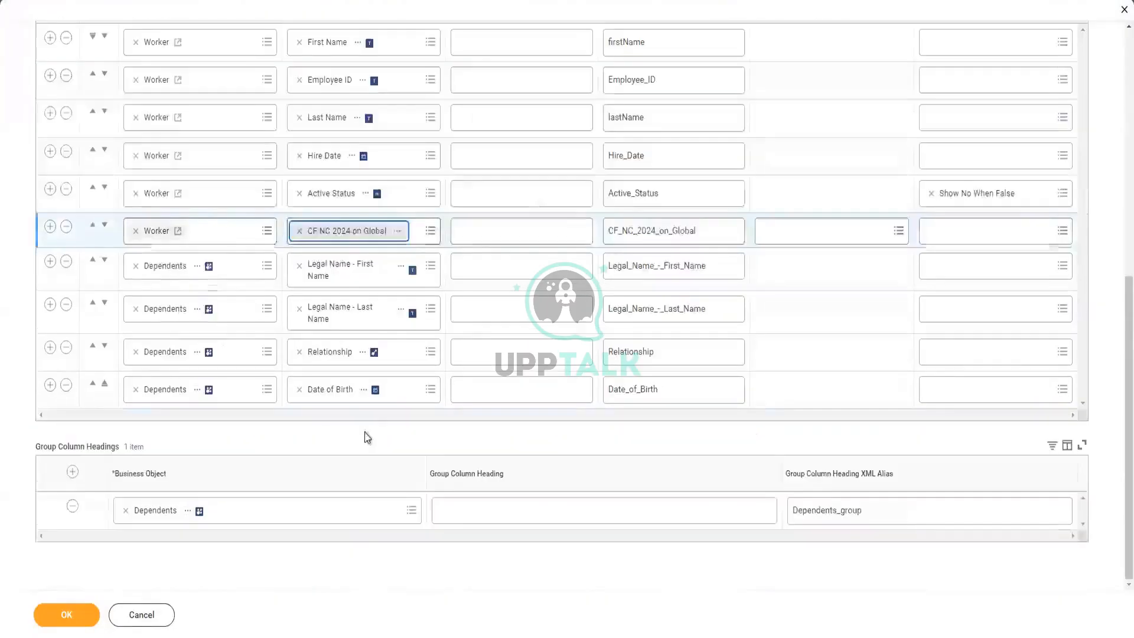
{"action": "left_click", "coordinate": [50, 385]}
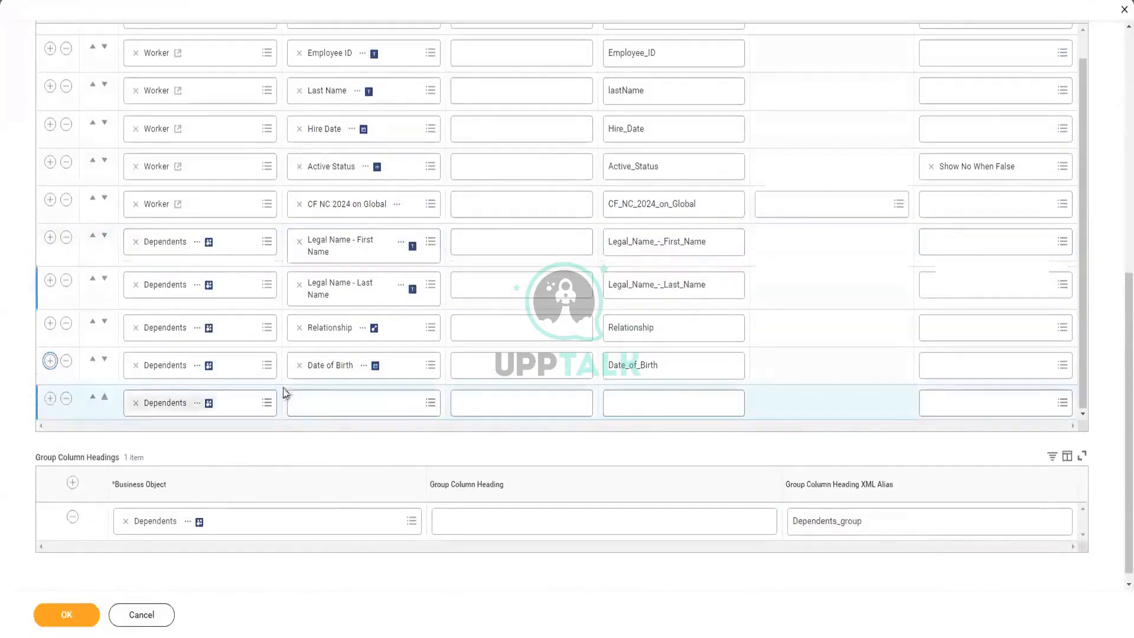
{"action": "left_click", "coordinate": [324, 403]}
{"action": "key", "text": "ctrl+v"}
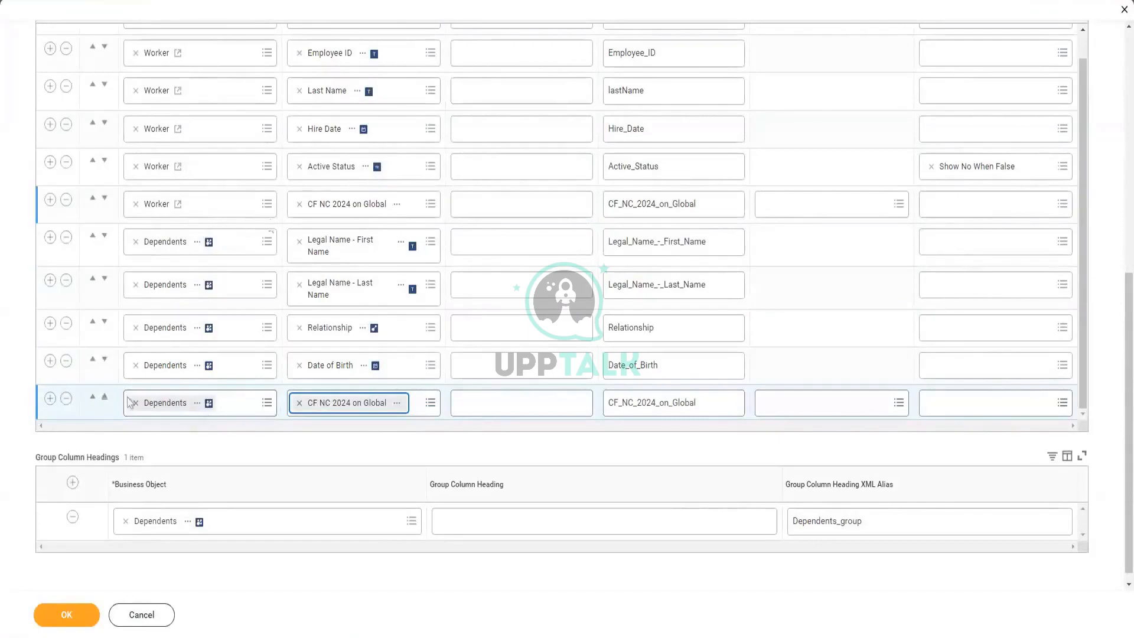
{"action": "left_click", "coordinate": [66, 399]}
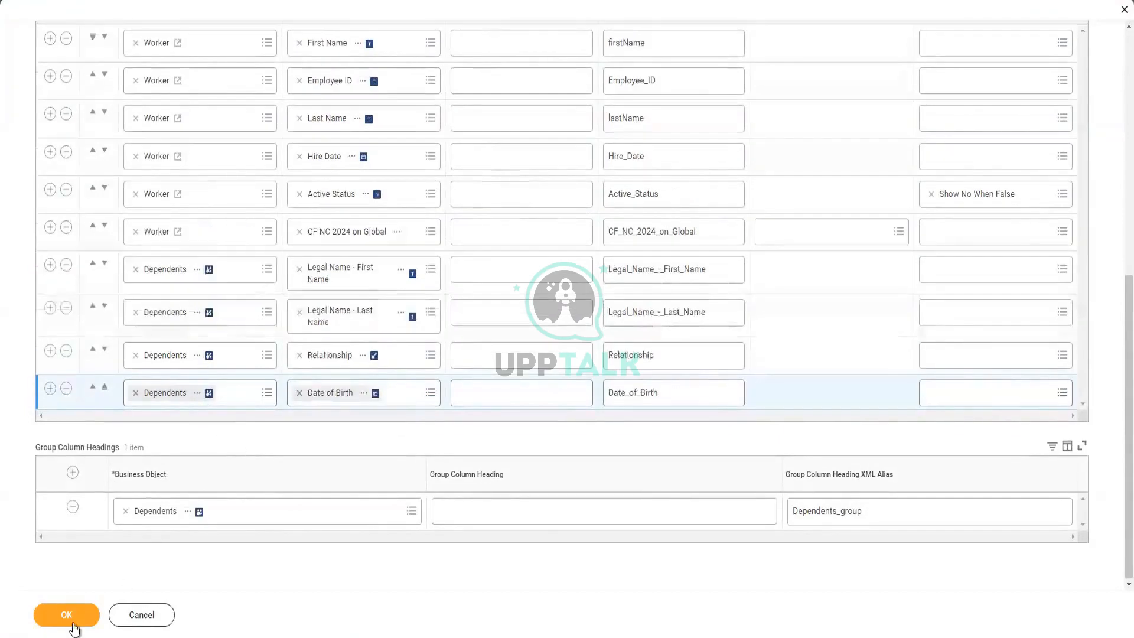
Step: Try to save the edited report definition and examine the details of the reported error
{"action": "left_click", "coordinate": [73, 620]}
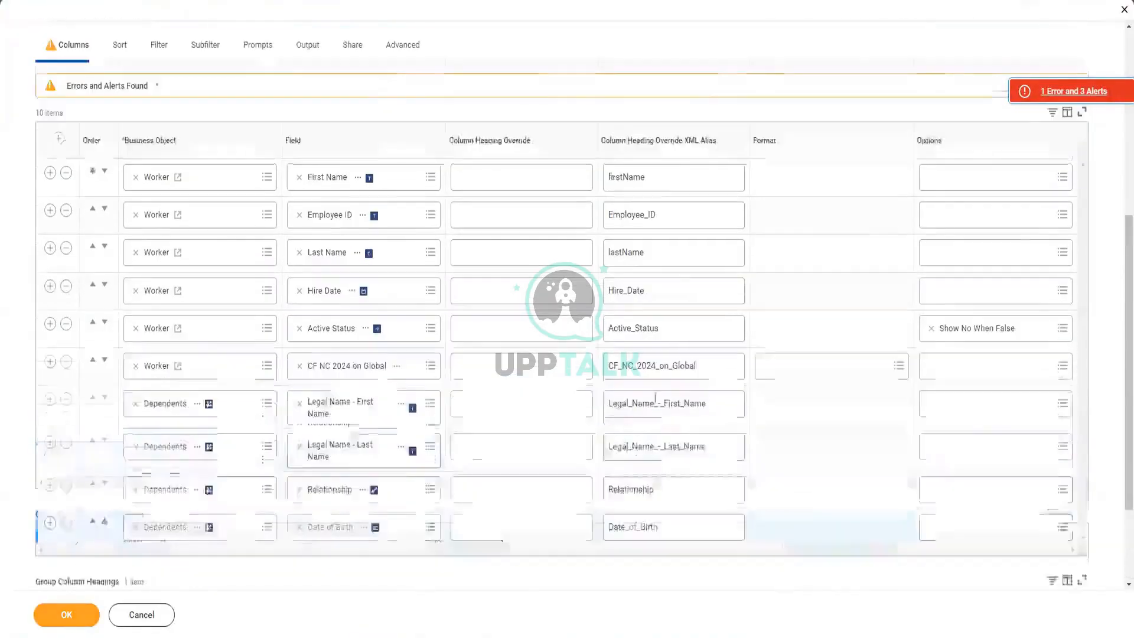
{"action": "scroll", "coordinate": [267, 571], "scroll_direction": "down", "scroll_amount": 3}
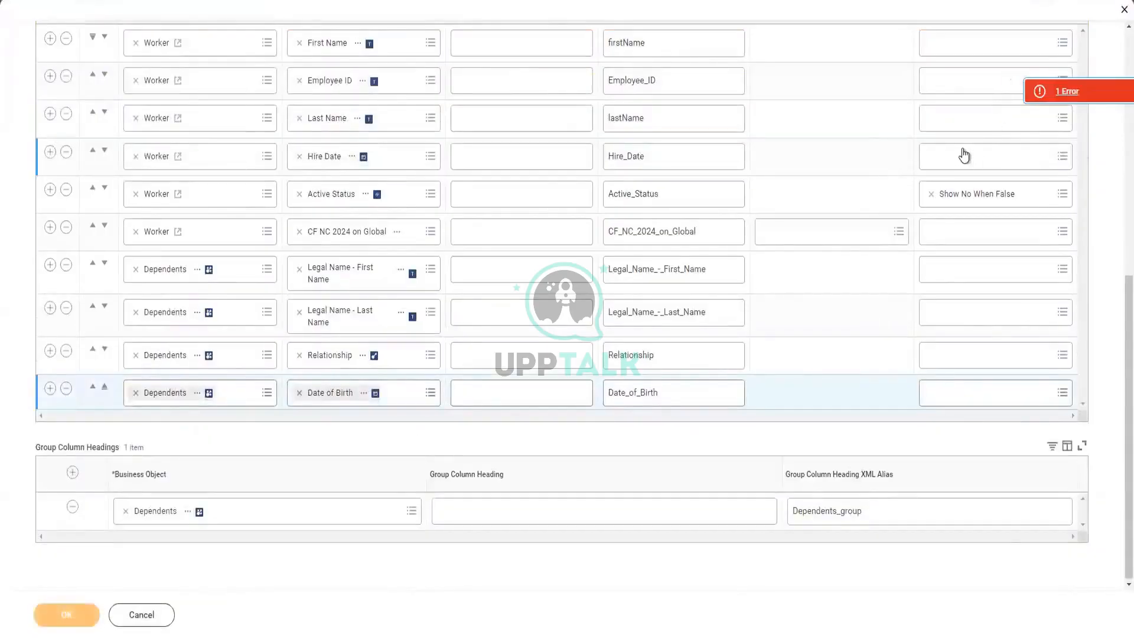
{"action": "left_click", "coordinate": [1041, 92]}
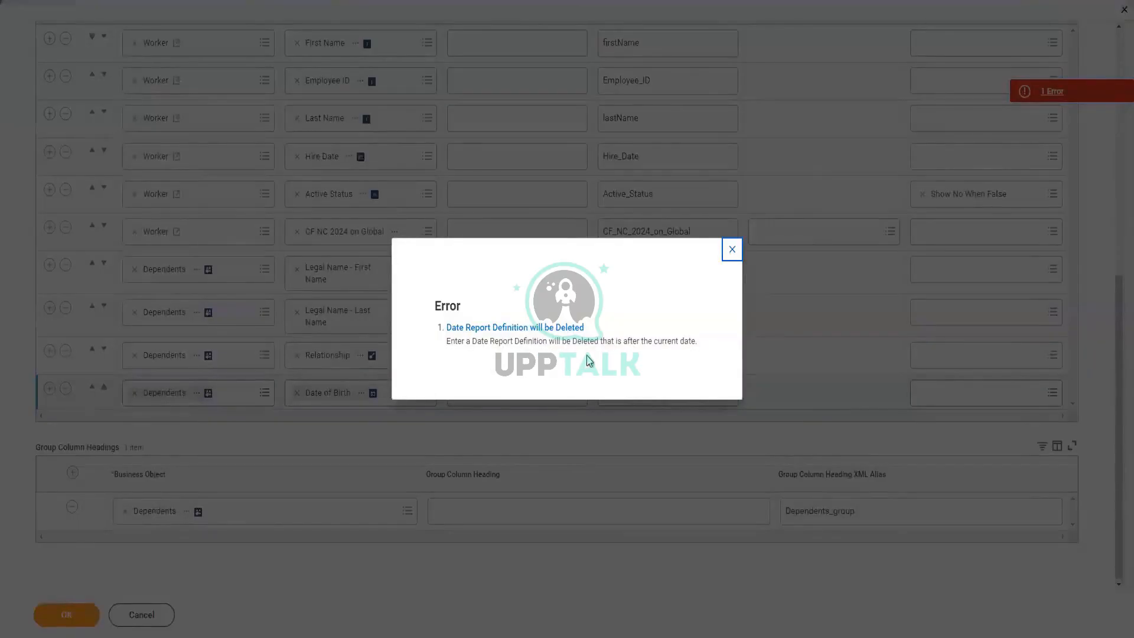
{"action": "left_click", "coordinate": [731, 249]}
Step: Set the temporary report's Date Report Definition will be Deleted to 06/30/2024 and save the report
{"action": "scroll", "coordinate": [375, 177], "scroll_direction": "up", "scroll_amount": 2}
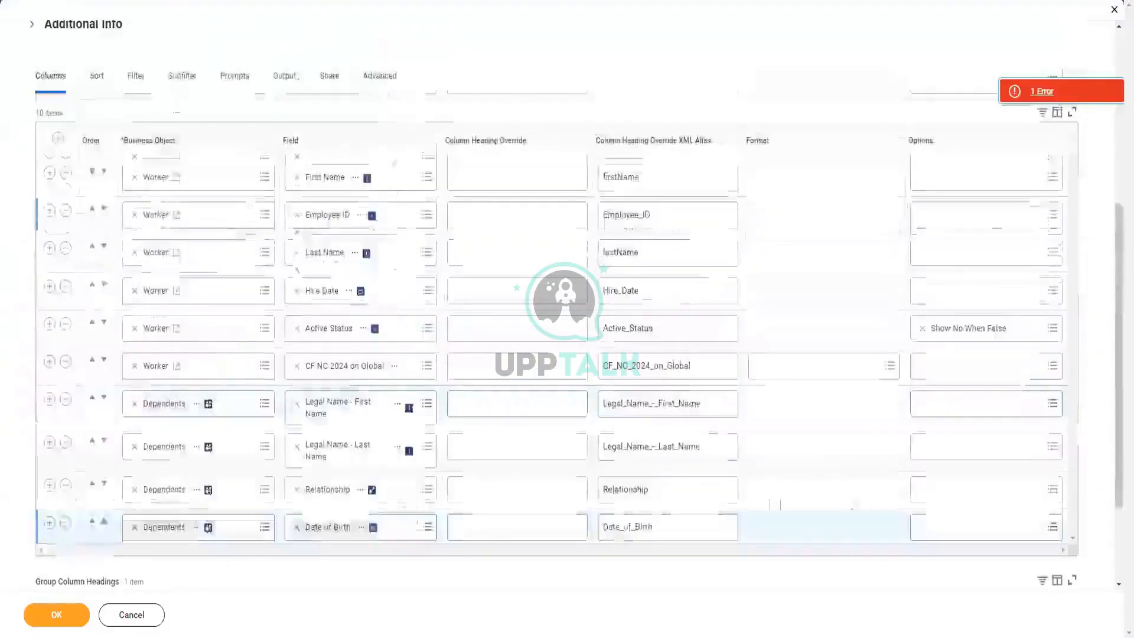
{"action": "left_click", "coordinate": [375, 87]}
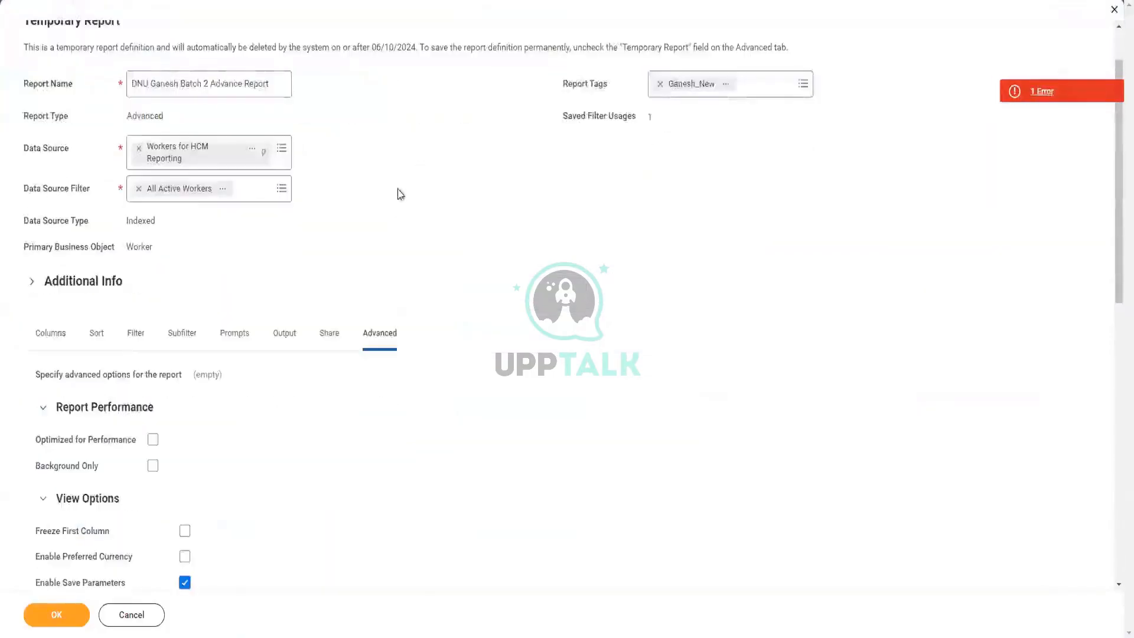
{"action": "scroll", "coordinate": [384, 233], "scroll_direction": "down", "scroll_amount": 10}
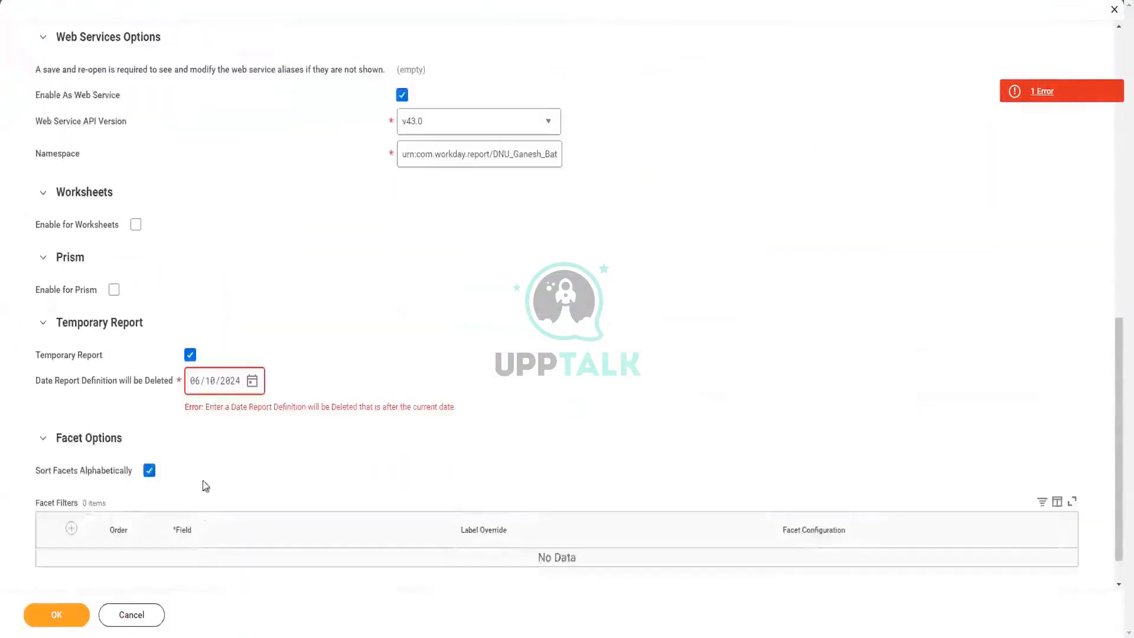
{"action": "left_click", "coordinate": [252, 381]}
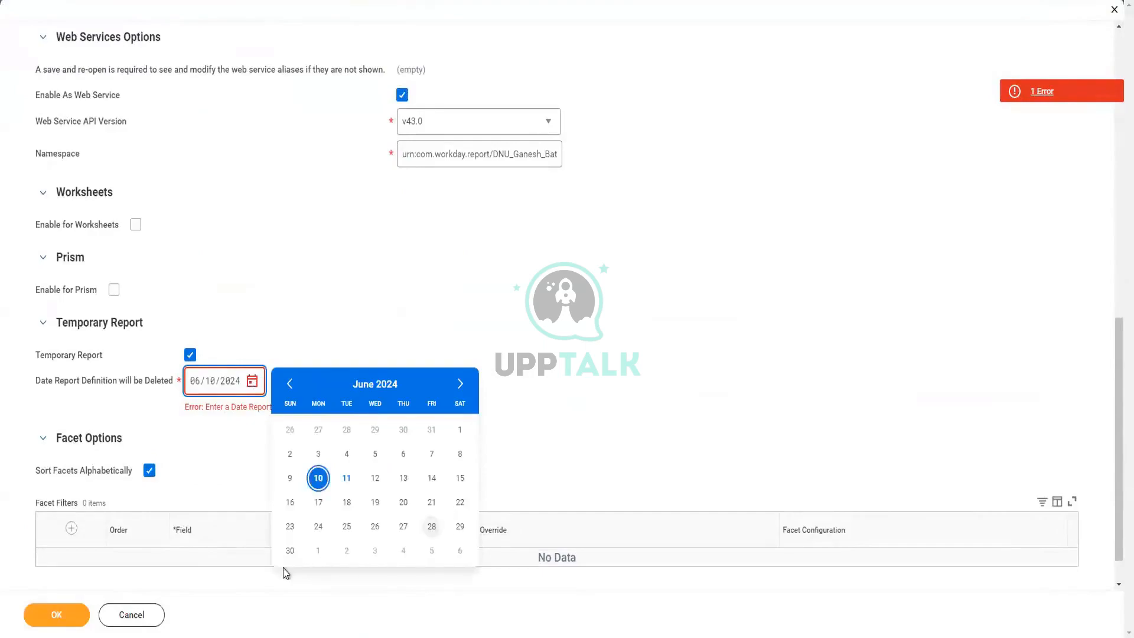
{"action": "left_click", "coordinate": [289, 550]}
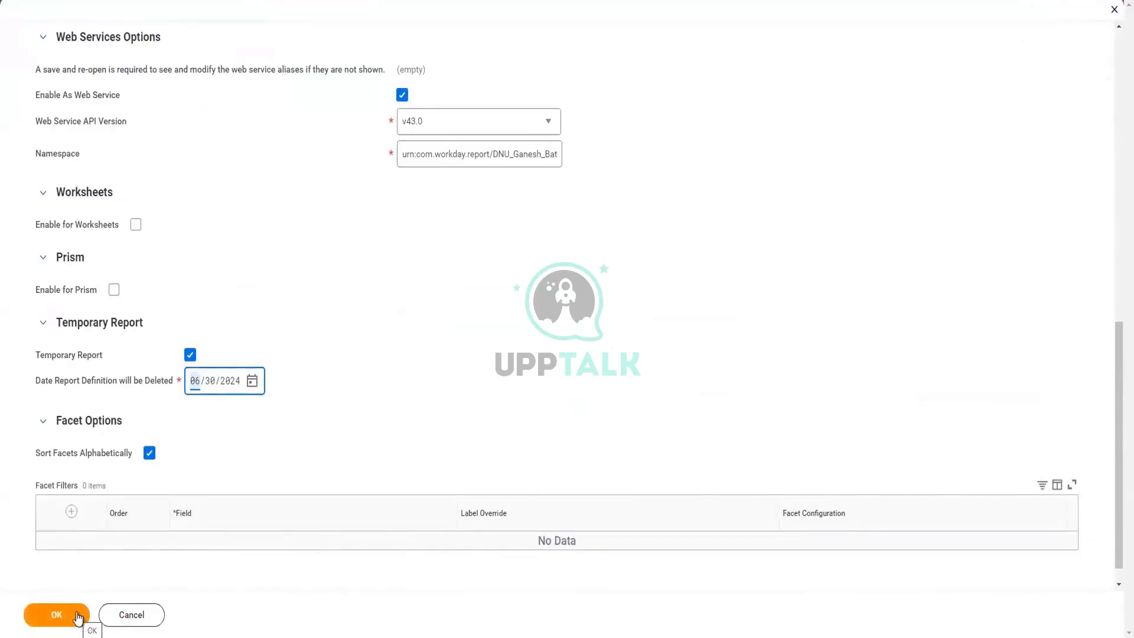
{"action": "left_click", "coordinate": [56, 614]}
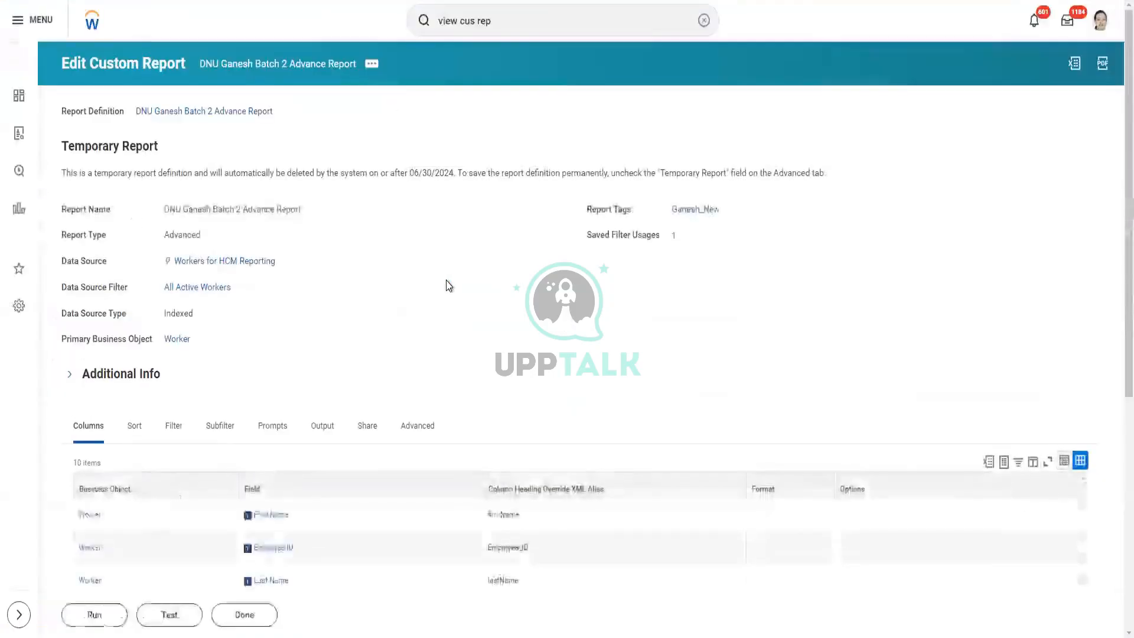
Step: Run the report using the saved filter with the genders Female, Male and Not Declared
{"action": "scroll", "coordinate": [444, 289], "scroll_direction": "down", "scroll_amount": 4}
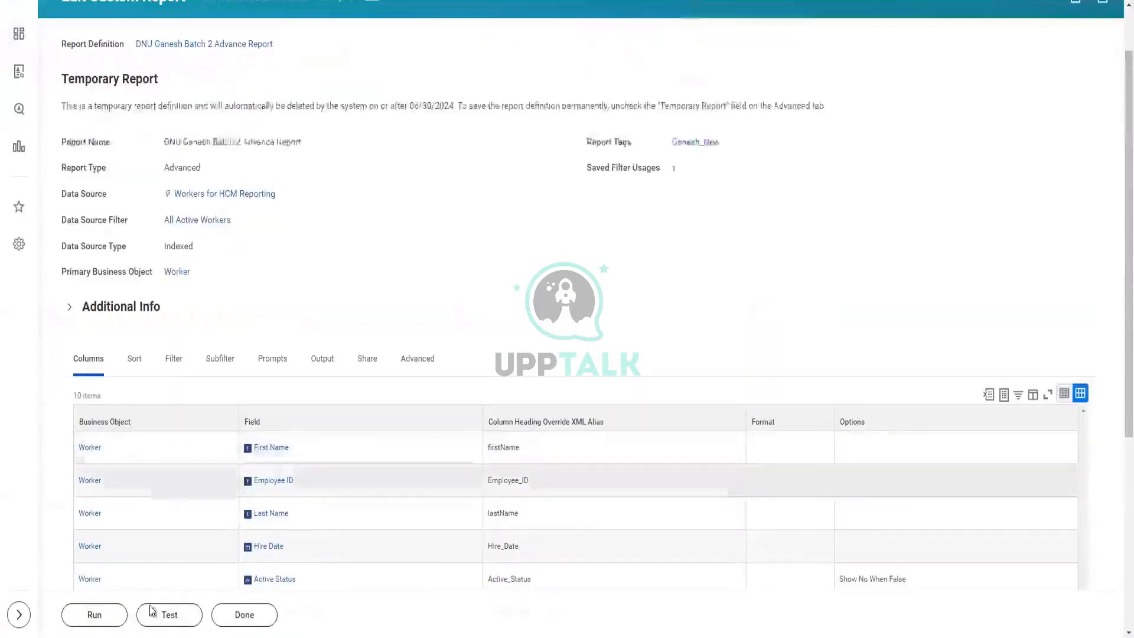
{"action": "left_click", "coordinate": [112, 614]}
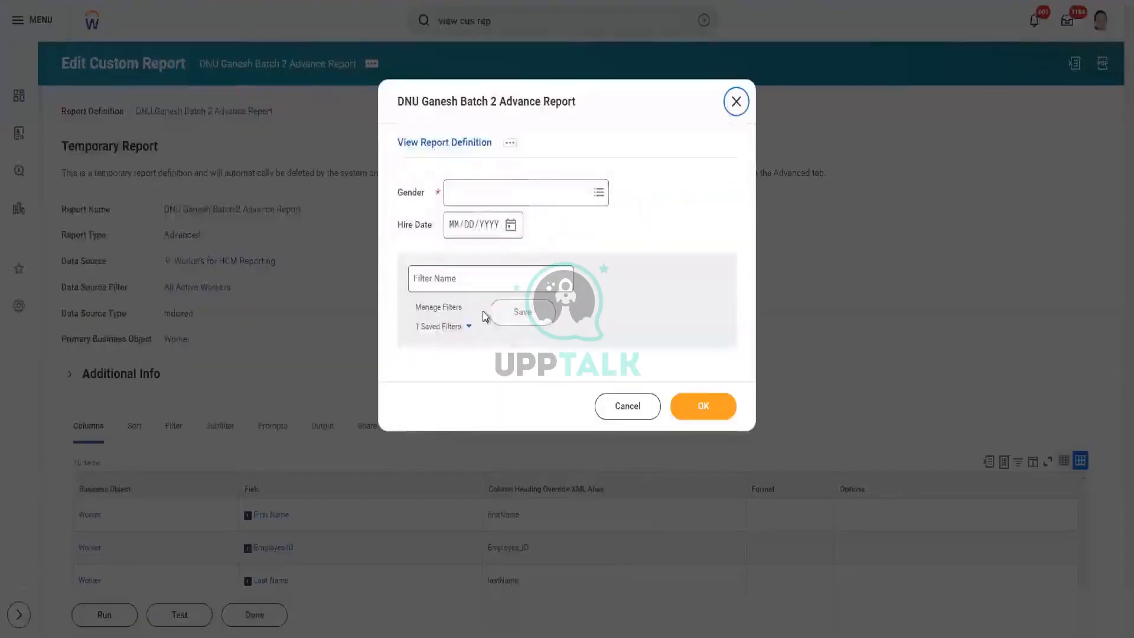
{"action": "left_click", "coordinate": [453, 331]}
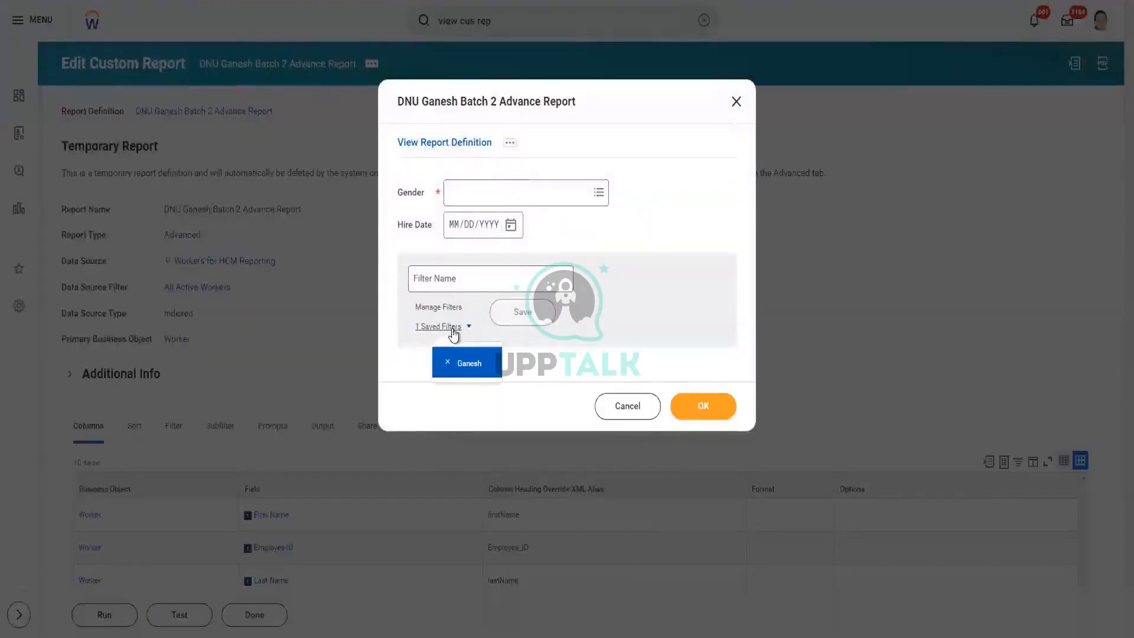
{"action": "left_click", "coordinate": [470, 370]}
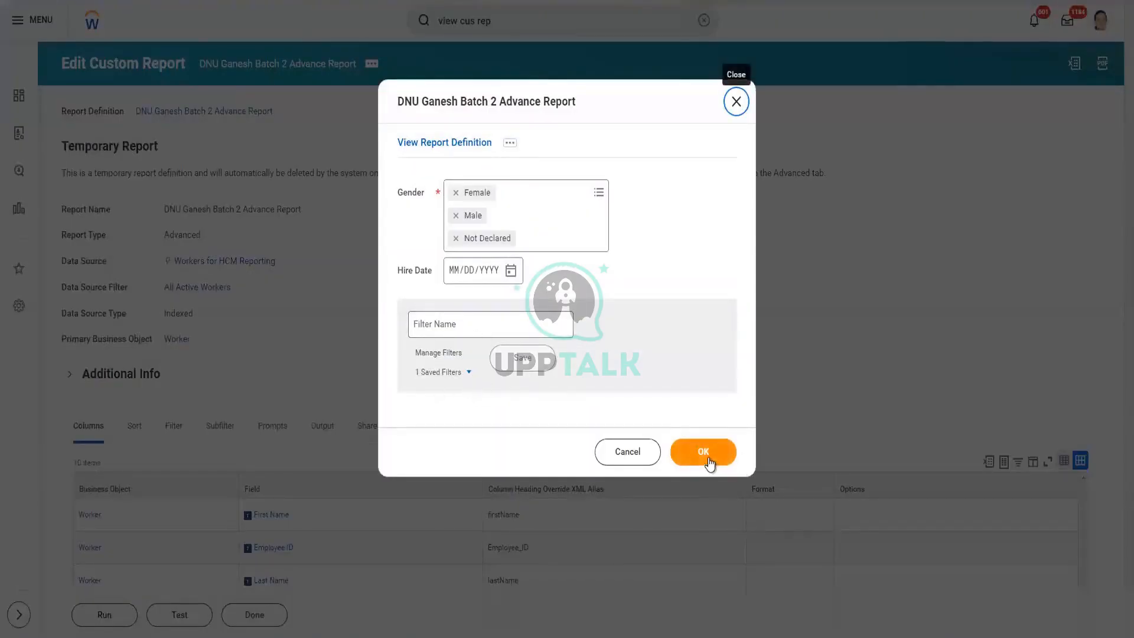
{"action": "left_click", "coordinate": [707, 452]}
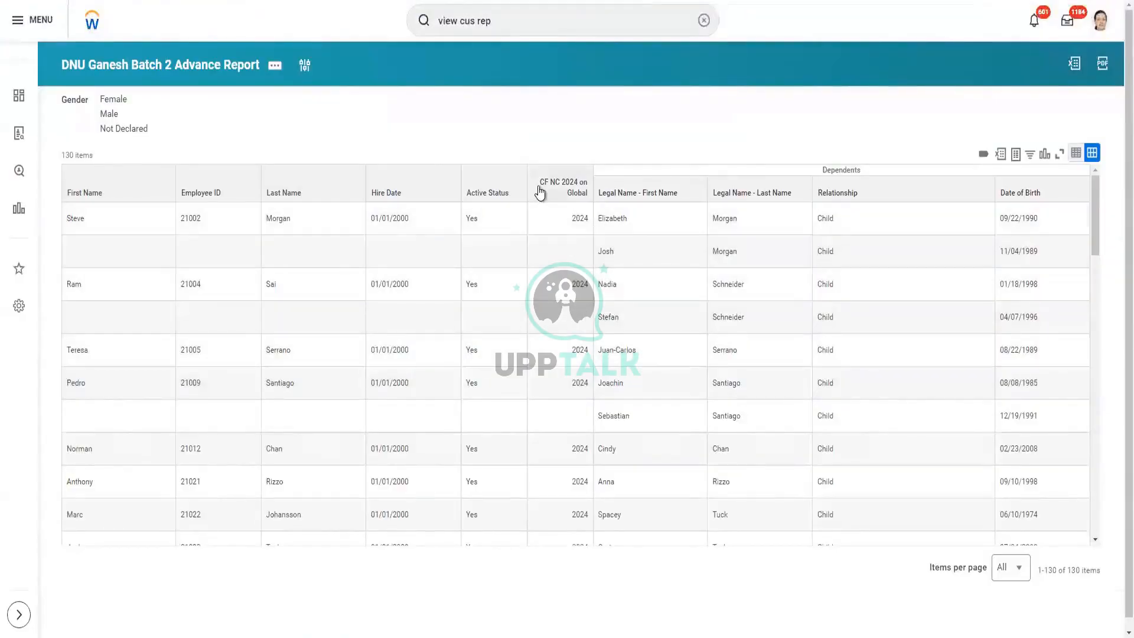
Step: Examine the CF NC 2024 on Global column and its value in the first worker row of the report output
{"action": "left_click_drag", "start_coordinate": [539, 185], "coordinate": [589, 200]}
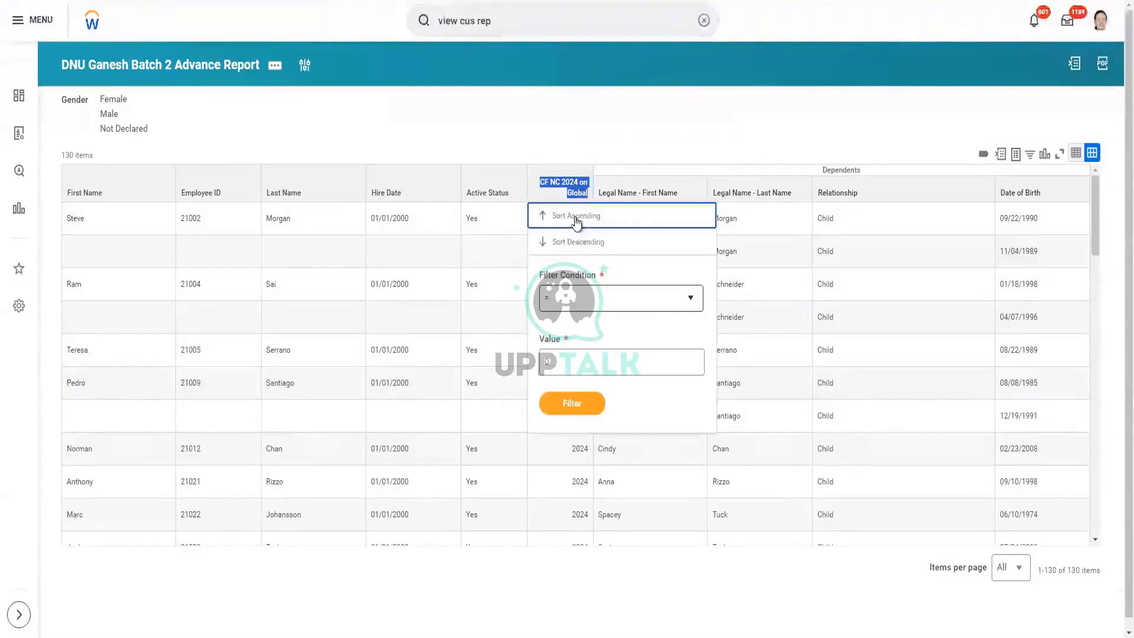
{"action": "left_click", "coordinate": [624, 135]}
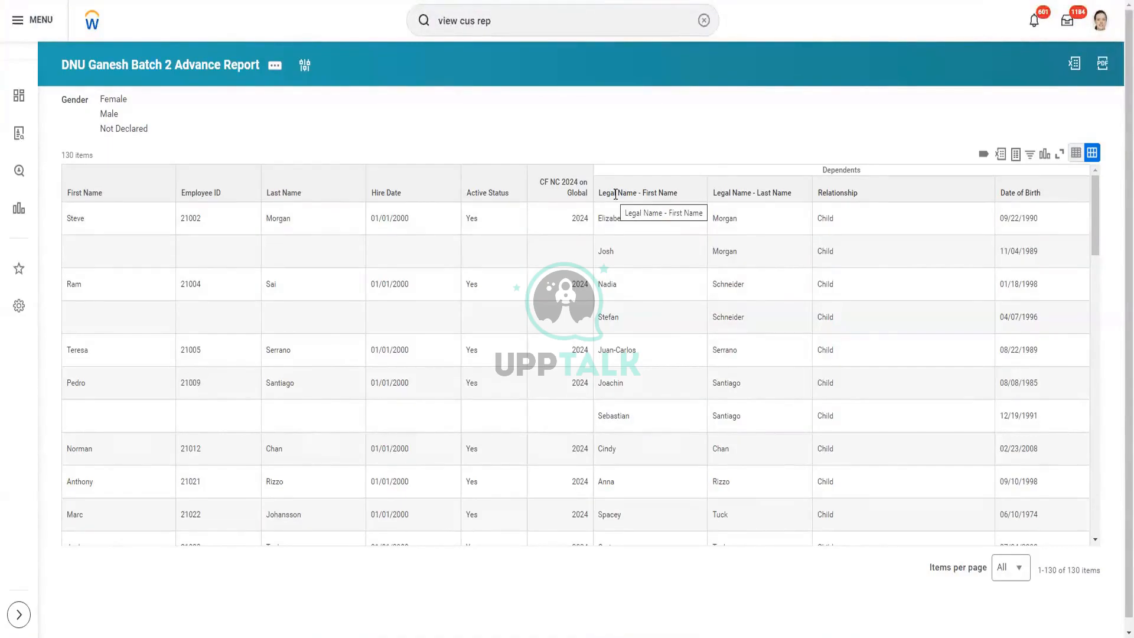
{"action": "left_click", "coordinate": [572, 222]}
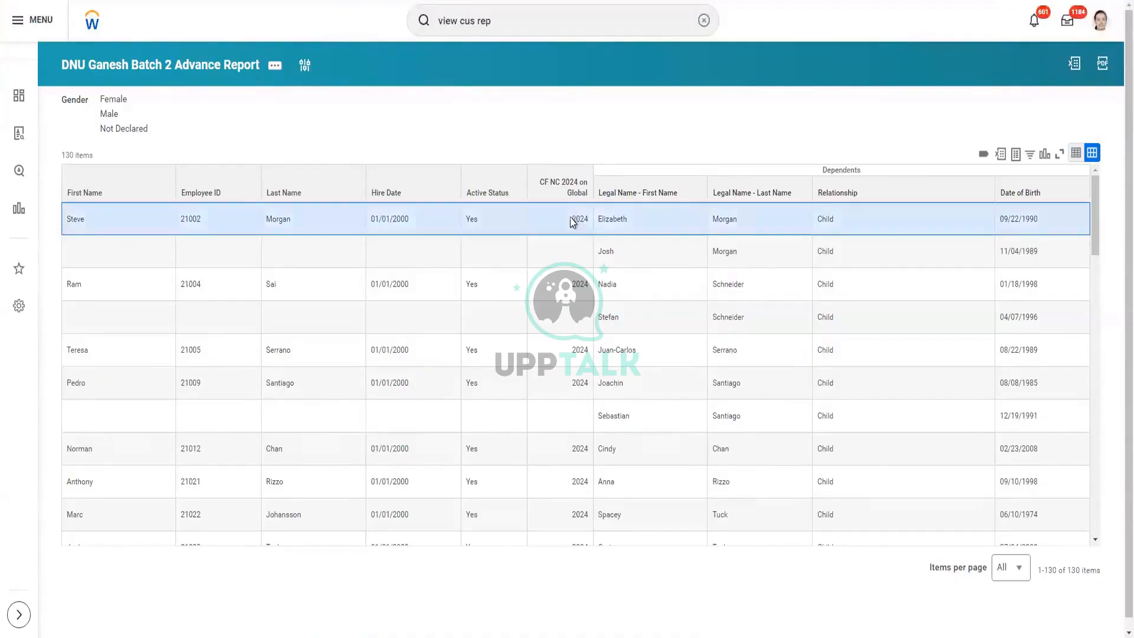
{"action": "mouse_move", "coordinate": [572, 222]}
{"action": "left_mouse_down"}
{"action": "mouse_move", "coordinate": [617, 230]}
{"action": "mouse_move", "coordinate": [589, 225]}
{"action": "left_mouse_up"}
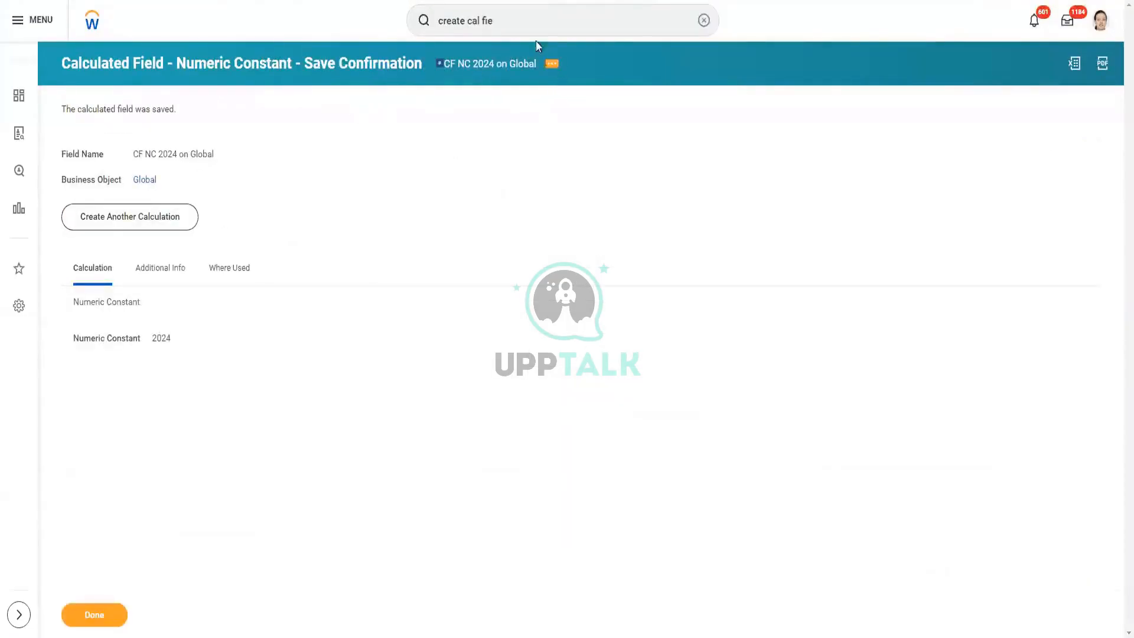
Step: Start a new calculated field and name it CF Incr Hire Date - 10 Days on Worker
{"action": "left_click", "coordinate": [522, 14]}
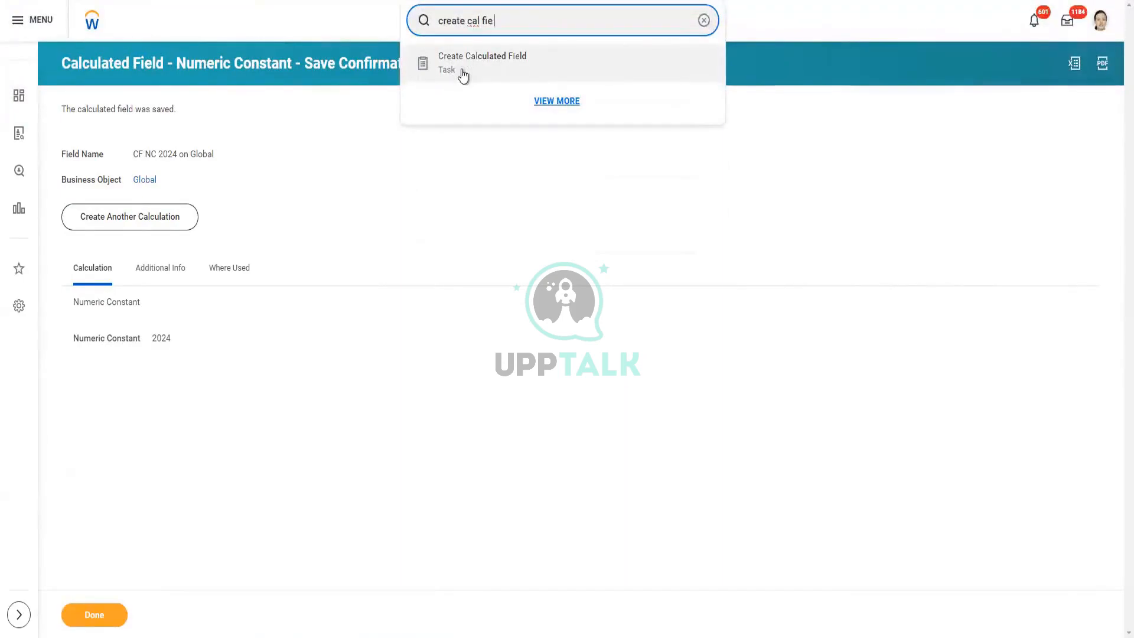
{"action": "left_click", "coordinate": [462, 71]}
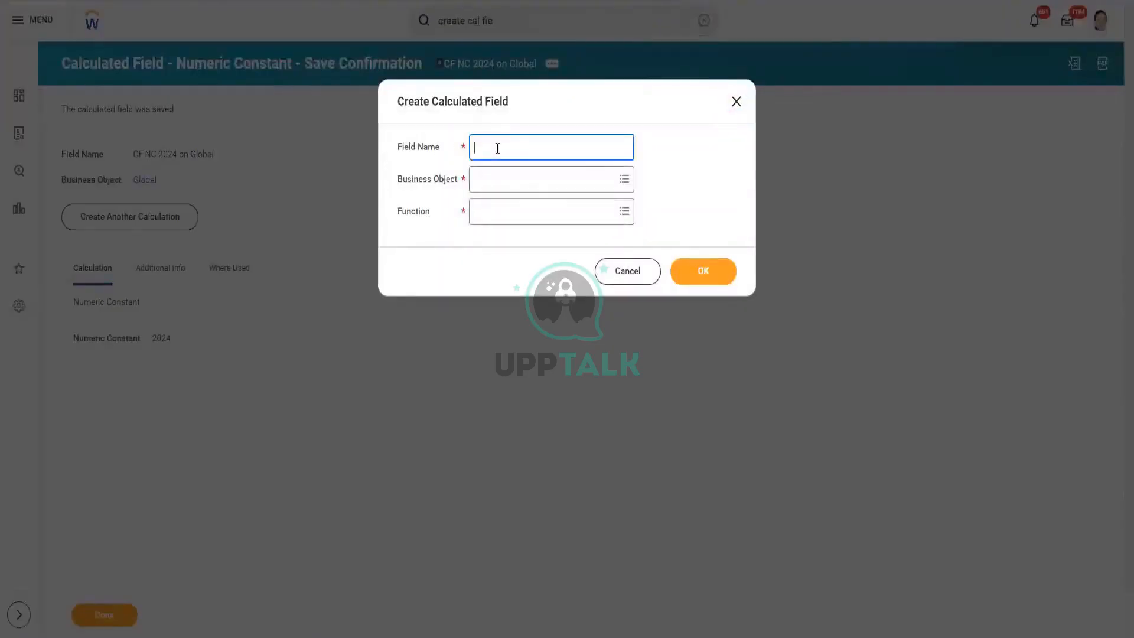
{"action": "type", "text": "CF Incr"}
{"action": "type", "text": "Hire Date - 10 Day"}
{"action": "key", "text": "BackSpace"}
{"action": "key", "text": "BackSpace"}
{"action": "type", "text": "ays on Worker"}
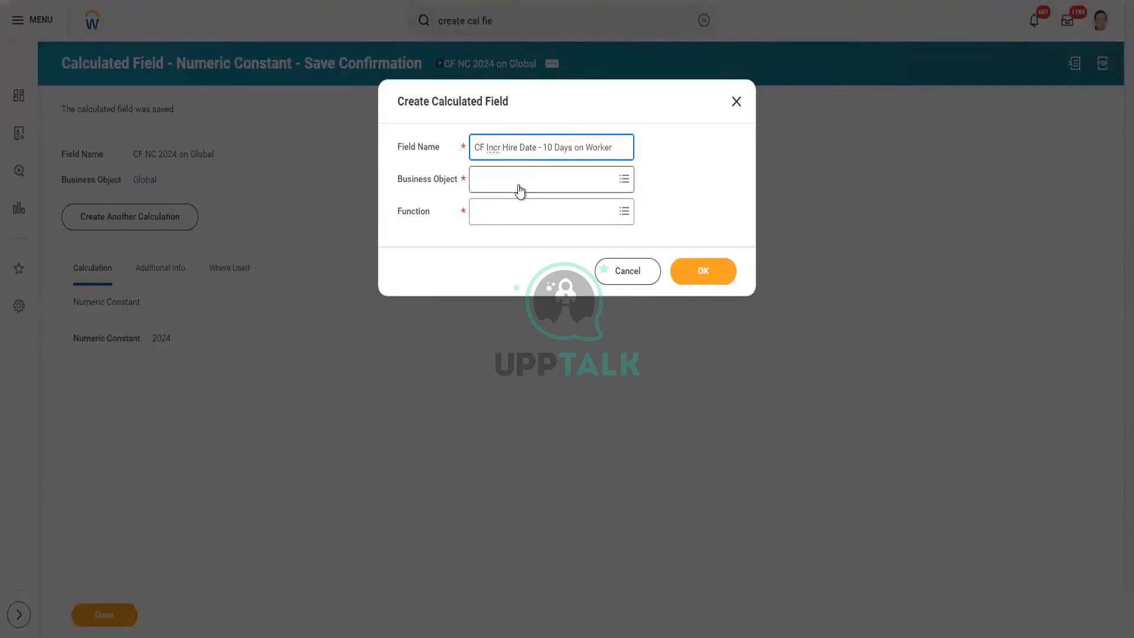
Step: Assign the Worker business object and the Increment or Decrement Date function to the calculated field, and proceed to its calculation details
{"action": "left_click", "coordinate": [520, 180]}
{"action": "type", "text": "Worker"}
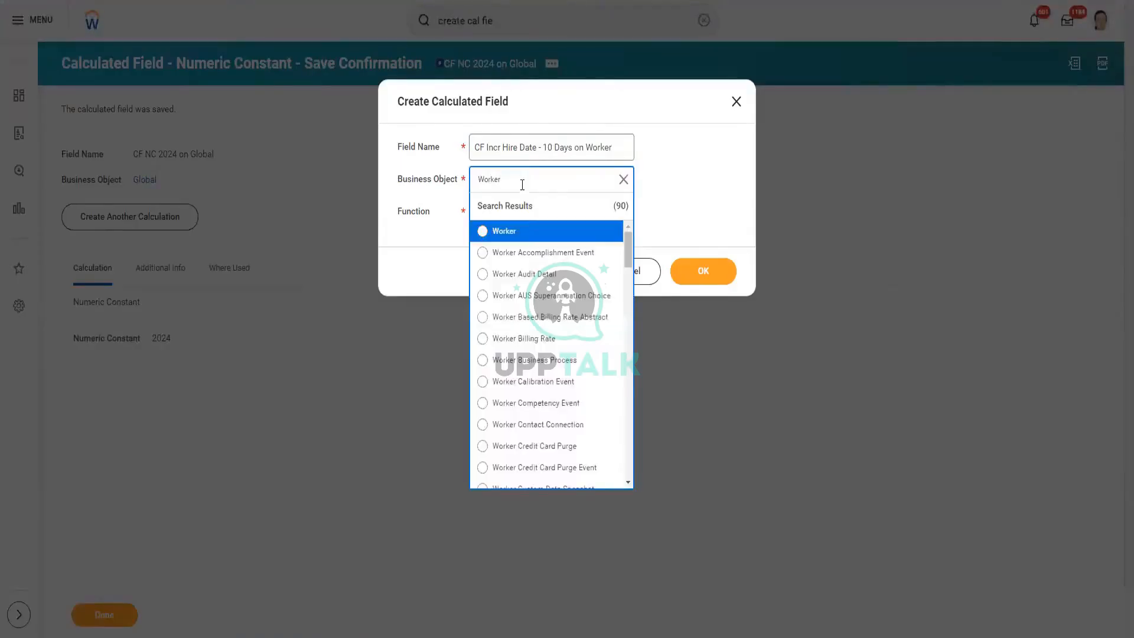
{"action": "left_click", "coordinate": [505, 220]}
{"action": "left_click", "coordinate": [506, 215]}
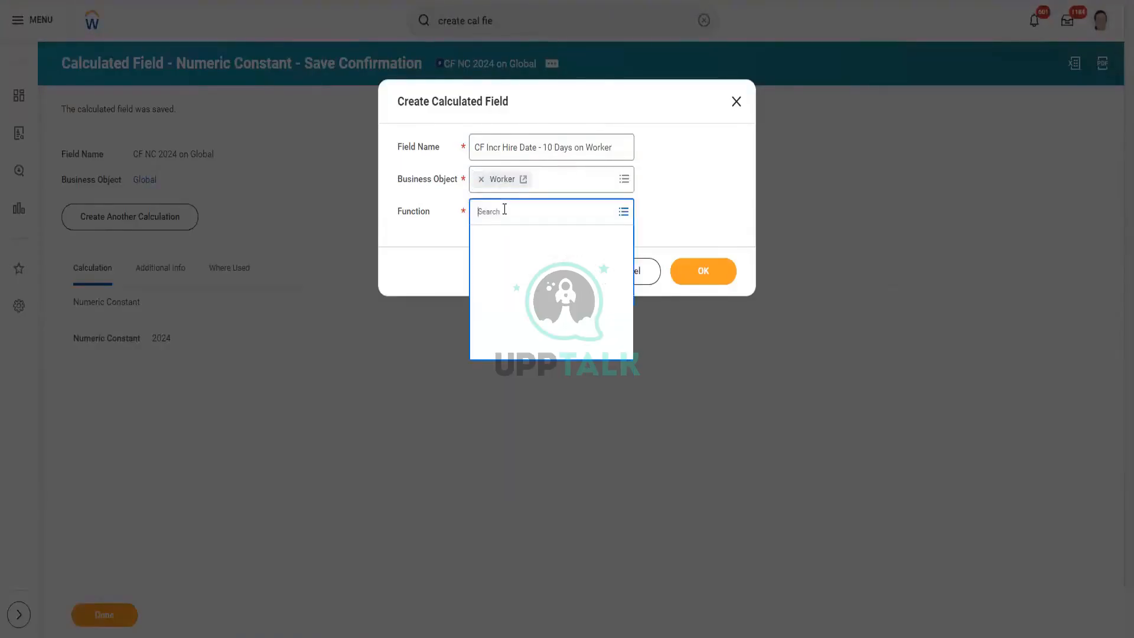
{"action": "type", "text": "incr"}
{"action": "left_click", "coordinate": [505, 219]}
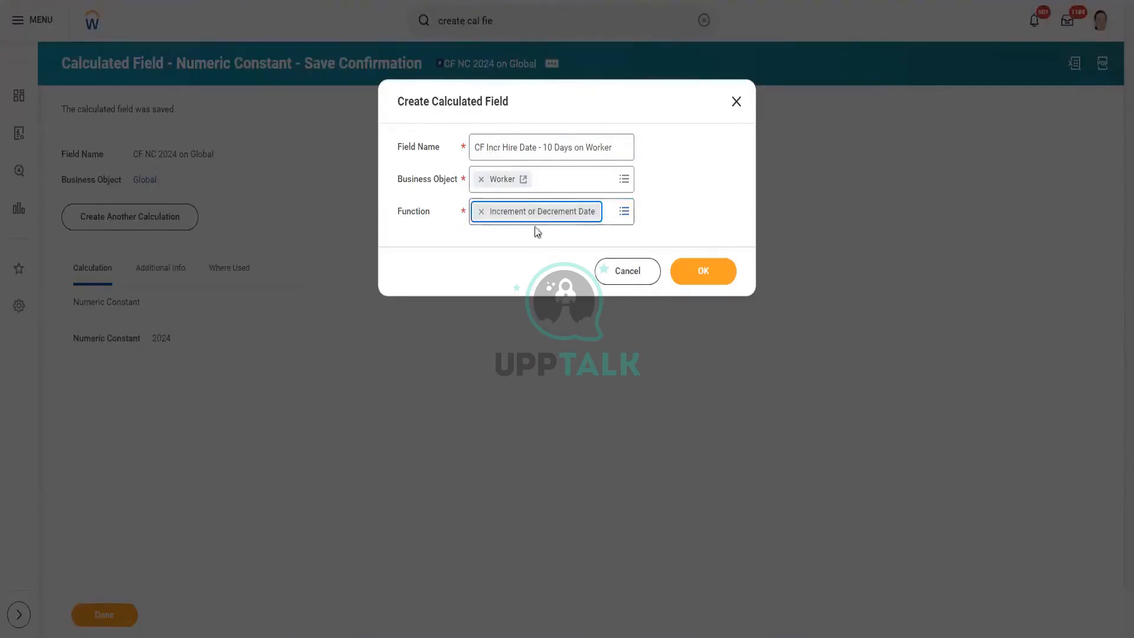
{"action": "left_click", "coordinate": [690, 275]}
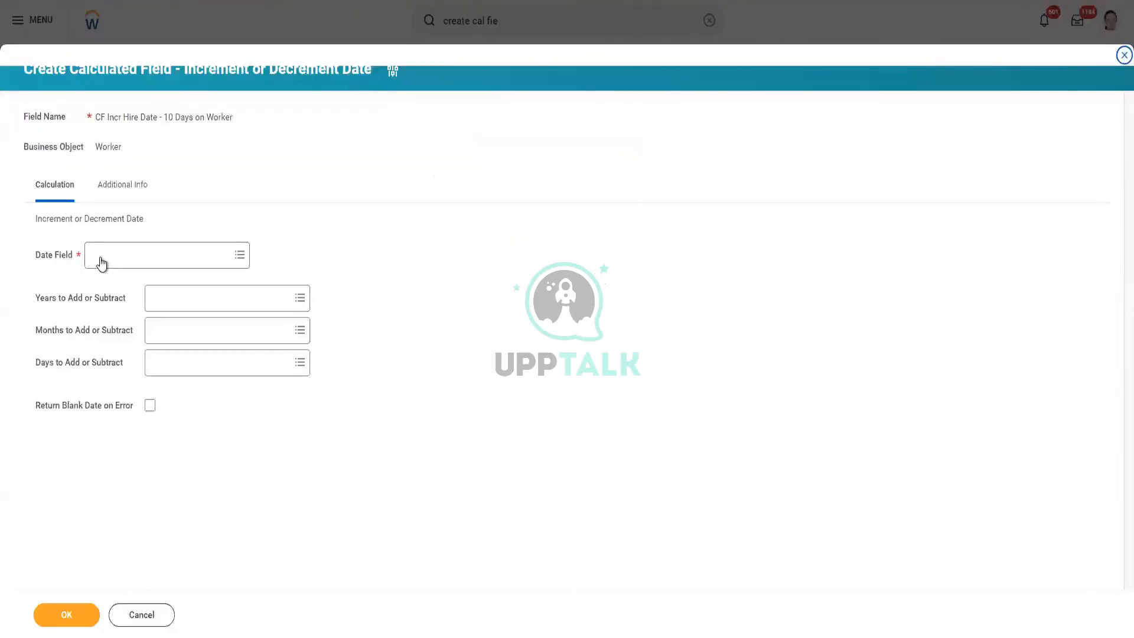
Step: Check the details of the Worker report field Hire Date and choose it as the calculation's Date Field
{"action": "left_click", "coordinate": [117, 252]}
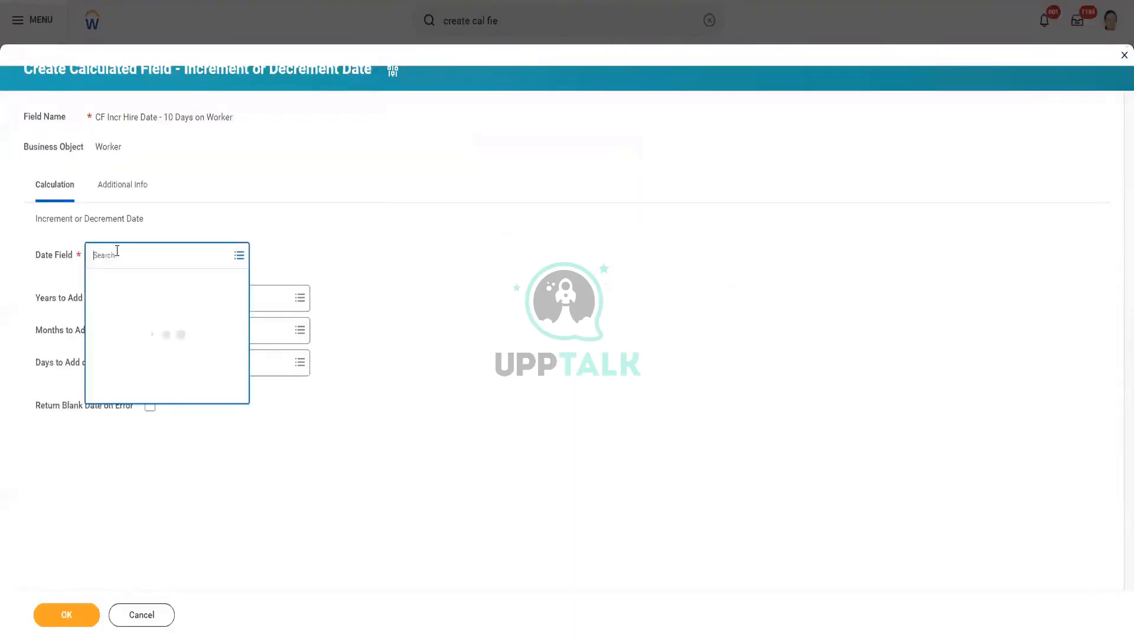
{"action": "type", "text": "Hire Date"}
{"action": "key", "text": "Return"}
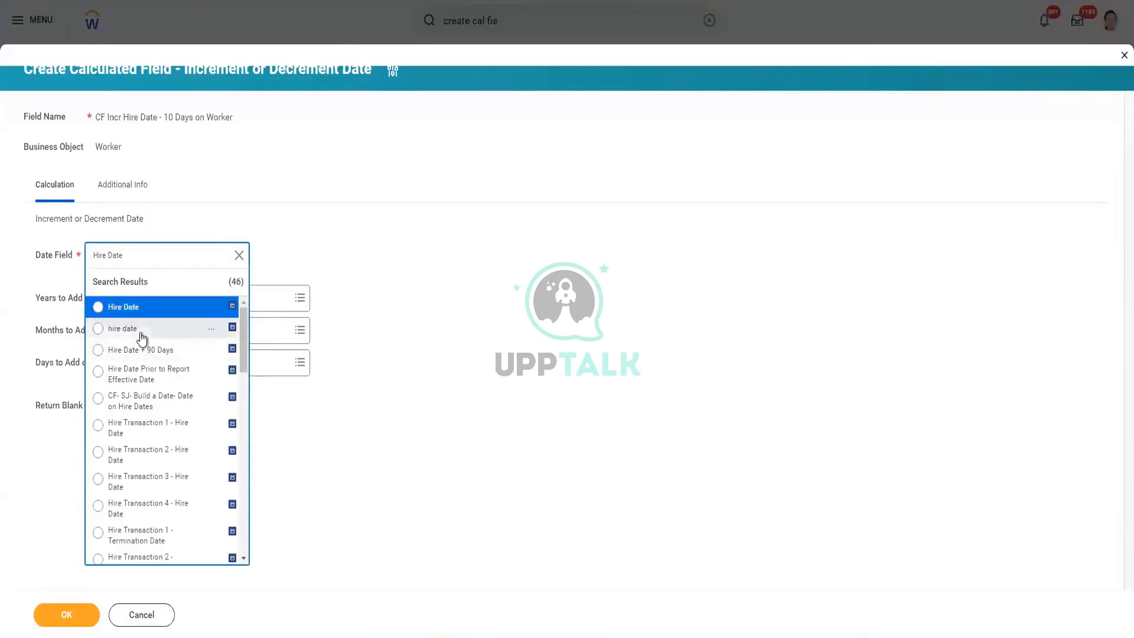
{"action": "left_click", "coordinate": [214, 308]}
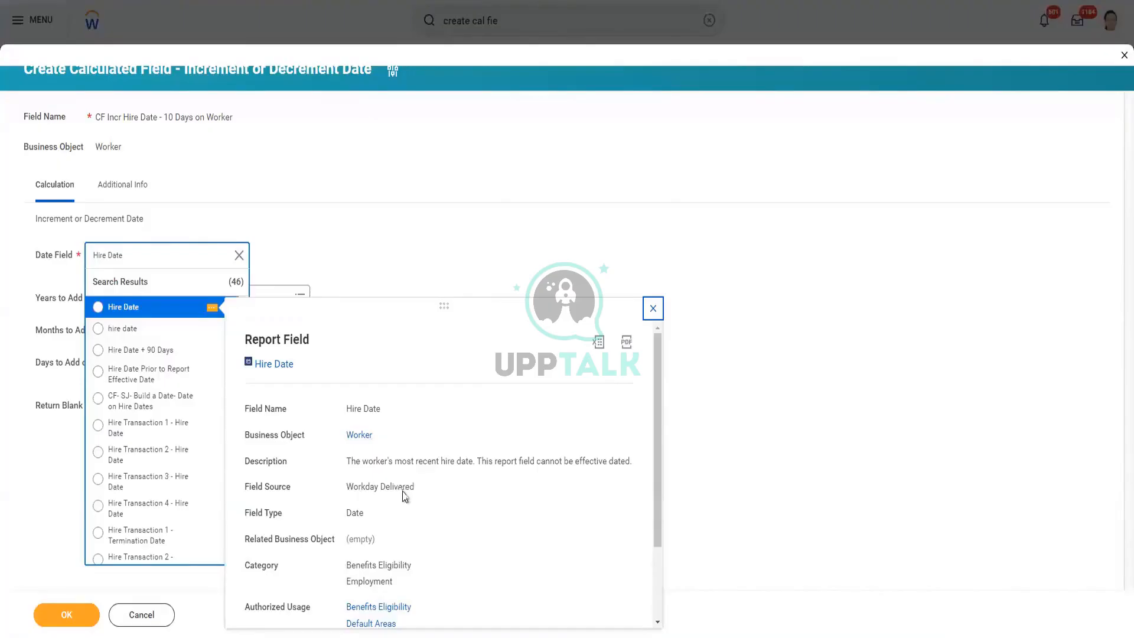
{"action": "left_click", "coordinate": [158, 308]}
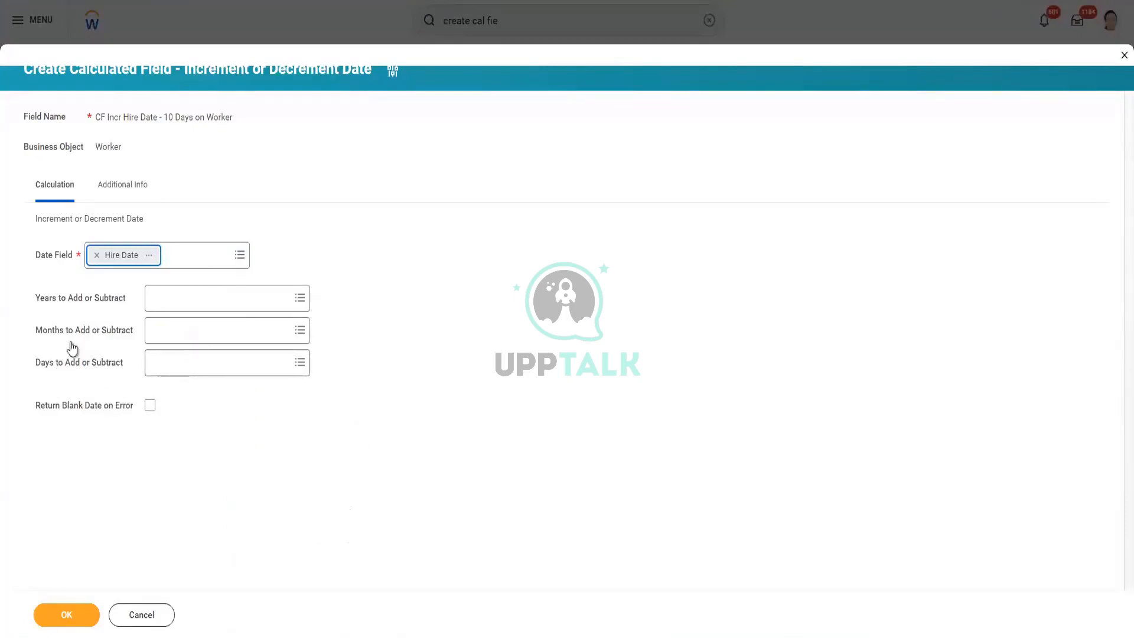
Step: Set Days to Add or Subtract to -10 and check the details of that numeric field
{"action": "left_click_drag", "start_coordinate": [36, 294], "coordinate": [121, 380]}
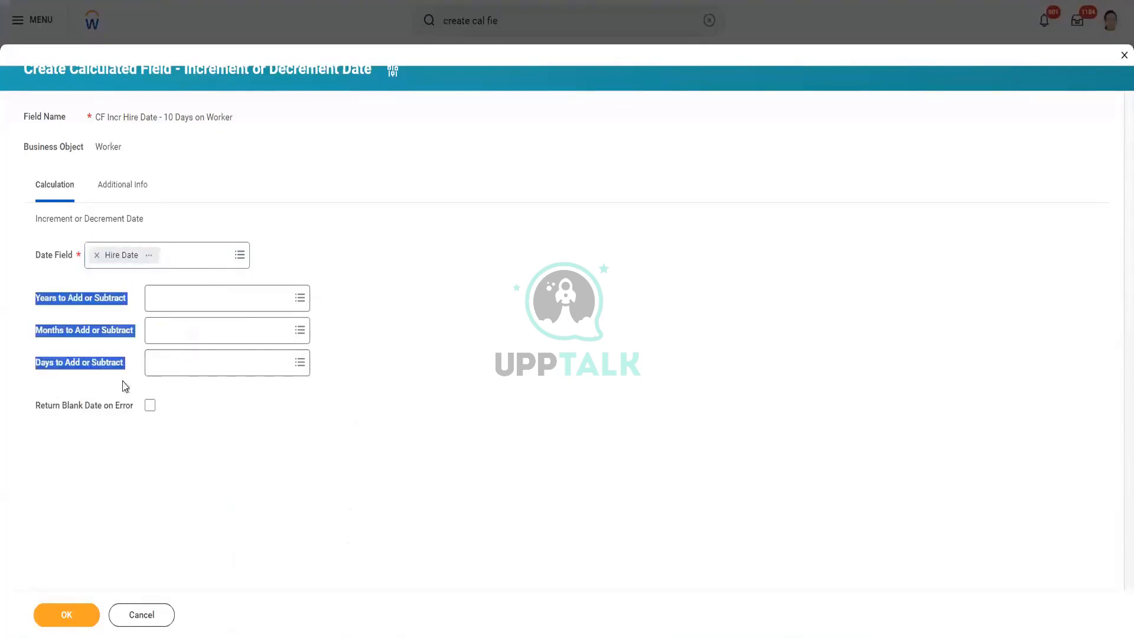
{"action": "left_click", "coordinate": [218, 398]}
{"action": "left_click", "coordinate": [195, 360]}
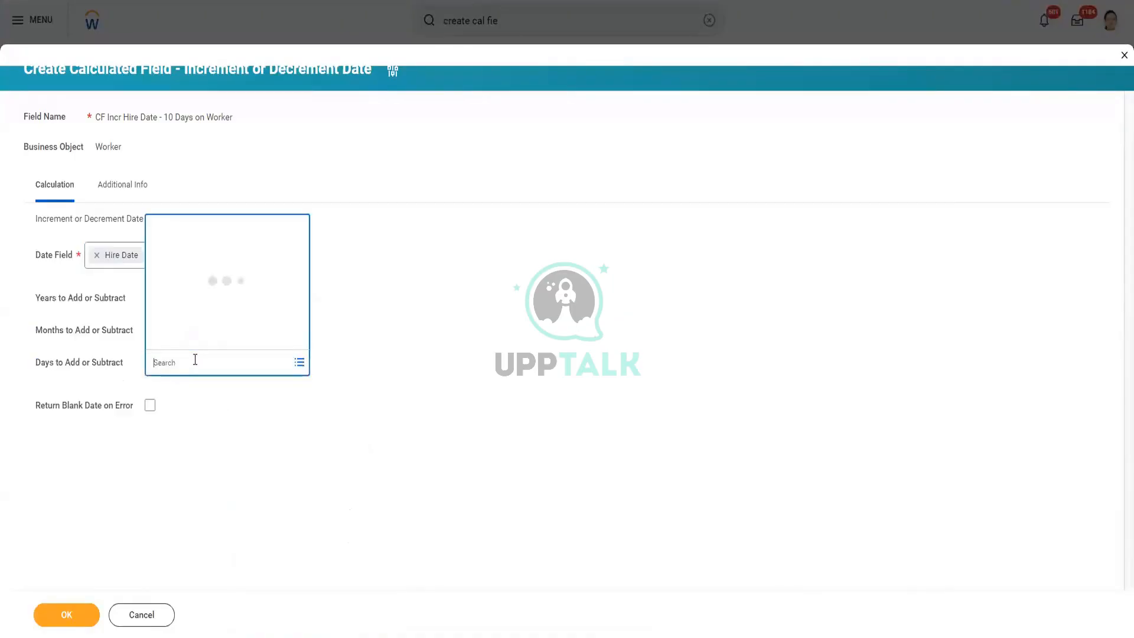
{"action": "type", "text": "-10"}
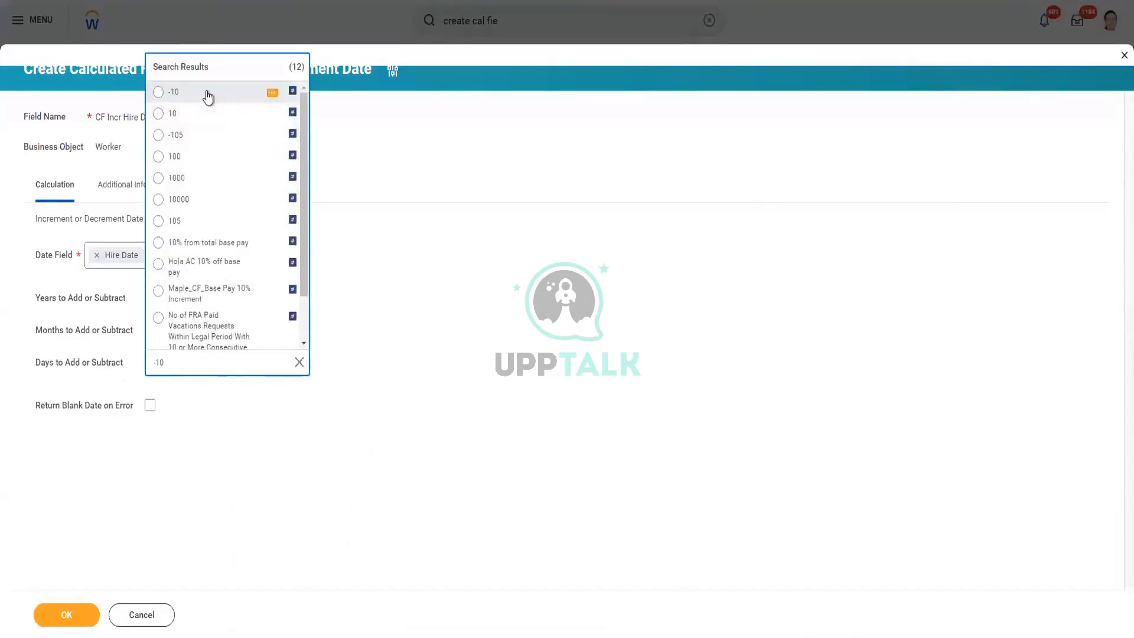
{"action": "left_click", "coordinate": [208, 95]}
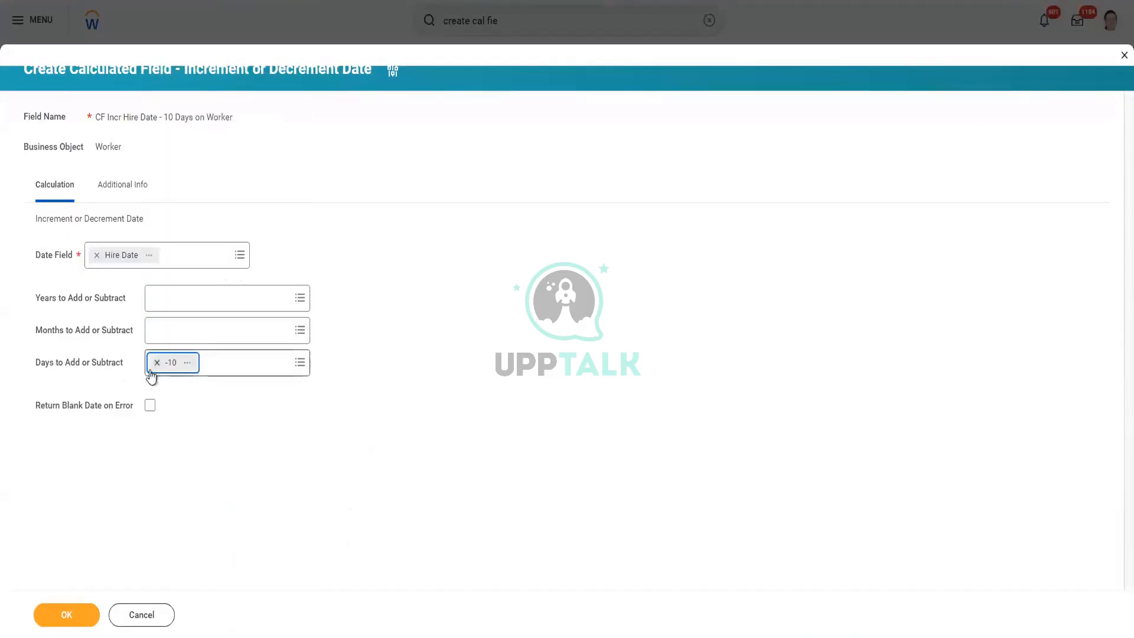
{"action": "left_click", "coordinate": [188, 363]}
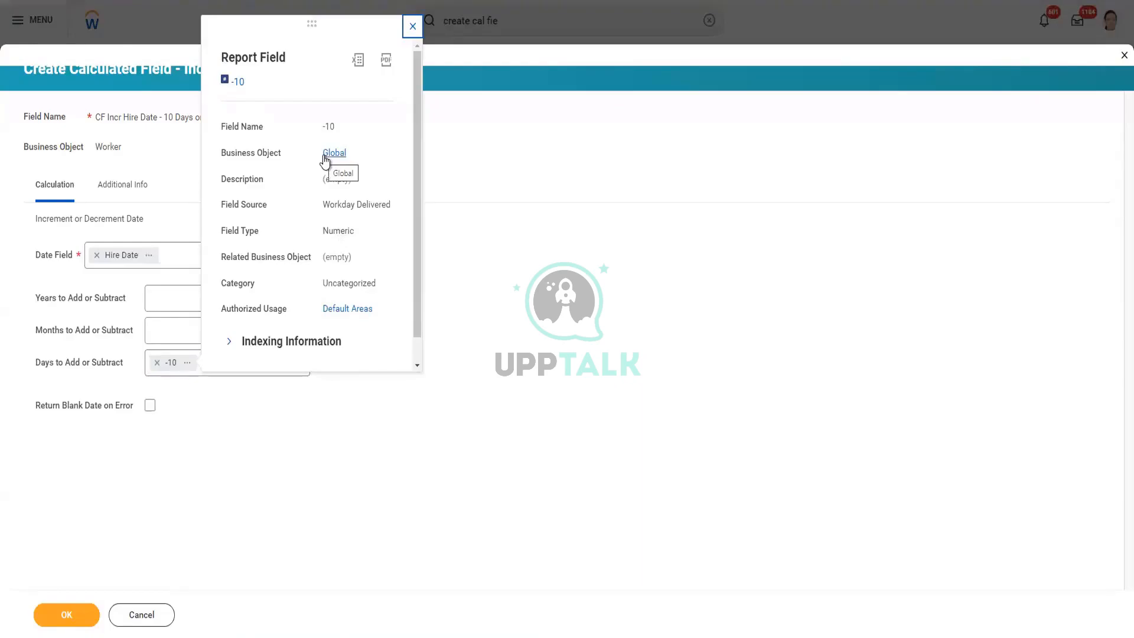
{"action": "left_click", "coordinate": [254, 460]}
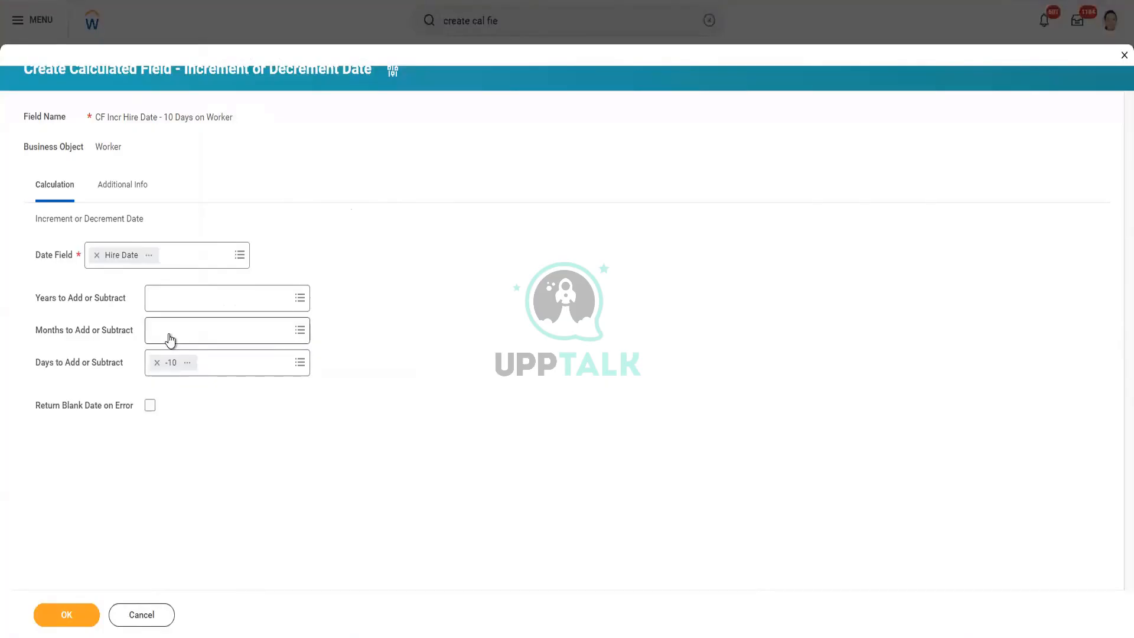
Step: Enable Return Blank Date on Error for the date calculation
{"action": "left_click", "coordinate": [148, 406]}
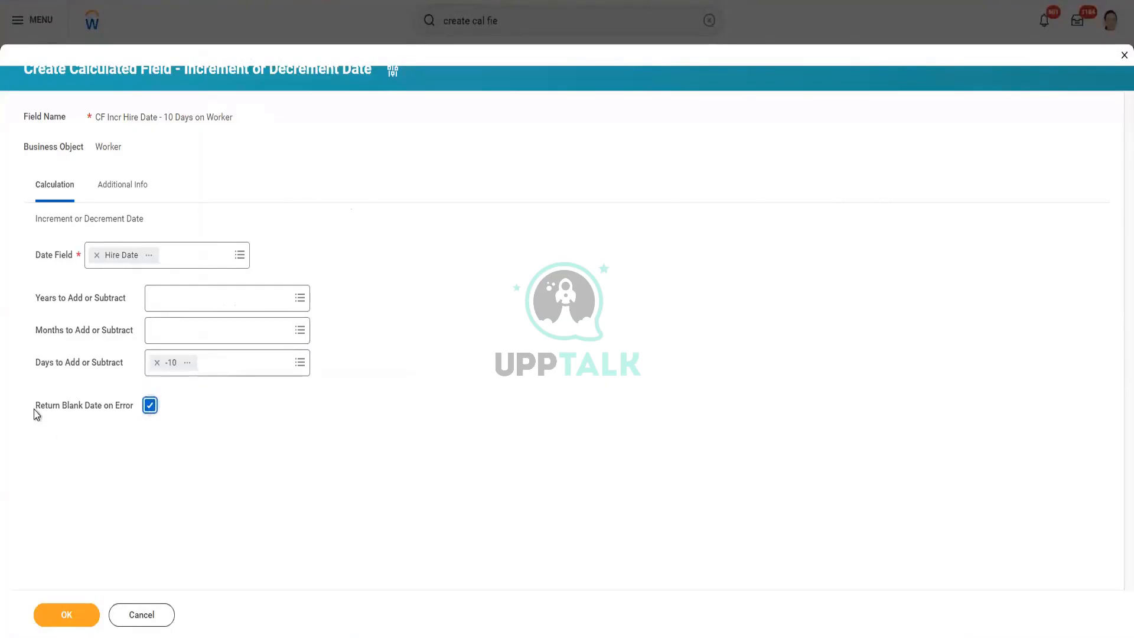
{"action": "left_click_drag", "start_coordinate": [34, 412], "coordinate": [134, 413]}
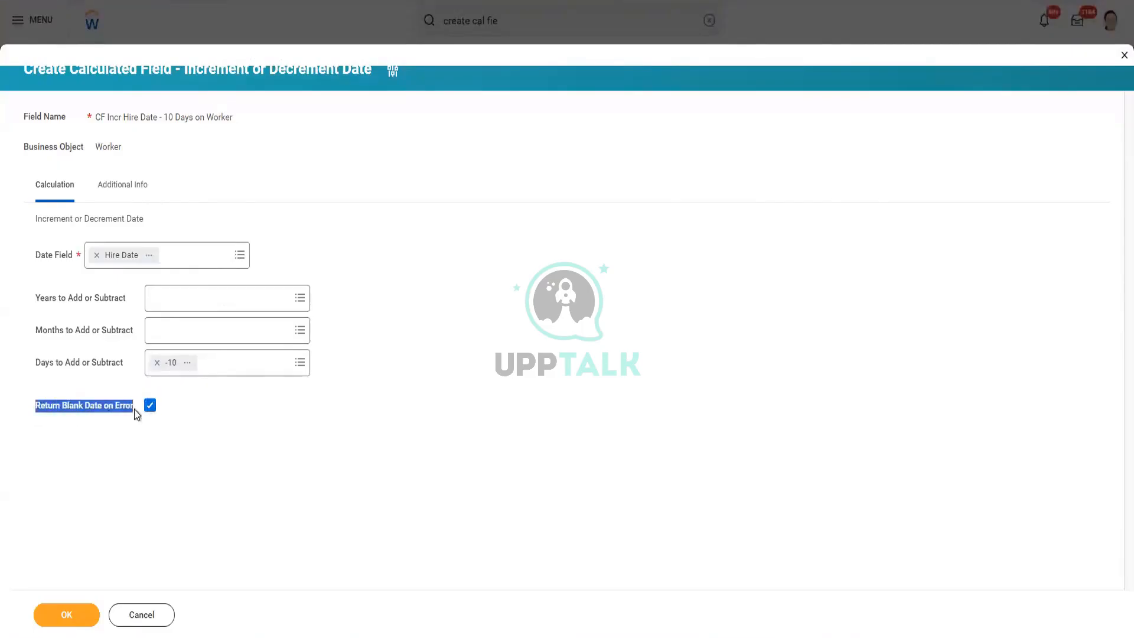
{"action": "left_click", "coordinate": [134, 488]}
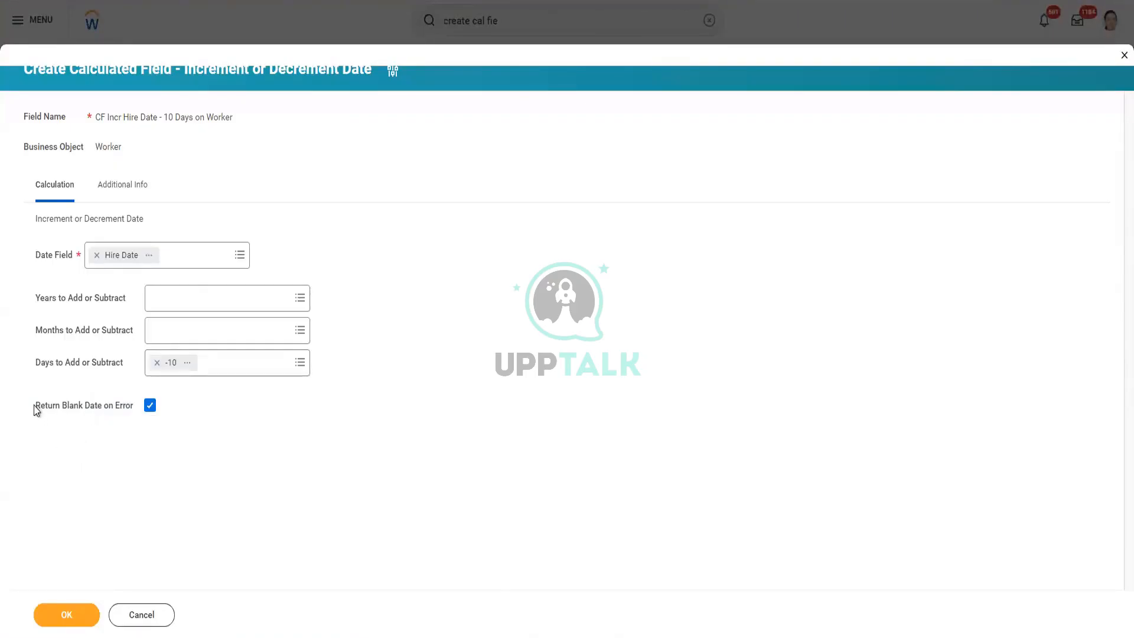
{"action": "left_click_drag", "start_coordinate": [37, 408], "coordinate": [132, 401]}
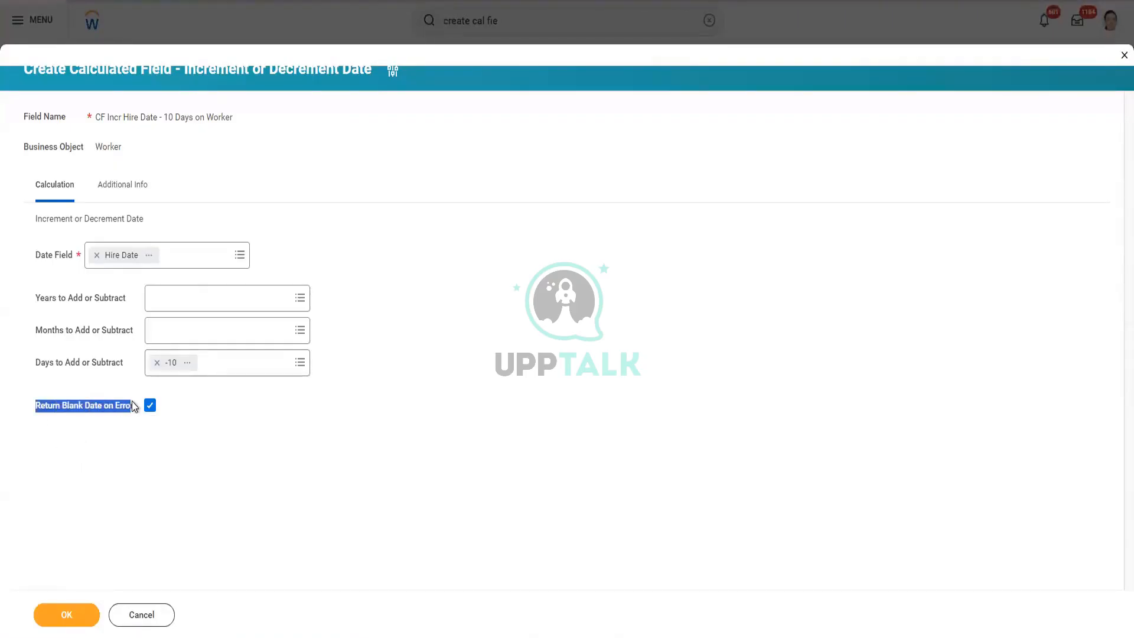
Step: Review the calculated field's additional info and save the Increment or Decrement Date calculation
{"action": "left_click", "coordinate": [129, 193]}
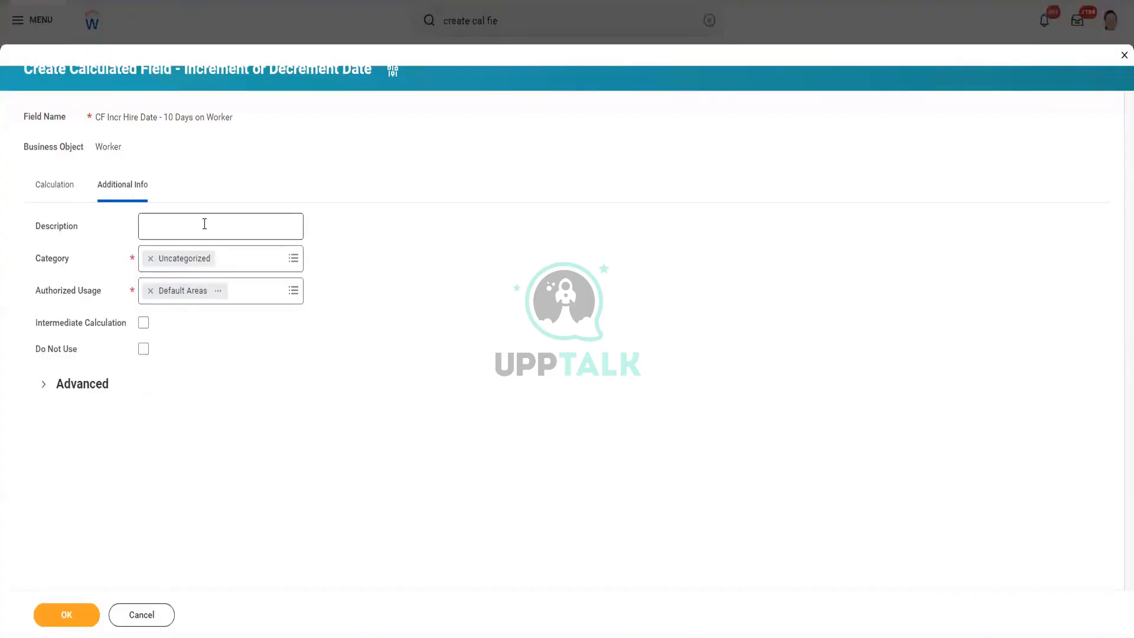
{"action": "left_click", "coordinate": [62, 193]}
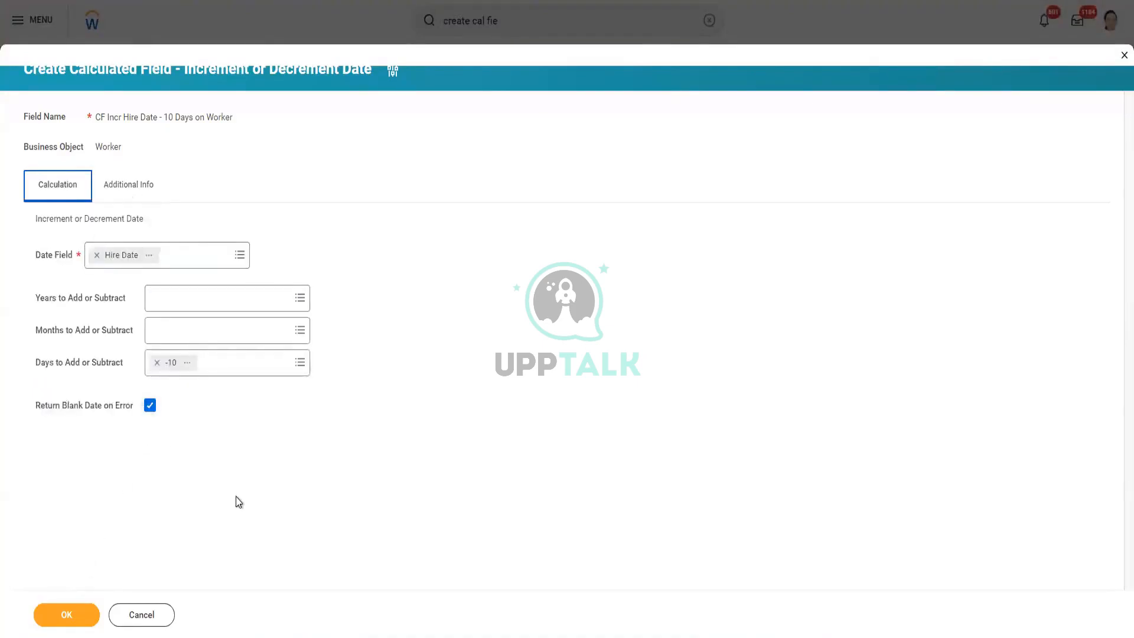
{"action": "left_click", "coordinate": [65, 616]}
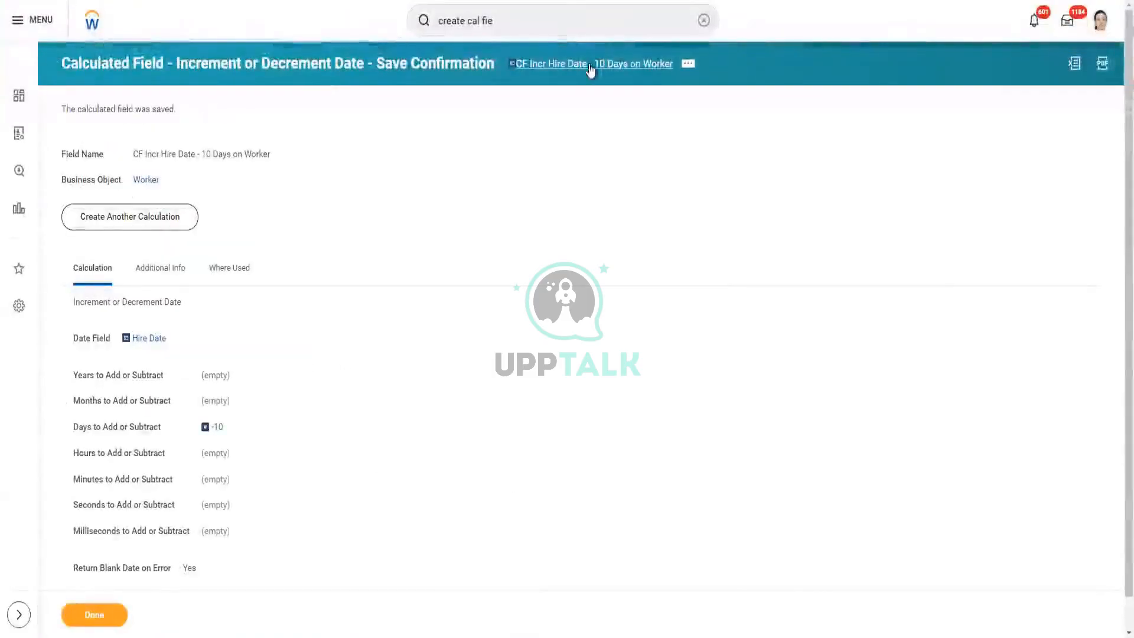
Step: Edit the advanced report's definition and add CF Incr Hire Date - 10 Days on Worker as a Worker column directly below Hire Date
{"action": "right_click", "coordinate": [590, 69]}
{"action": "left_click", "coordinate": [607, 117]}
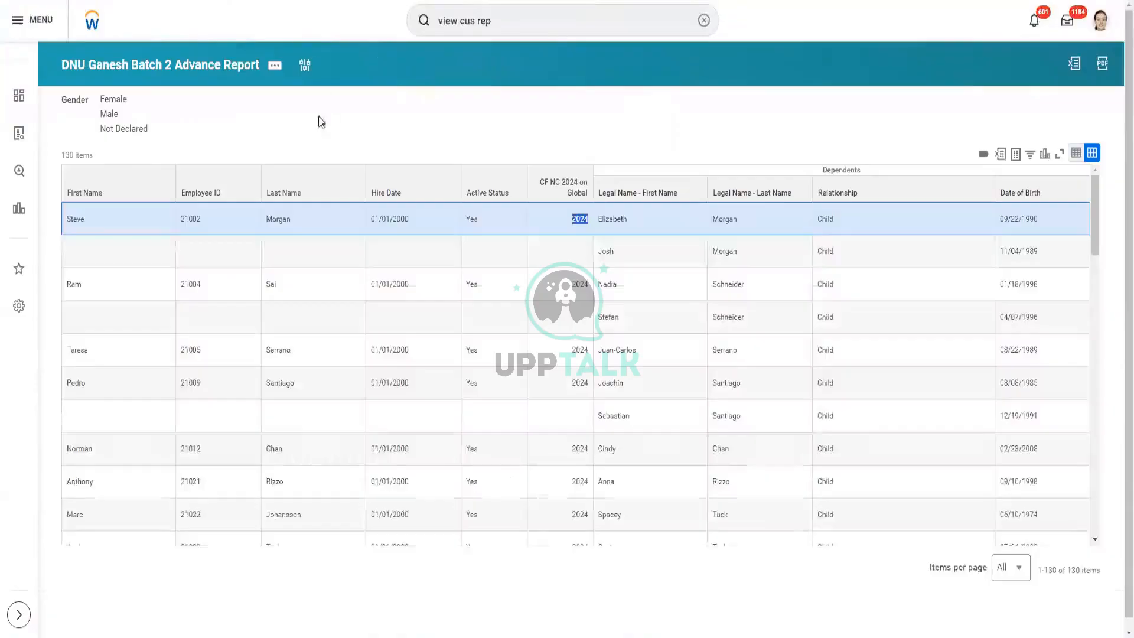
{"action": "left_click", "coordinate": [278, 68]}
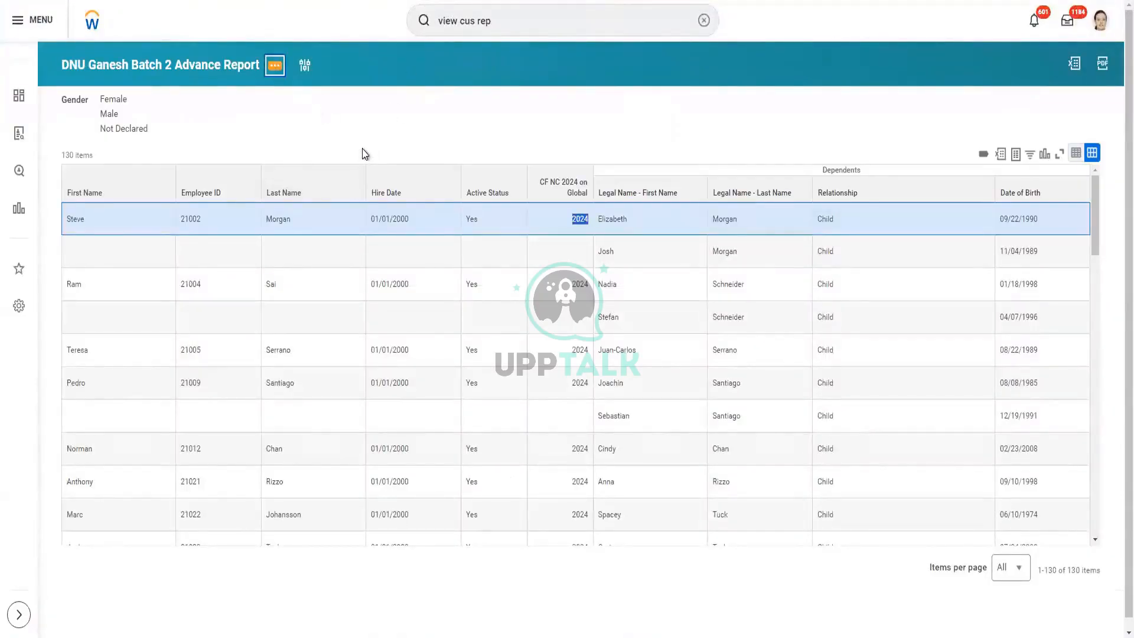
{"action": "mouse_move", "coordinate": [361, 111]}
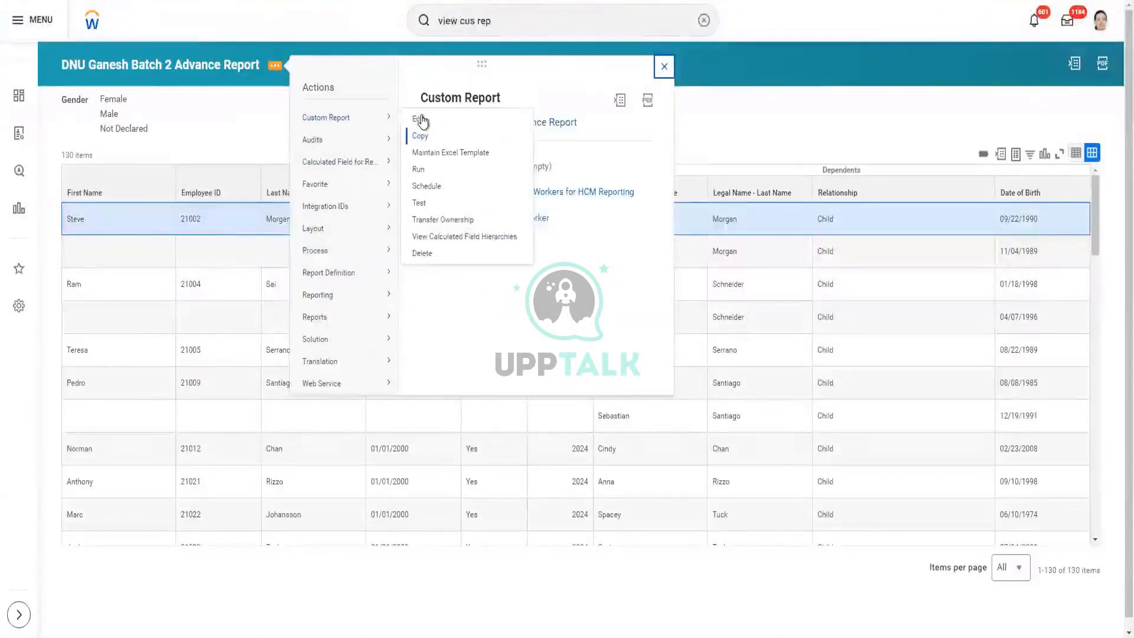
{"action": "left_click", "coordinate": [419, 120]}
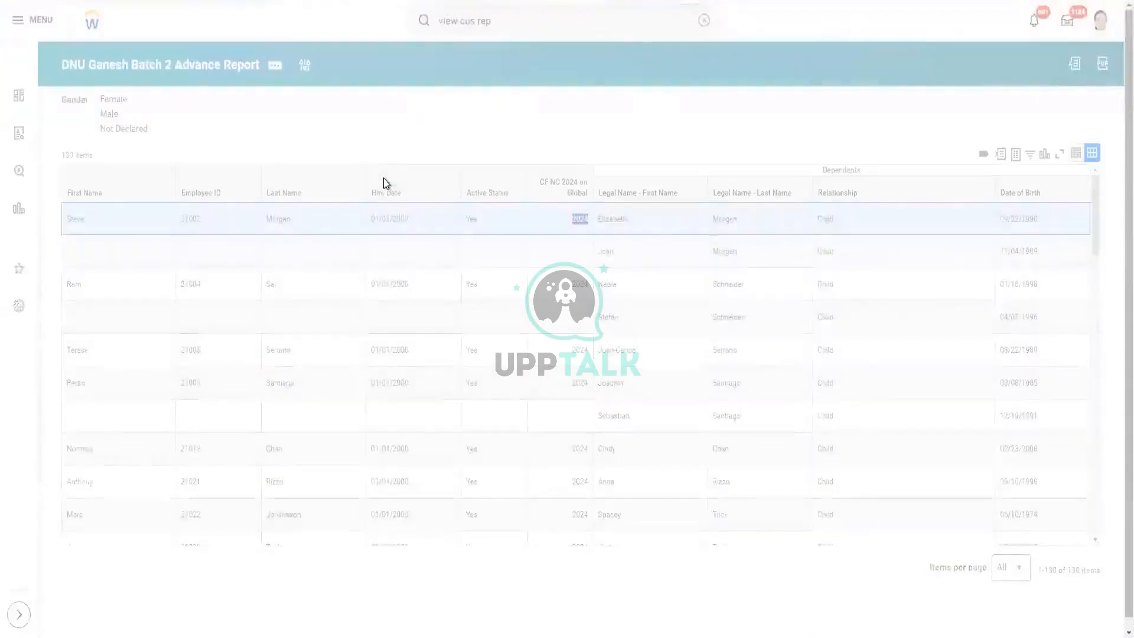
{"action": "scroll", "coordinate": [367, 437], "scroll_direction": "down", "scroll_amount": 3}
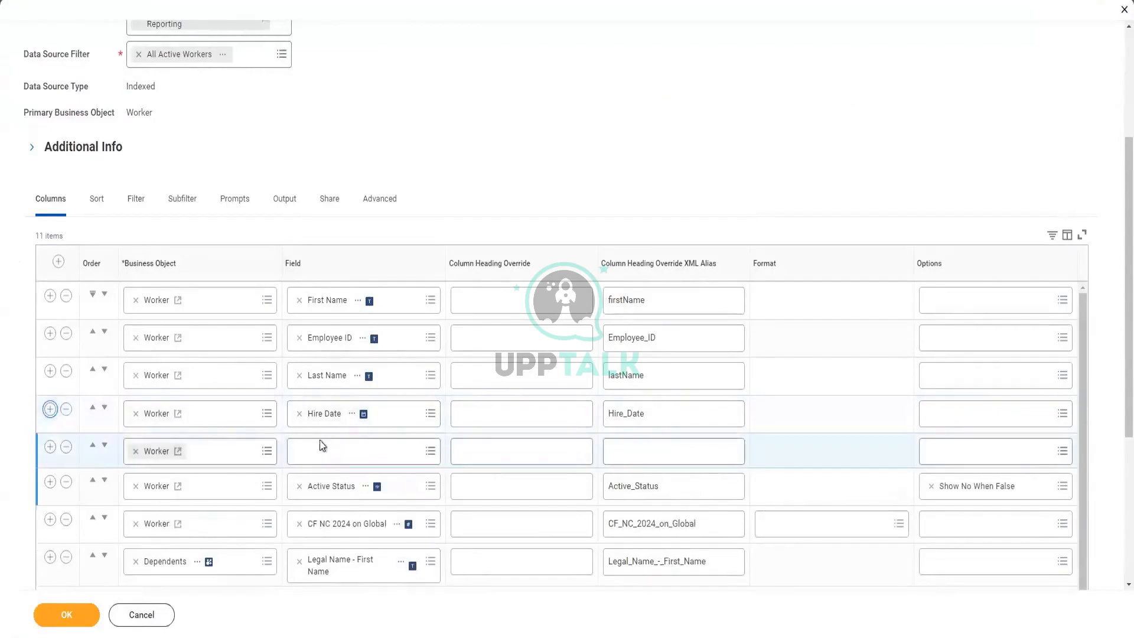
{"action": "left_click", "coordinate": [315, 451]}
{"action": "type", "text": "CF Inc Hire Date - 10 Days on Worker"}
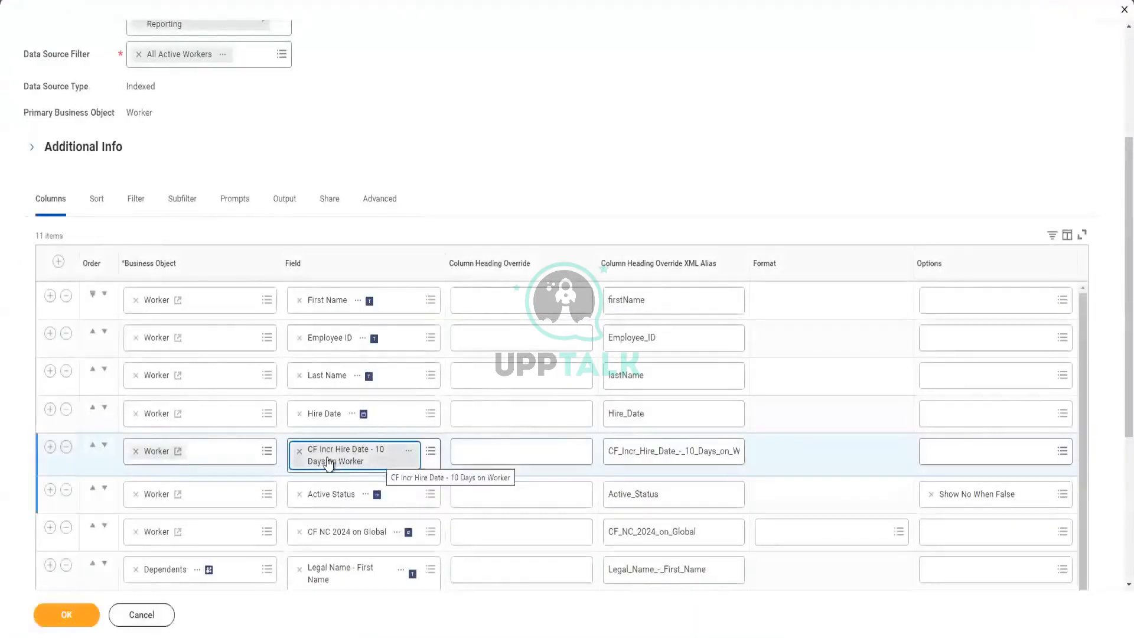
Step: Set the Column Heading Override of CF Incr Hire Date - 10 Days on Worker to "Hire Date - 10 Days" and save the report definition
{"action": "left_click", "coordinate": [471, 455]}
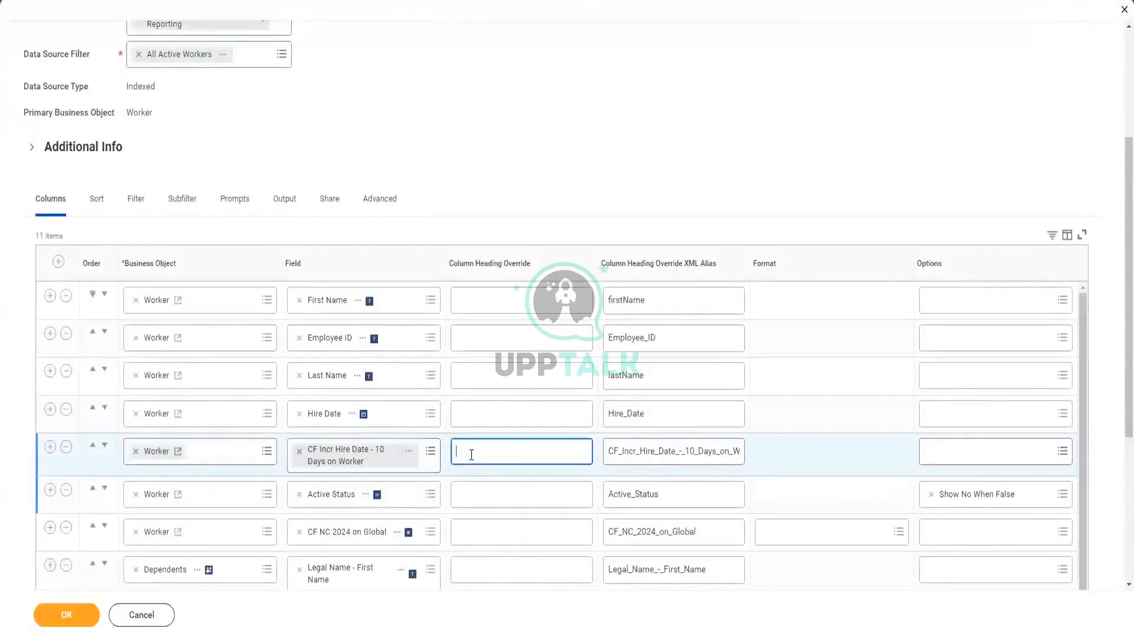
{"action": "type", "text": "Hire Date - 10 Days"}
{"action": "left_click", "coordinate": [90, 612]}
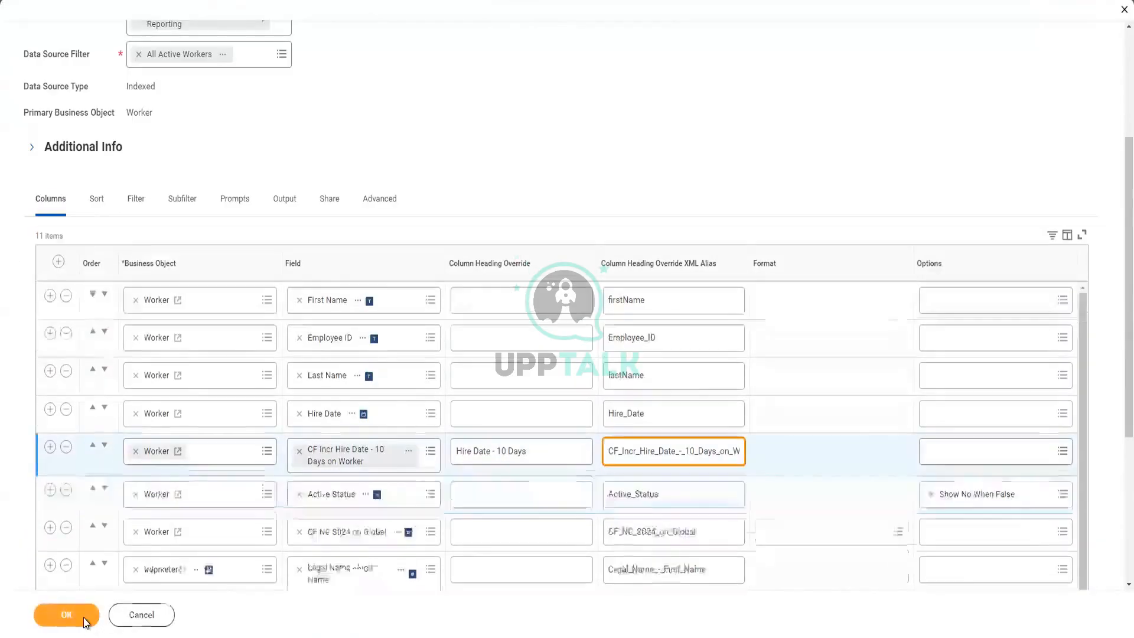
{"action": "left_click", "coordinate": [89, 615]}
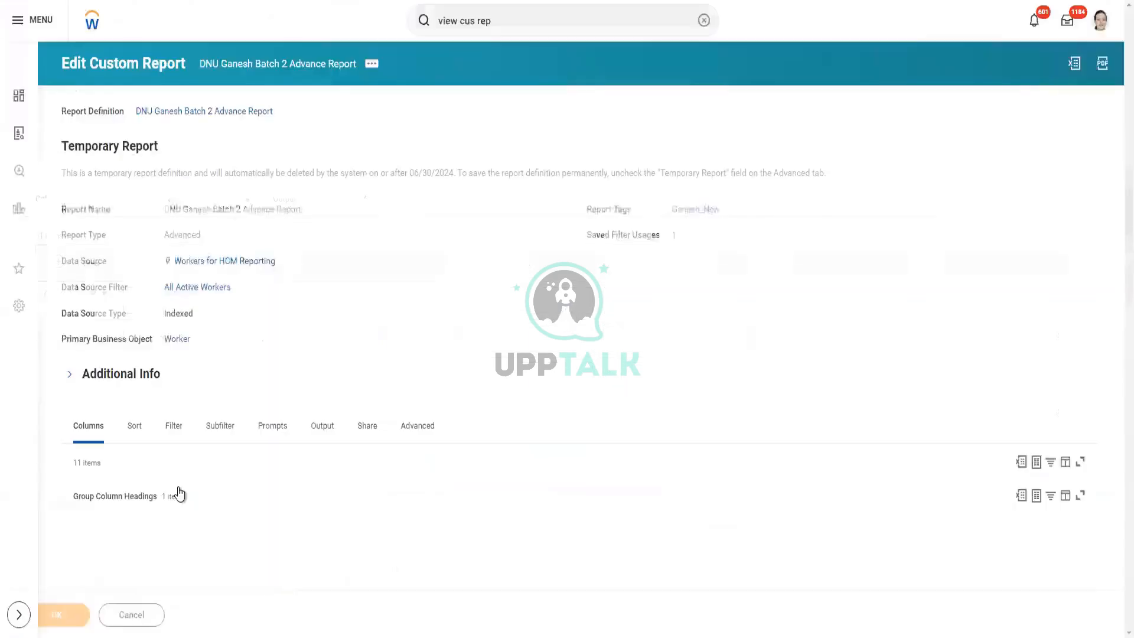
Step: Run the advanced report with its saved filter, using Female, Male and Not Declared for Gender
{"action": "left_click", "coordinate": [107, 613]}
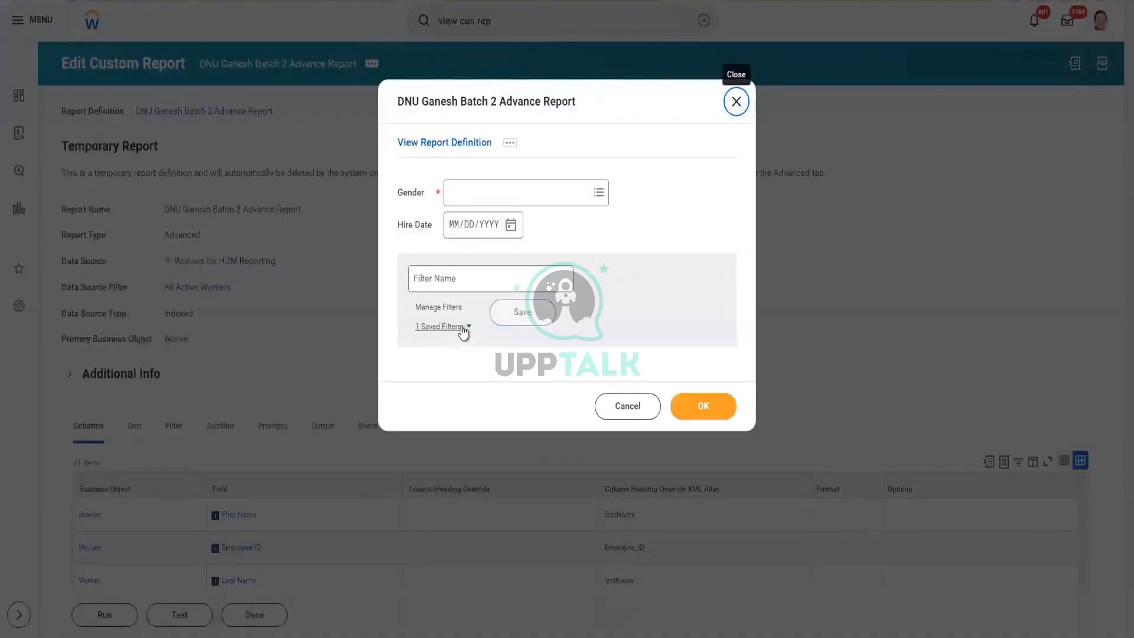
{"action": "left_click", "coordinate": [459, 327]}
{"action": "left_click", "coordinate": [471, 364]}
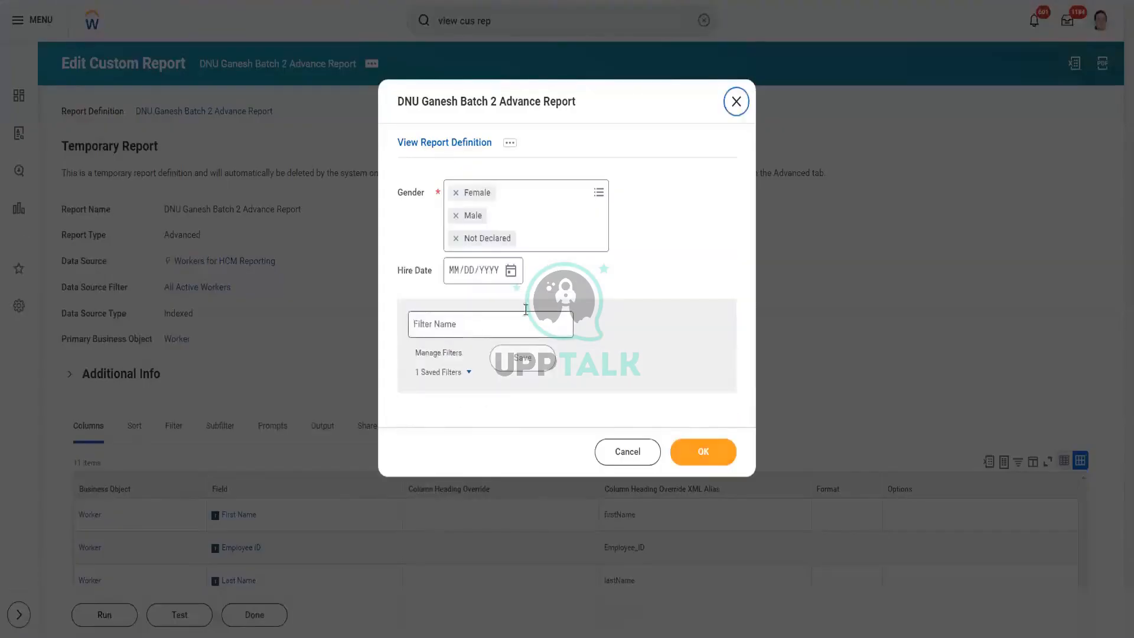
{"action": "left_click", "coordinate": [694, 454]}
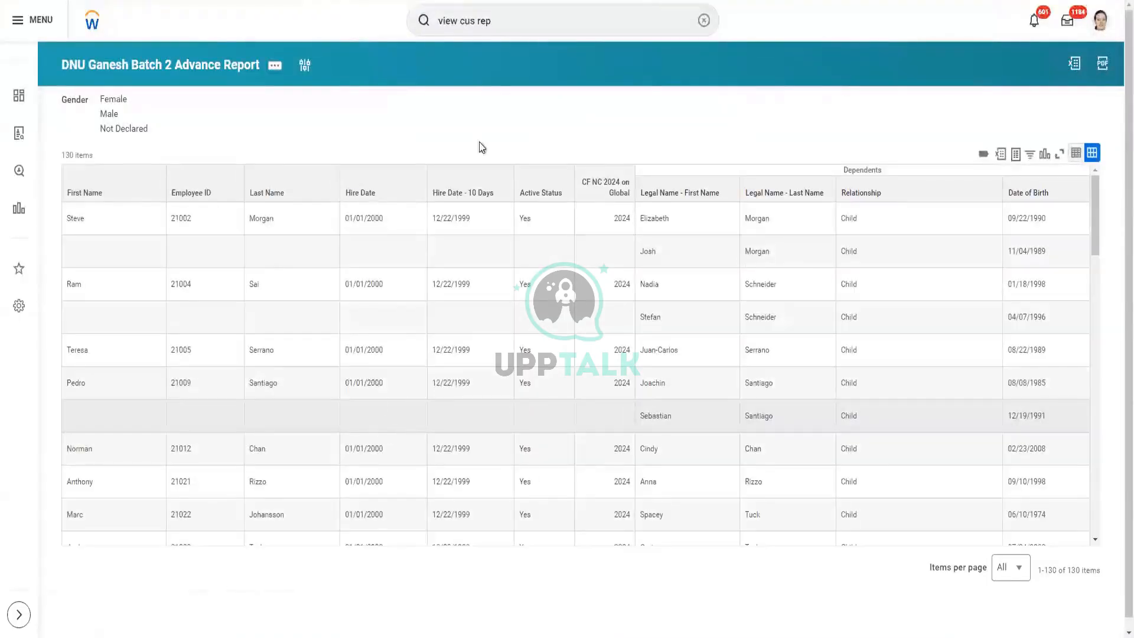
Step: Compare the Hire Date and Hire Date - 10 Days columns across the workers in the report results
{"action": "double_click", "coordinate": [349, 218]}
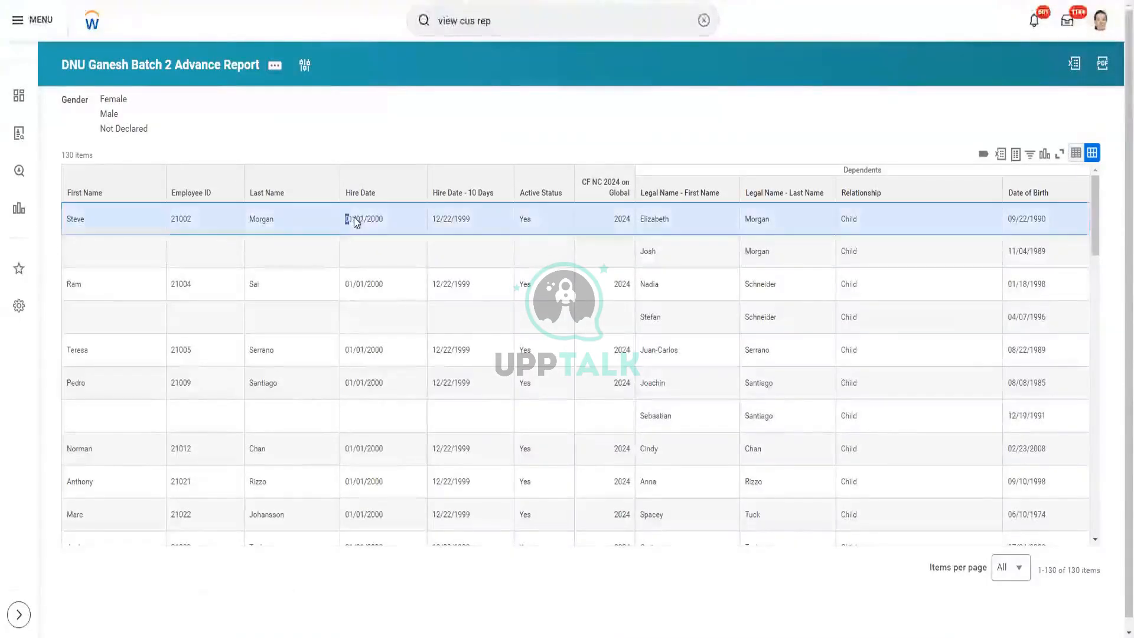
{"action": "left_click", "coordinate": [465, 226]}
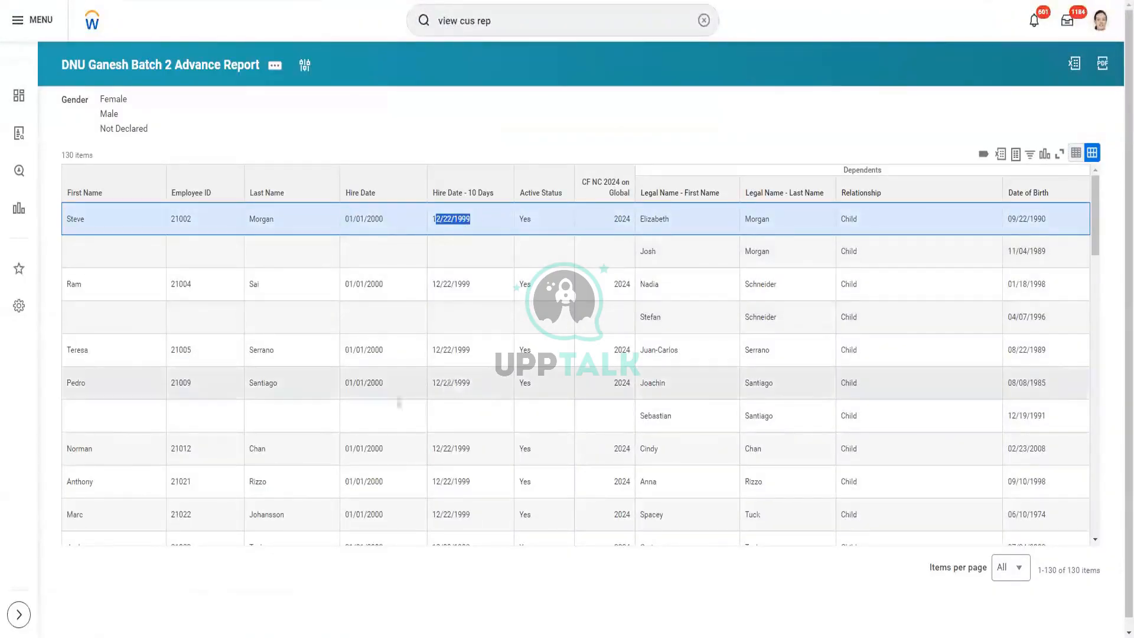
{"action": "scroll", "coordinate": [388, 406], "scroll_direction": "down", "scroll_amount": 5}
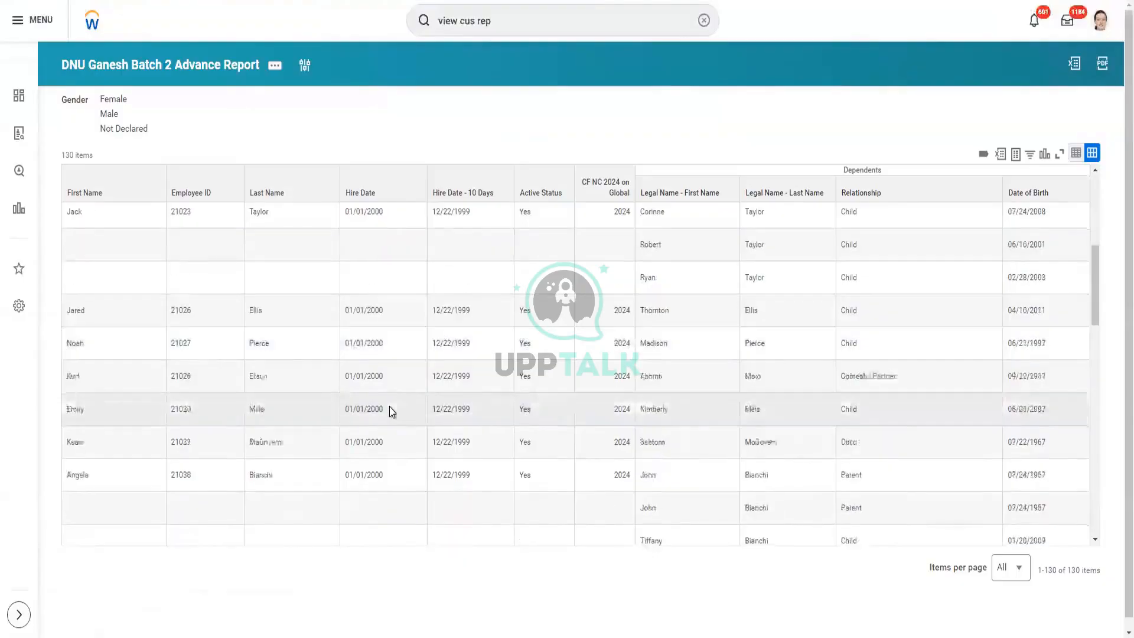
{"action": "scroll", "coordinate": [389, 406], "scroll_direction": "down", "scroll_amount": 10}
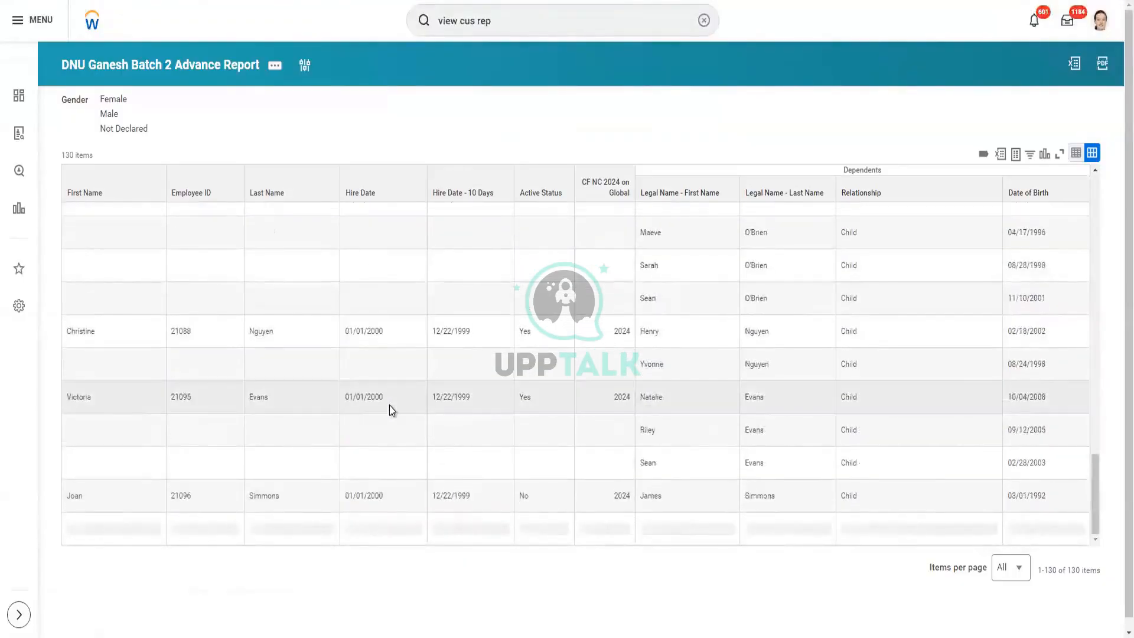
Step: Sort the report results by Hire Date in descending order and compare the first worker's Hire Date with Hire Date - 10 Days
{"action": "left_click", "coordinate": [374, 195]}
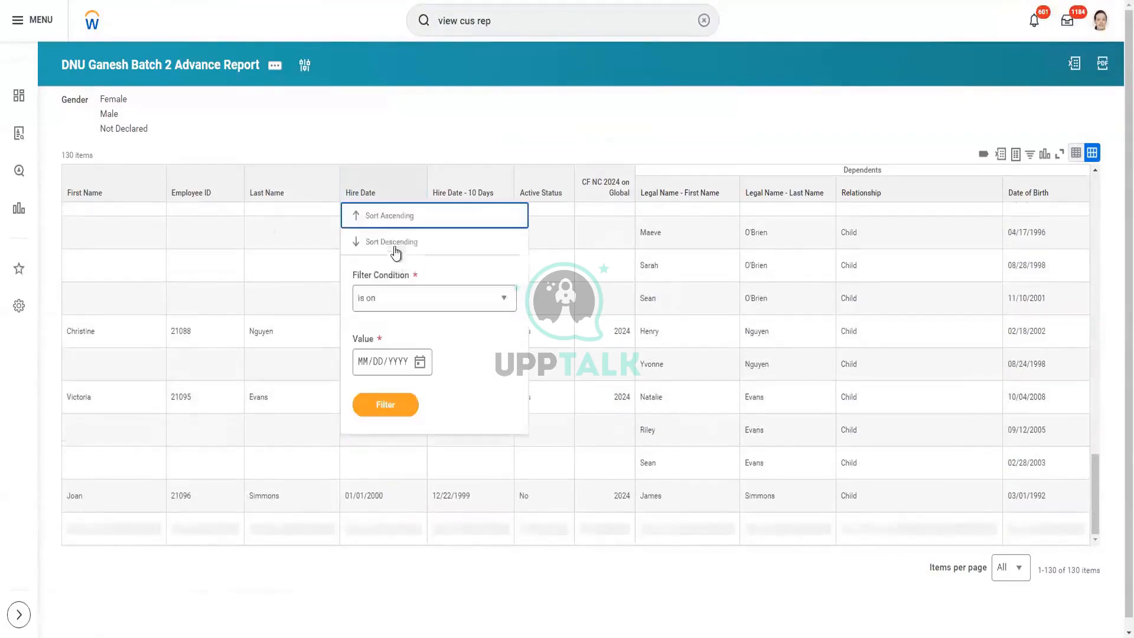
{"action": "left_click", "coordinate": [395, 242]}
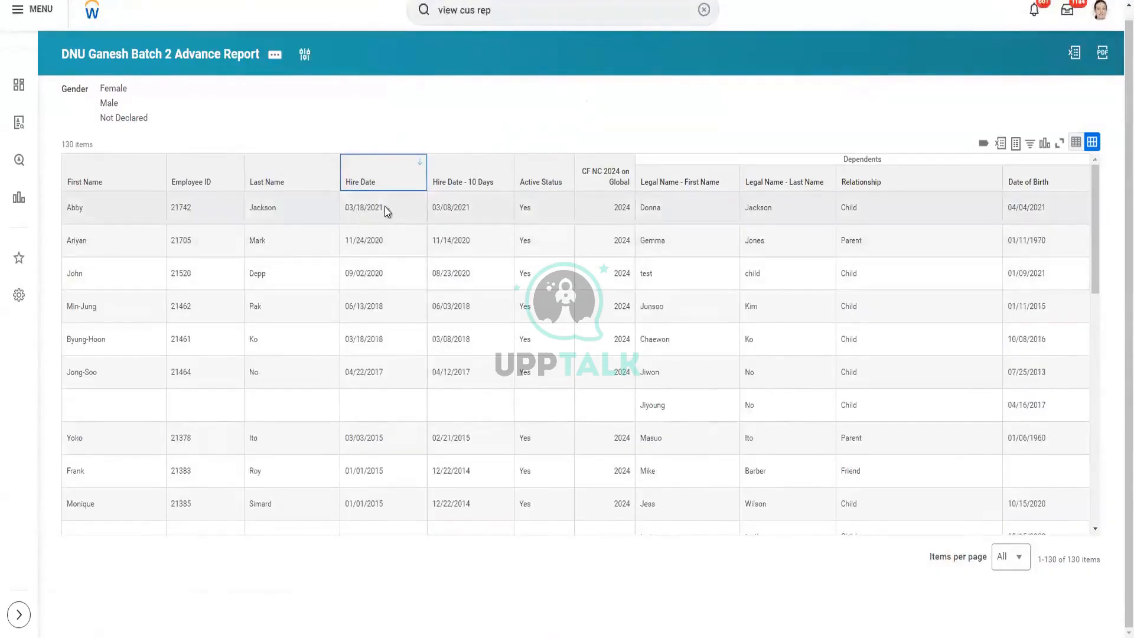
{"action": "left_click_drag", "start_coordinate": [433, 210], "coordinate": [472, 214]}
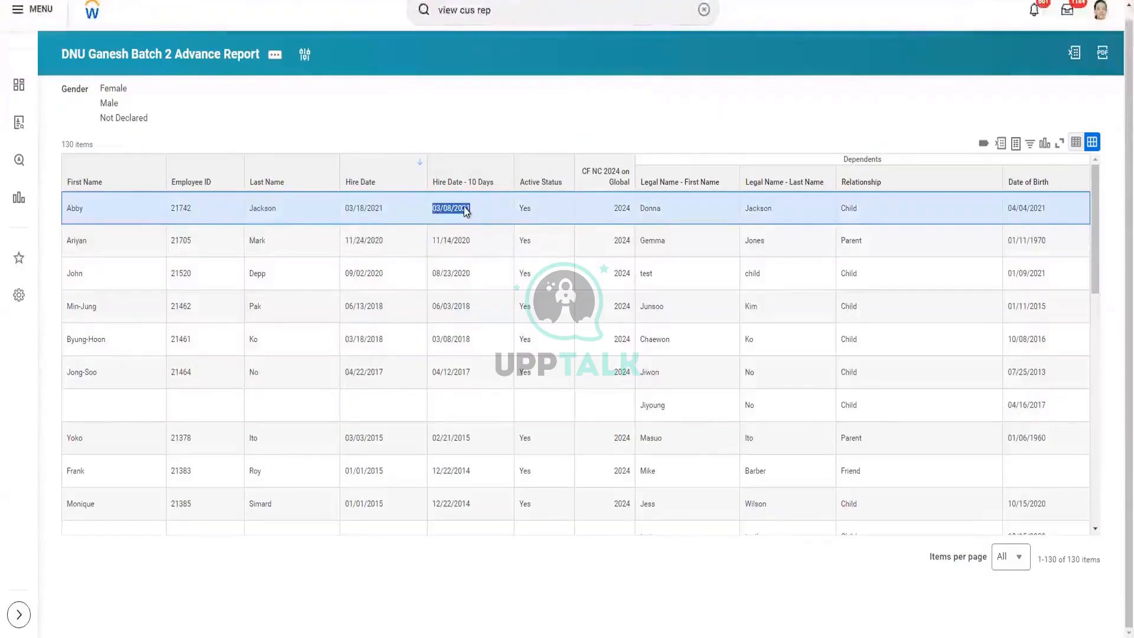
{"action": "left_click_drag", "start_coordinate": [346, 209], "coordinate": [383, 213]}
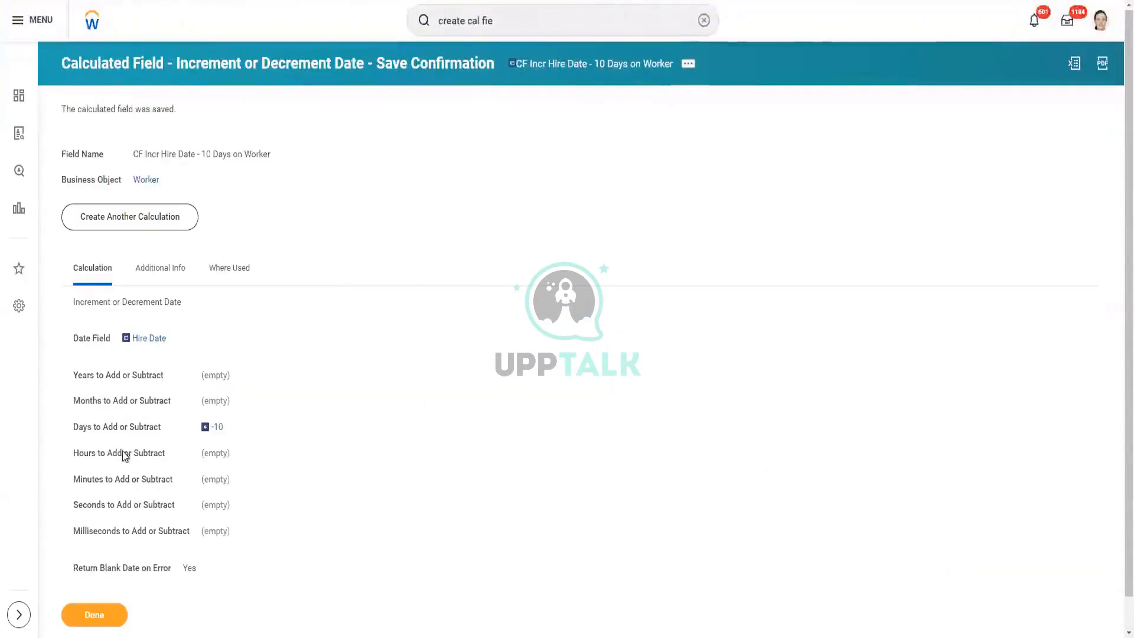
Step: Check the saved calculated field's Days to Add or Subtract, switch to Notepad to read the Activity exercise list, and return to Workday
{"action": "left_click_drag", "start_coordinate": [62, 426], "coordinate": [222, 435]}
{"action": "left_click", "coordinate": [250, 431]}
{"action": "key", "text": "alt+Tab"}
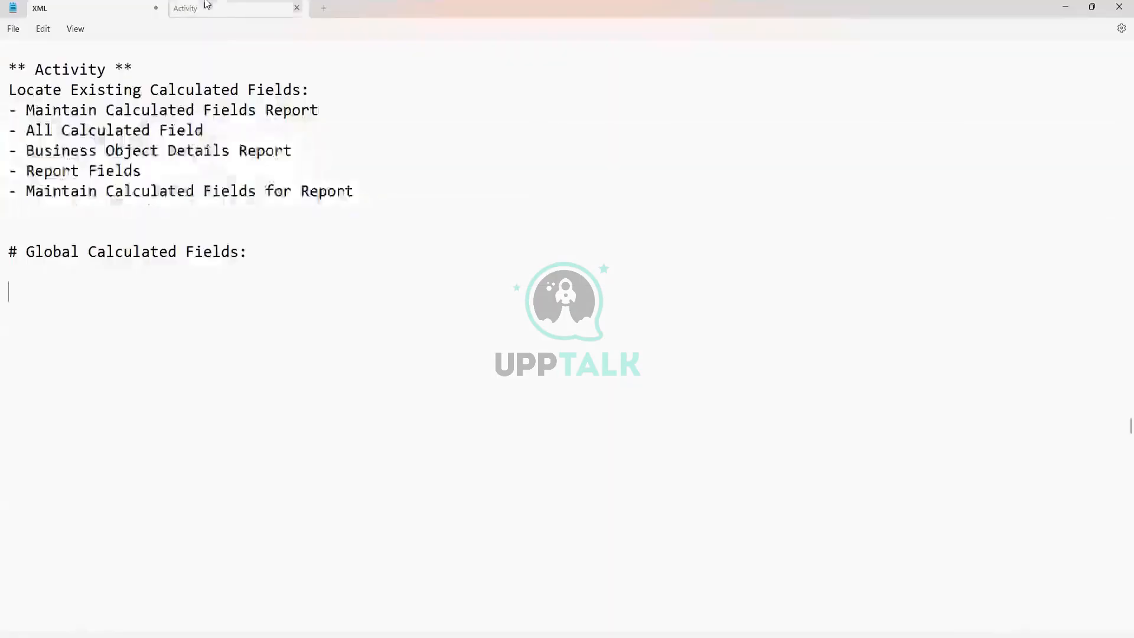
{"action": "left_click", "coordinate": [207, 5]}
{"action": "scroll", "coordinate": [250, 301], "scroll_direction": "down", "scroll_amount": 1}
{"action": "scroll", "coordinate": [251, 304], "scroll_direction": "up", "scroll_amount": 1}
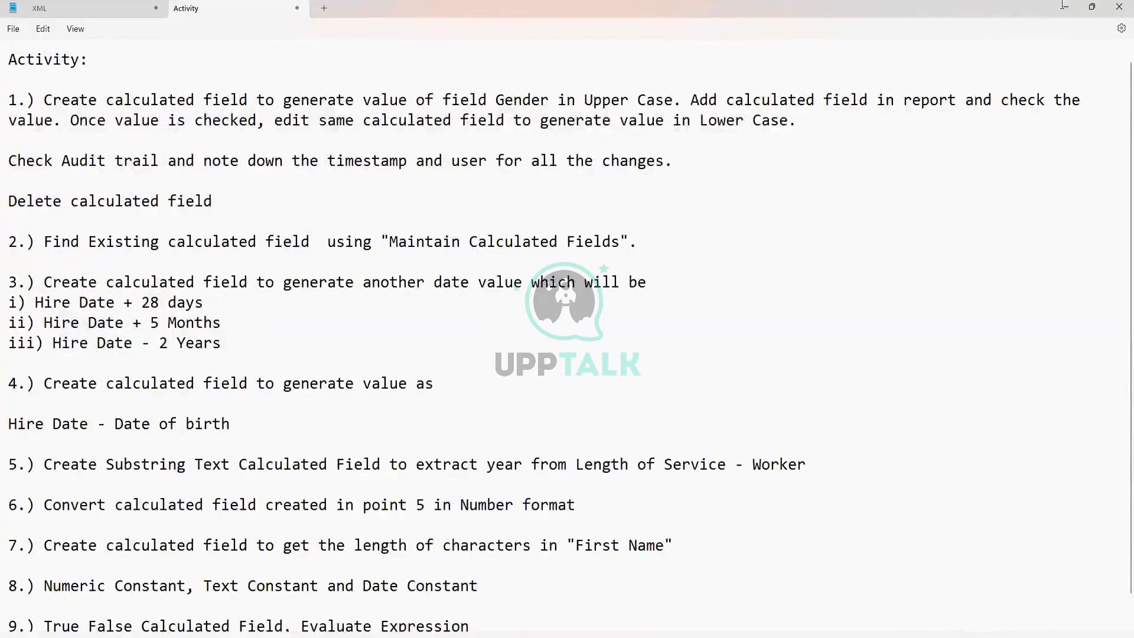
{"action": "scroll", "coordinate": [443, 555], "scroll_direction": "down", "scroll_amount": 1}
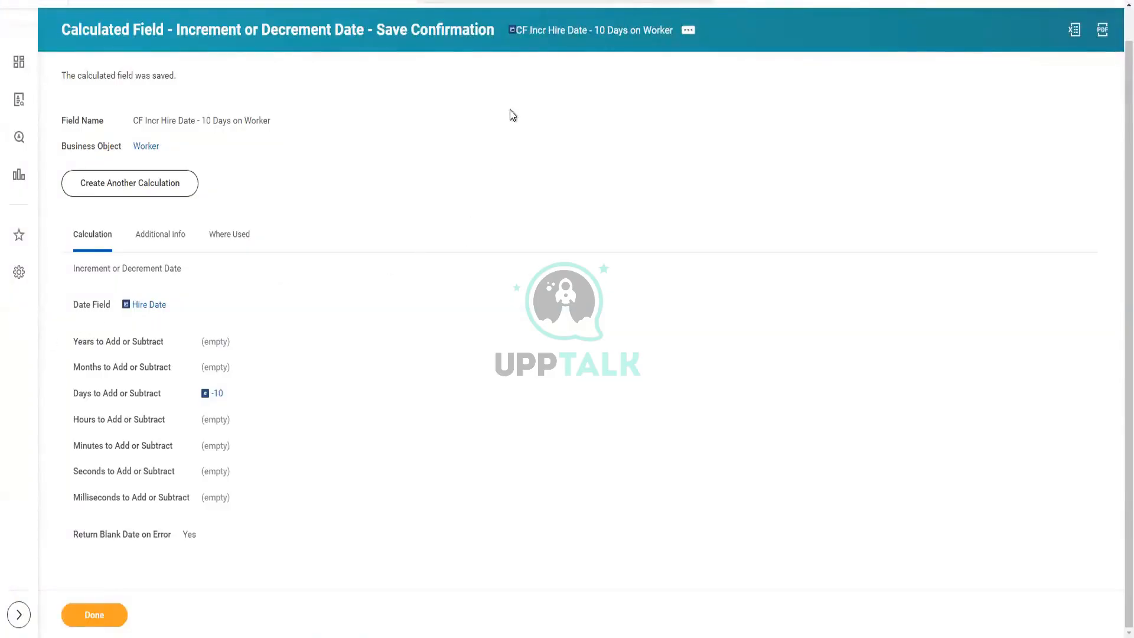
{"action": "scroll", "coordinate": [392, 180], "scroll_direction": "up", "scroll_amount": 1}
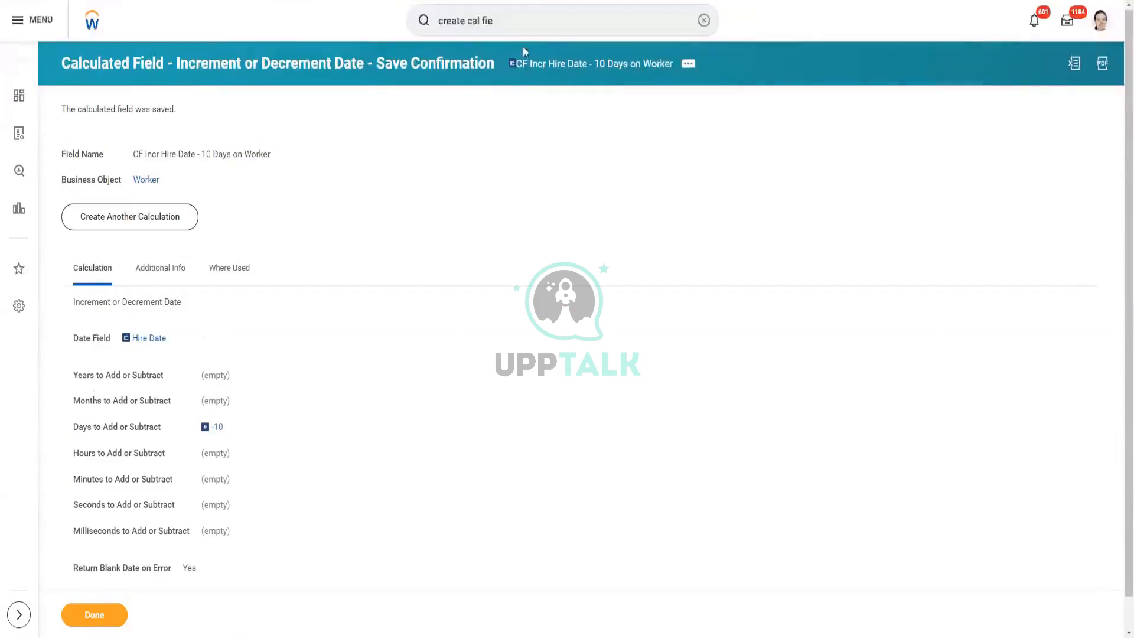
Step: Open the Create Calculated Field task and name the new field "CF DD Hire Date - DOB on Worker"
{"action": "left_click", "coordinate": [533, 20]}
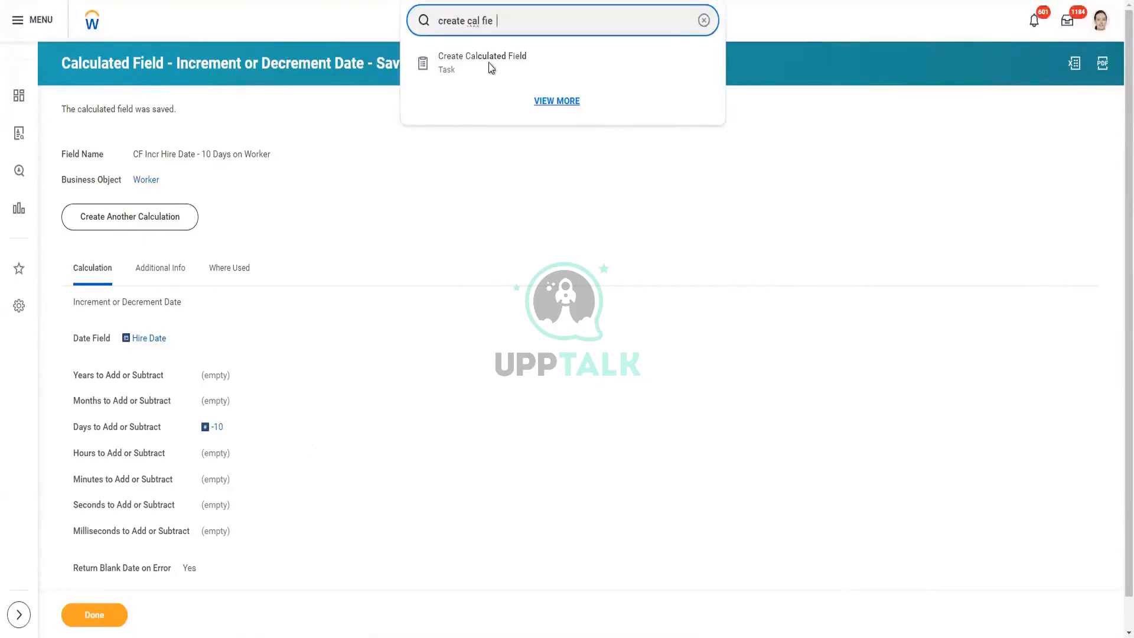
{"action": "scroll", "coordinate": [487, 62], "scroll_direction": "down", "scroll_amount": 1}
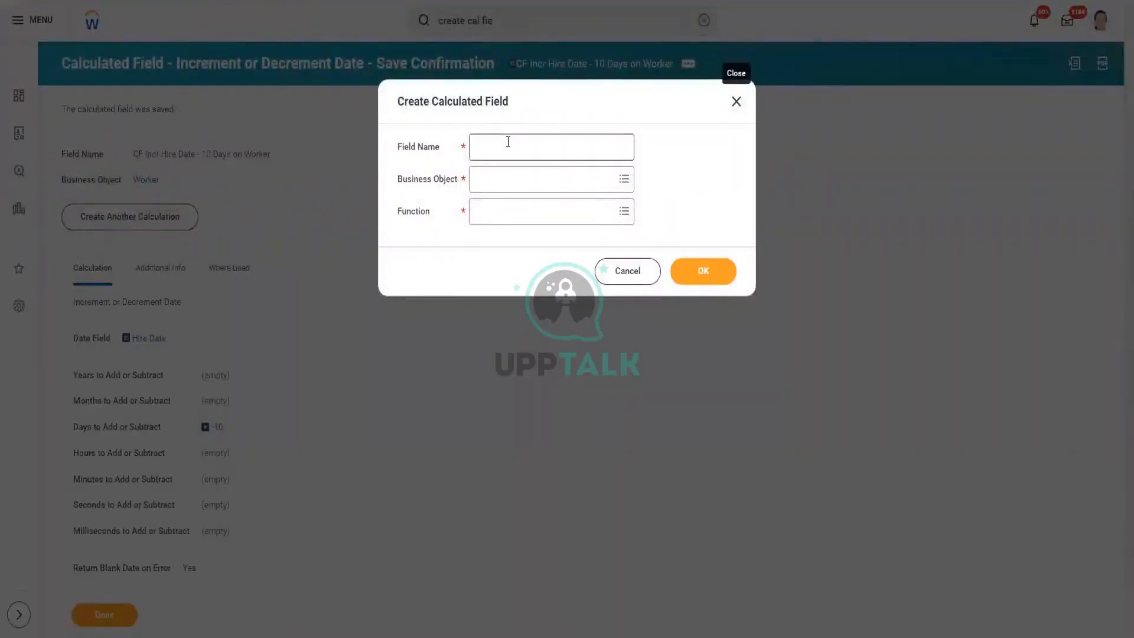
{"action": "left_click", "coordinate": [526, 151]}
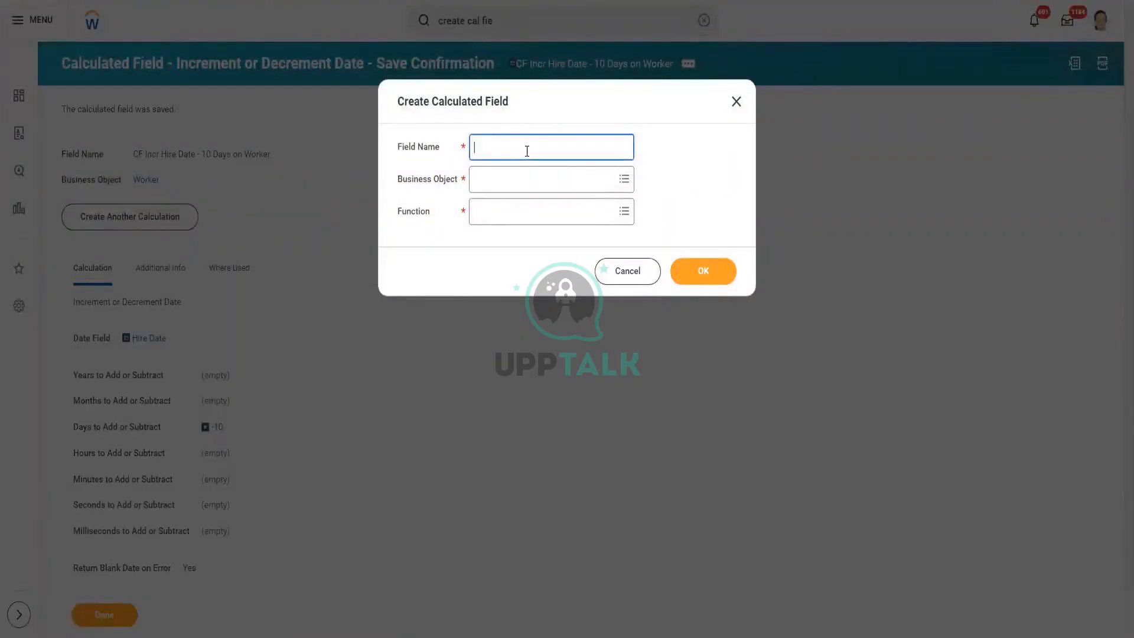
{"action": "type", "text": "CF DD Hire Date - DOB on Worker"}
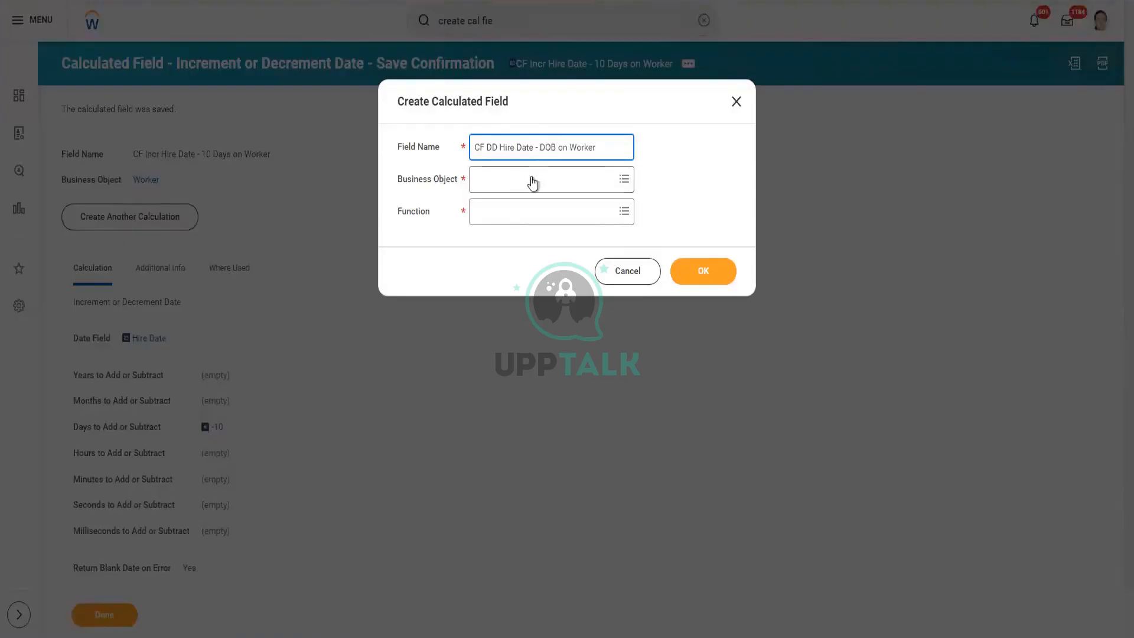
Step: Set the new calculated field's Business Object to Worker and Function to Date Difference, and continue to its calculation
{"action": "left_click", "coordinate": [532, 182]}
{"action": "type", "text": "Worker"}
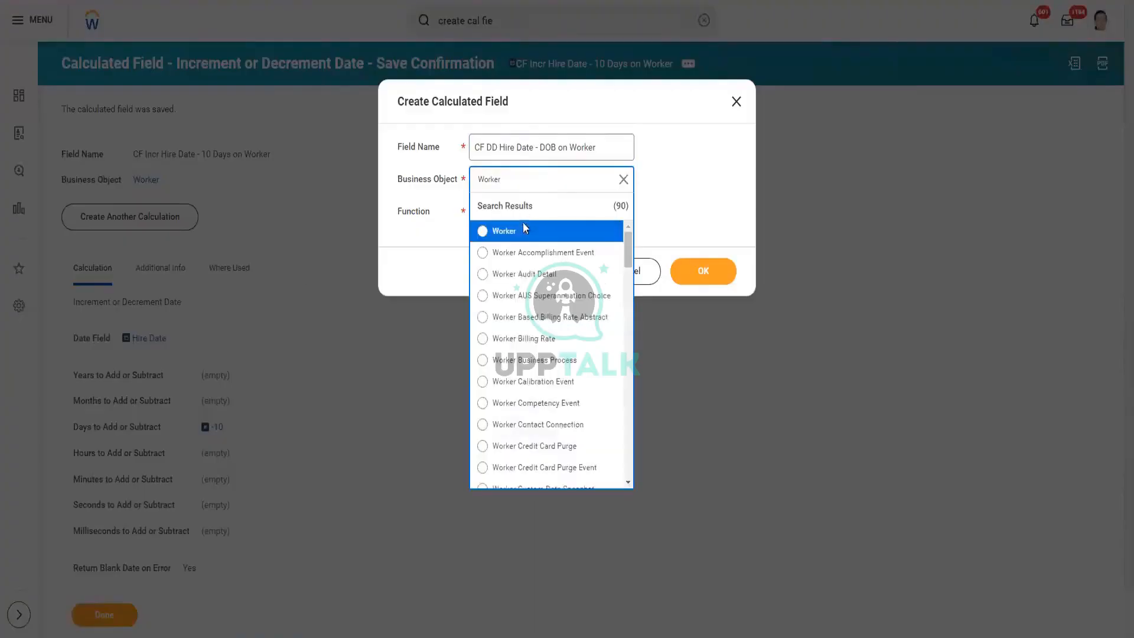
{"action": "left_click", "coordinate": [524, 231]}
{"action": "left_click", "coordinate": [498, 211]}
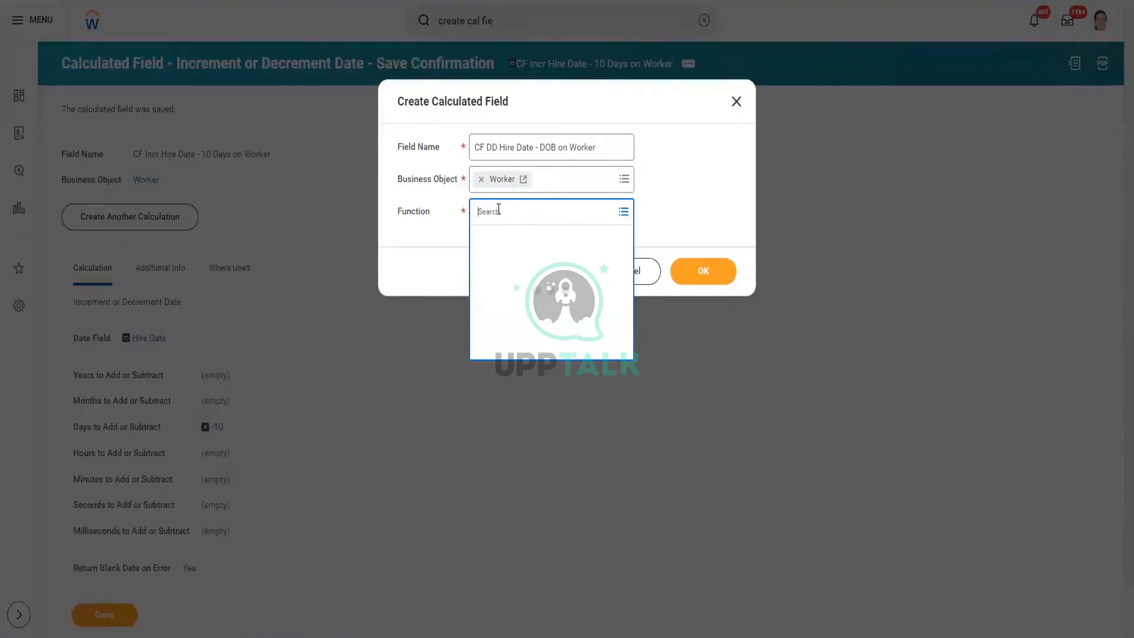
{"action": "type", "text": "Date"}
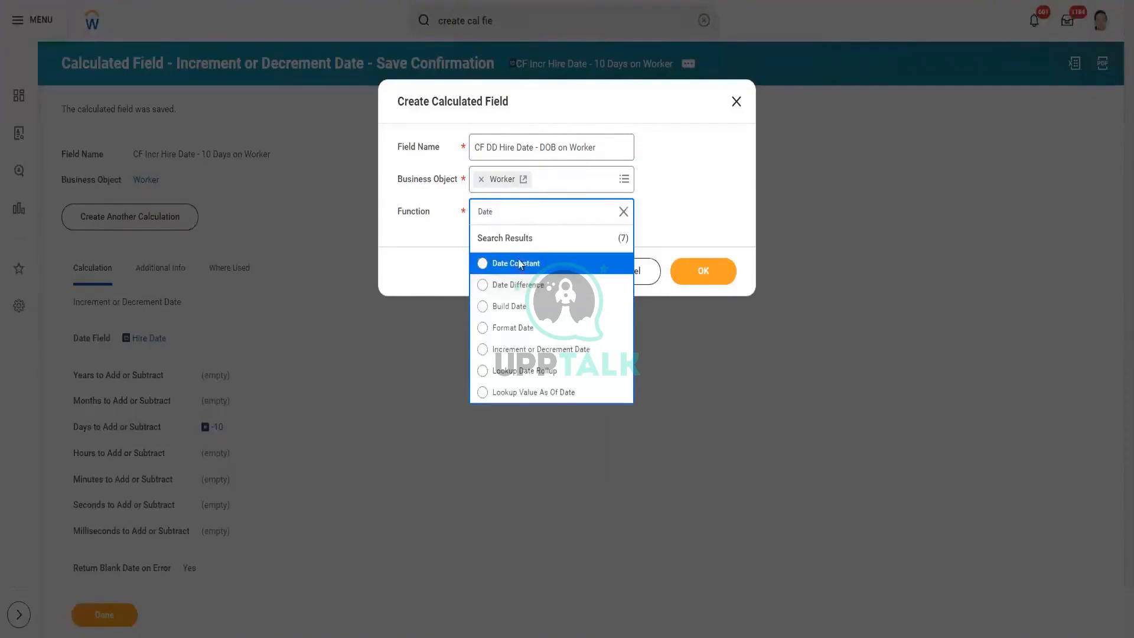
{"action": "left_click", "coordinate": [541, 286]}
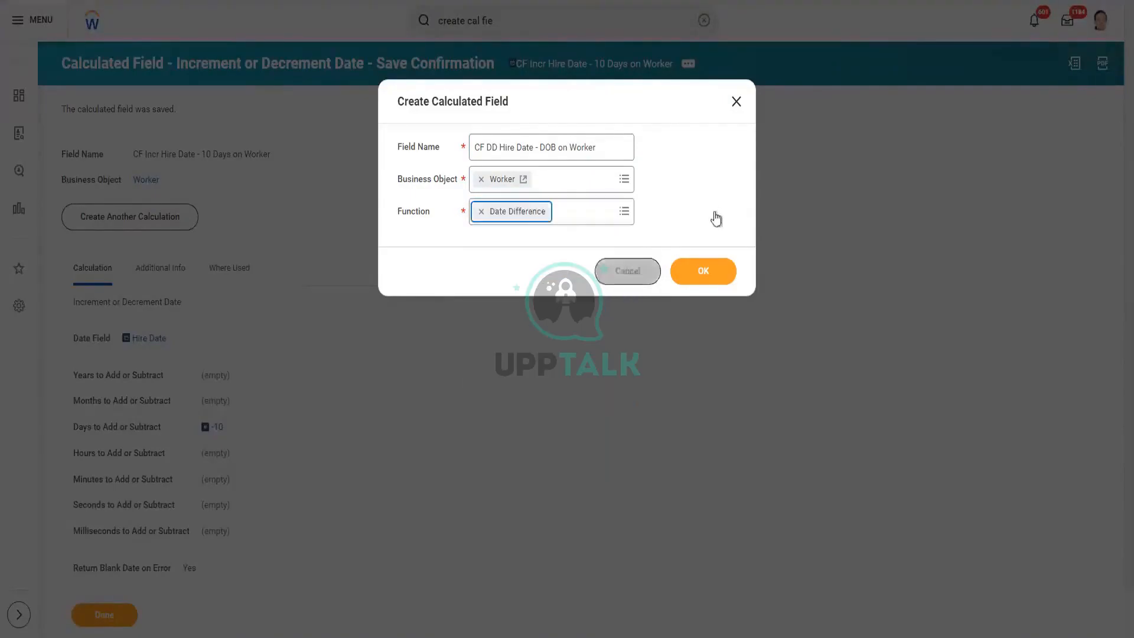
{"action": "left_click", "coordinate": [706, 271]}
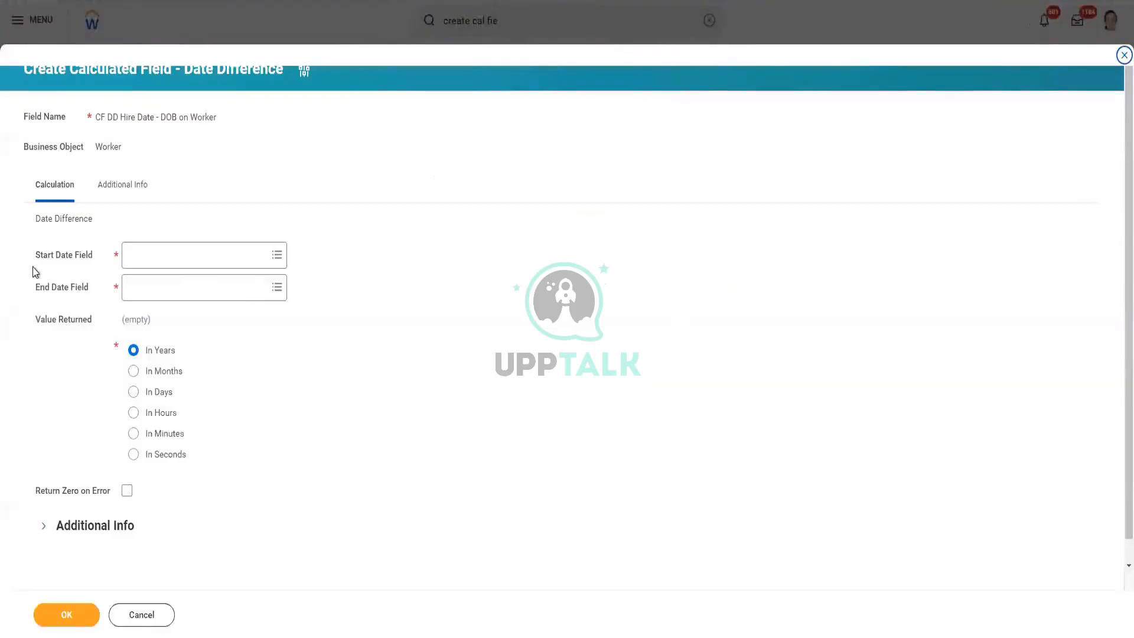
Step: Expand the calculation's Additional Info section and set the Start Date Field to Hire Date
{"action": "left_click_drag", "start_coordinate": [35, 255], "coordinate": [86, 255]}
{"action": "left_click_drag", "start_coordinate": [40, 288], "coordinate": [68, 290]}
{"action": "left_click", "coordinate": [43, 526]}
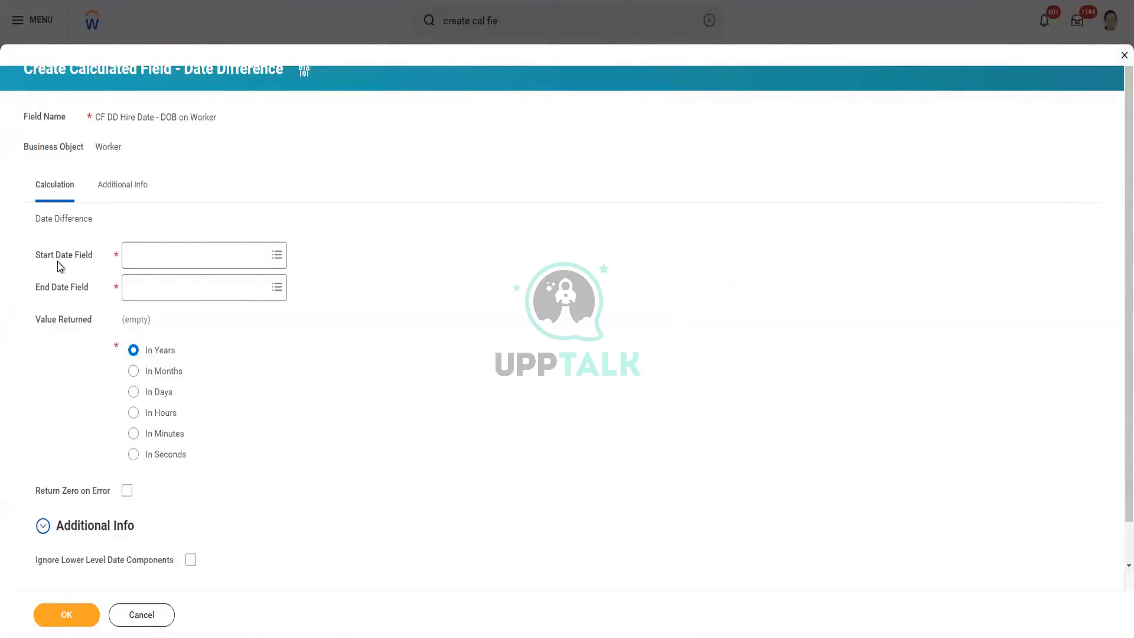
{"action": "triple_click", "coordinate": [94, 263]}
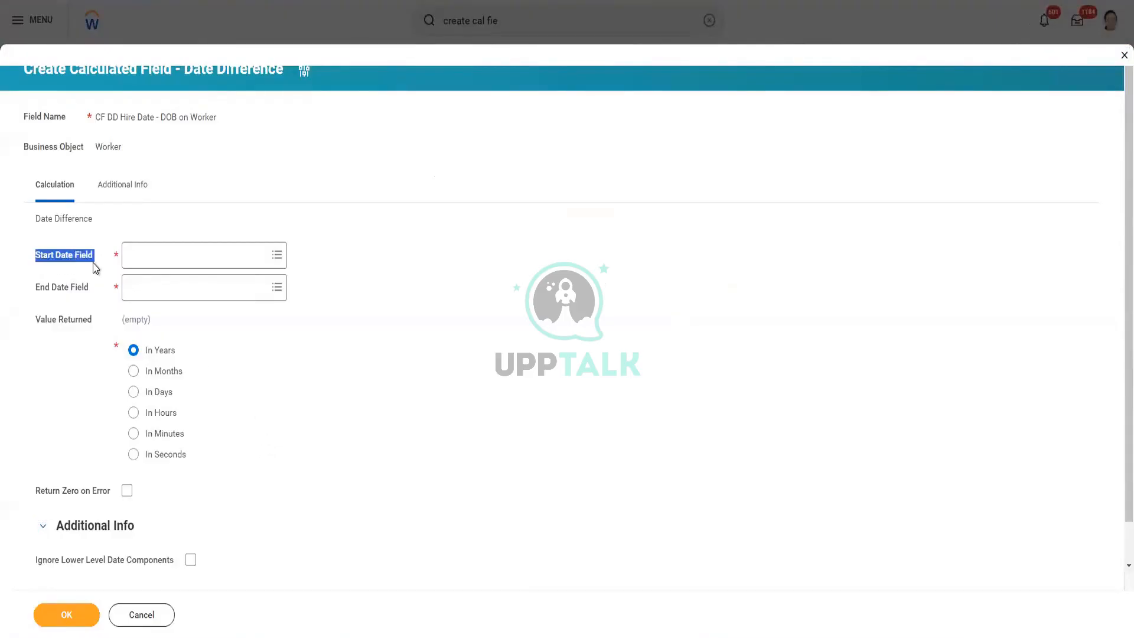
{"action": "left_click", "coordinate": [150, 250]}
{"action": "type", "text": "Hire Date"}
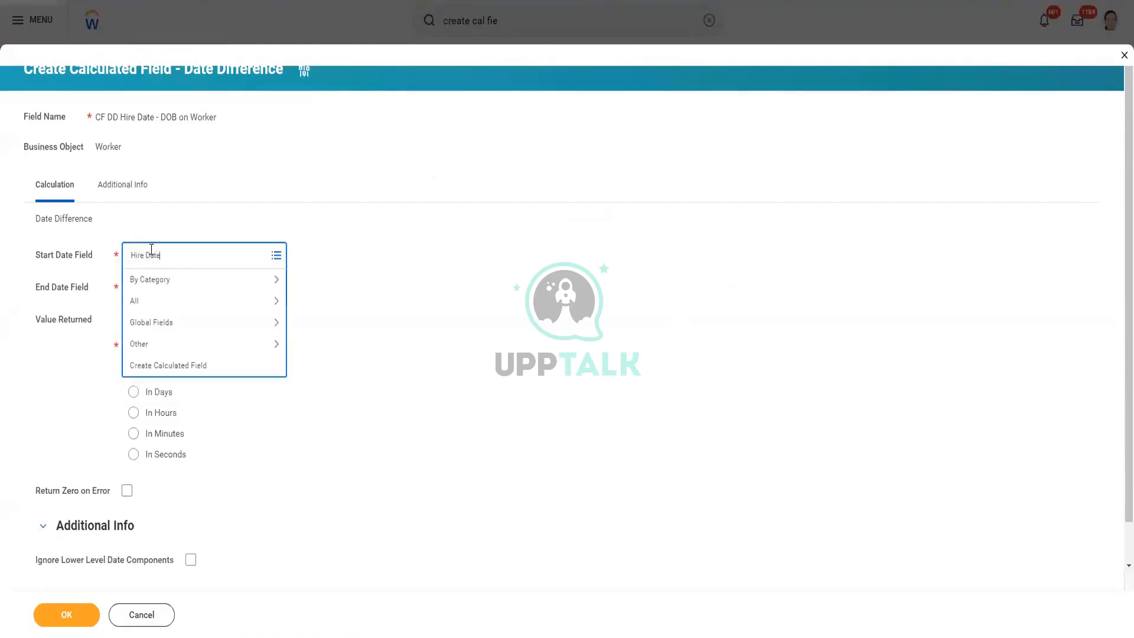
{"action": "key", "text": "Return"}
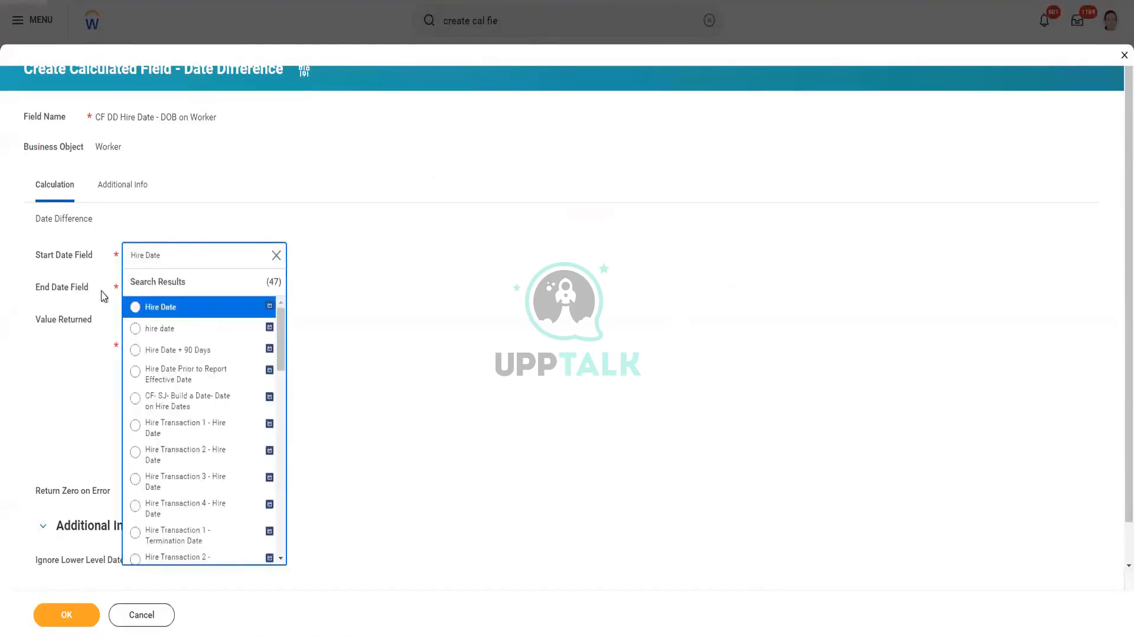
{"action": "left_click", "coordinate": [167, 308]}
Step: Set the End Date Field to Date of Birth and enable Return Zero on Error
{"action": "left_click", "coordinate": [178, 292]}
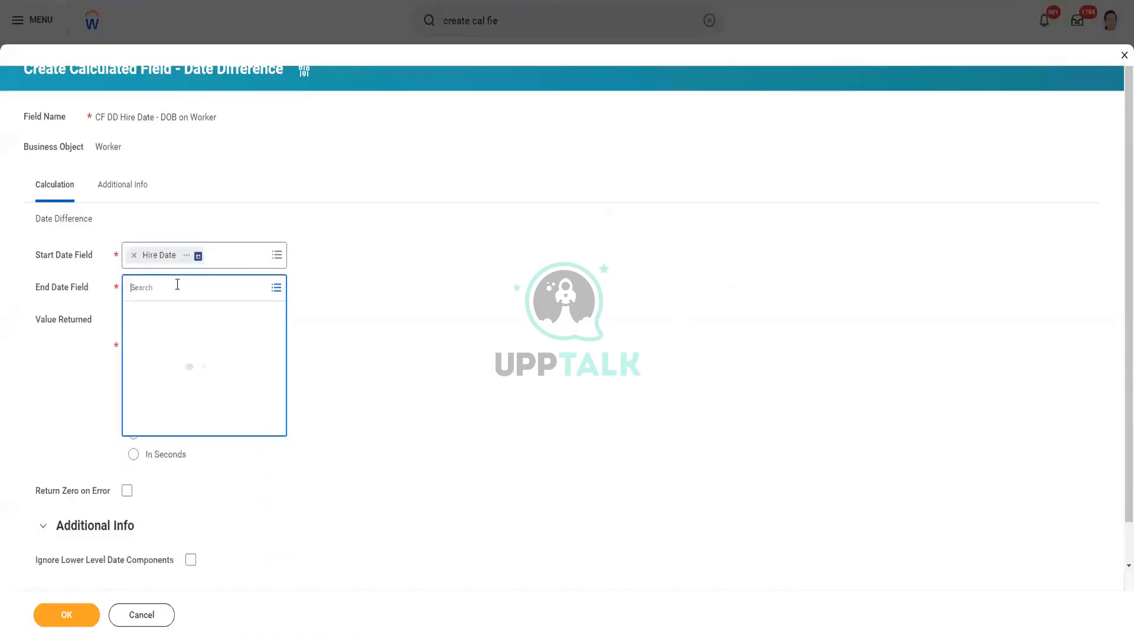
{"action": "type", "text": "Date of bir"}
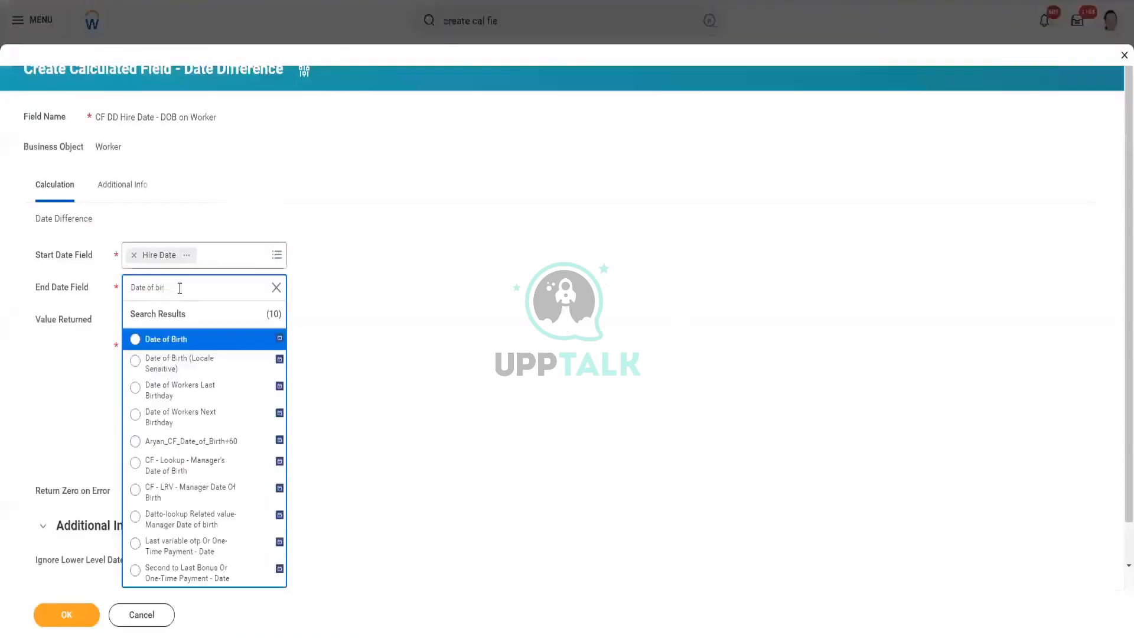
{"action": "left_click", "coordinate": [200, 342]}
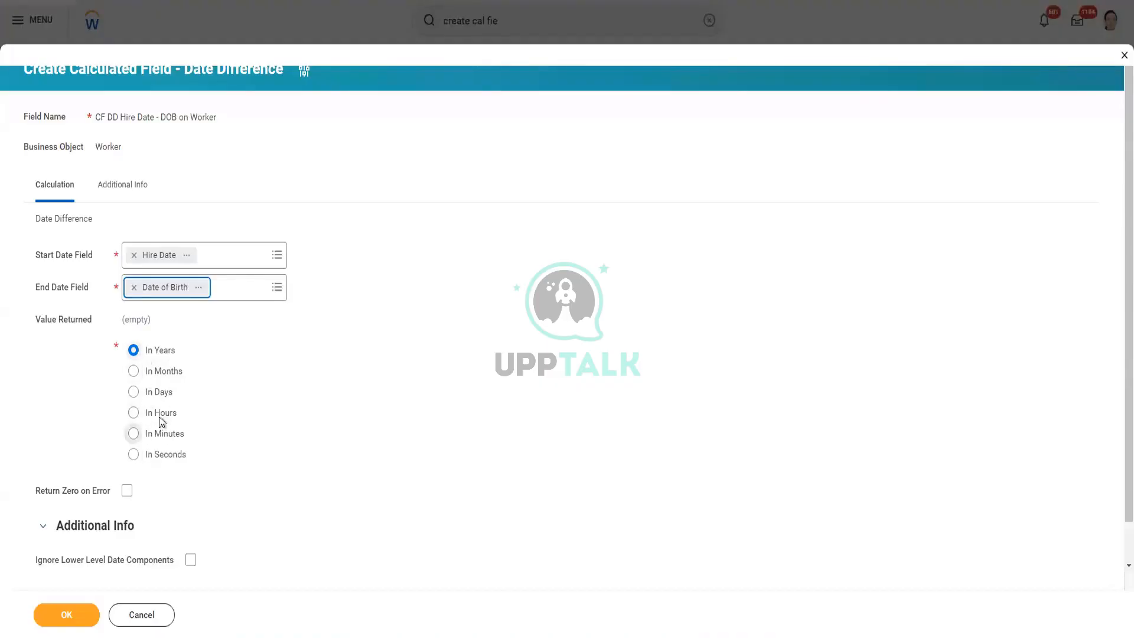
{"action": "left_click", "coordinate": [127, 492]}
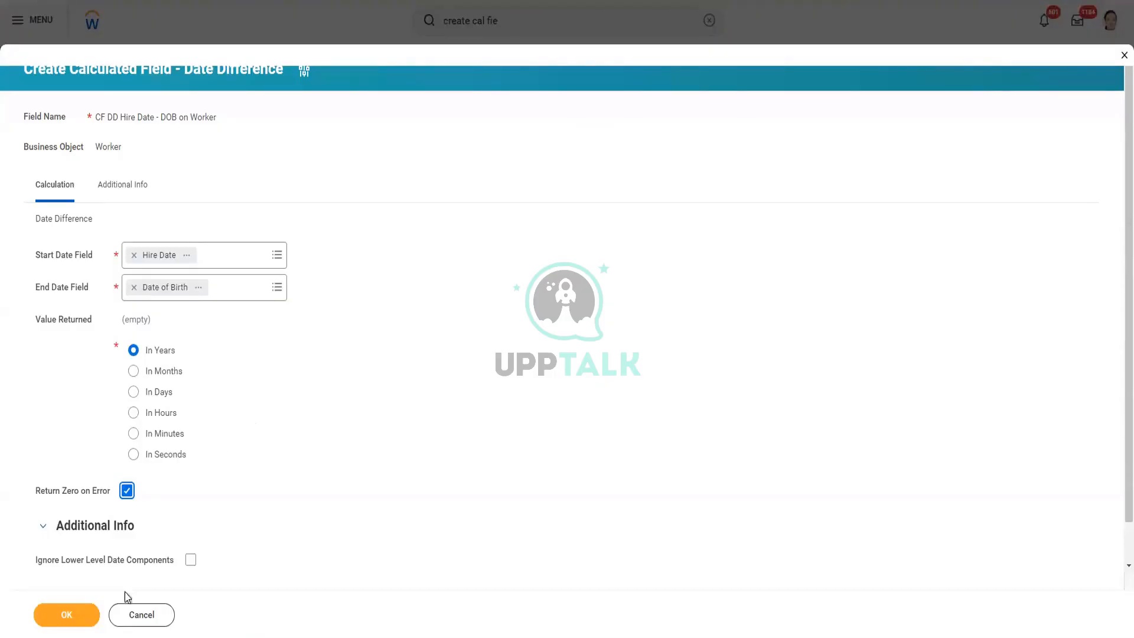
Step: Save the Hire Date to Date of Birth date difference field and open a copy of it in a new tab
{"action": "left_click", "coordinate": [66, 620]}
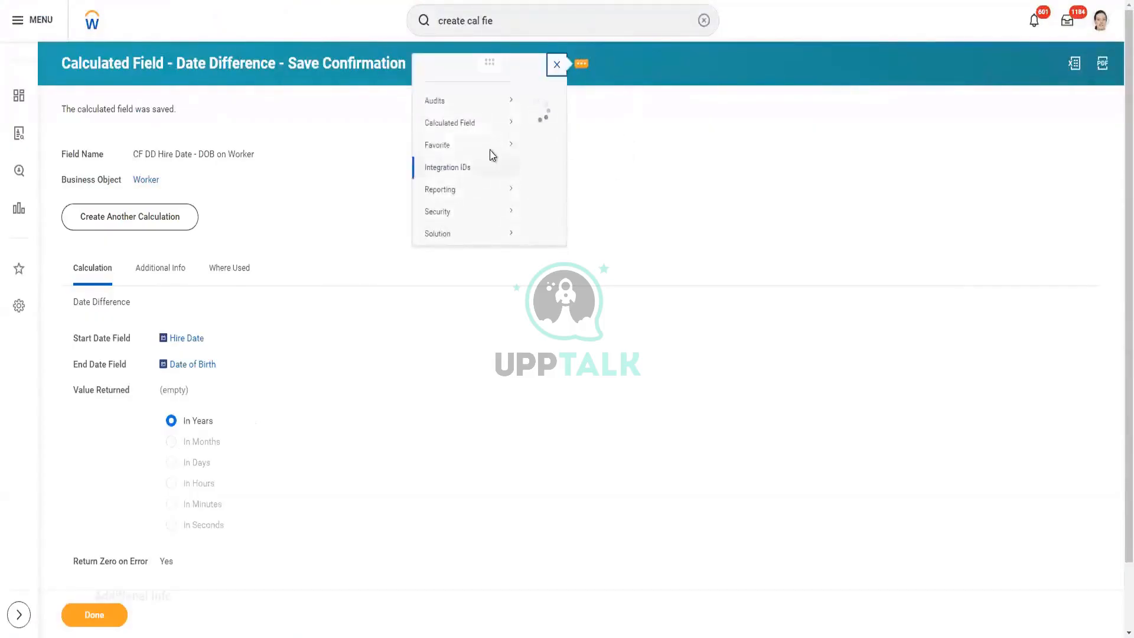
{"action": "mouse_move", "coordinate": [249, 113]}
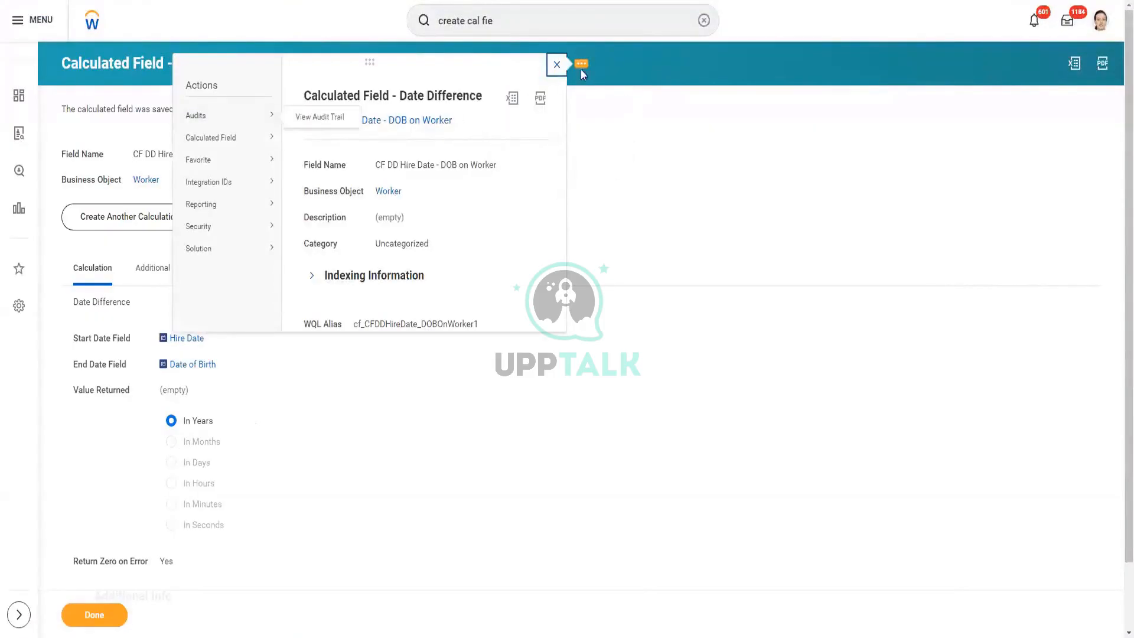
{"action": "mouse_move", "coordinate": [236, 145]}
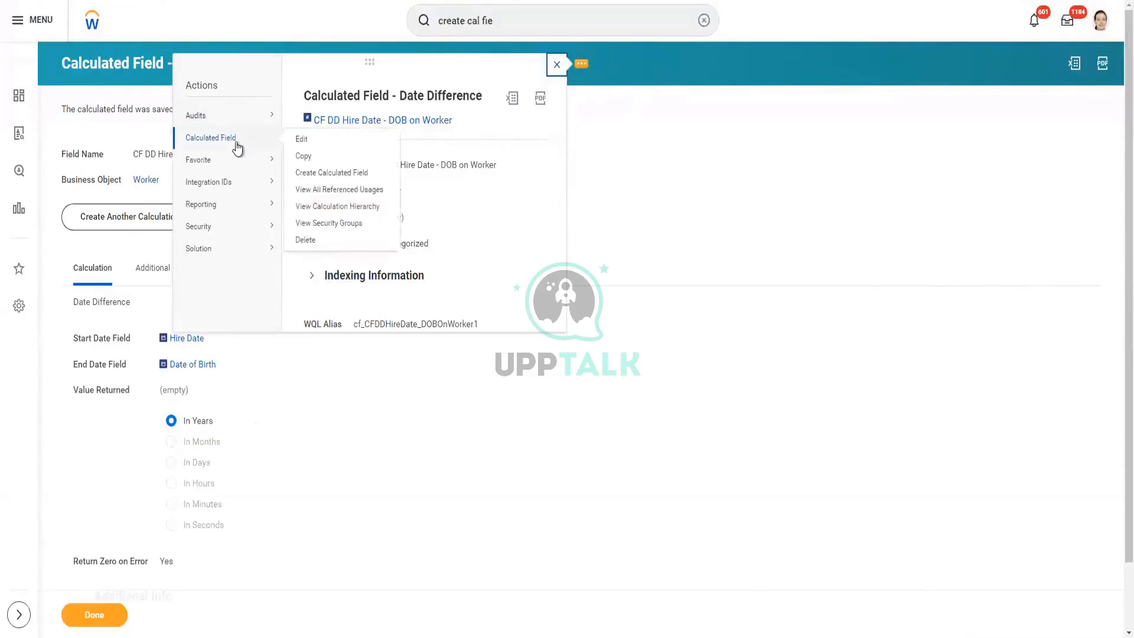
{"action": "right_click", "coordinate": [304, 157]}
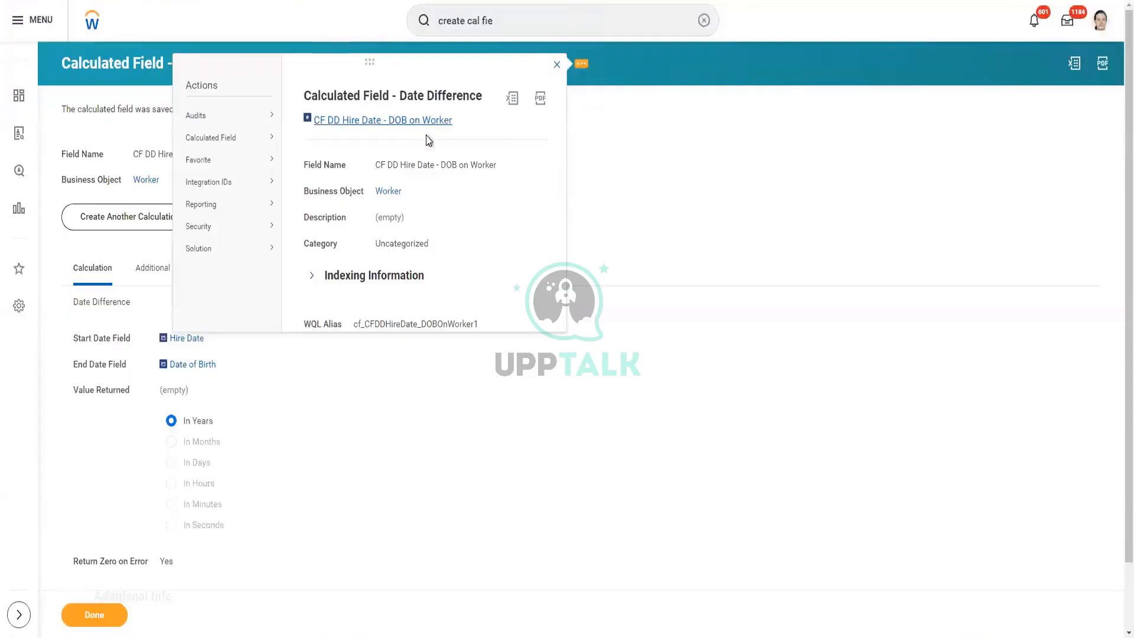
Step: Name the copied field "CF DD Hire Date - DOB on Worker (ILLDC)" and save it with Ignore Lower Level Date Components enabled
{"action": "right_click", "coordinate": [416, 120]}
{"action": "left_click", "coordinate": [448, 172]}
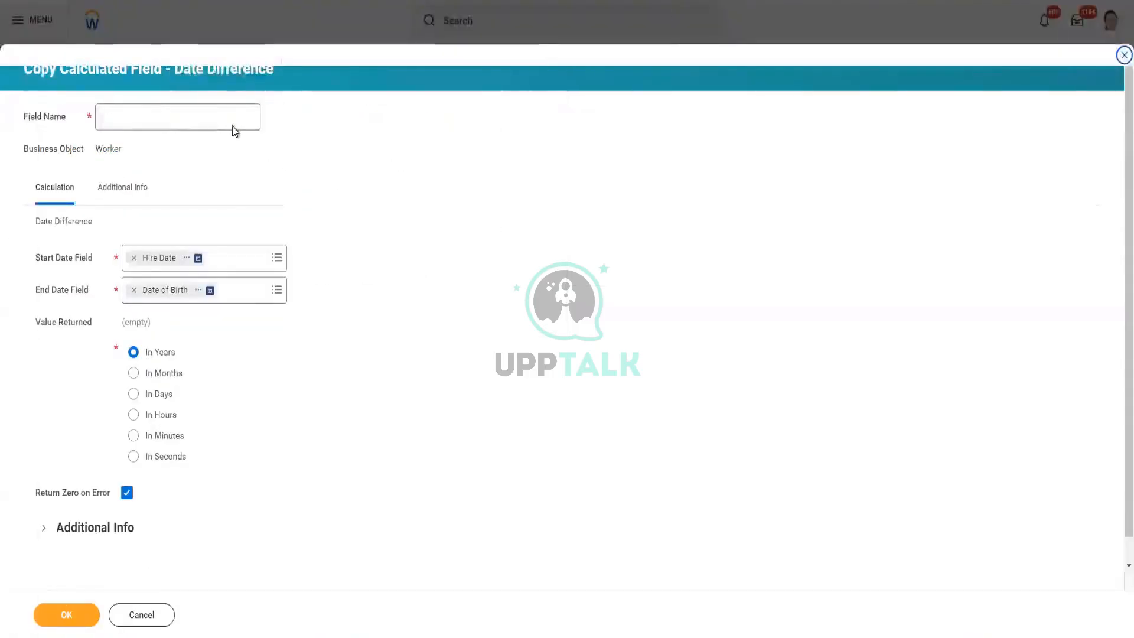
{"action": "left_click", "coordinate": [250, 139]}
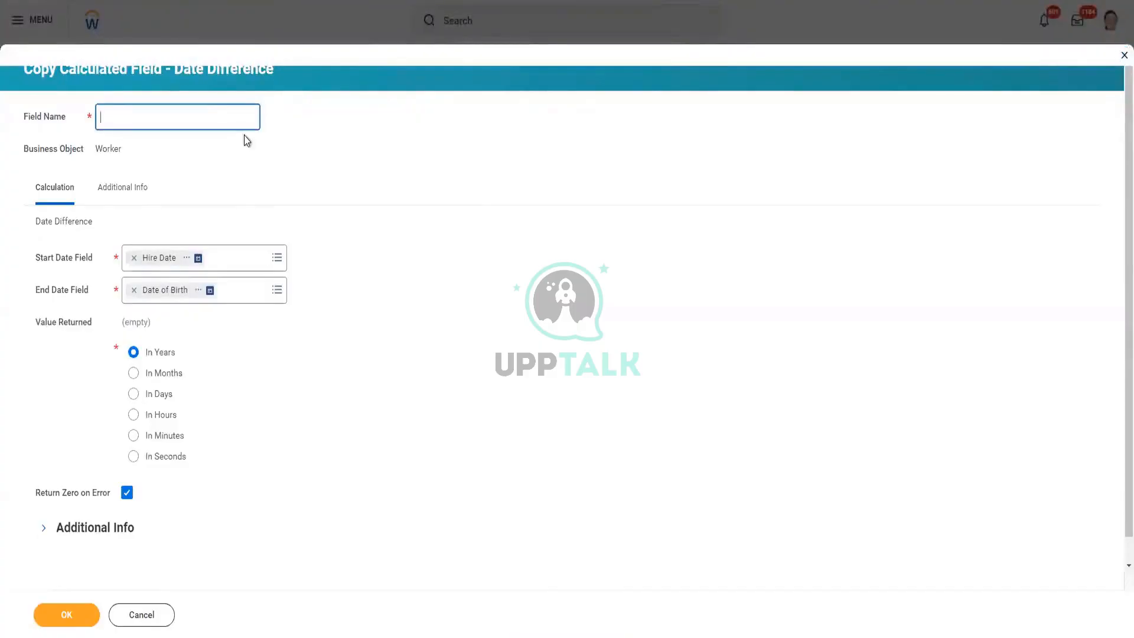
{"action": "key", "text": "ctrl+v"}
{"action": "type", "text": "(IL"}
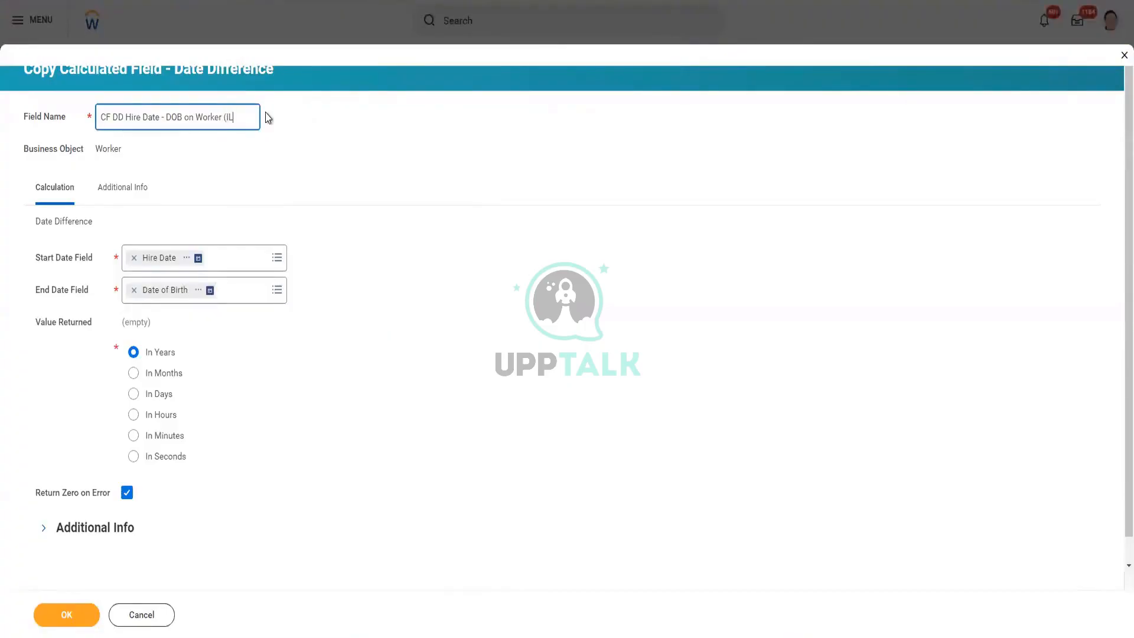
{"action": "left_click", "coordinate": [45, 529]}
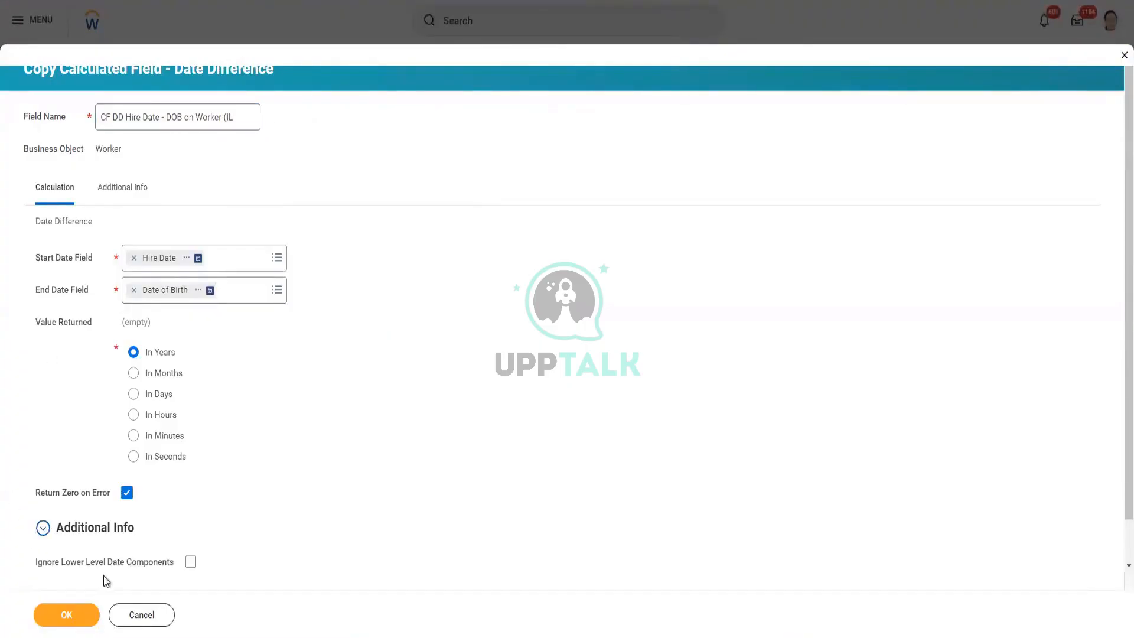
{"action": "left_click", "coordinate": [190, 561]}
{"action": "left_click", "coordinate": [241, 120]}
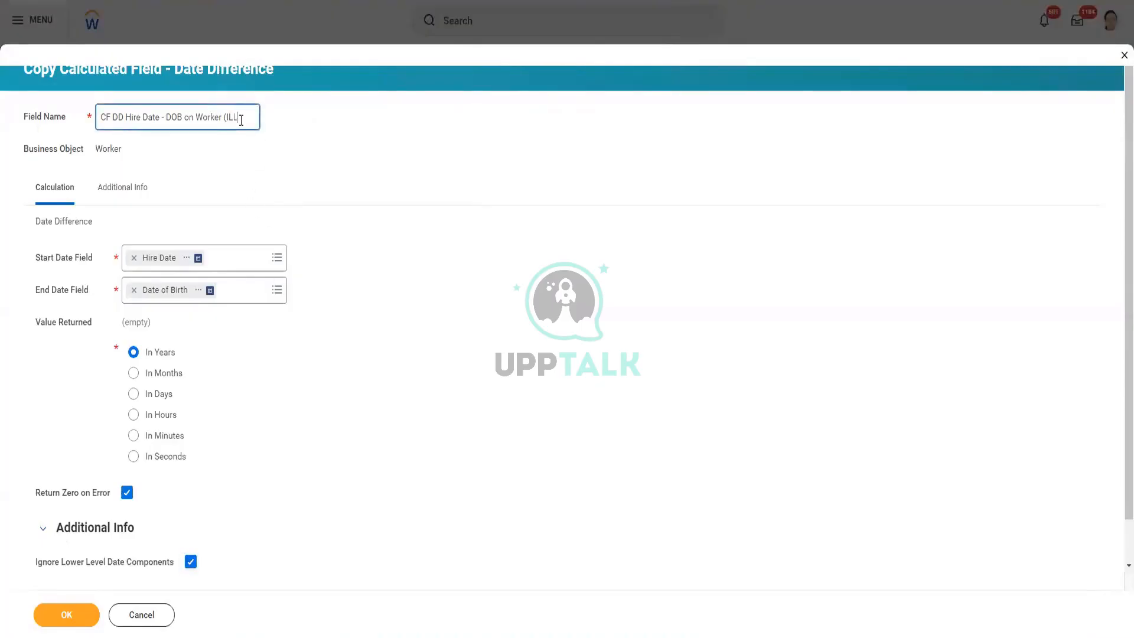
{"action": "type", "text": "DC)"}
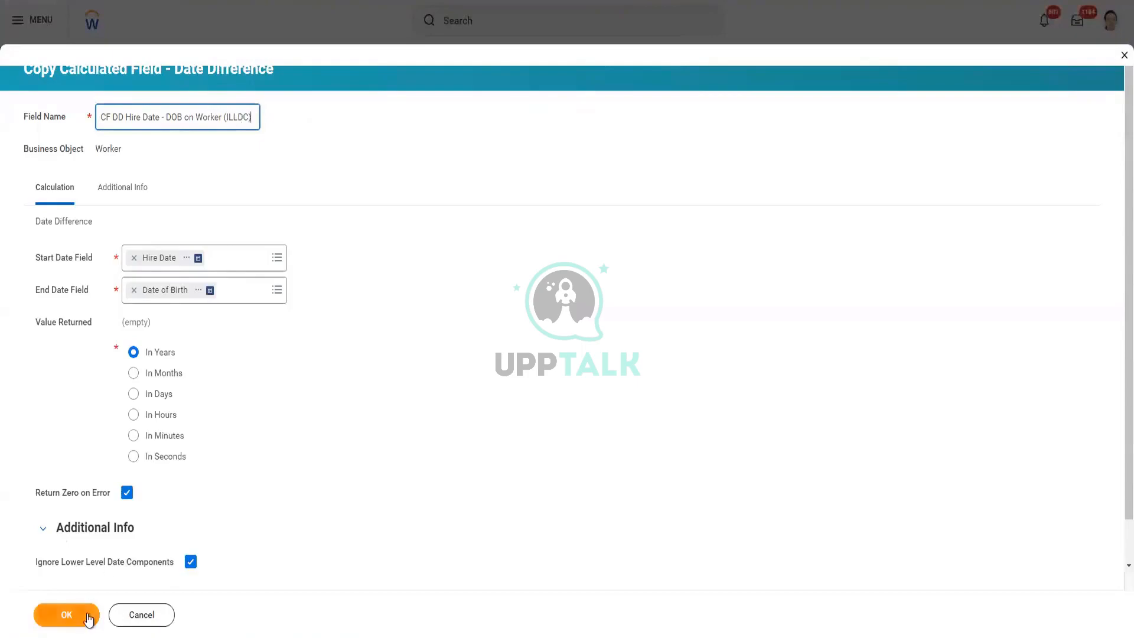
{"action": "left_click", "coordinate": [68, 614]}
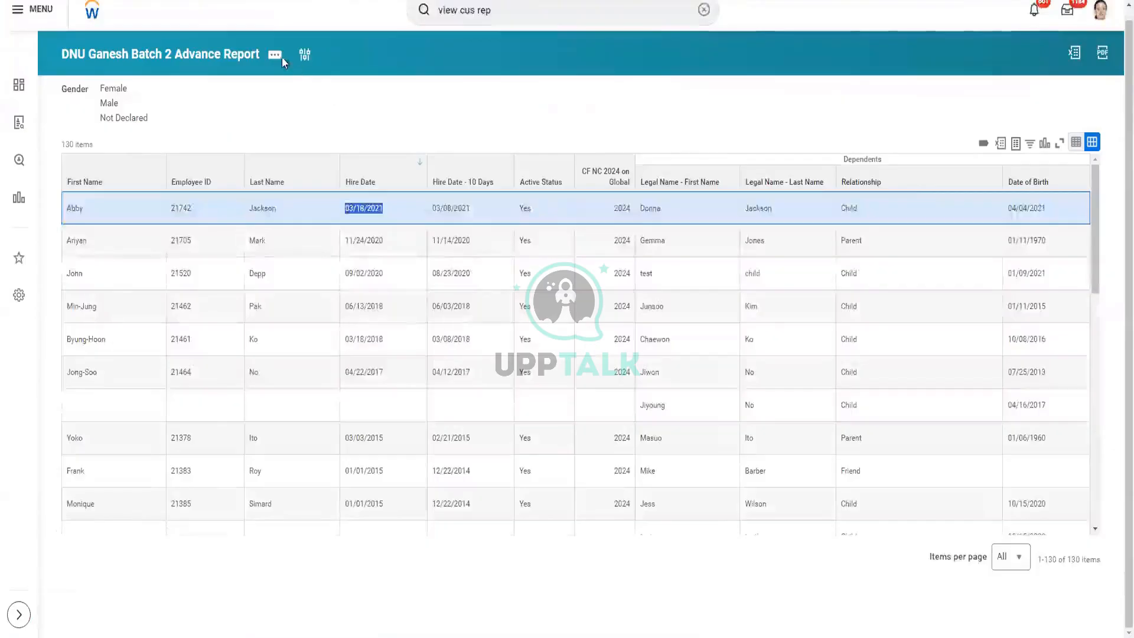
Step: Open the custom advanced report's definition for editing and go to its columns
{"action": "left_click", "coordinate": [276, 55]}
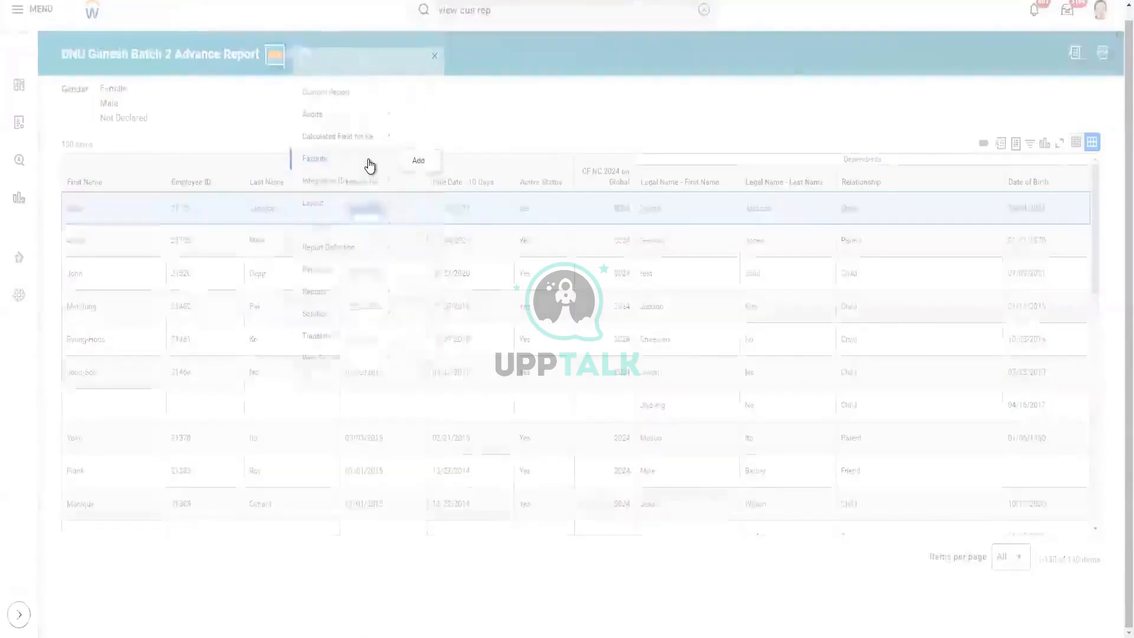
{"action": "mouse_move", "coordinate": [371, 105]}
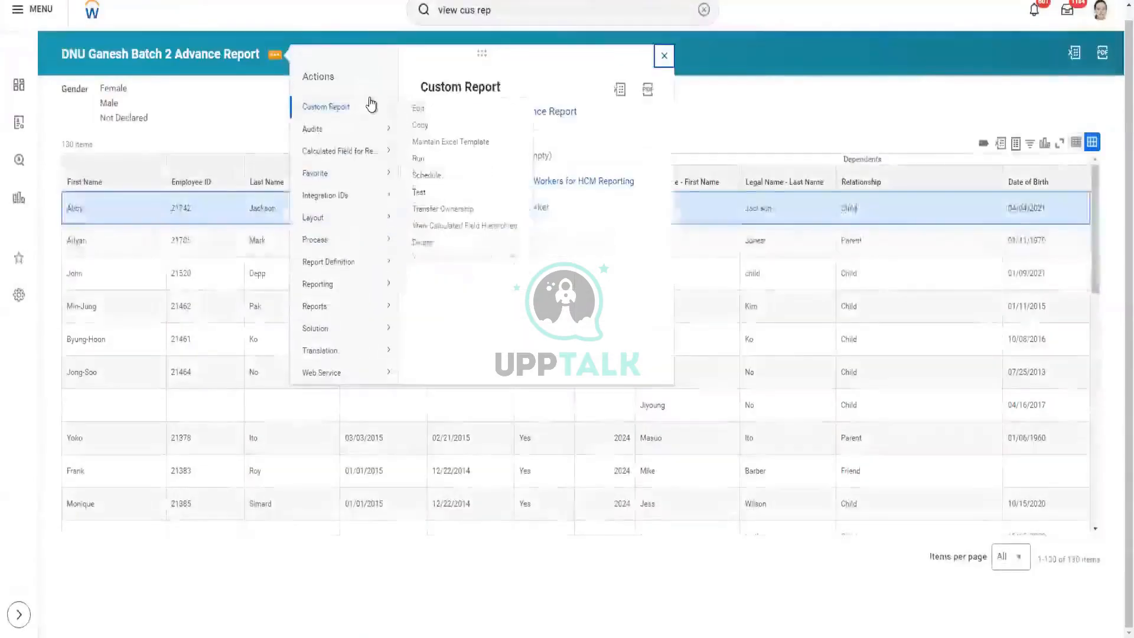
{"action": "left_click", "coordinate": [414, 109]}
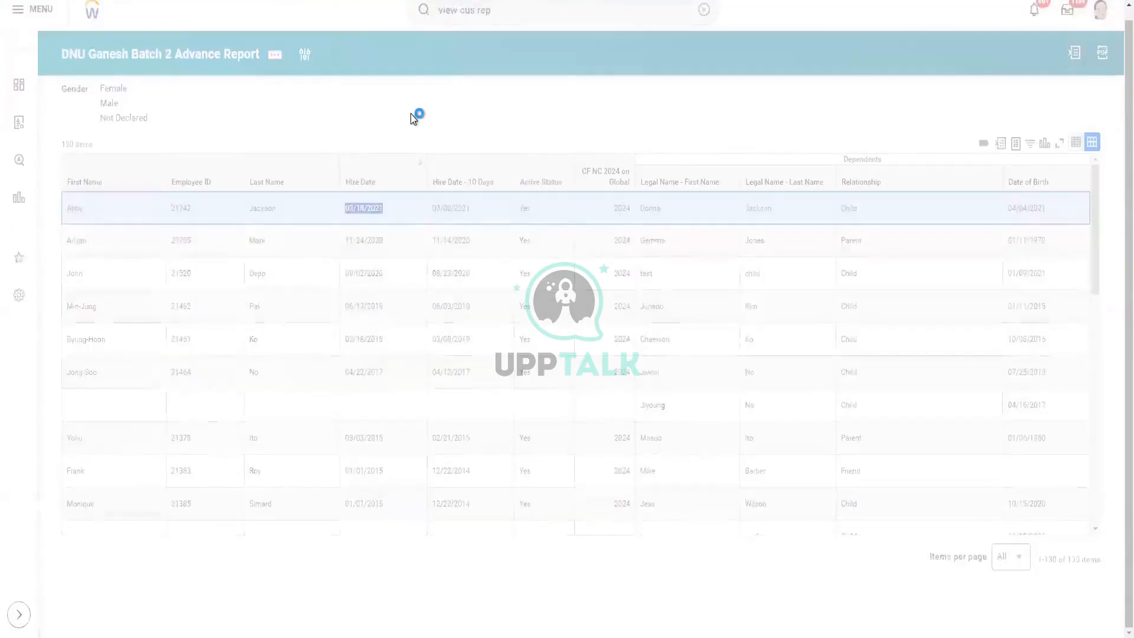
{"action": "scroll", "coordinate": [360, 289], "scroll_direction": "down", "scroll_amount": 5}
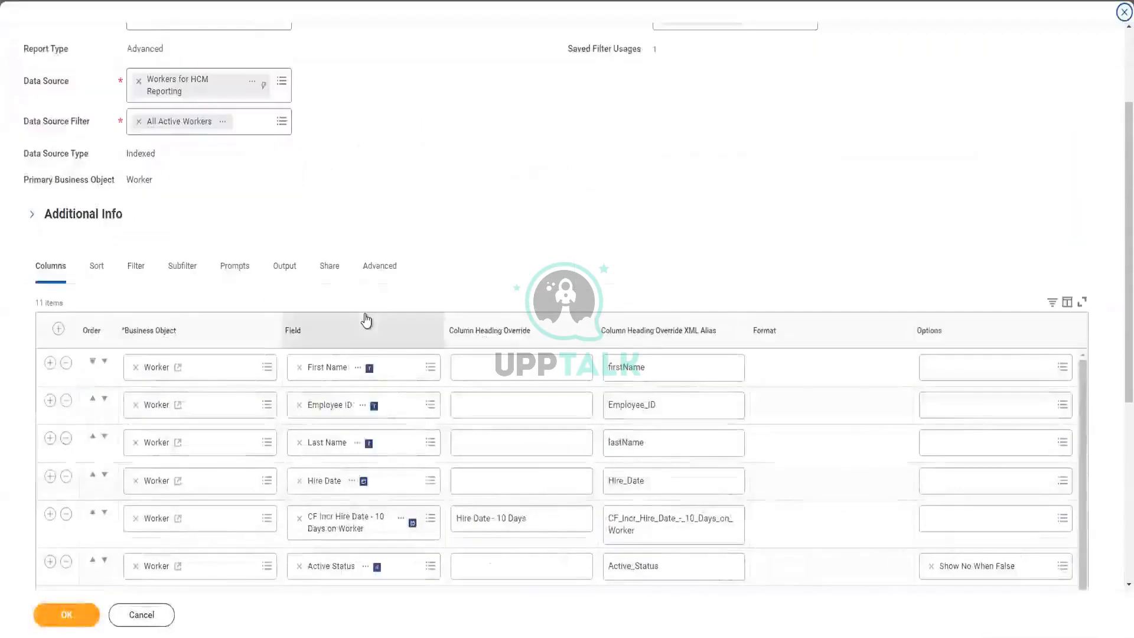
{"action": "scroll", "coordinate": [318, 351], "scroll_direction": "down", "scroll_amount": 1}
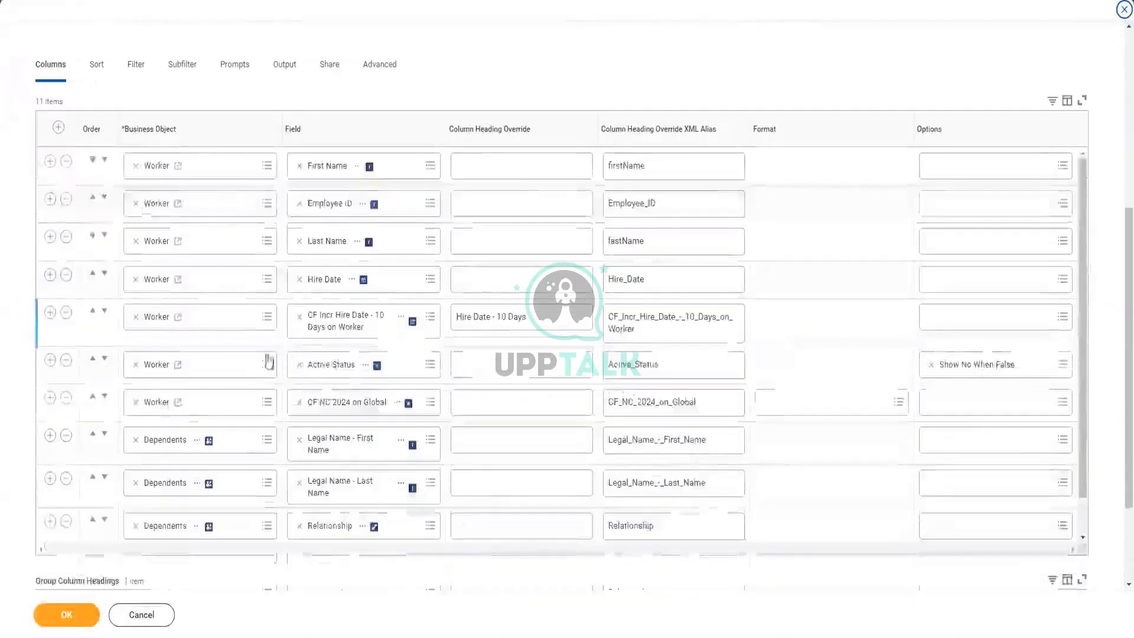
Step: Add a Worker column for the Date of Birth field directly below Hire Date
{"action": "left_click", "coordinate": [51, 276]}
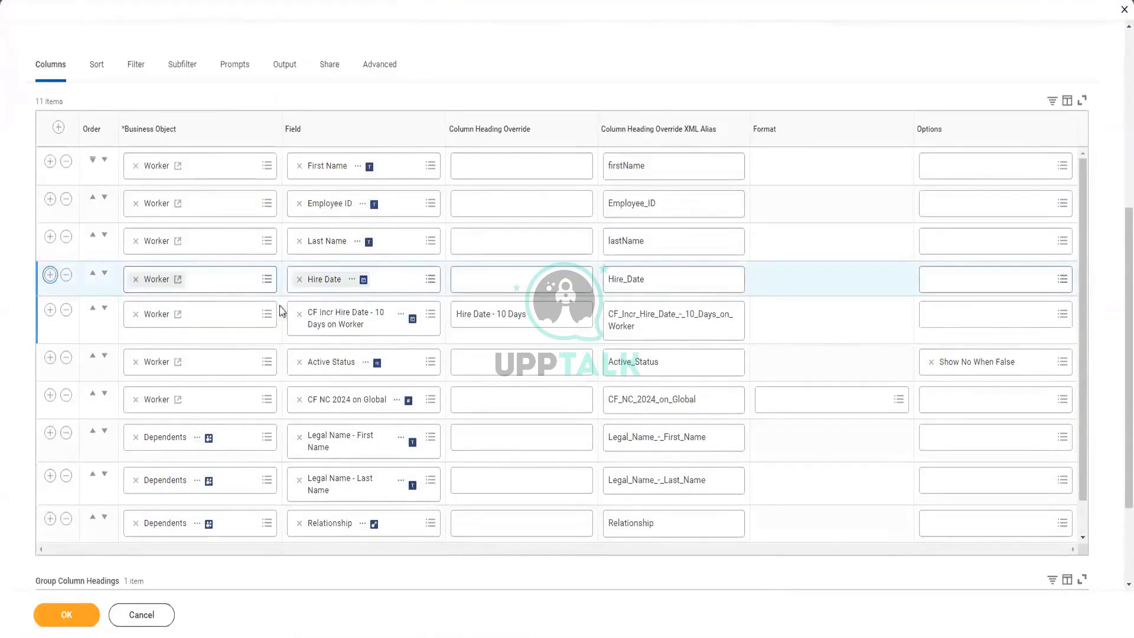
{"action": "key", "text": "Return"}
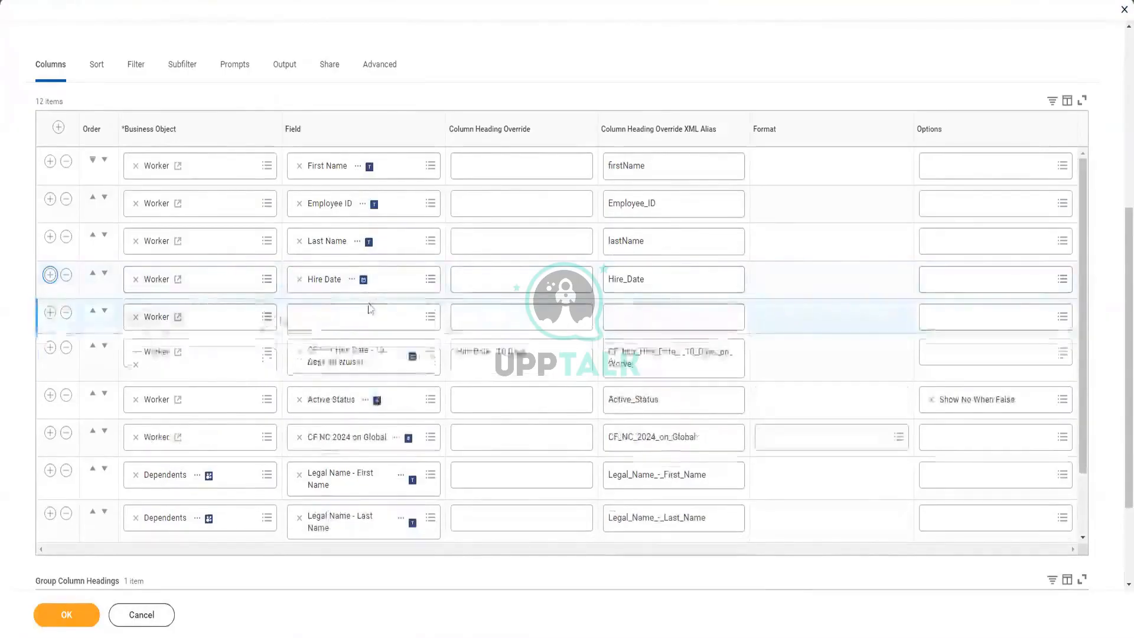
{"action": "left_click", "coordinate": [355, 321]}
{"action": "type", "text": "Da"}
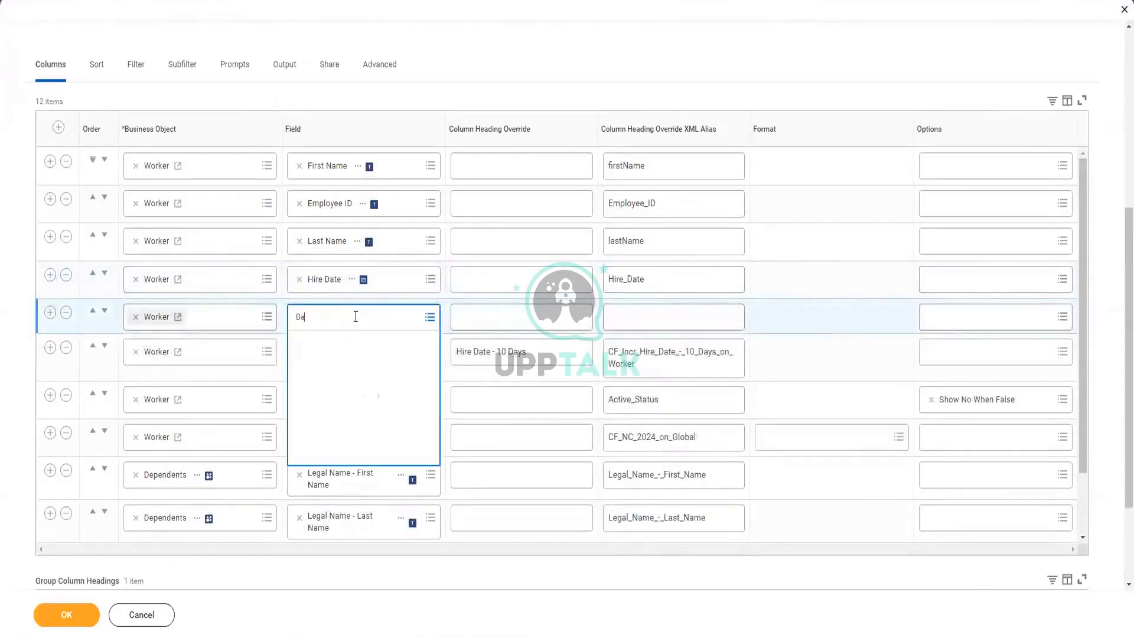
{"action": "type", "text": "te of bir"}
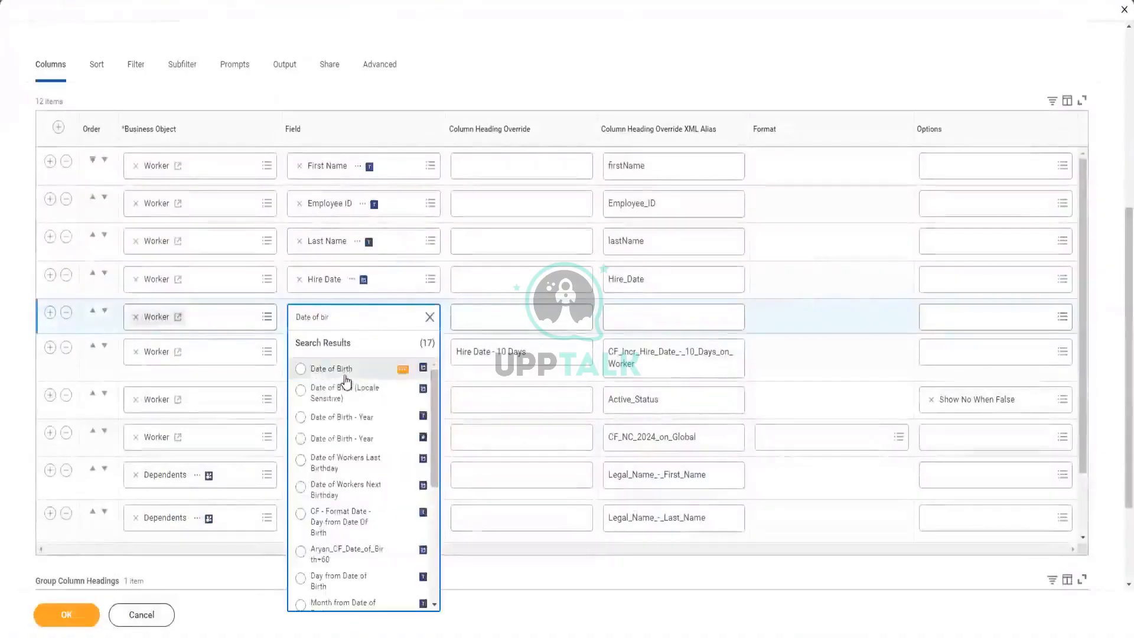
{"action": "left_click", "coordinate": [343, 373]}
Step: Add a Worker column below Date of Birth using the calculated field "CF DD Hire Date - DOB on Worker"
{"action": "left_click", "coordinate": [50, 311]}
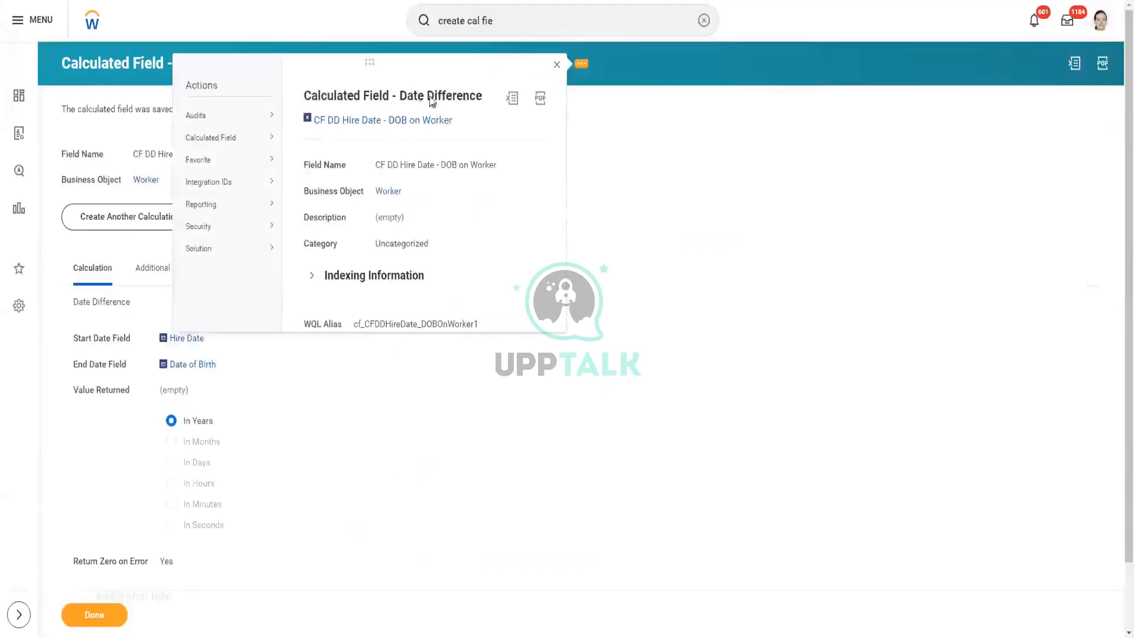
{"action": "right_click", "coordinate": [407, 121]}
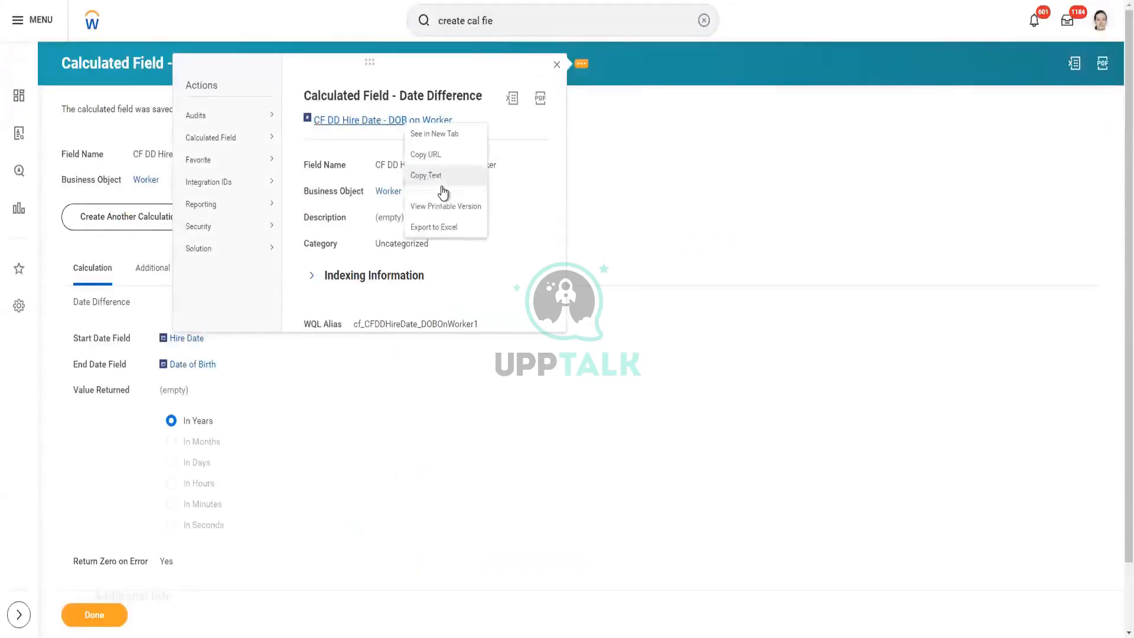
{"action": "left_click", "coordinate": [442, 184]}
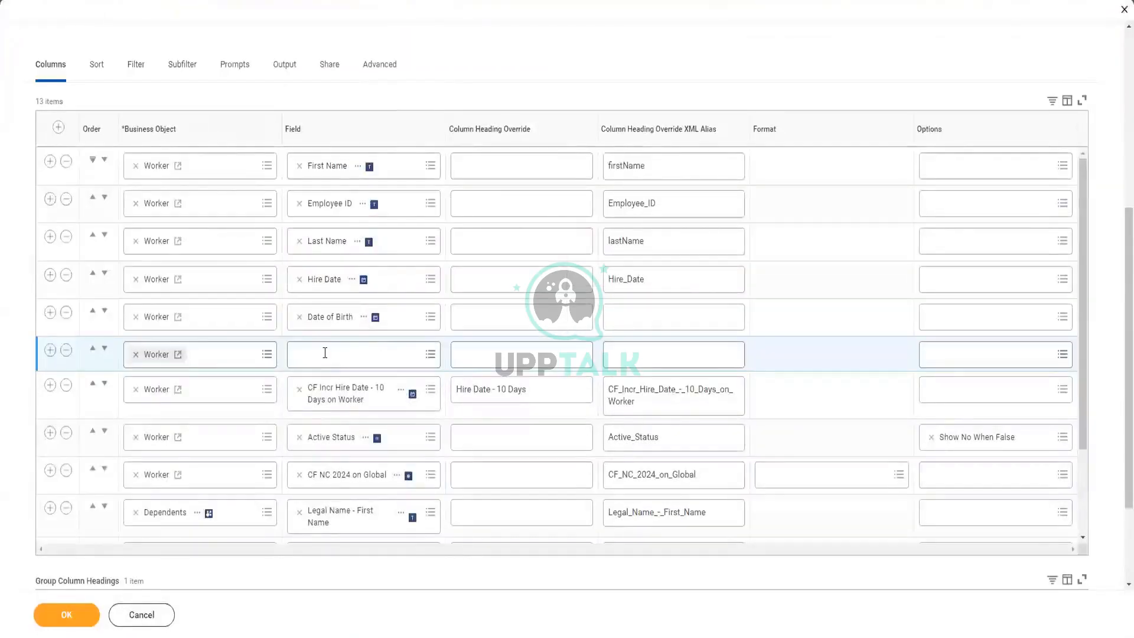
{"action": "key", "text": "ctrl+v"}
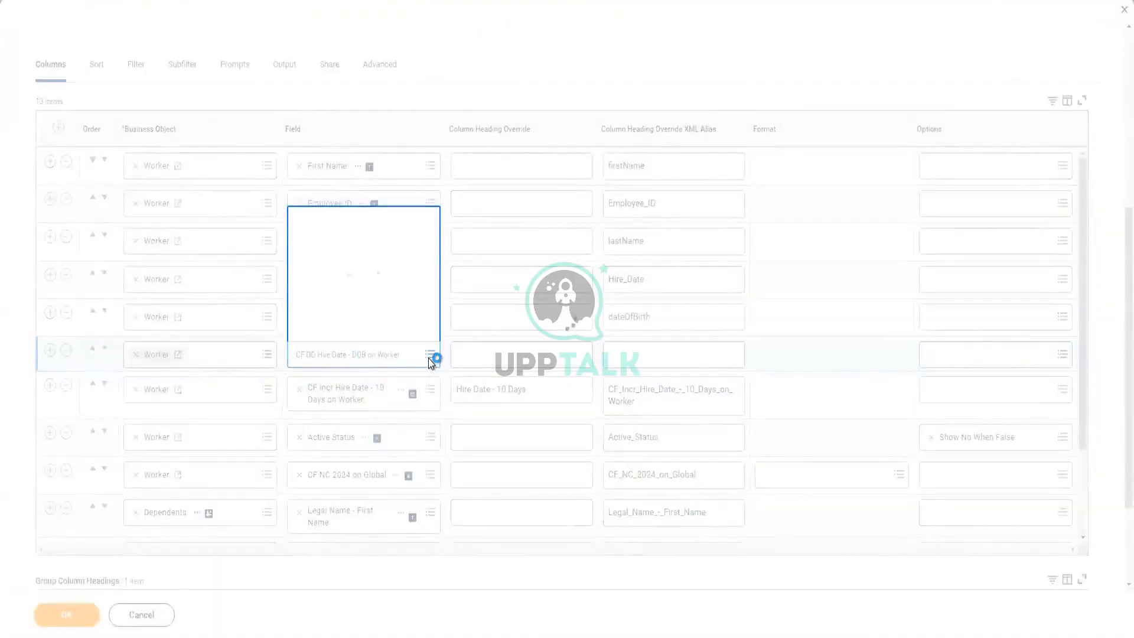
{"action": "left_click", "coordinate": [363, 353]}
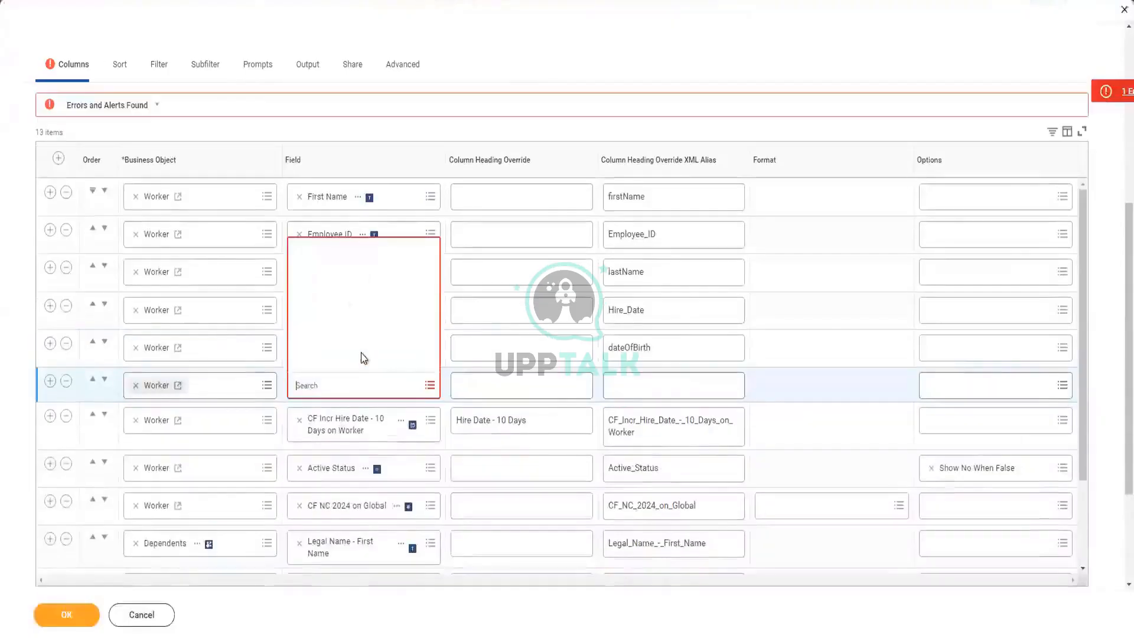
{"action": "key", "text": "ctrl+v"}
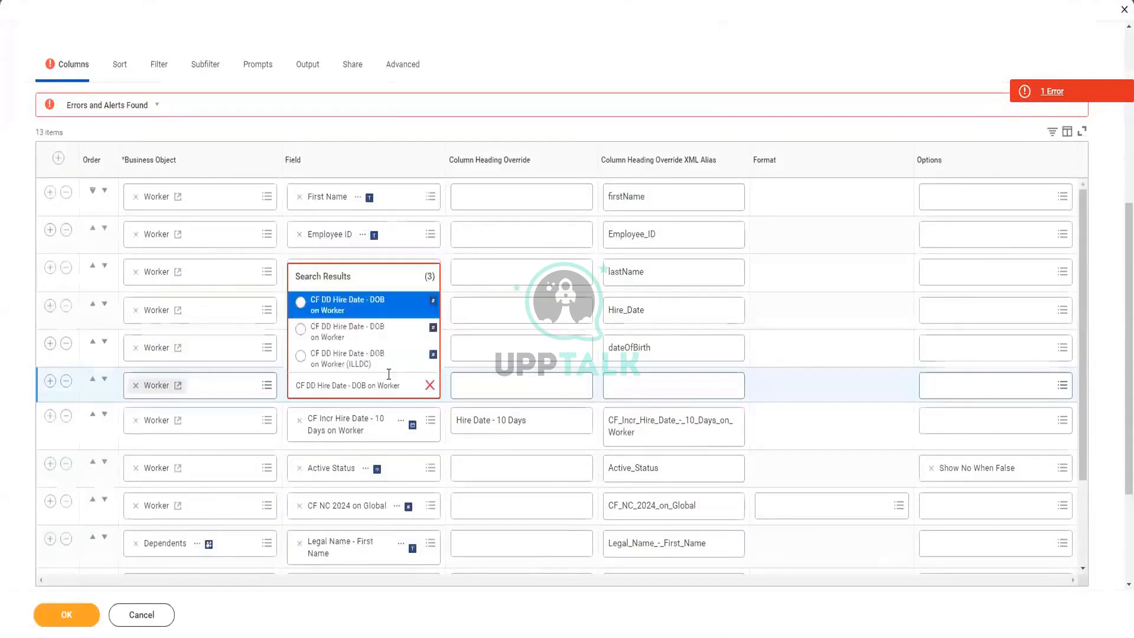
{"action": "key", "text": "Down"}
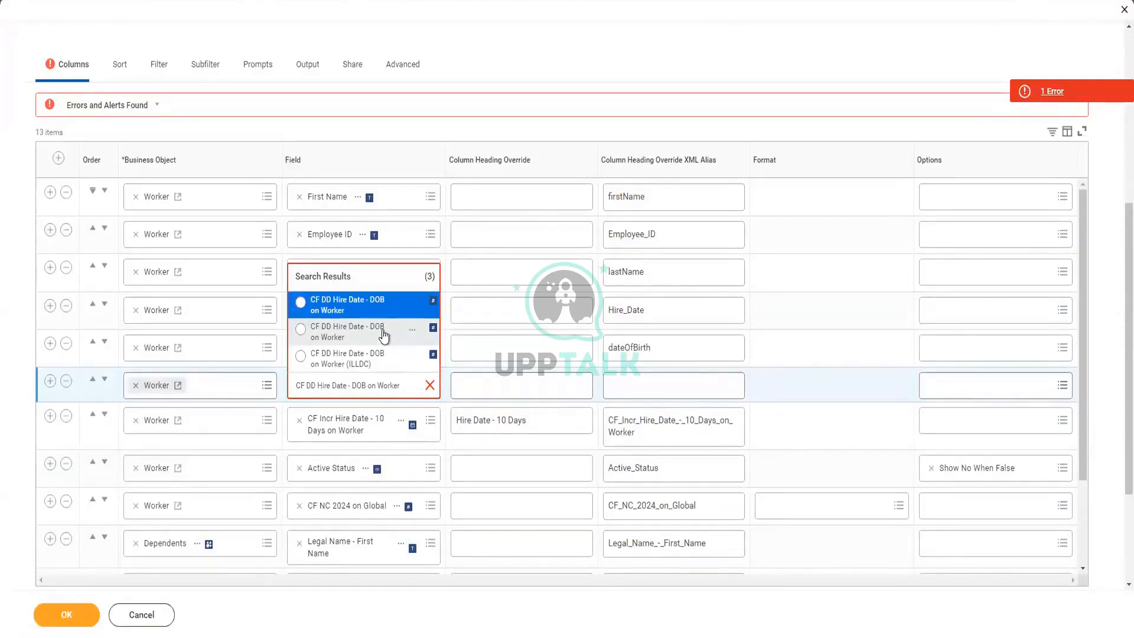
{"action": "left_click", "coordinate": [372, 305]}
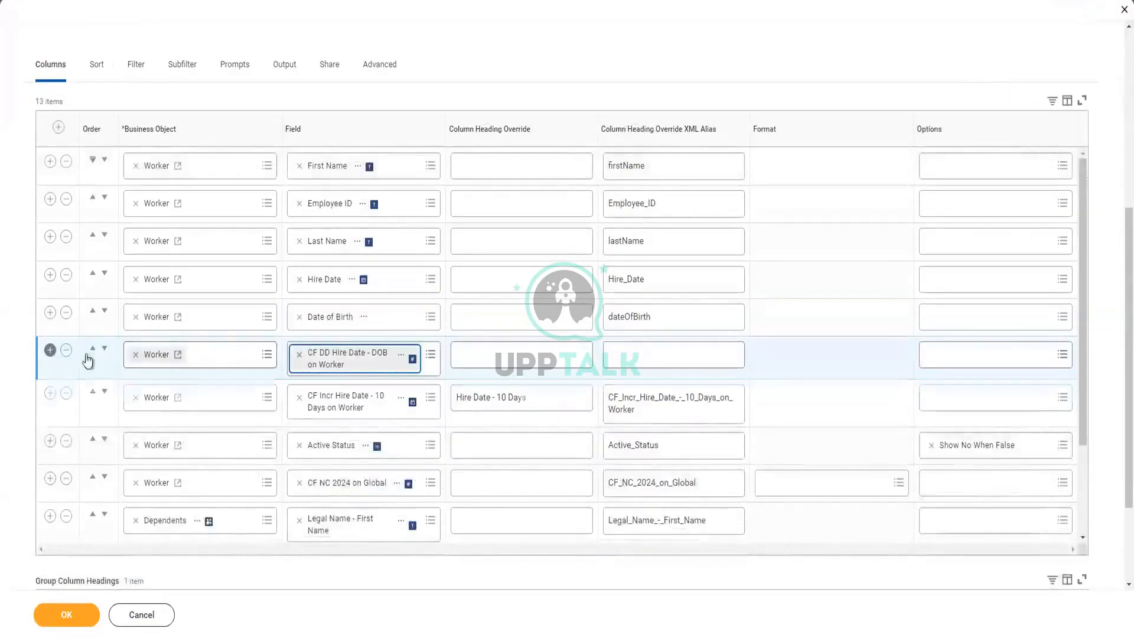
Step: Add another Worker column for "CF DD Hire Date - DOB on Worker (ILLDC)" below the first date difference column, and submit the report
{"action": "left_click", "coordinate": [354, 365]}
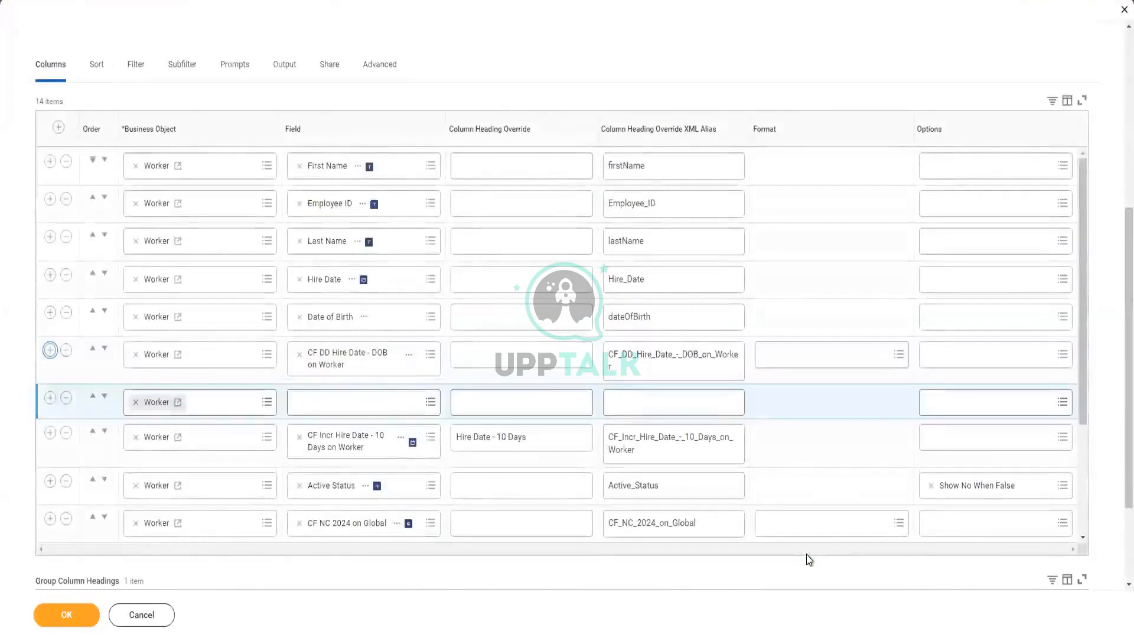
{"action": "left_click", "coordinate": [328, 401]}
{"action": "type", "text": "CF DD Hire Date - DOB on Worker"}
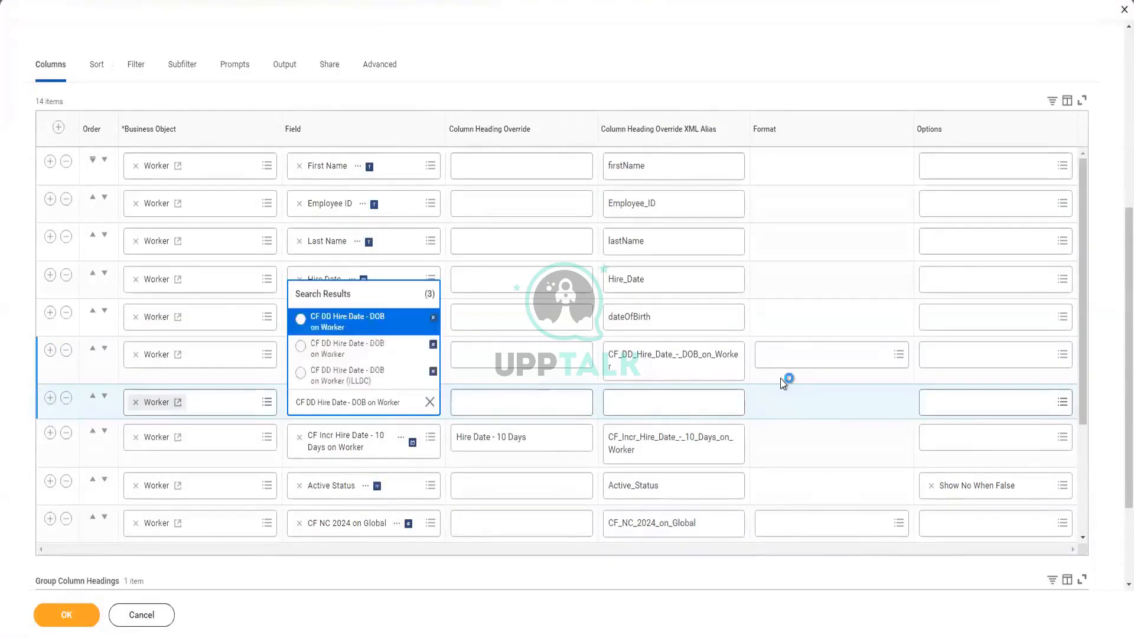
{"action": "left_click", "coordinate": [391, 370]}
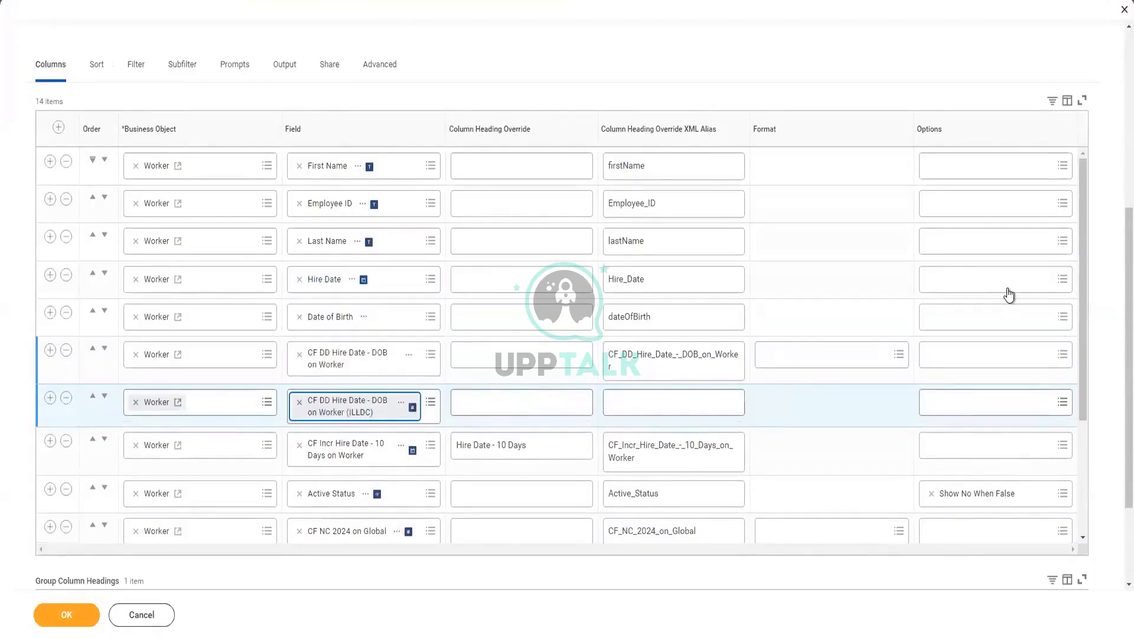
{"action": "left_click", "coordinate": [71, 613]}
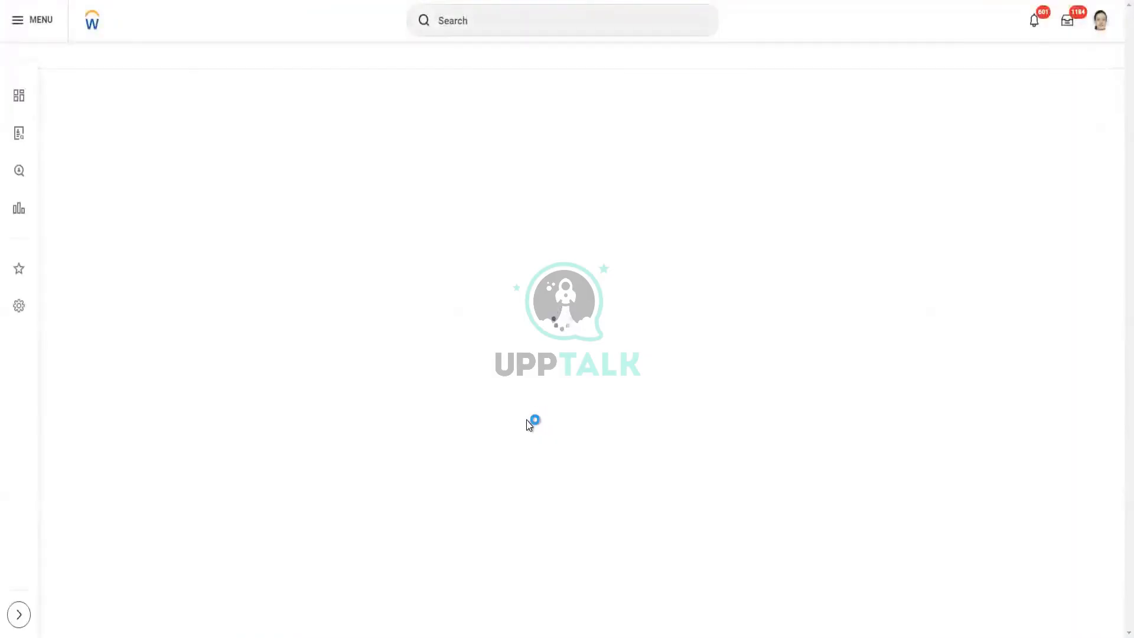
Step: Submit the reloaded report definition and check its column list for the added date fields
{"action": "scroll", "coordinate": [192, 445], "scroll_direction": "down", "scroll_amount": 3}
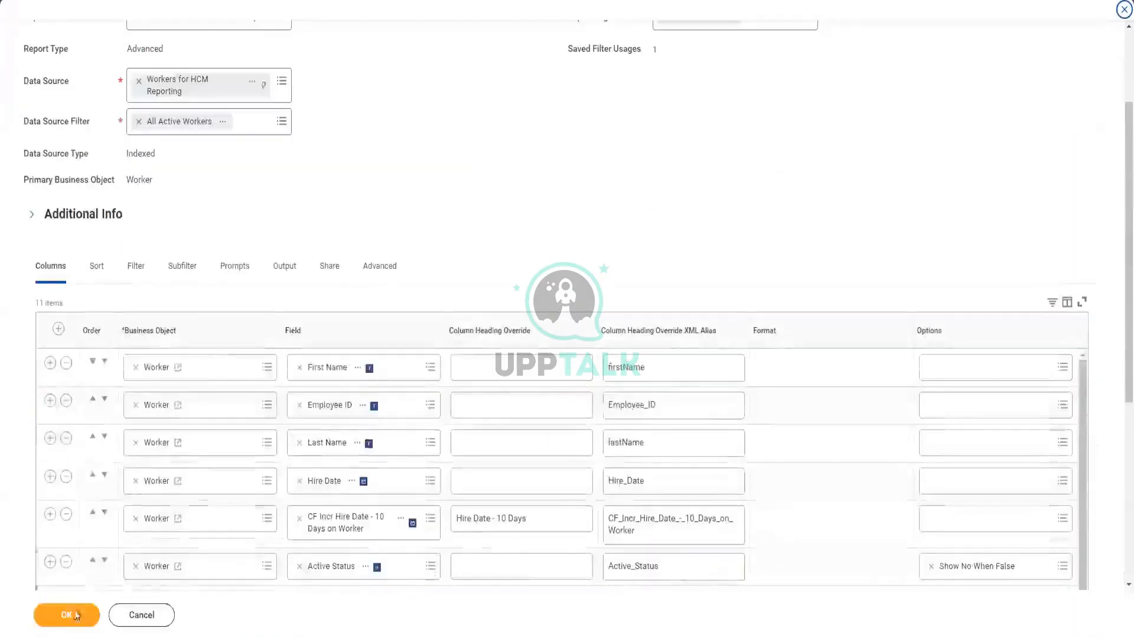
{"action": "left_click", "coordinate": [68, 615]}
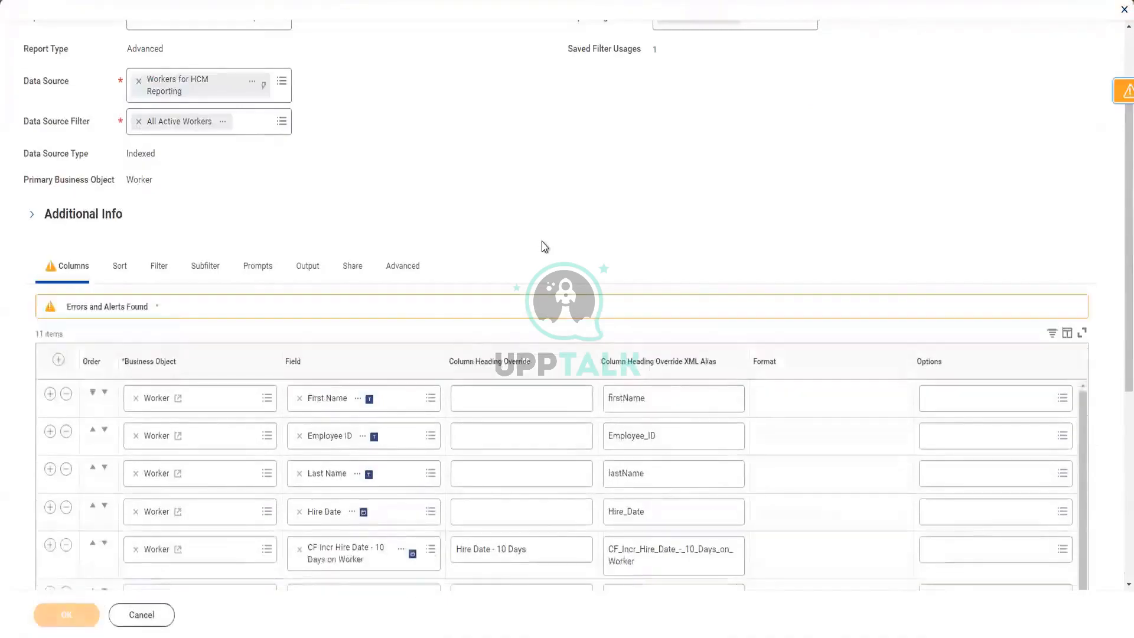
{"action": "scroll", "coordinate": [541, 246], "scroll_direction": "down", "scroll_amount": 3}
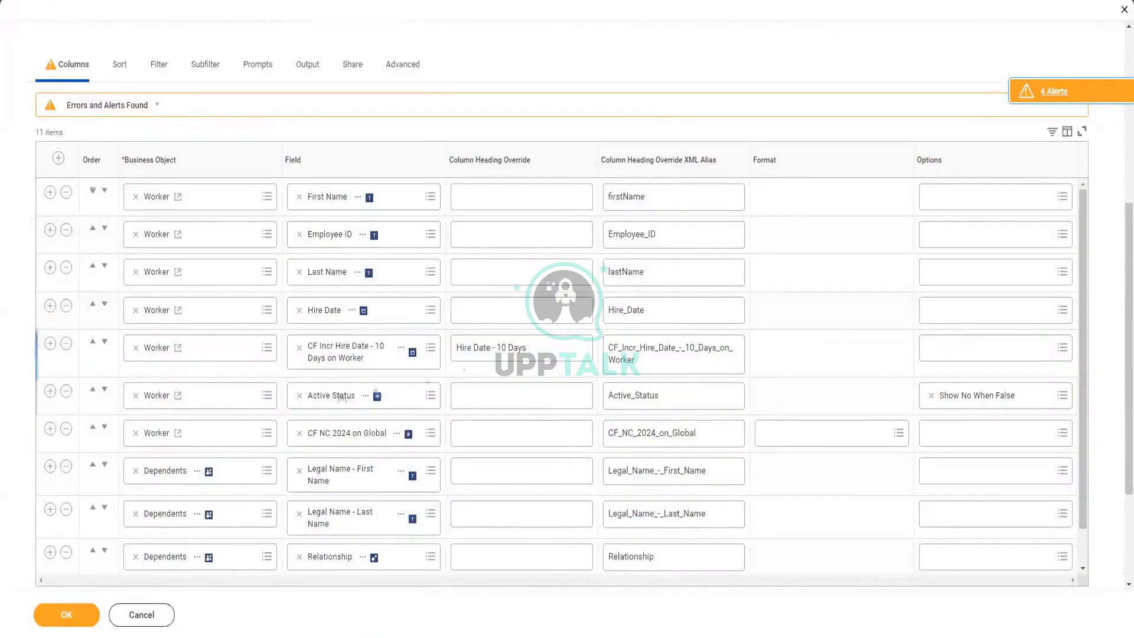
Step: Add a Worker column for the Date of Birth field directly below Hire Date in the report columns
{"action": "scroll", "coordinate": [331, 416], "scroll_direction": "down", "scroll_amount": 1}
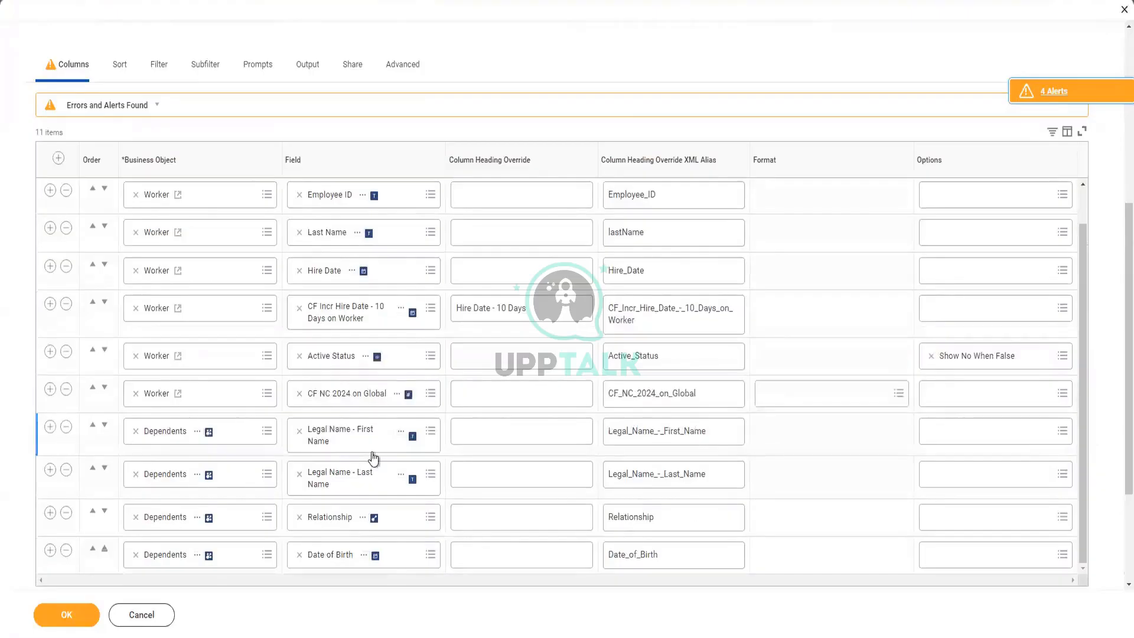
{"action": "scroll", "coordinate": [374, 457], "scroll_direction": "up", "scroll_amount": 1}
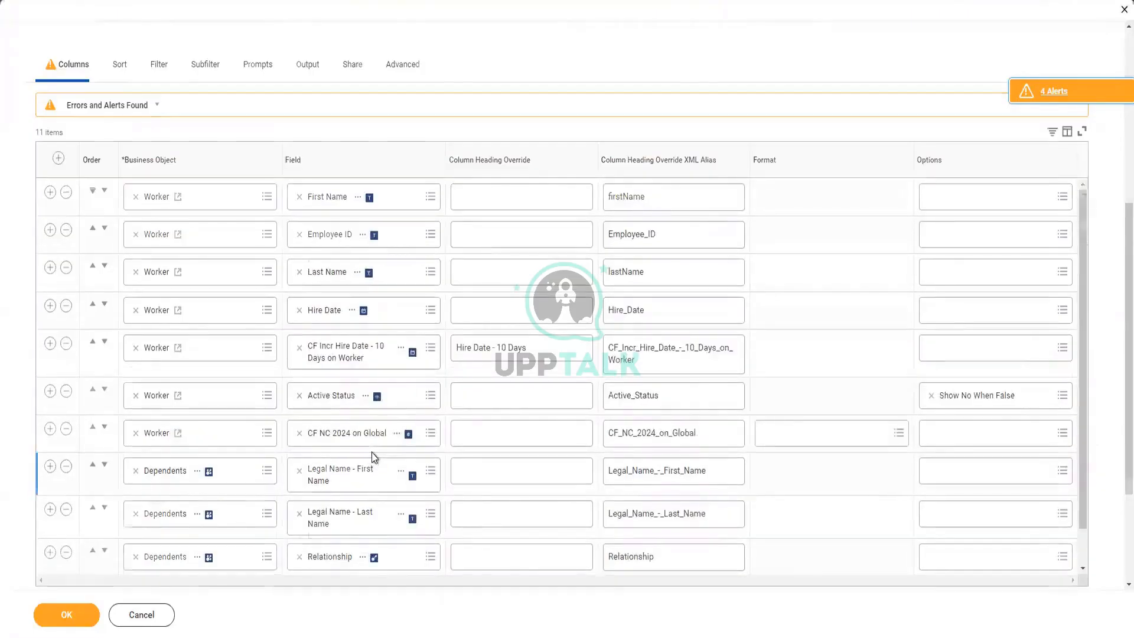
{"action": "scroll", "coordinate": [315, 183], "scroll_direction": "up", "scroll_amount": 3}
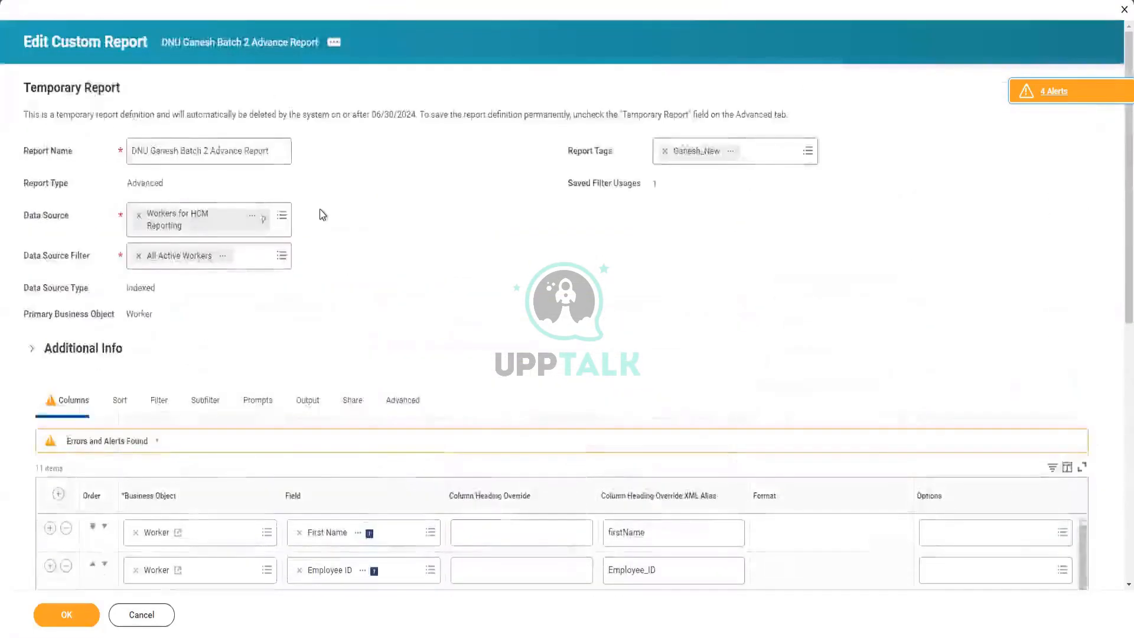
{"action": "scroll", "coordinate": [320, 209], "scroll_direction": "down", "scroll_amount": 2}
{"action": "scroll", "coordinate": [314, 330], "scroll_direction": "down", "scroll_amount": 2}
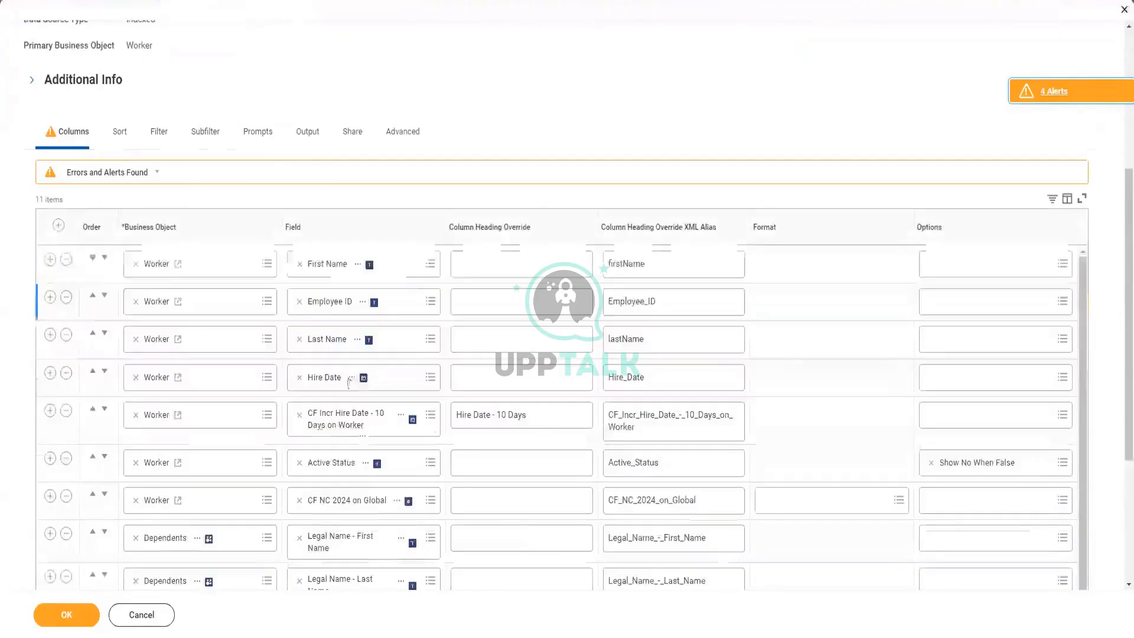
{"action": "left_click", "coordinate": [50, 372]}
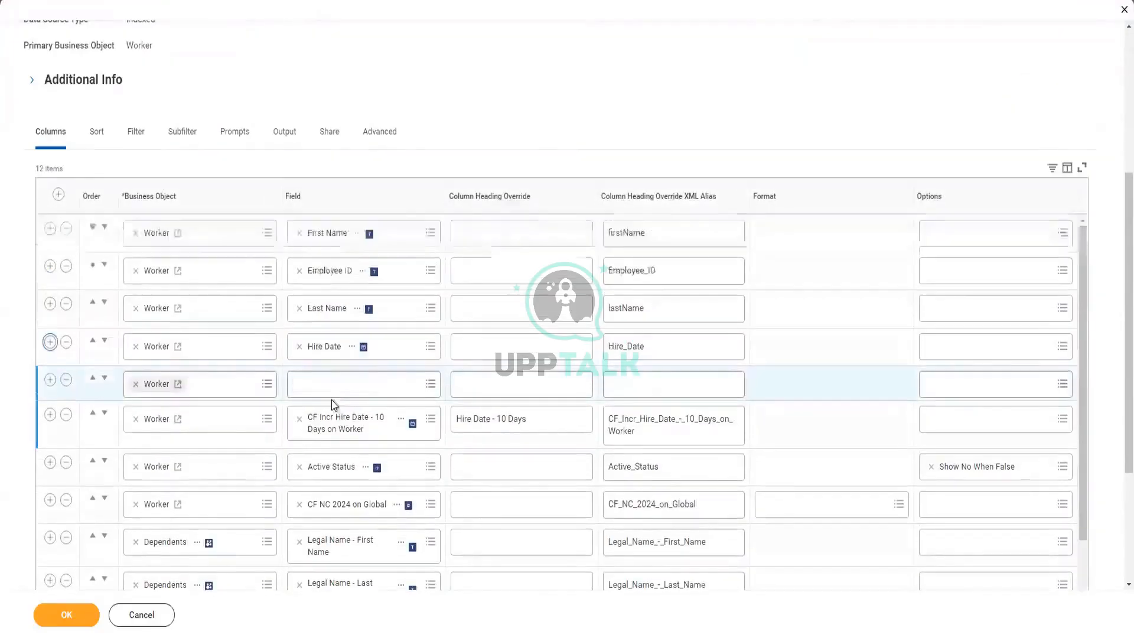
{"action": "left_click", "coordinate": [326, 387]}
{"action": "type", "text": "date of bi"}
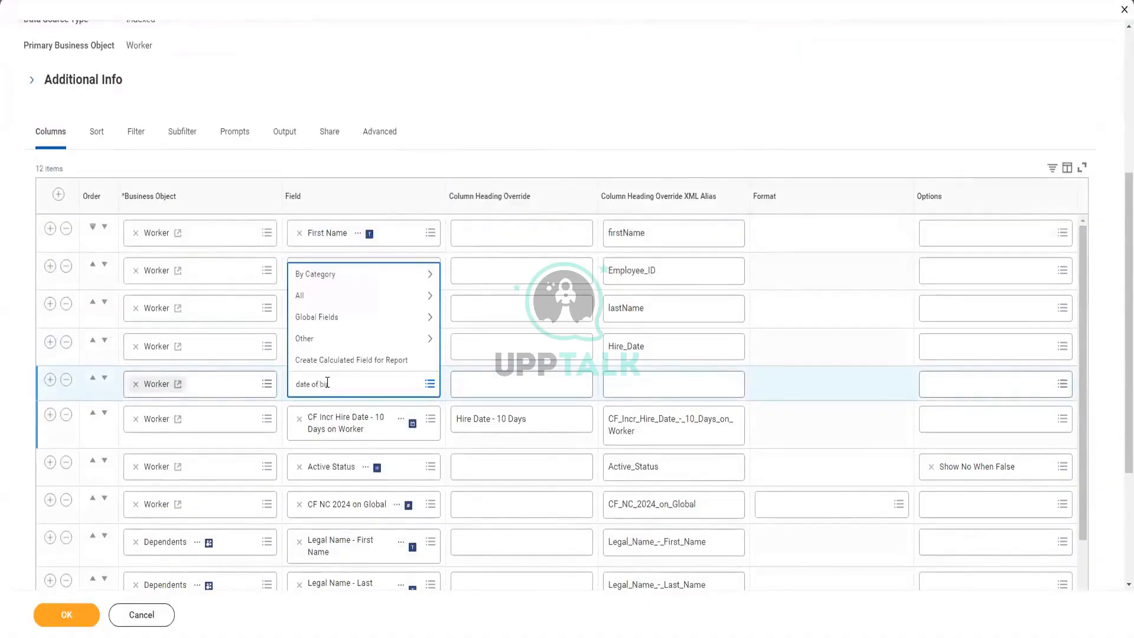
{"action": "key", "text": "Return"}
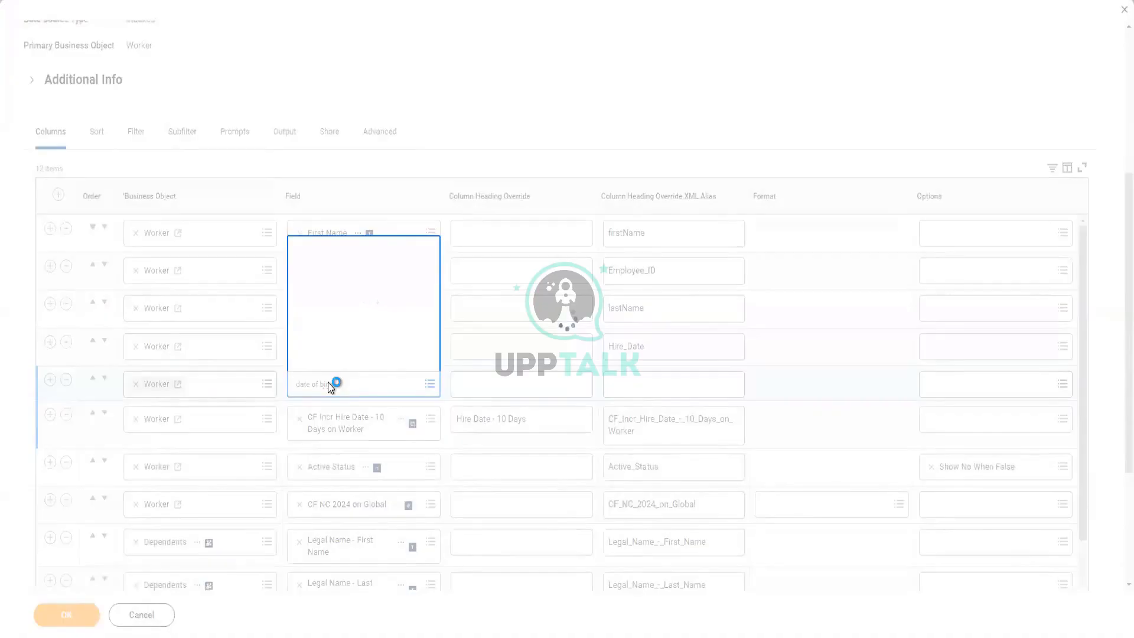
{"action": "left_click", "coordinate": [366, 115]}
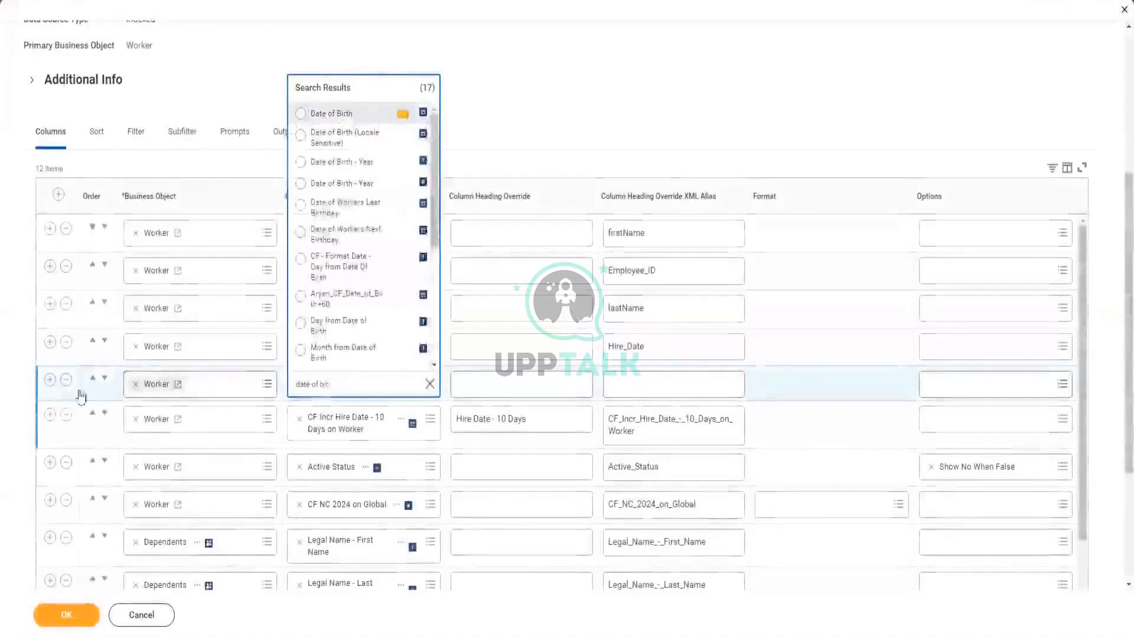
Step: Add a Worker column below Date of Birth using the calculated field "CF DD Hire Date - DOB on Worker"
{"action": "left_click", "coordinate": [50, 379]}
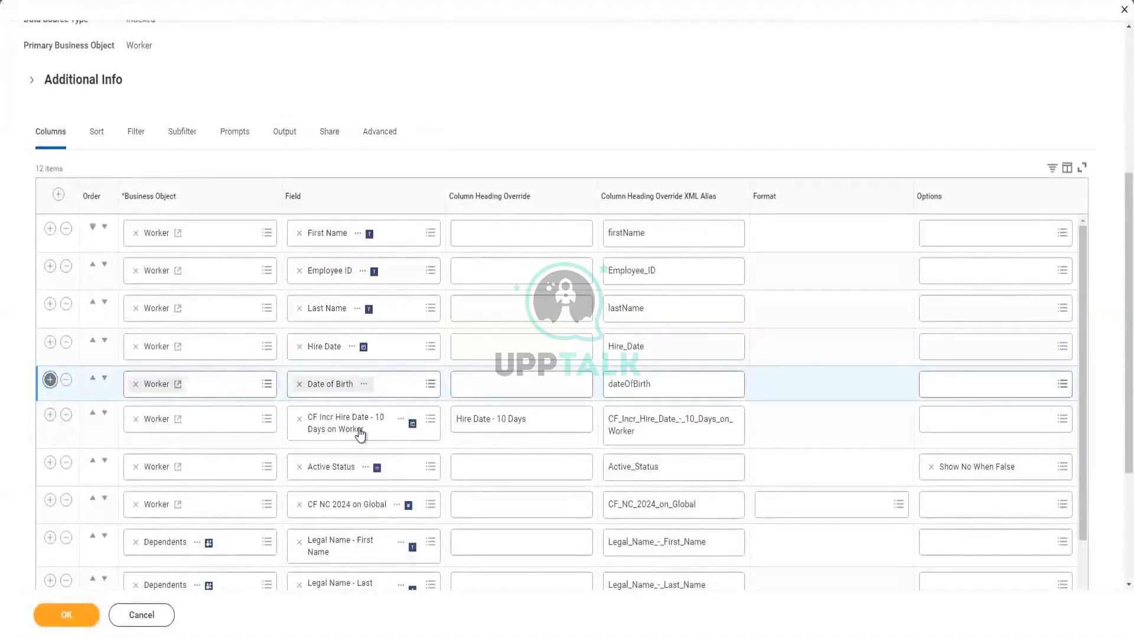
{"action": "left_click", "coordinate": [330, 424]}
{"action": "type", "text": "CF DD Hire Date - DOB on Worker"}
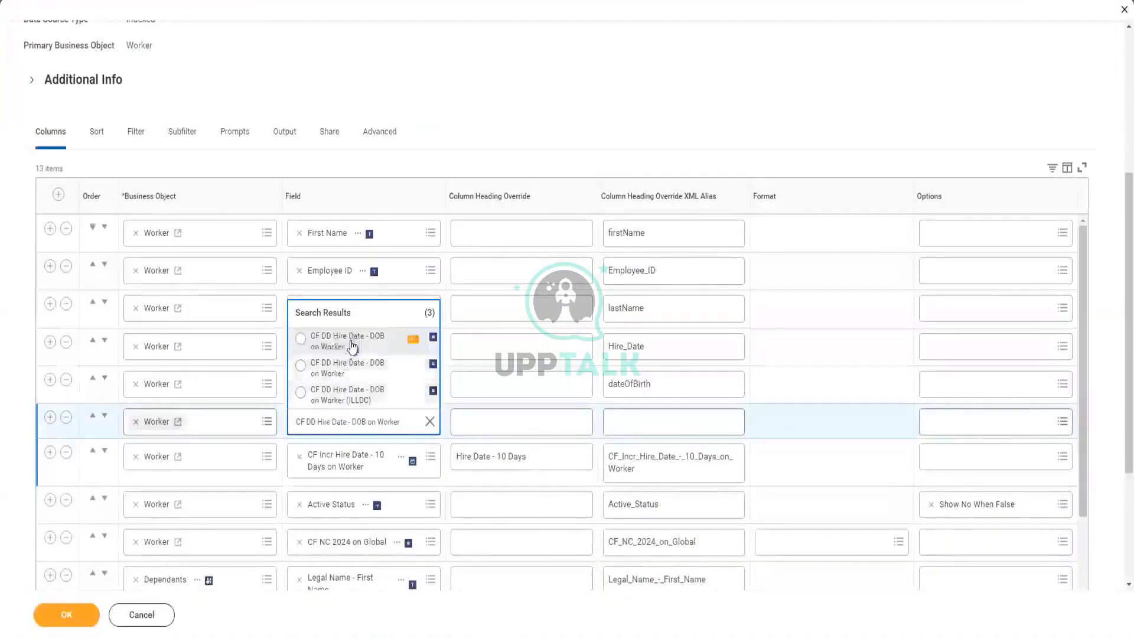
{"action": "left_click", "coordinate": [316, 345]}
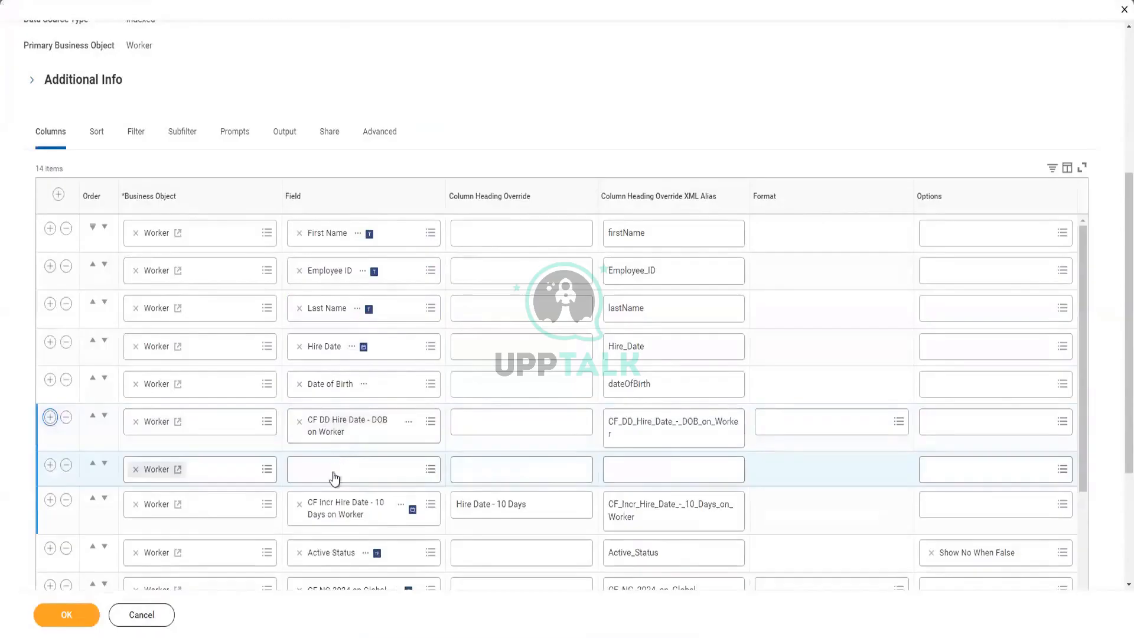
Step: Add a Worker column for "CF DD Hire Date - DOB on Worker (ILLDC)" below the first date difference column, and submit the report definition
{"action": "left_click", "coordinate": [334, 478]}
{"action": "type", "text": "CF DD Hire Date - DOB on Worker"}
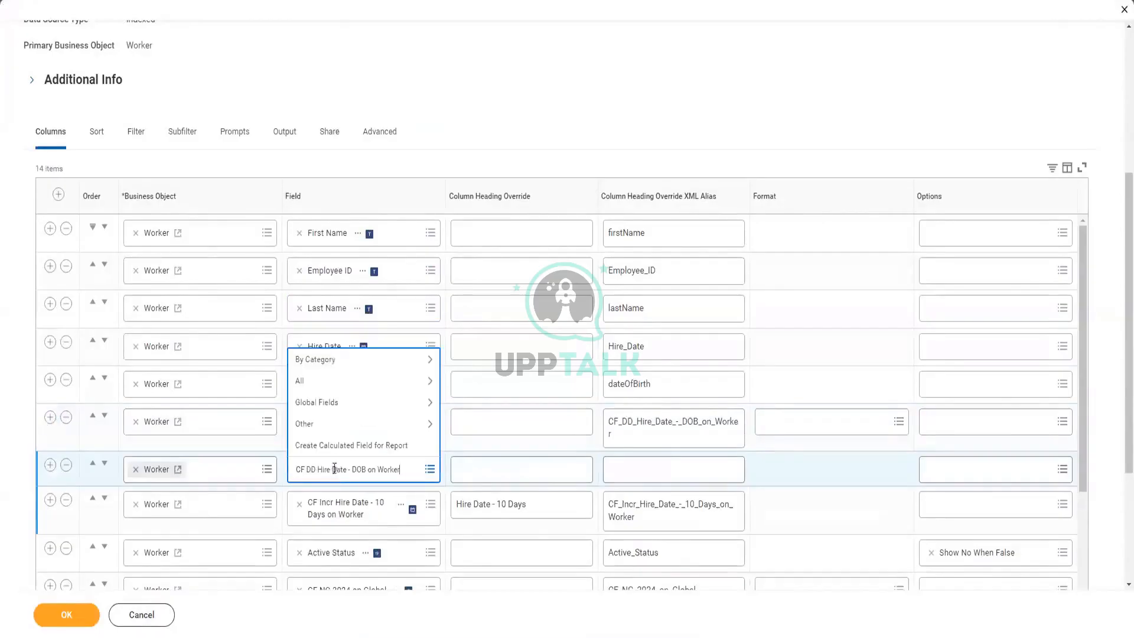
{"action": "key", "text": "Return"}
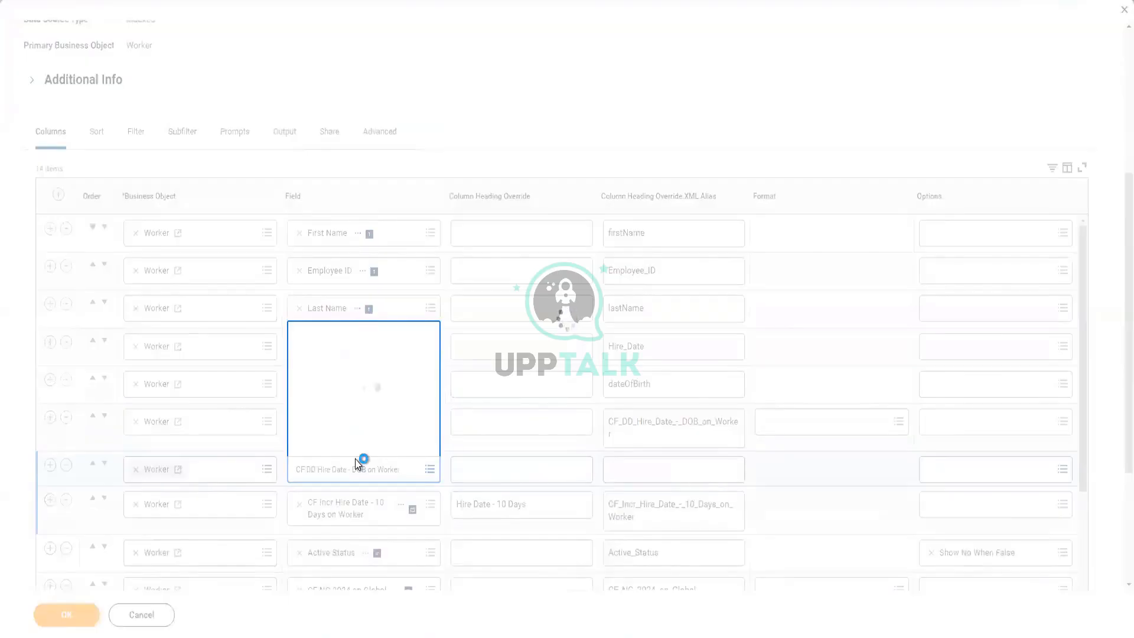
{"action": "left_click", "coordinate": [346, 447]}
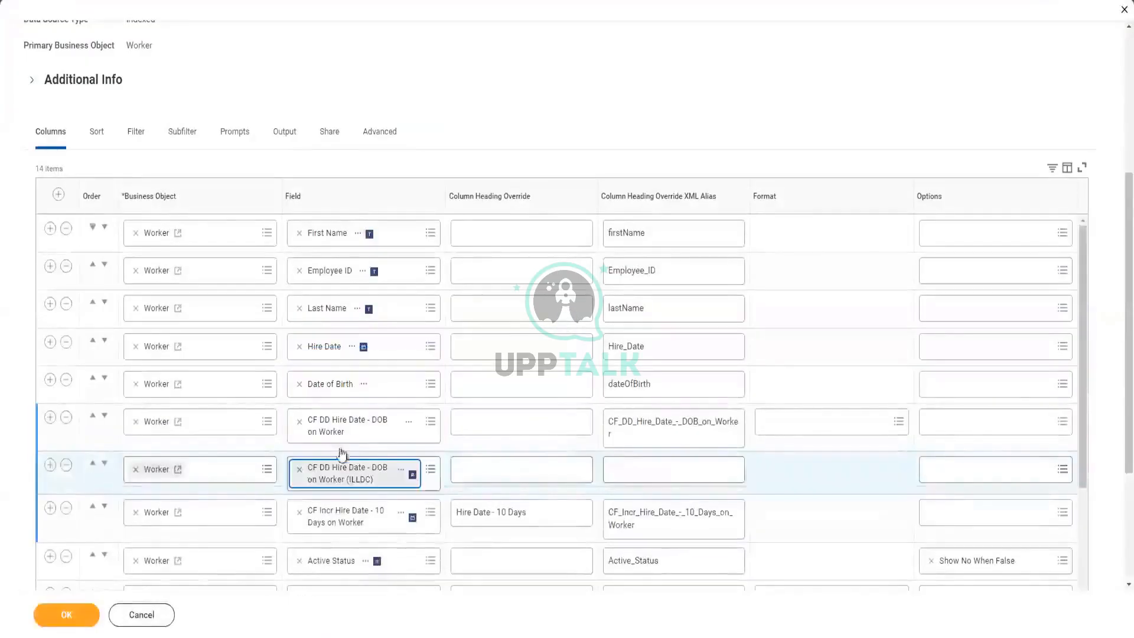
{"action": "left_click", "coordinate": [77, 615]}
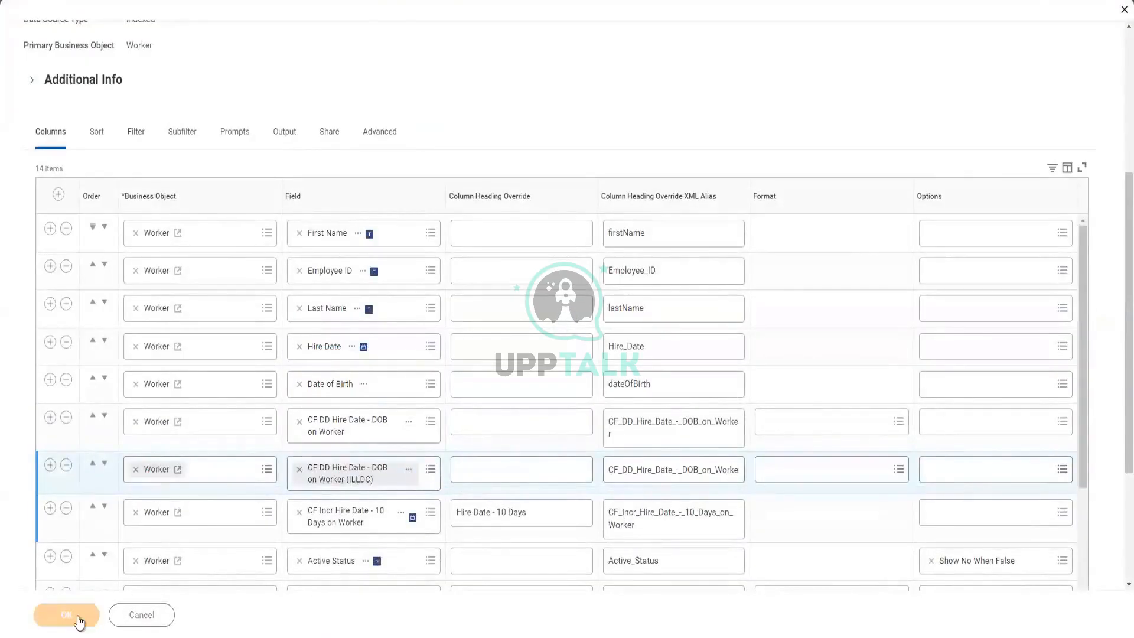
Step: Run the report with the saved filter for Female, Male and Not Declared, and compare the two date difference columns
{"action": "left_click", "coordinate": [76, 615]}
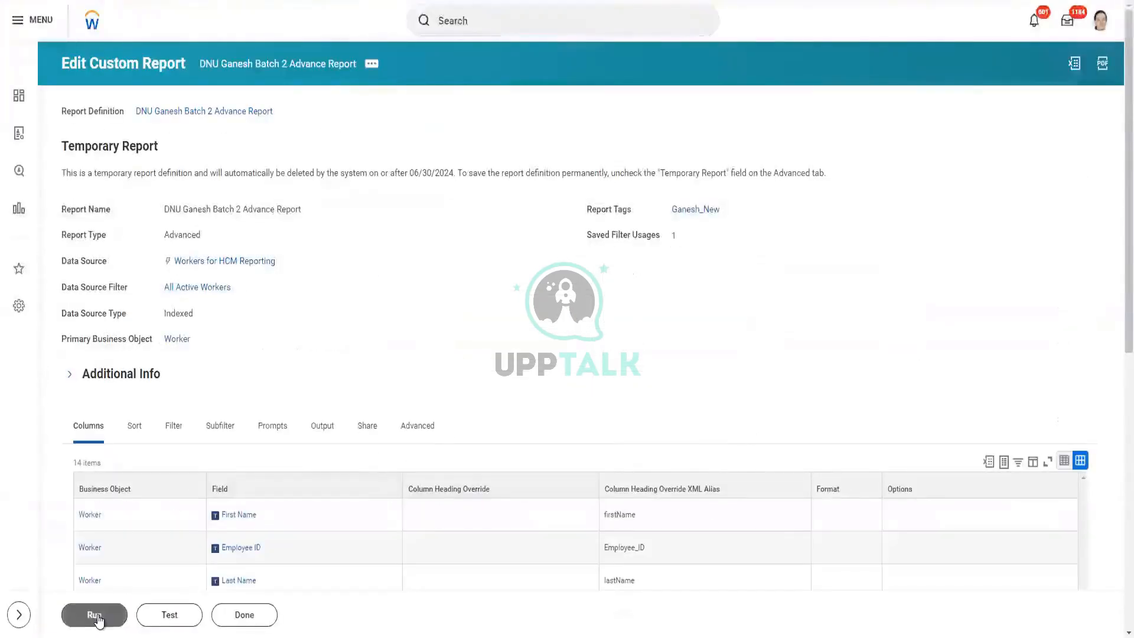
{"action": "key", "text": "Return"}
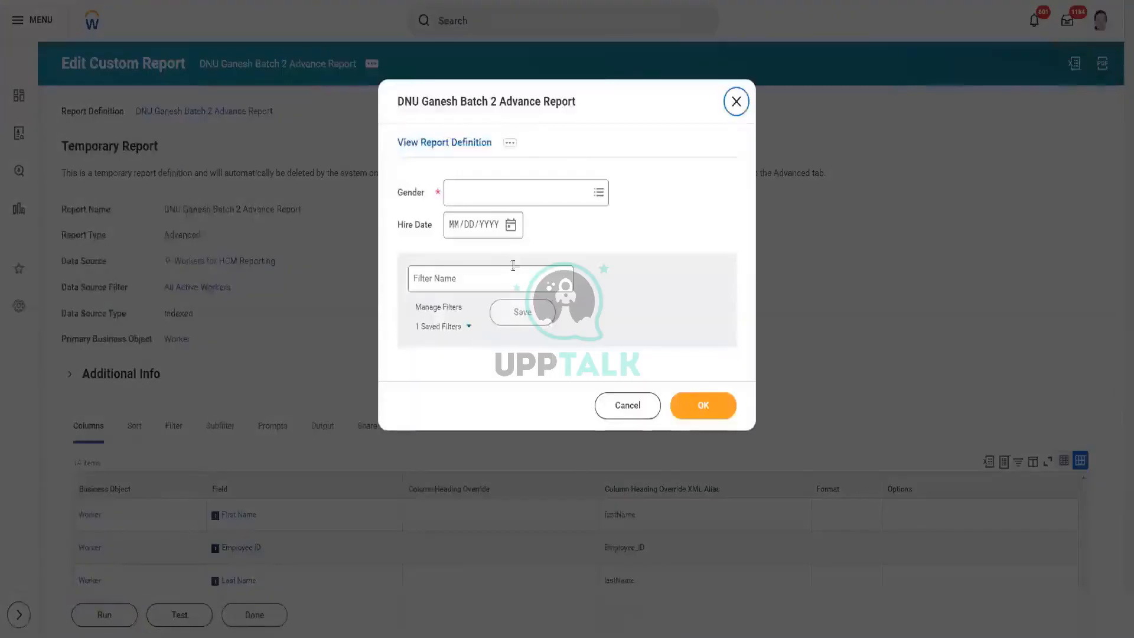
{"action": "left_click", "coordinate": [462, 331]}
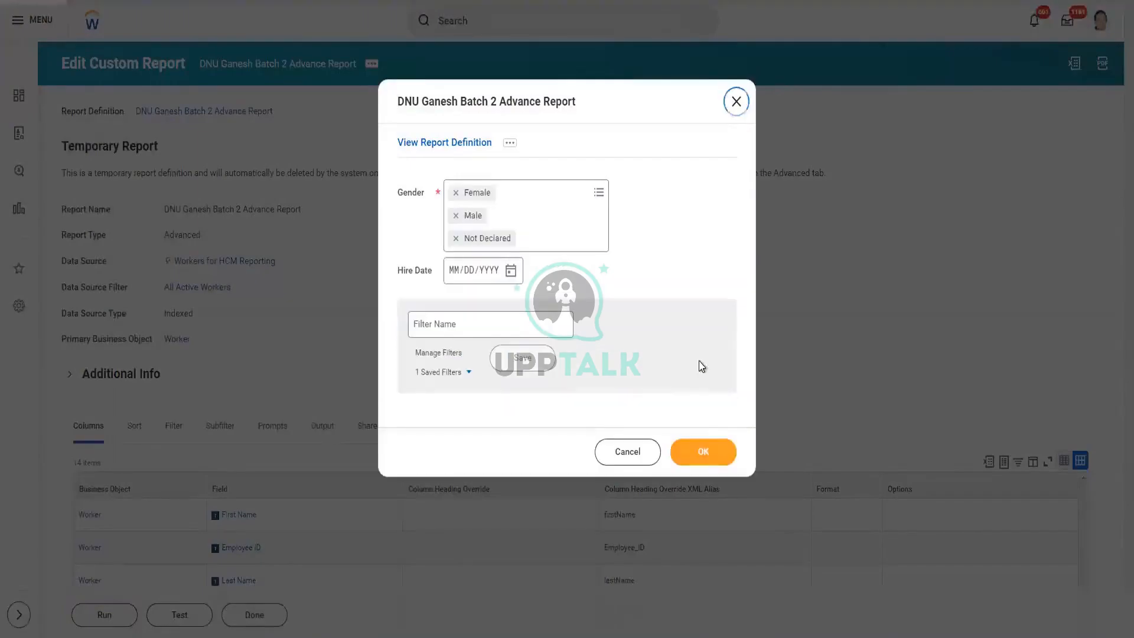
{"action": "left_click", "coordinate": [703, 446]}
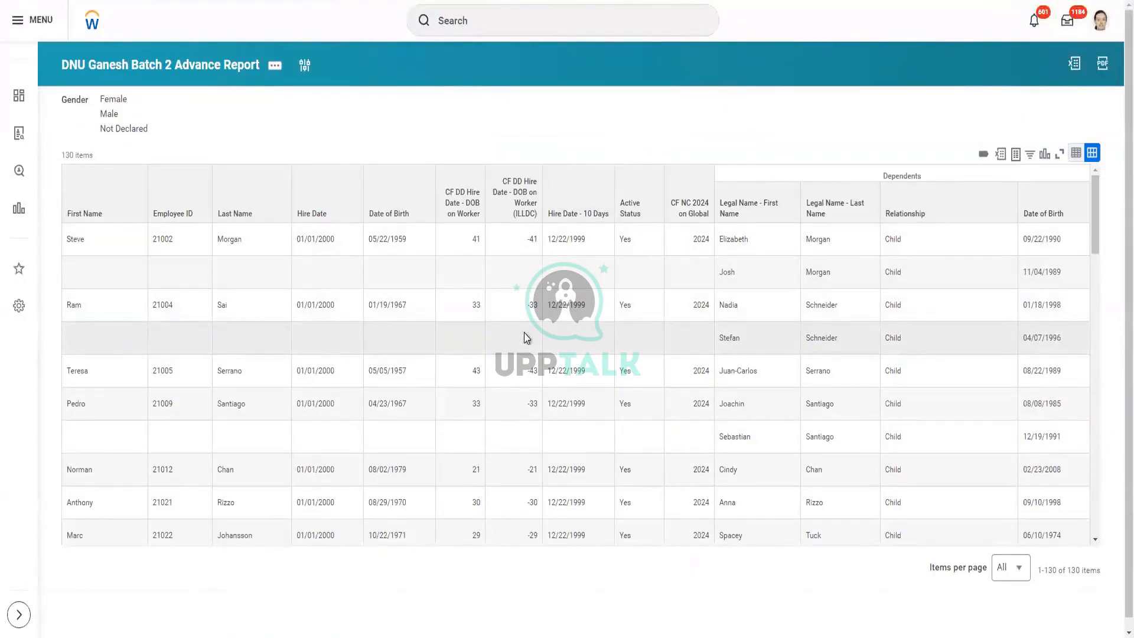
{"action": "scroll", "coordinate": [526, 337], "scroll_direction": "down", "scroll_amount": 2}
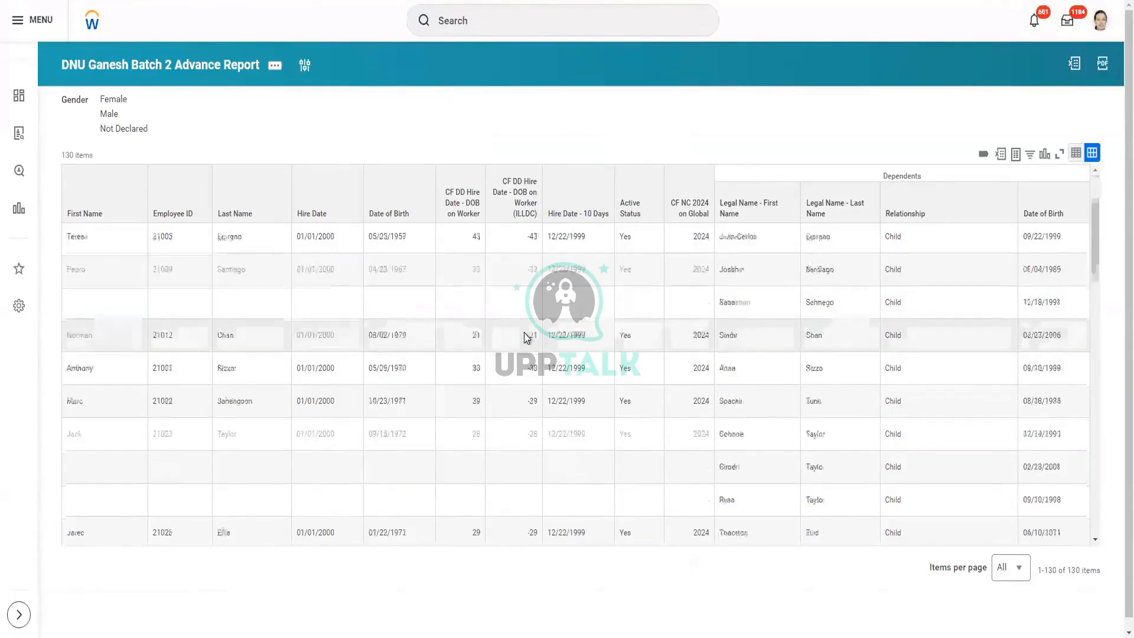
{"action": "scroll", "coordinate": [523, 332], "scroll_direction": "up", "scroll_amount": 2}
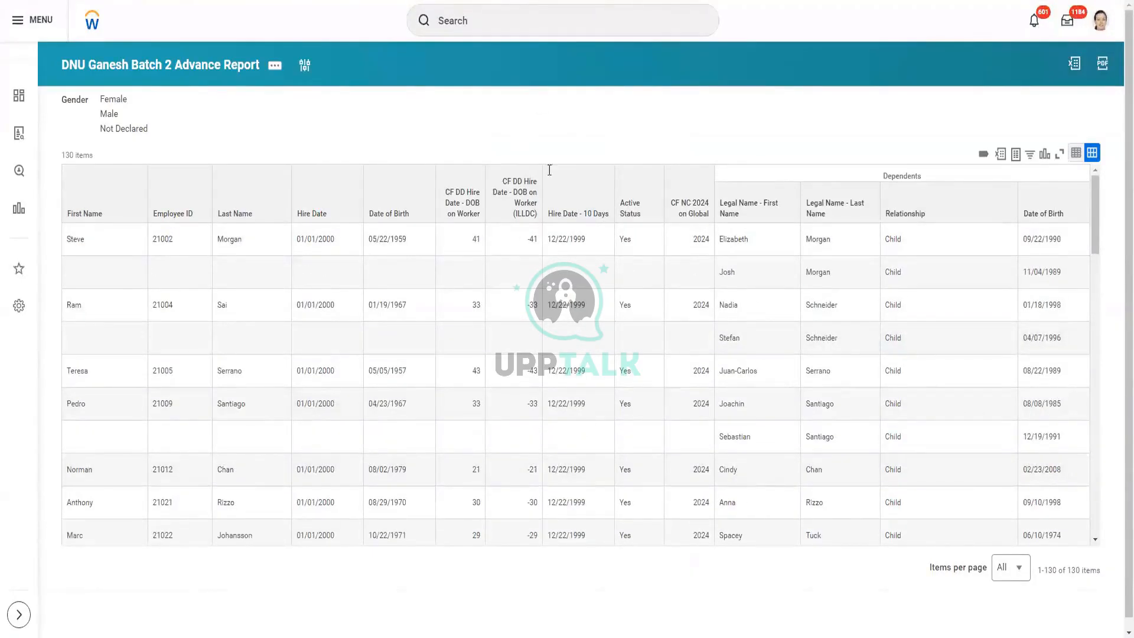
Step: Switch to the browser tab with the blank Create Calculated Field form and cancel it
{"action": "left_click", "coordinate": [602, 1]}
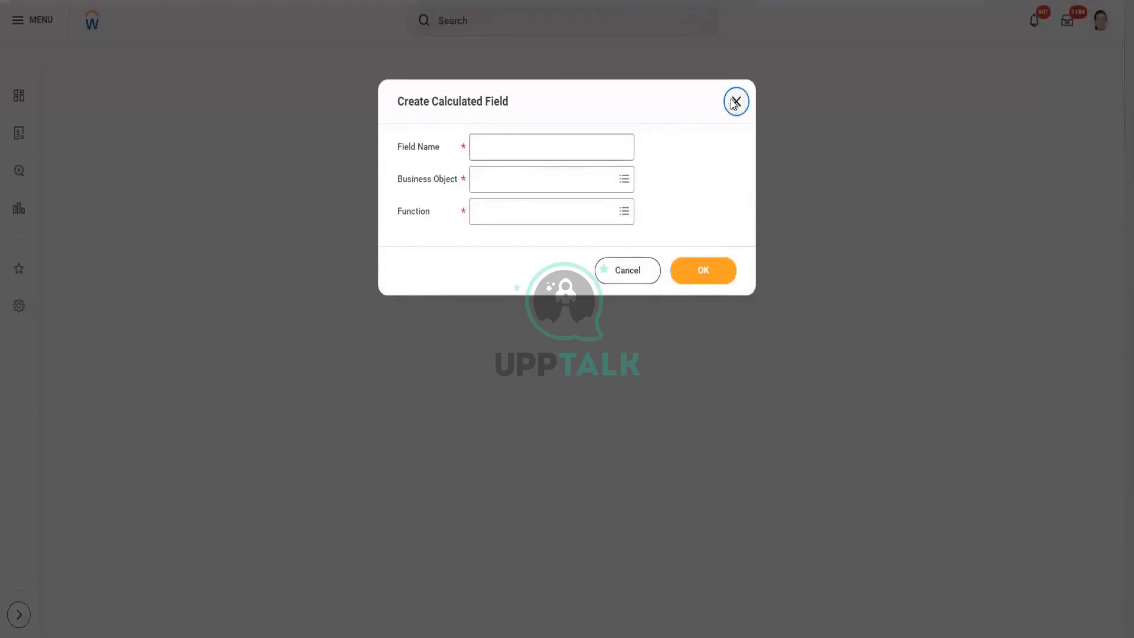
{"action": "left_click", "coordinate": [636, 273]}
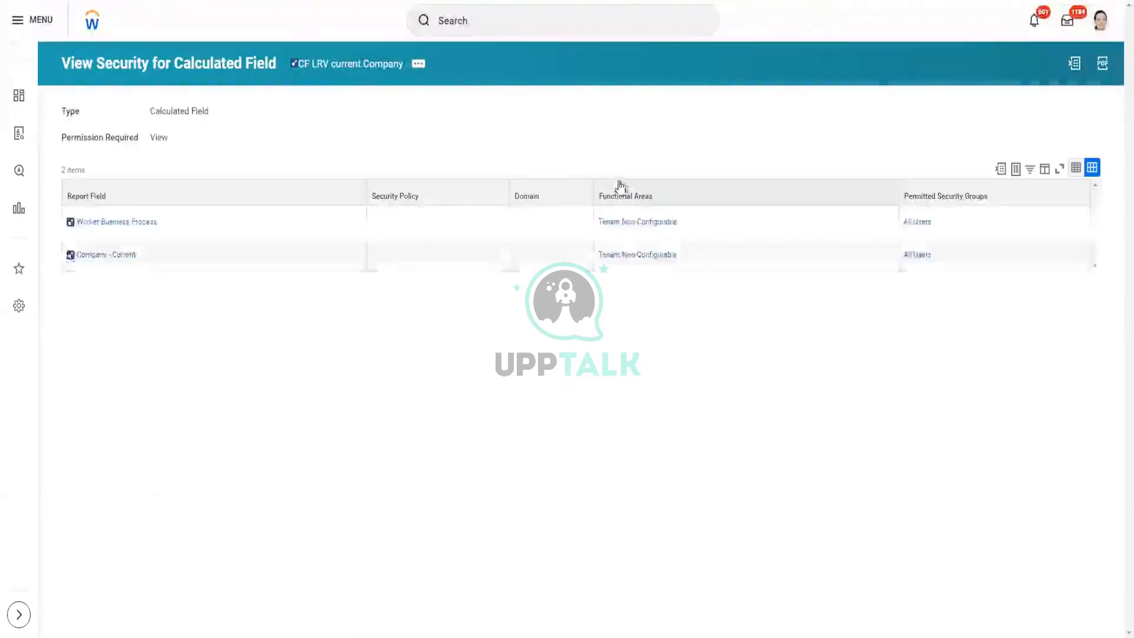